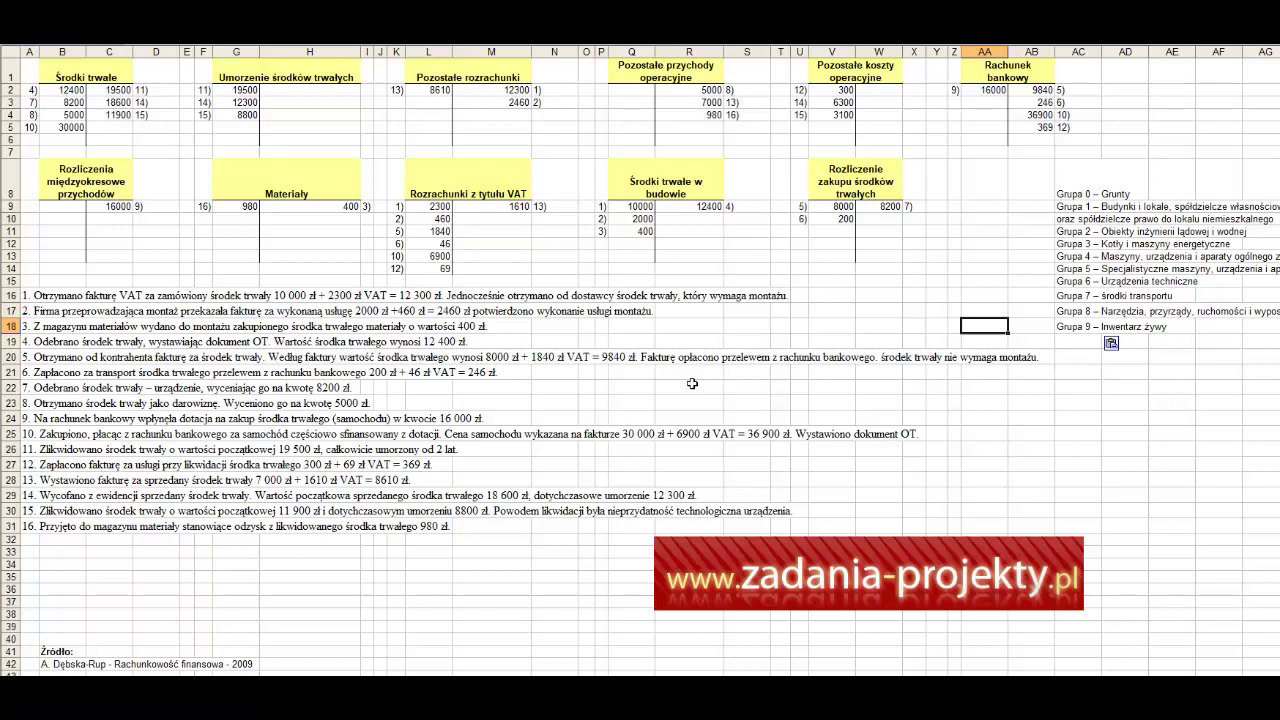
Step: Delete the list of fixed-asset groups, Grupa 0 to Grupa 9, from column AC
{"action": "left_click_drag", "start_coordinate": [1078, 190], "coordinate": [1069, 338]}
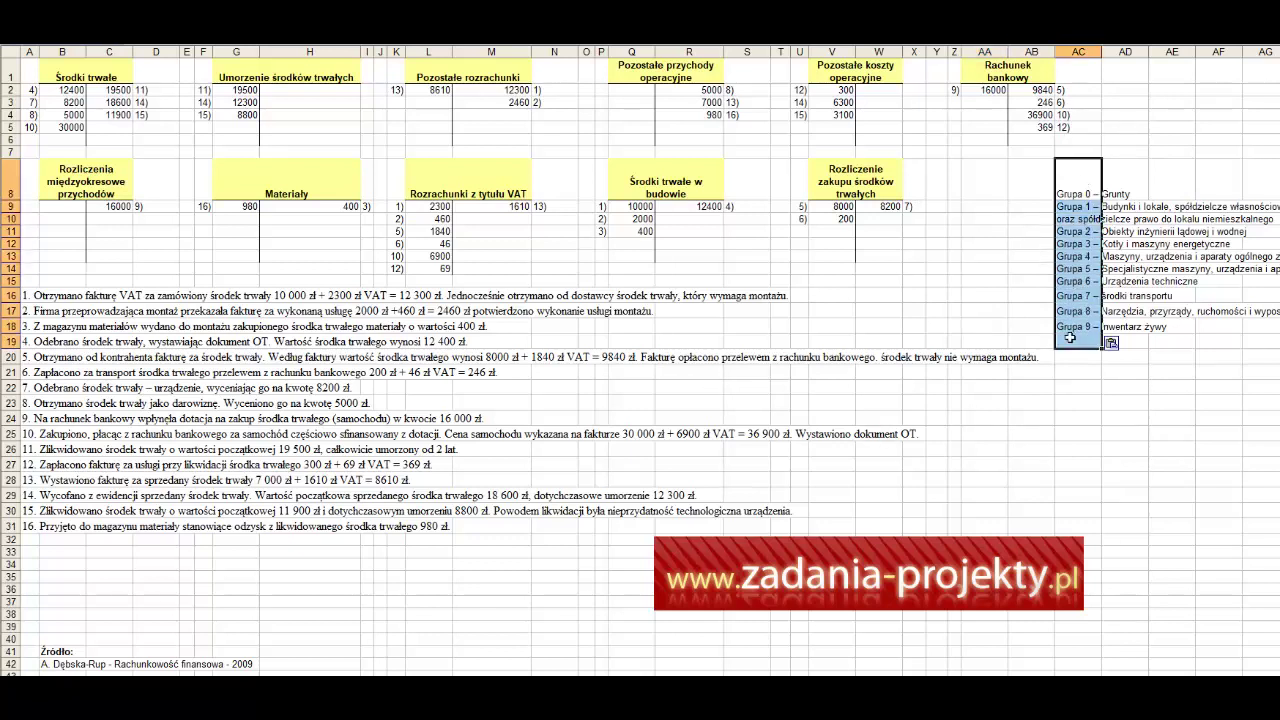
{"action": "key", "text": "Delete"}
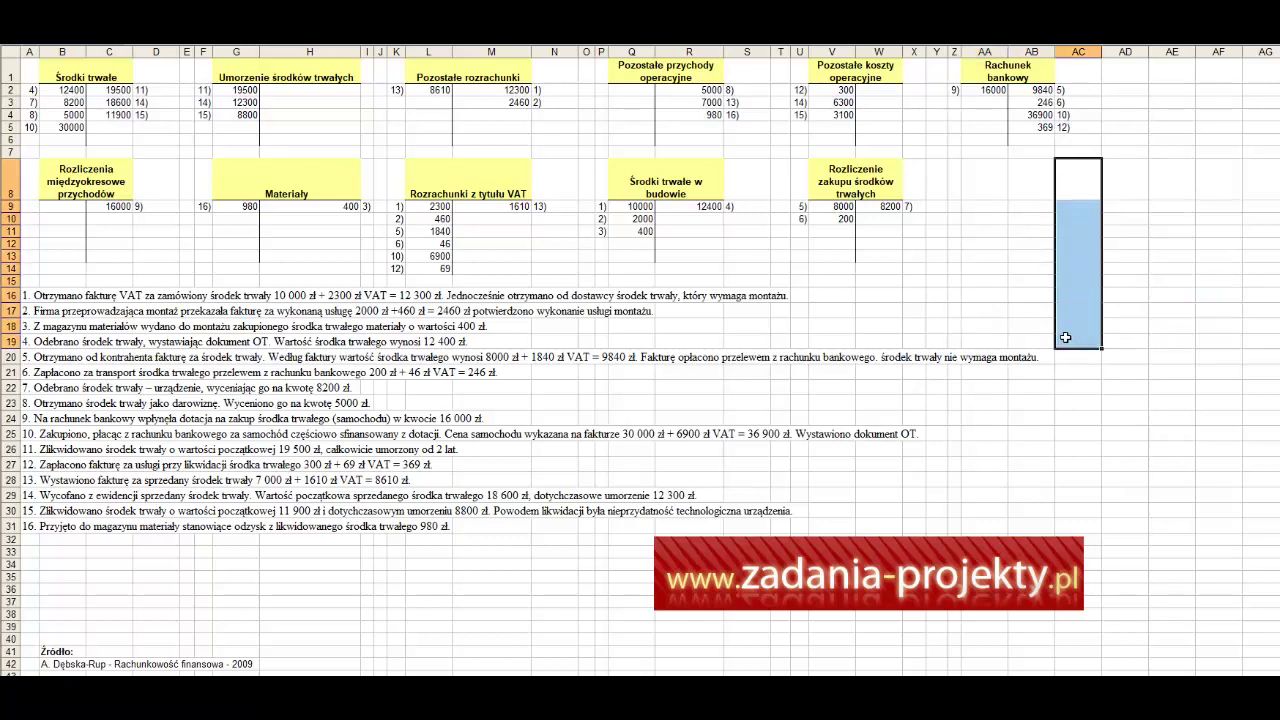
Step: Point out the source citation in B42 and highlight the whole block of T-accounts, A1:AC14
{"action": "left_click", "coordinate": [43, 664]}
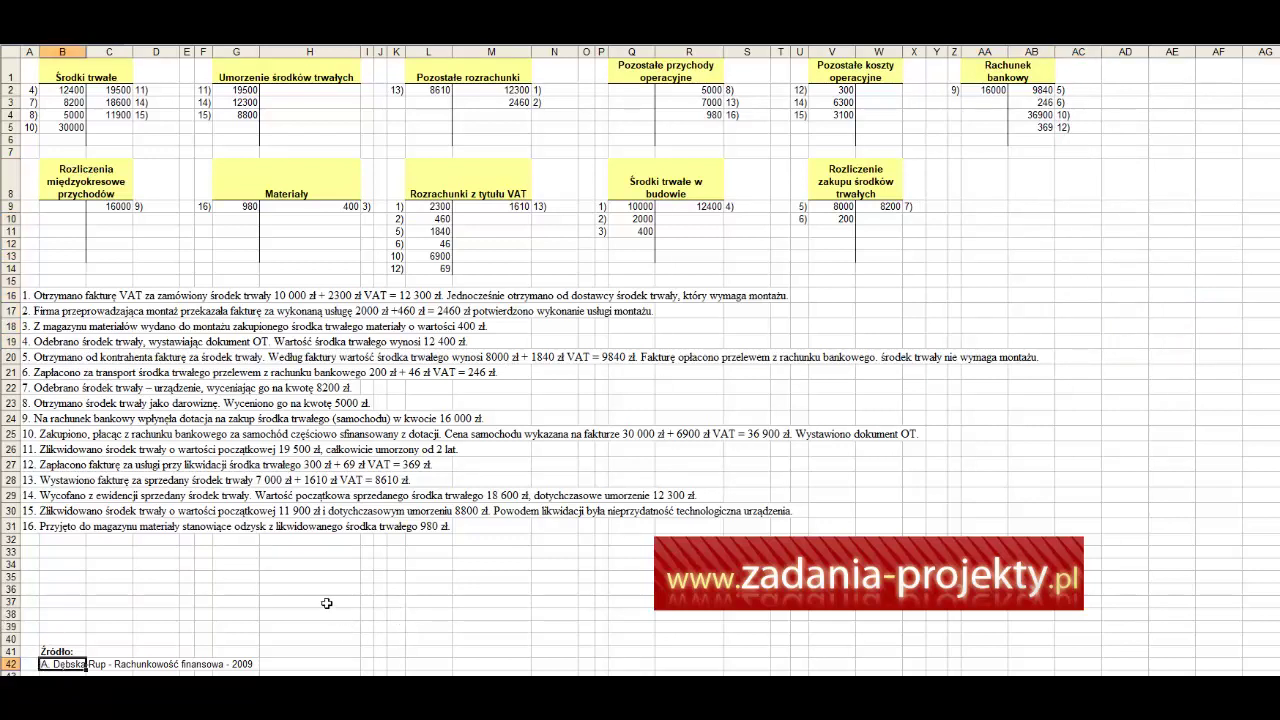
{"action": "left_click", "coordinate": [60, 72]}
{"action": "left_click_drag", "start_coordinate": [30, 72], "coordinate": [1061, 263]}
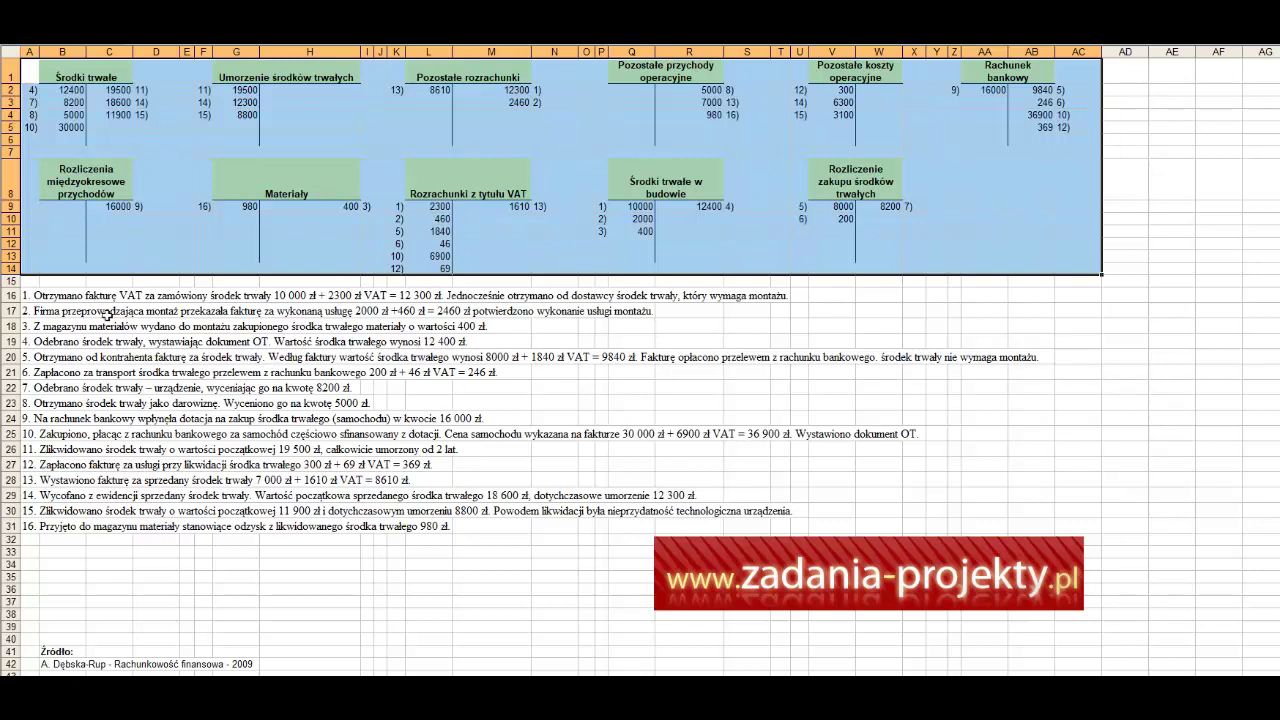
Step: Examine operation 1 in row 16 alongside the Pozostałe rozrachunki account and the empty space beneath Rachunek bankowy
{"action": "left_click", "coordinate": [30, 296]}
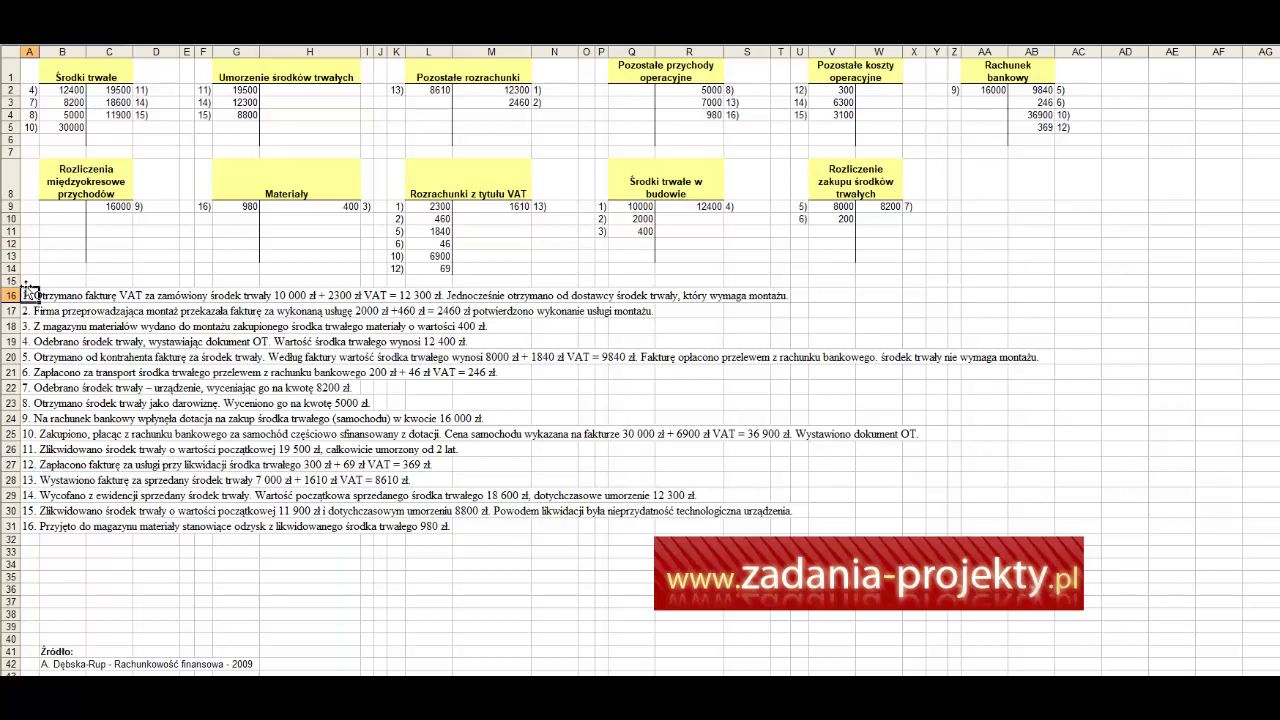
{"action": "left_click", "coordinate": [494, 70]}
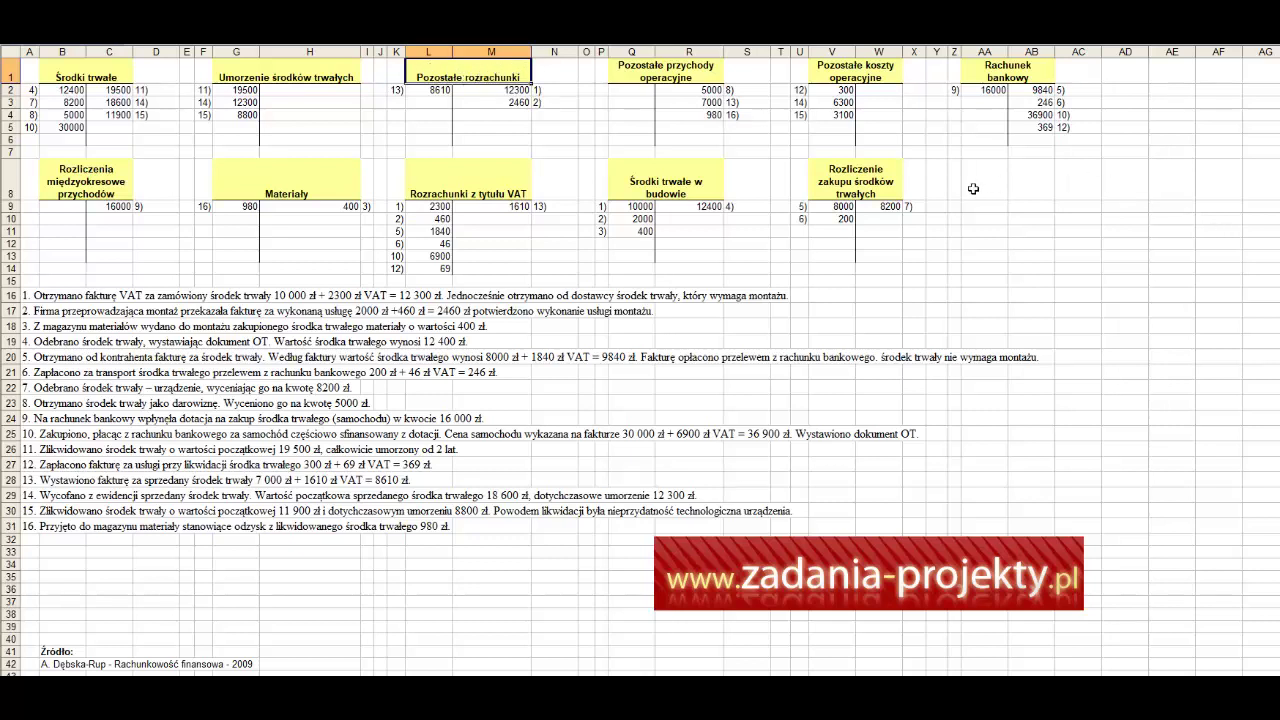
{"action": "left_click_drag", "start_coordinate": [1012, 188], "coordinate": [1014, 256]}
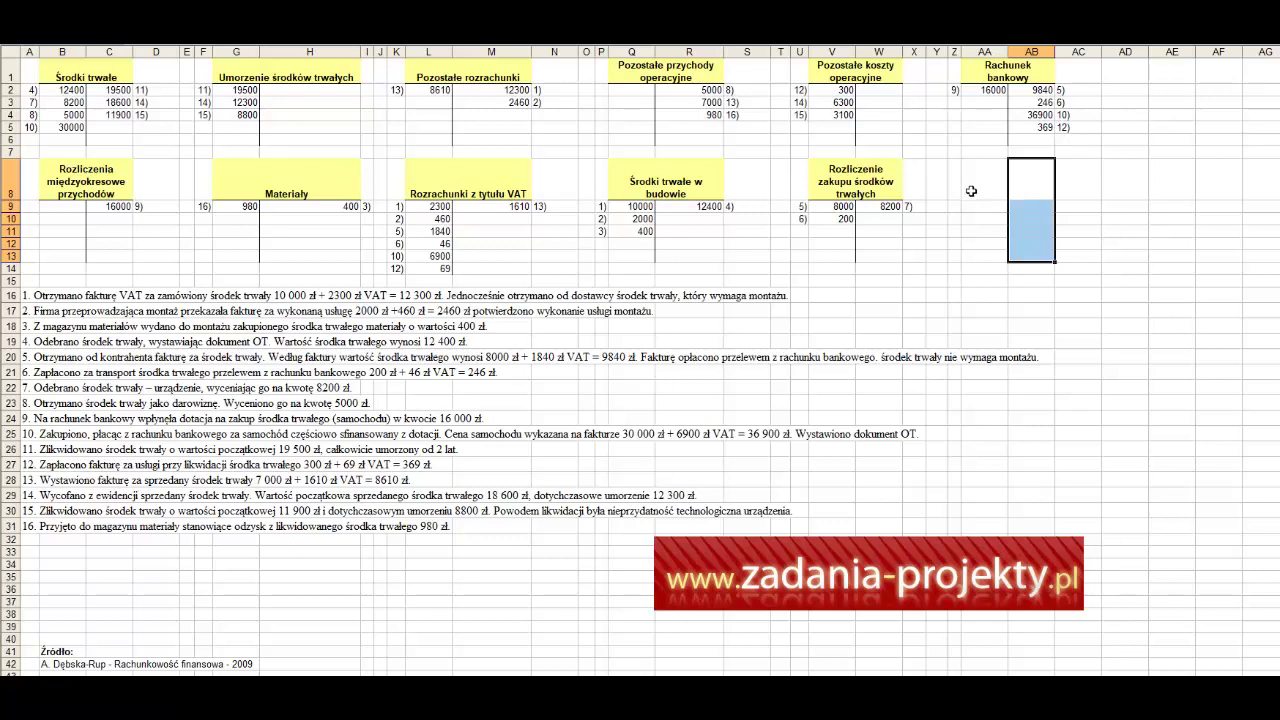
{"action": "left_click", "coordinate": [466, 72]}
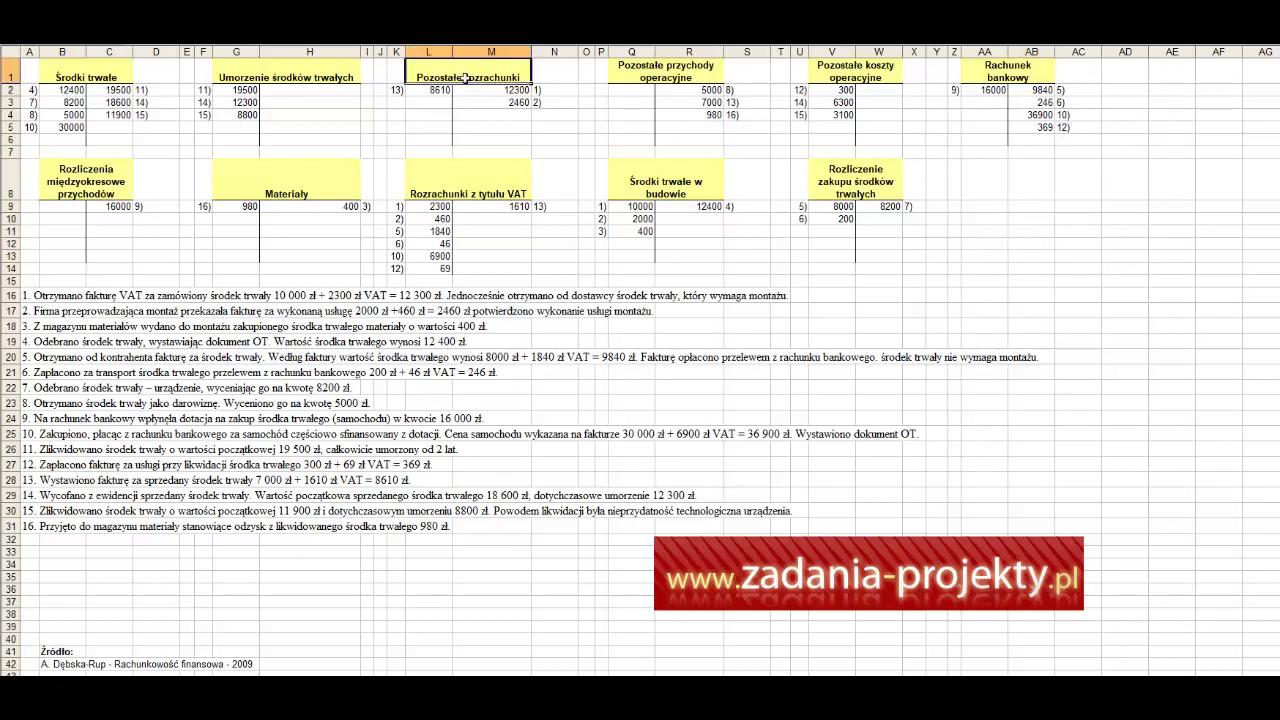
{"action": "left_click", "coordinate": [988, 176]}
{"action": "left_click_drag", "start_coordinate": [988, 176], "coordinate": [1030, 184]}
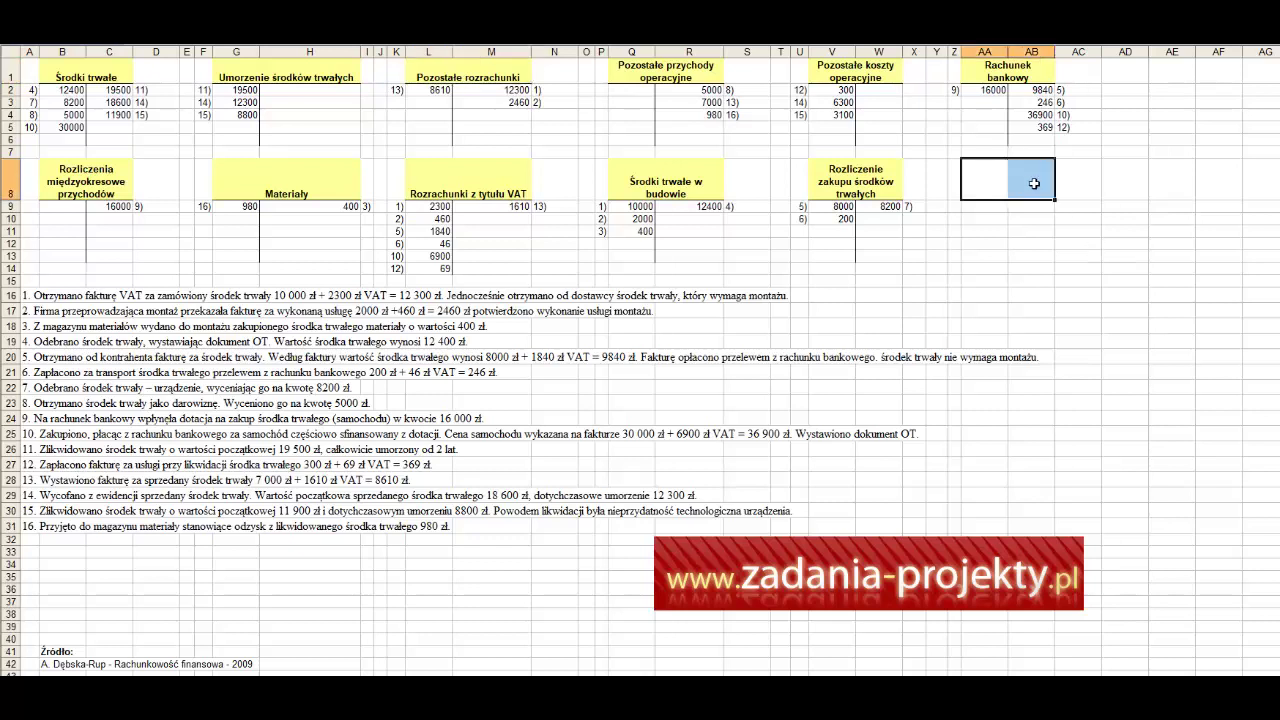
{"action": "left_click", "coordinate": [447, 75]}
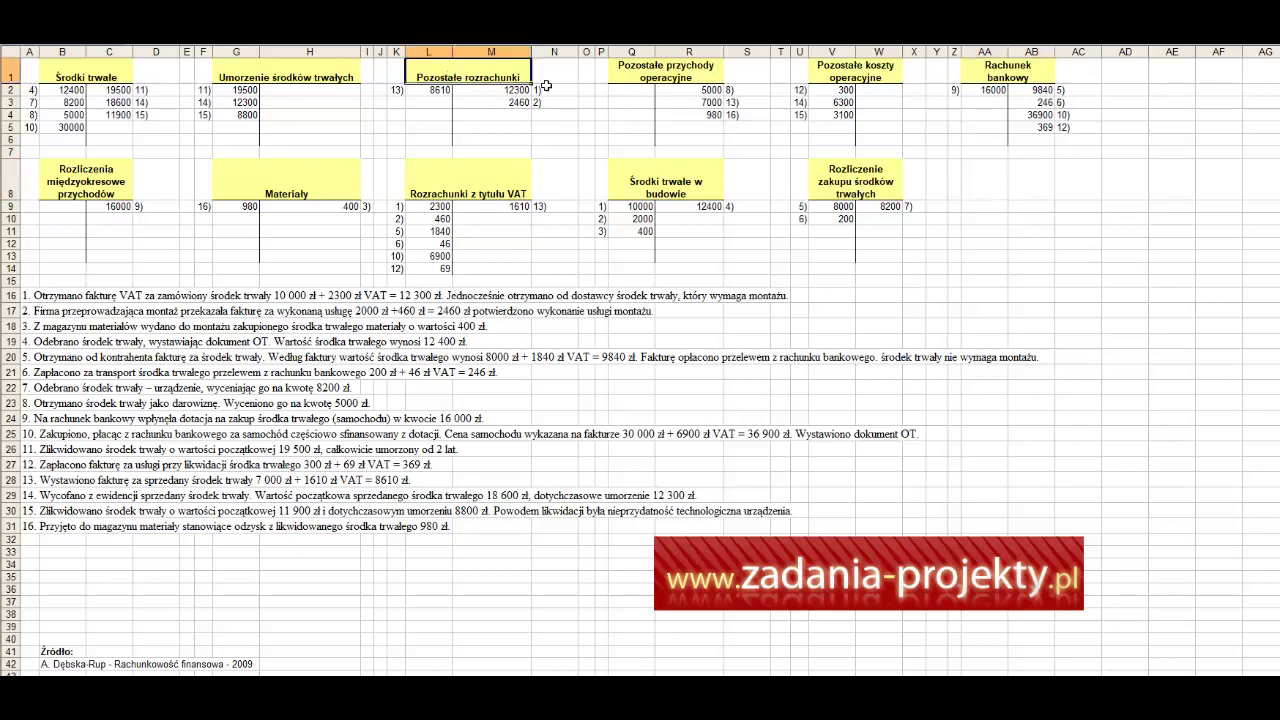
{"action": "left_click_drag", "start_coordinate": [977, 177], "coordinate": [1030, 184]}
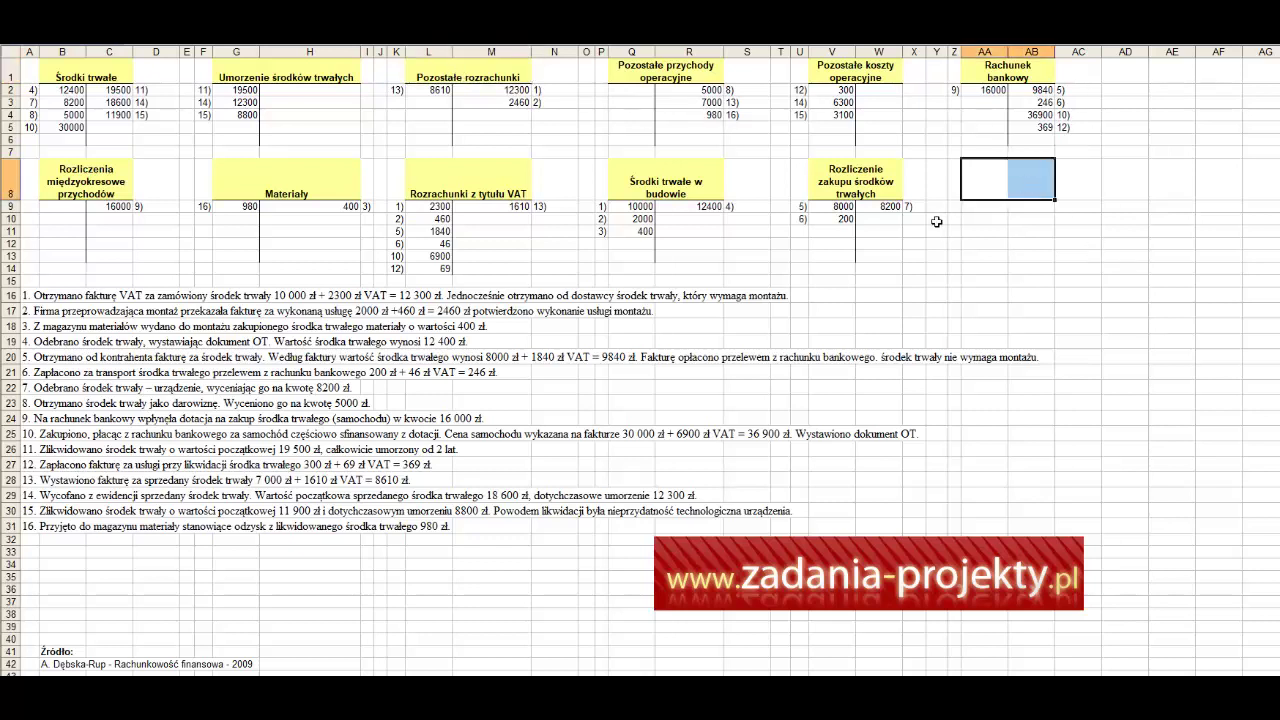
{"action": "left_click", "coordinate": [484, 76]}
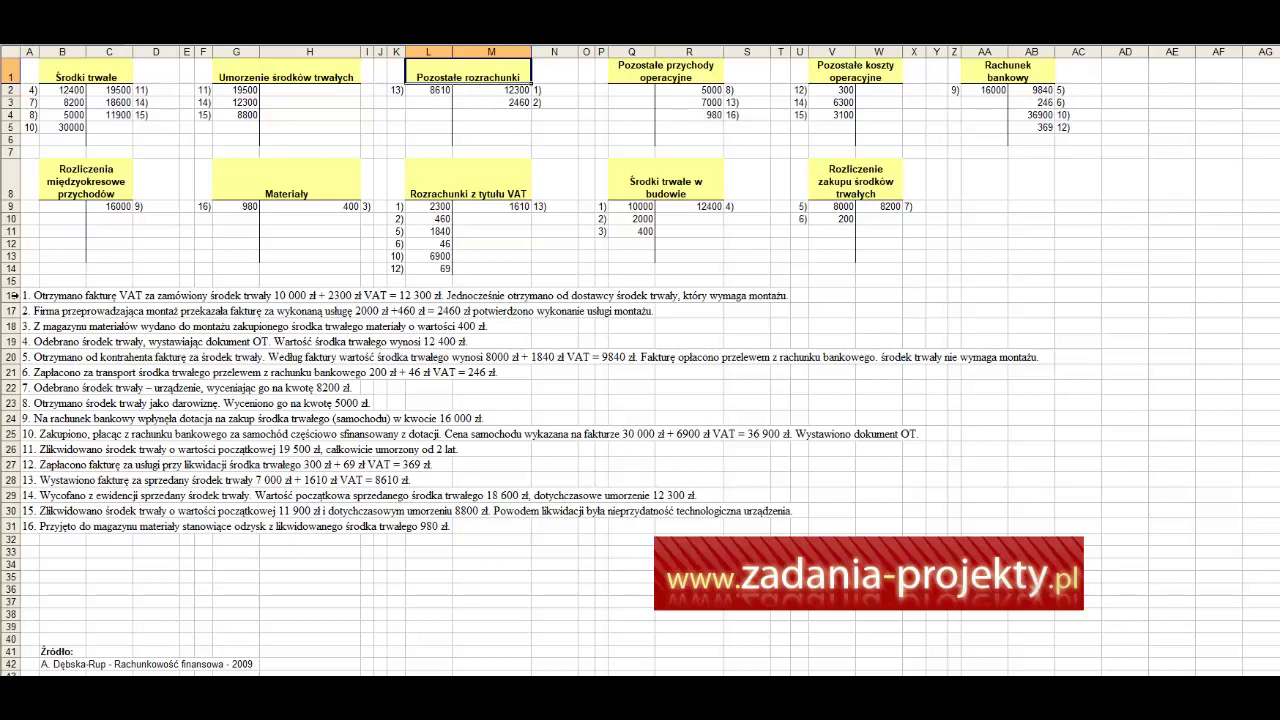
{"action": "left_click", "coordinate": [34, 299]}
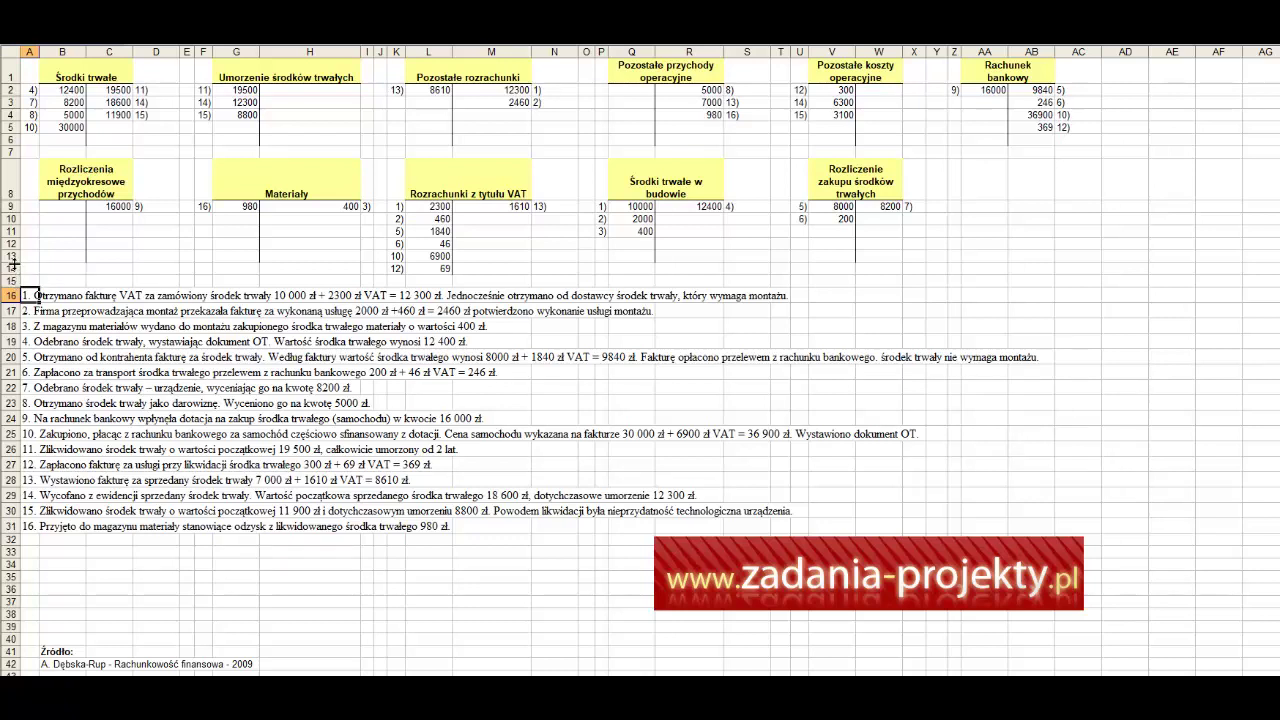
Step: Calculate operation 1's credit entry in the Pozostałe rozrachunki account (M2) with the formula =L9+Q9
{"action": "left_click", "coordinate": [471, 74]}
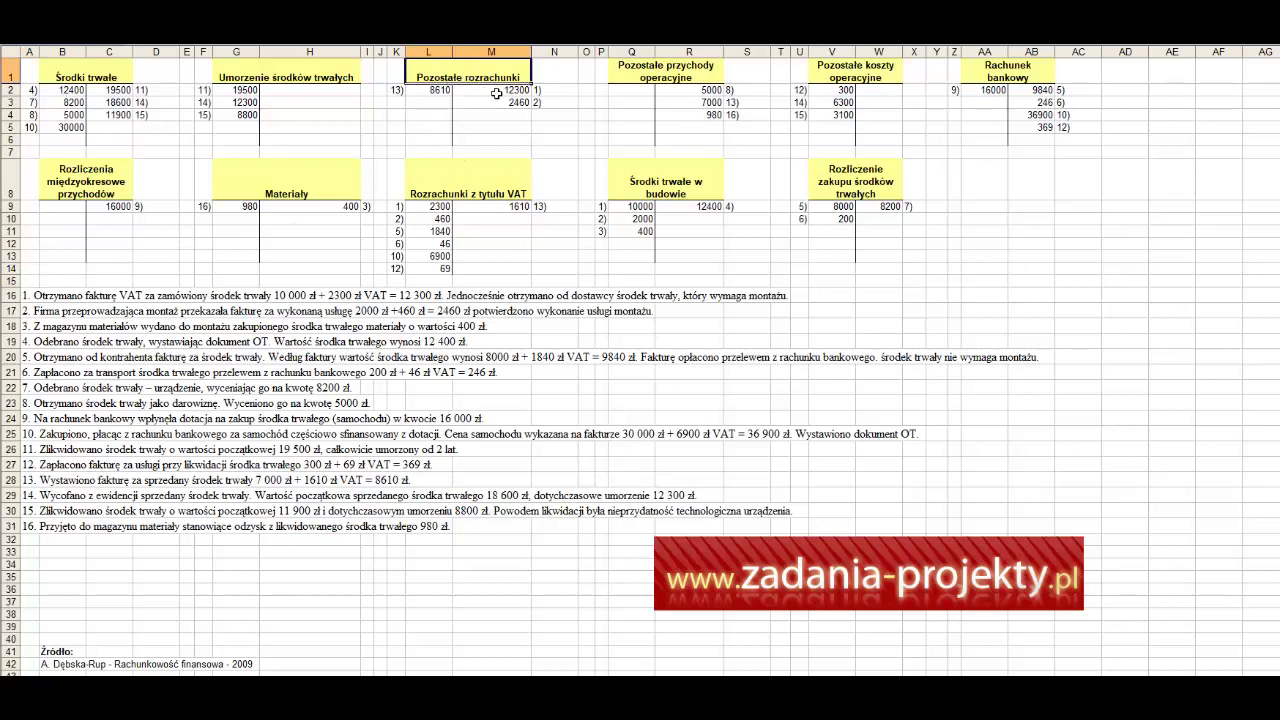
{"action": "left_click_drag", "start_coordinate": [500, 90], "coordinate": [506, 101]}
{"action": "left_click", "coordinate": [505, 91]}
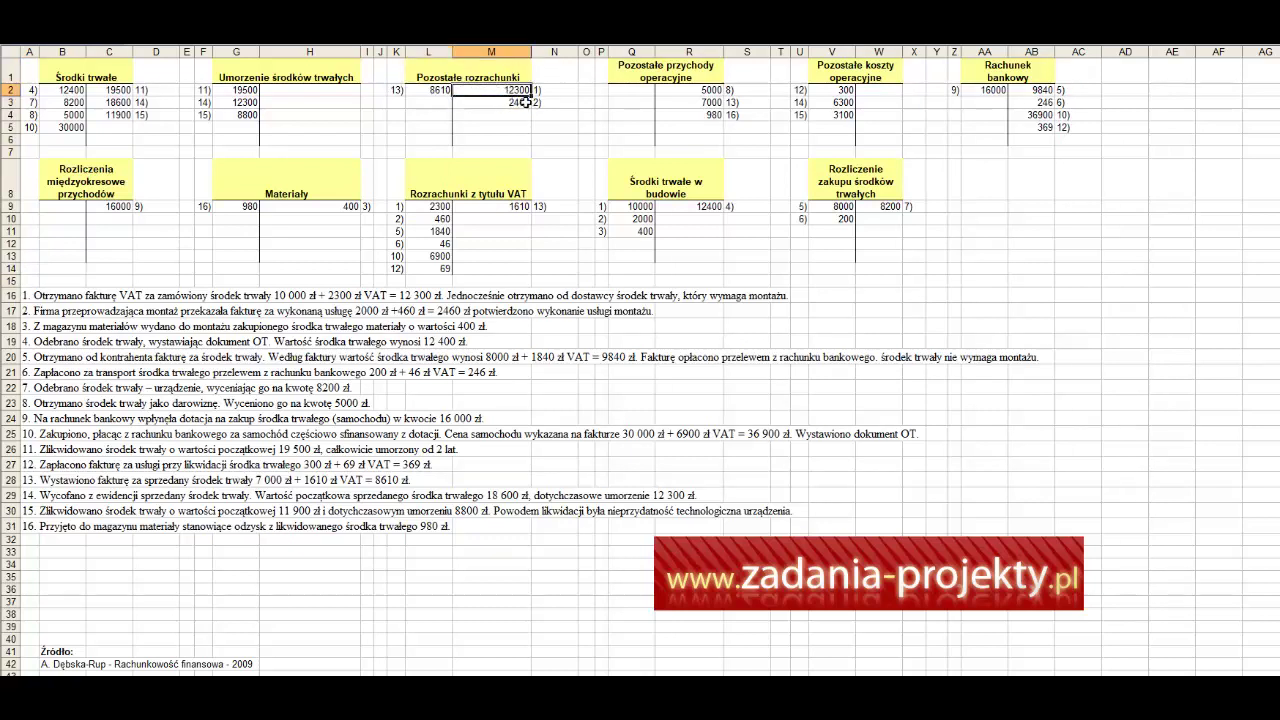
{"action": "left_click", "coordinate": [547, 91]}
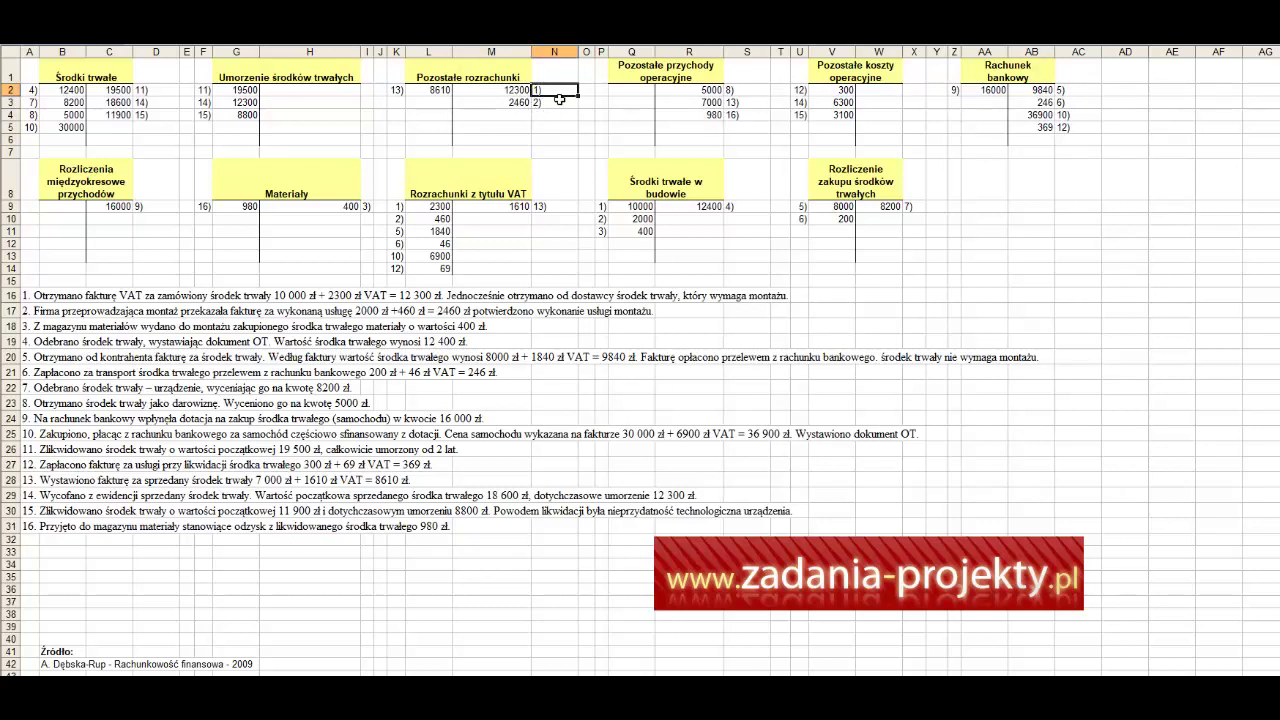
{"action": "left_click", "coordinate": [520, 91]}
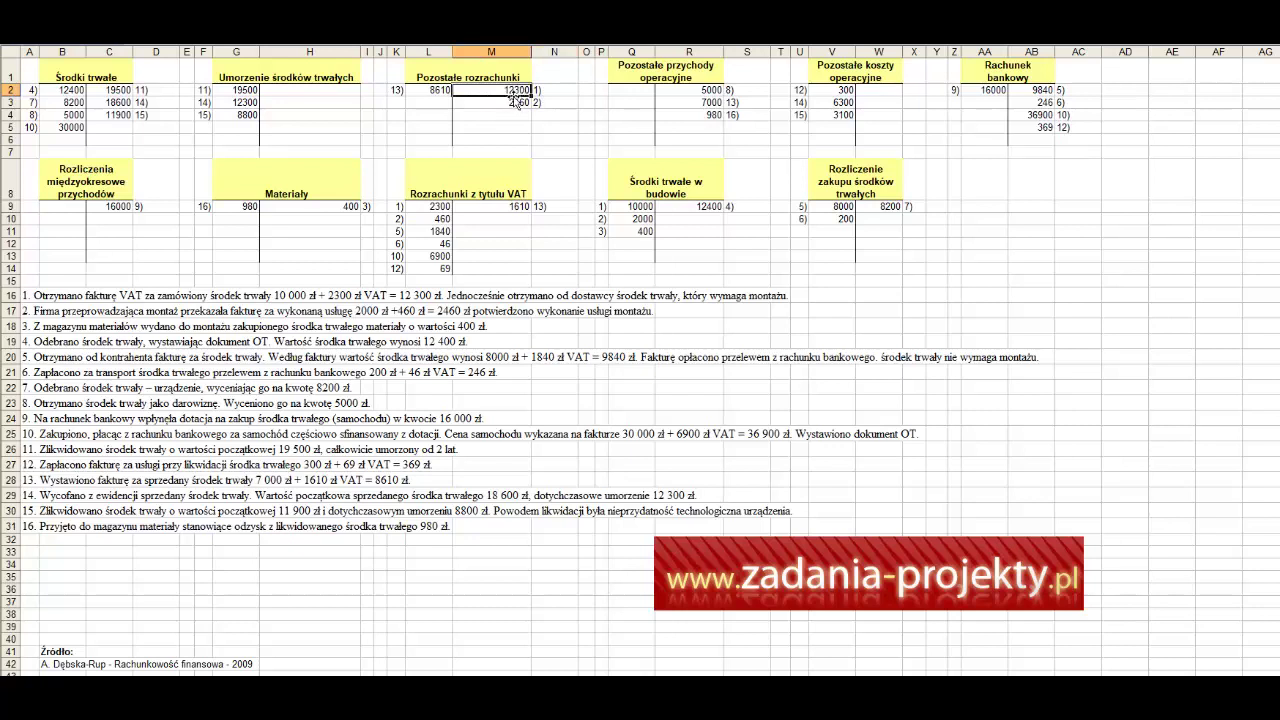
{"action": "type", "text": "=L9+Q9"}
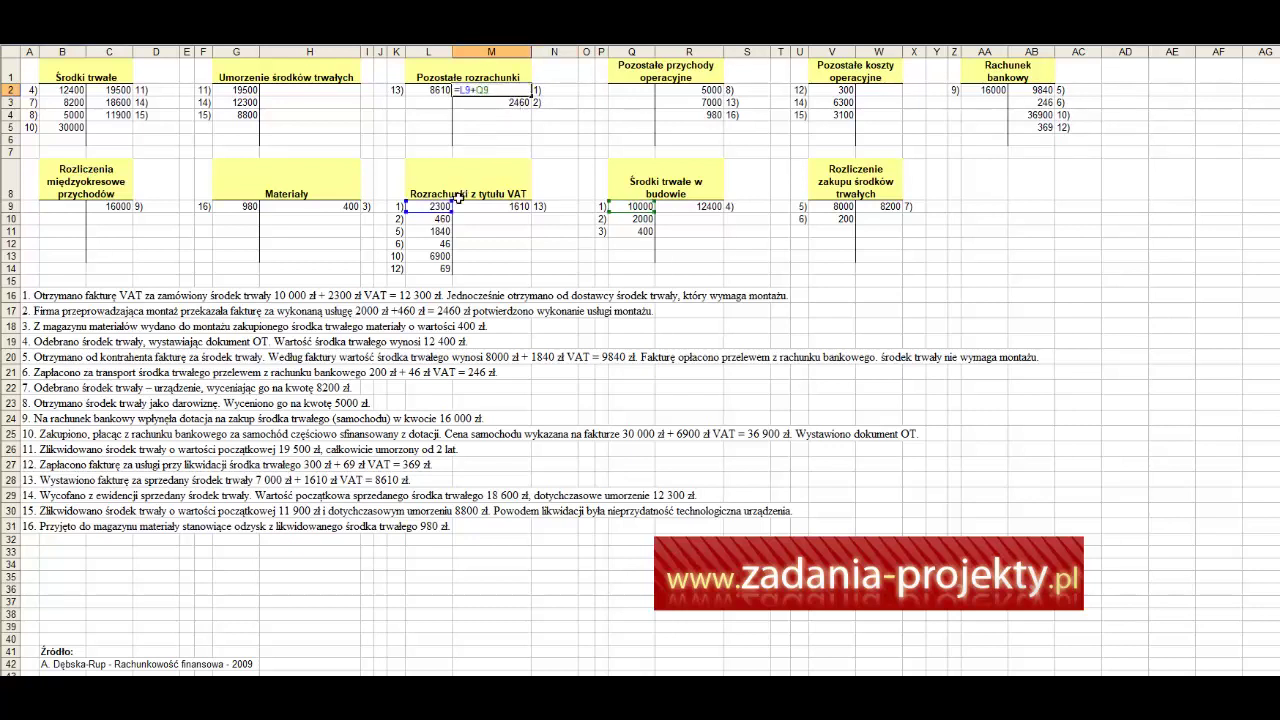
{"action": "key", "text": "ctrl+Return"}
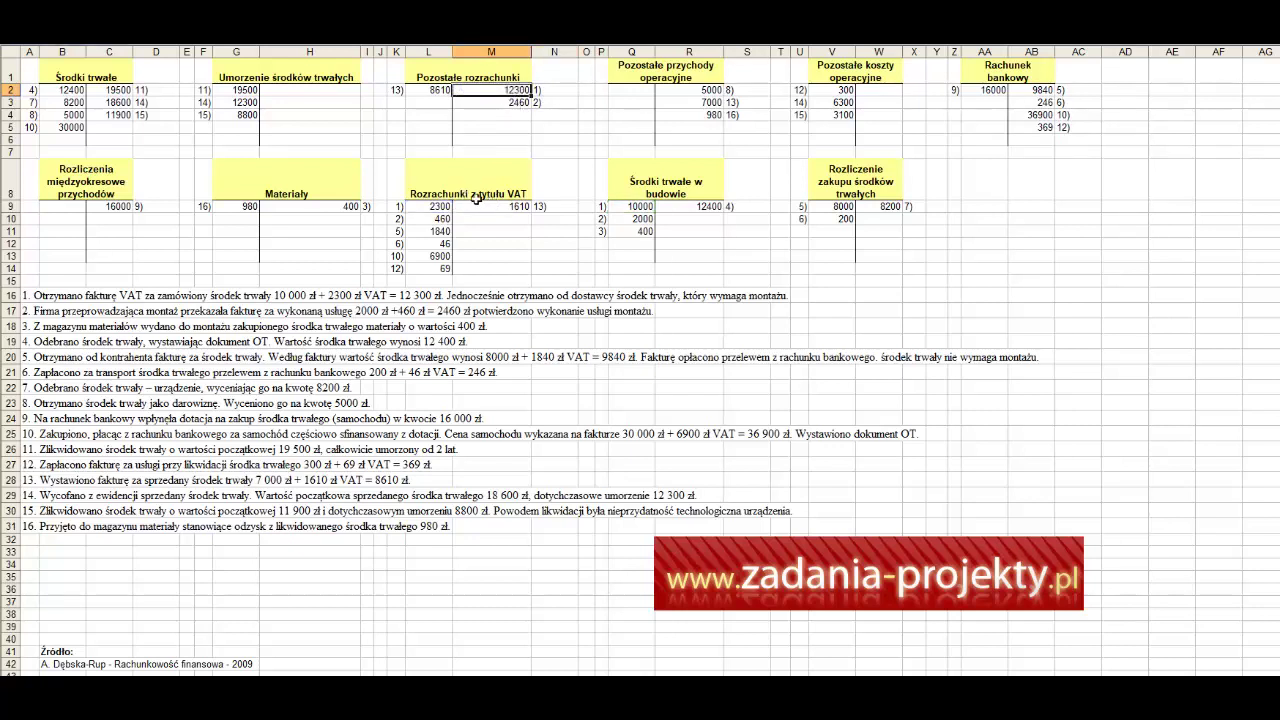
Step: Examine the debit and credit entries of Środki trwałe w budowie and compare that account with Środki trwałe
{"action": "left_click", "coordinate": [629, 208]}
{"action": "left_click", "coordinate": [630, 186]}
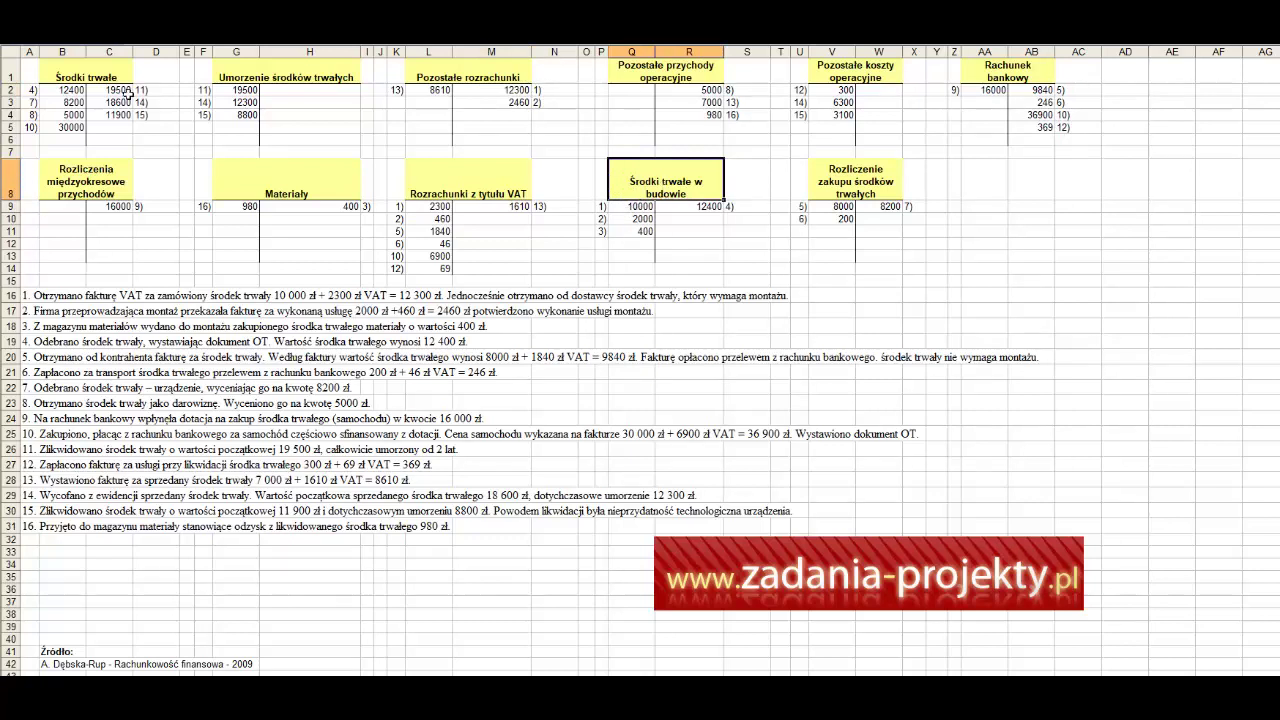
{"action": "left_click", "coordinate": [97, 78]}
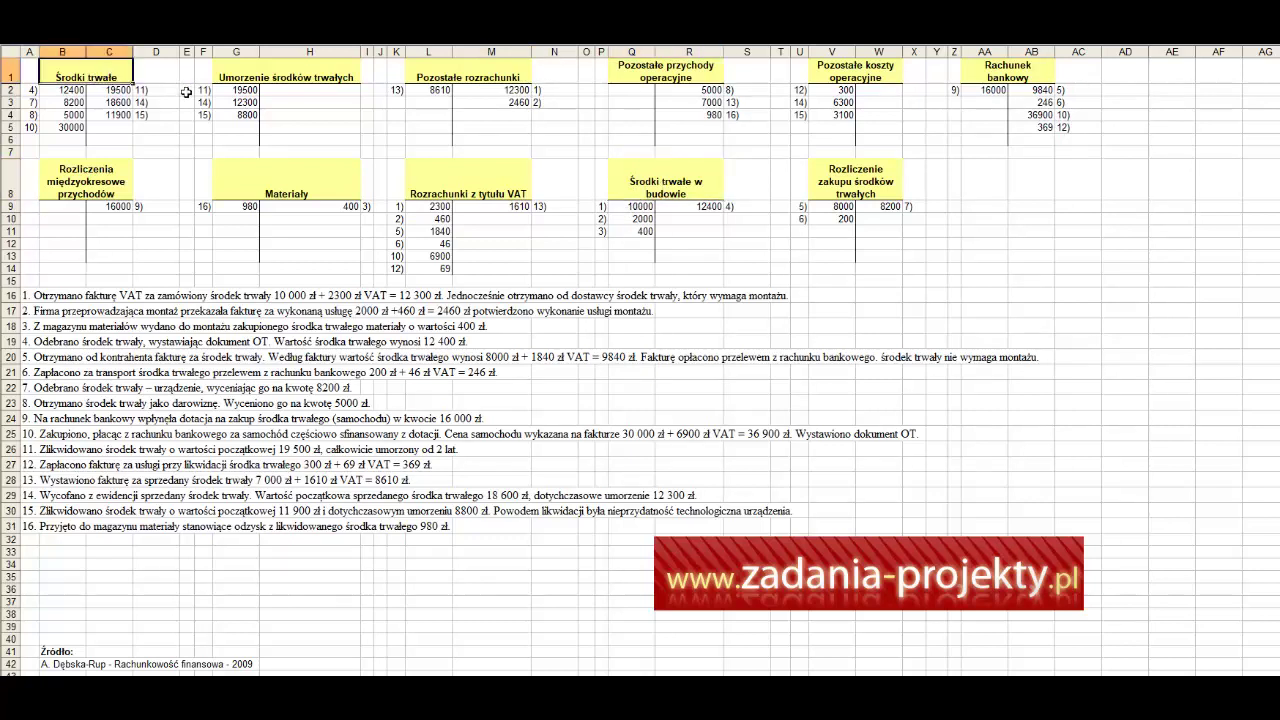
{"action": "left_click", "coordinate": [617, 180]}
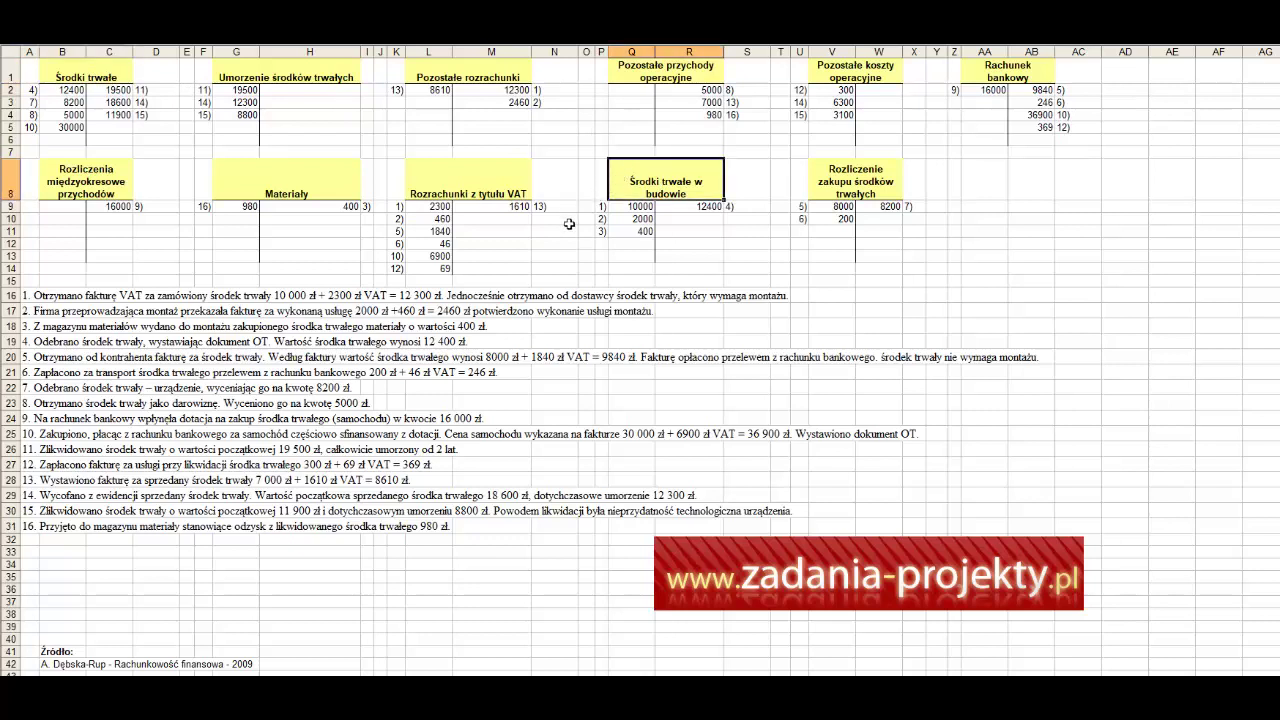
{"action": "left_click_drag", "start_coordinate": [600, 206], "coordinate": [607, 230]}
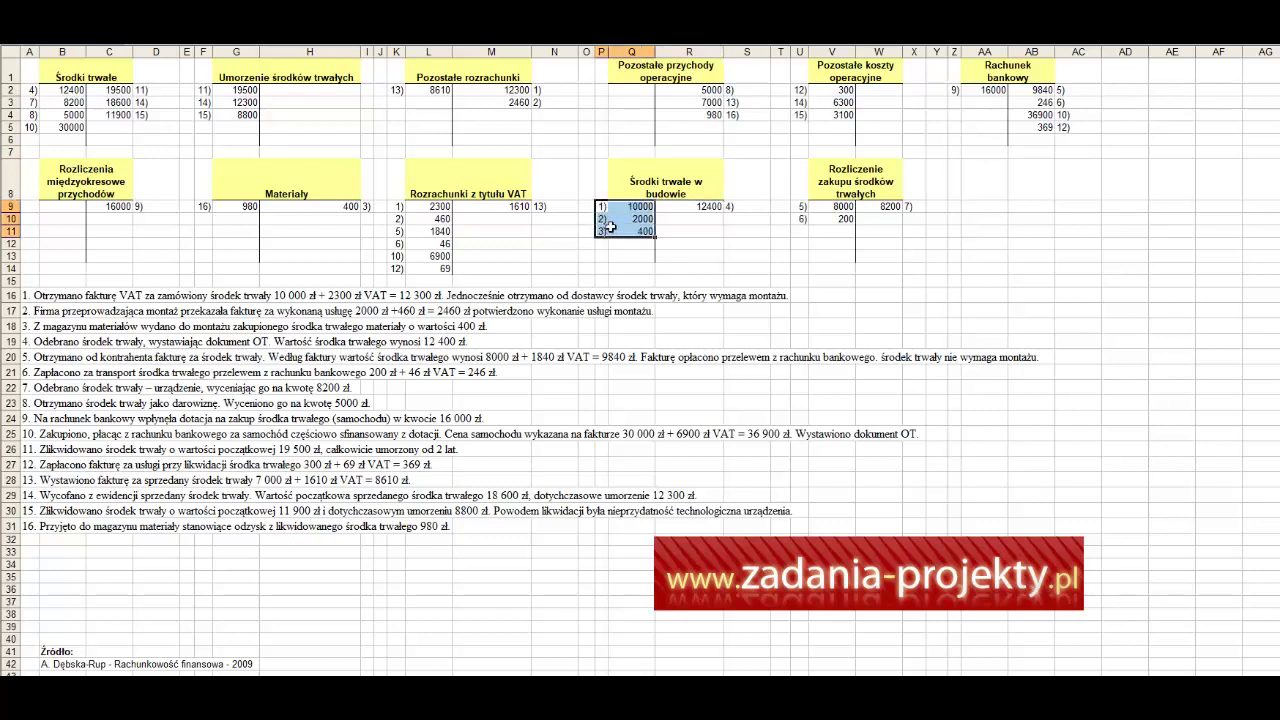
{"action": "left_click_drag", "start_coordinate": [686, 205], "coordinate": [731, 234]}
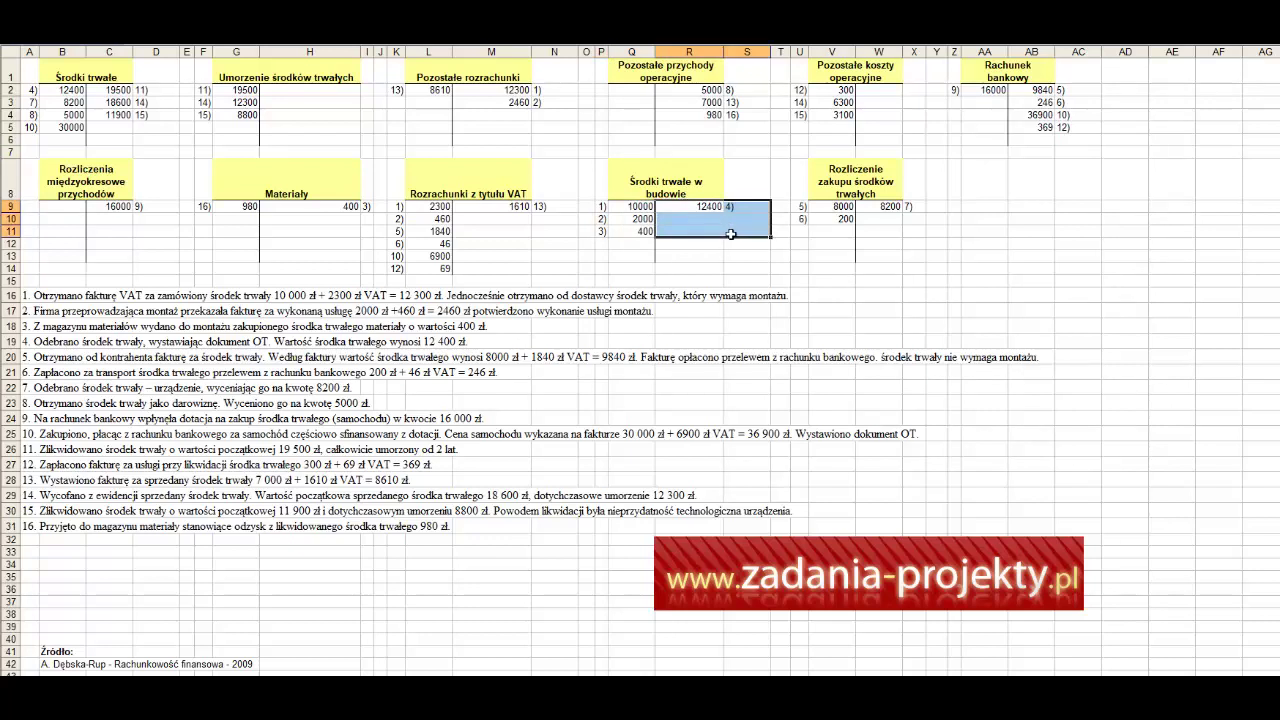
{"action": "left_click", "coordinate": [633, 178]}
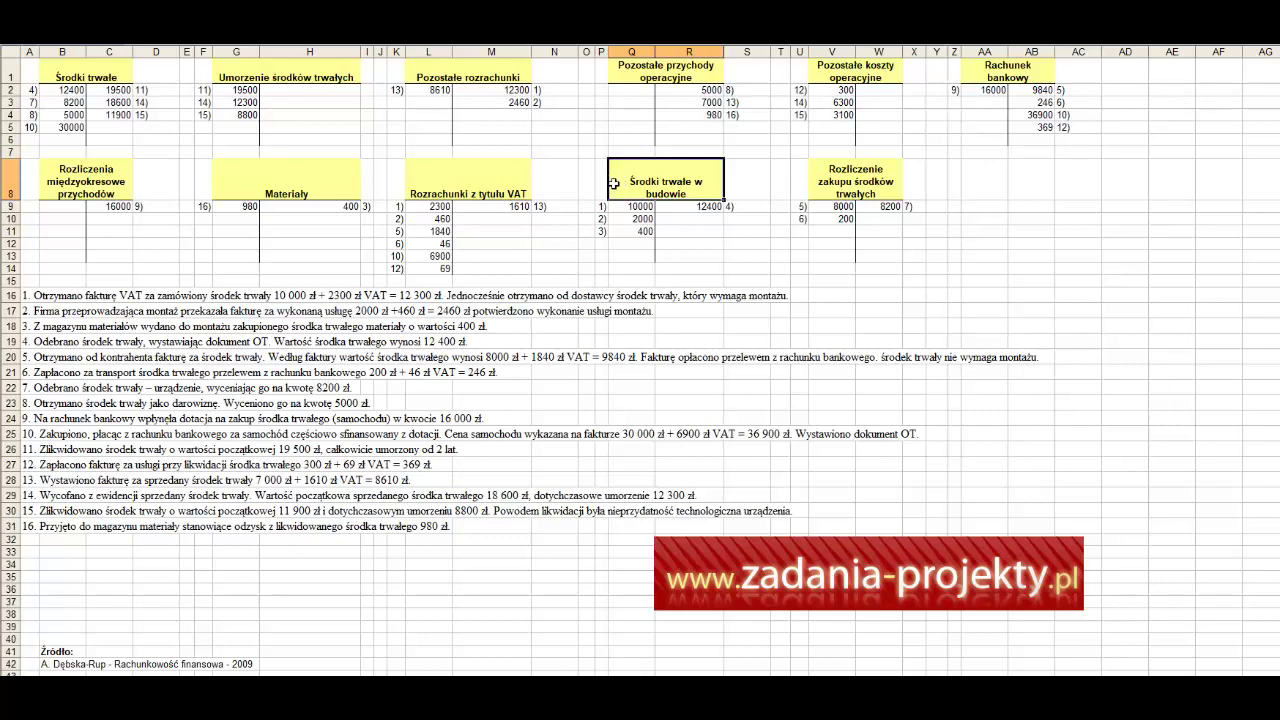
{"action": "left_click", "coordinate": [632, 206]}
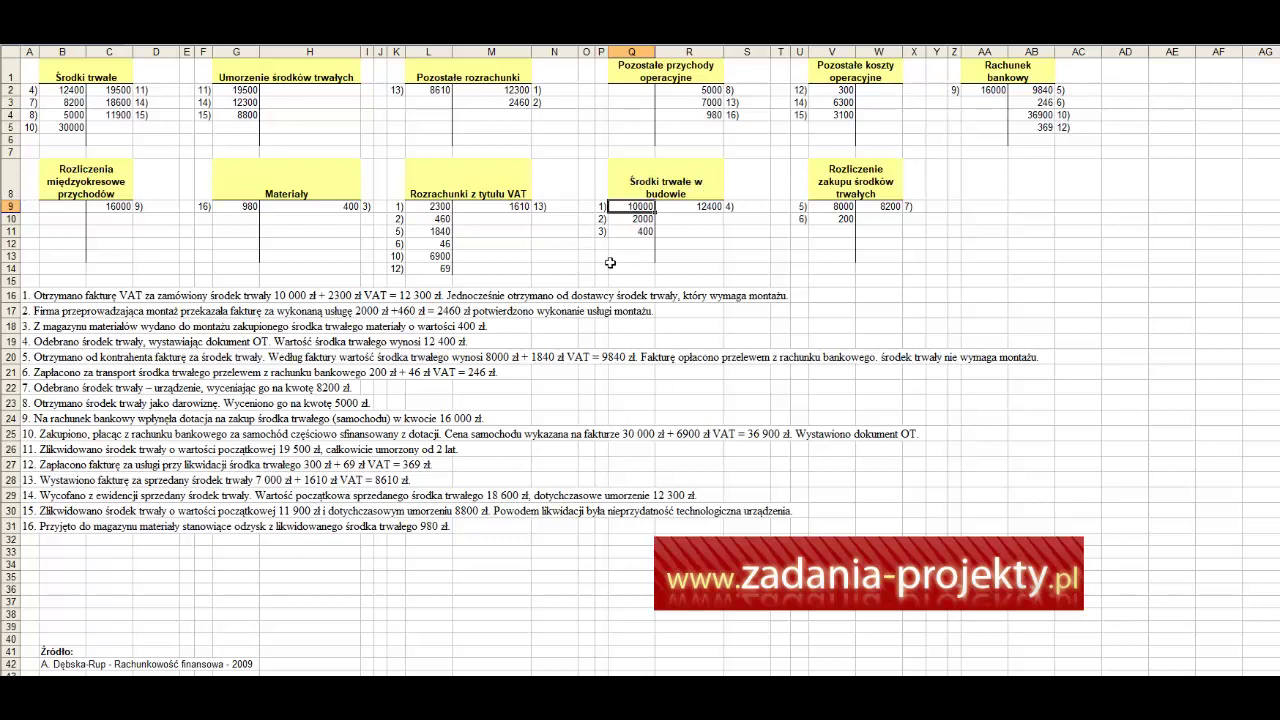
{"action": "left_click", "coordinate": [601, 205]}
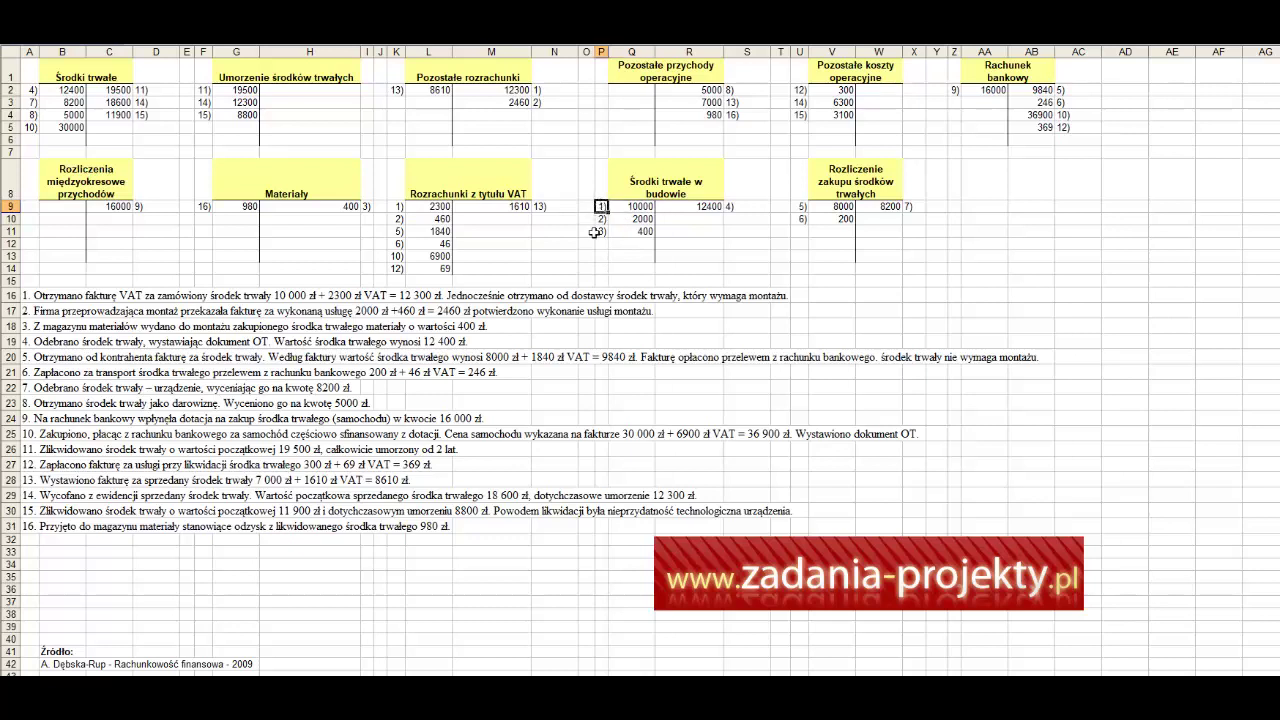
{"action": "left_click", "coordinate": [650, 177]}
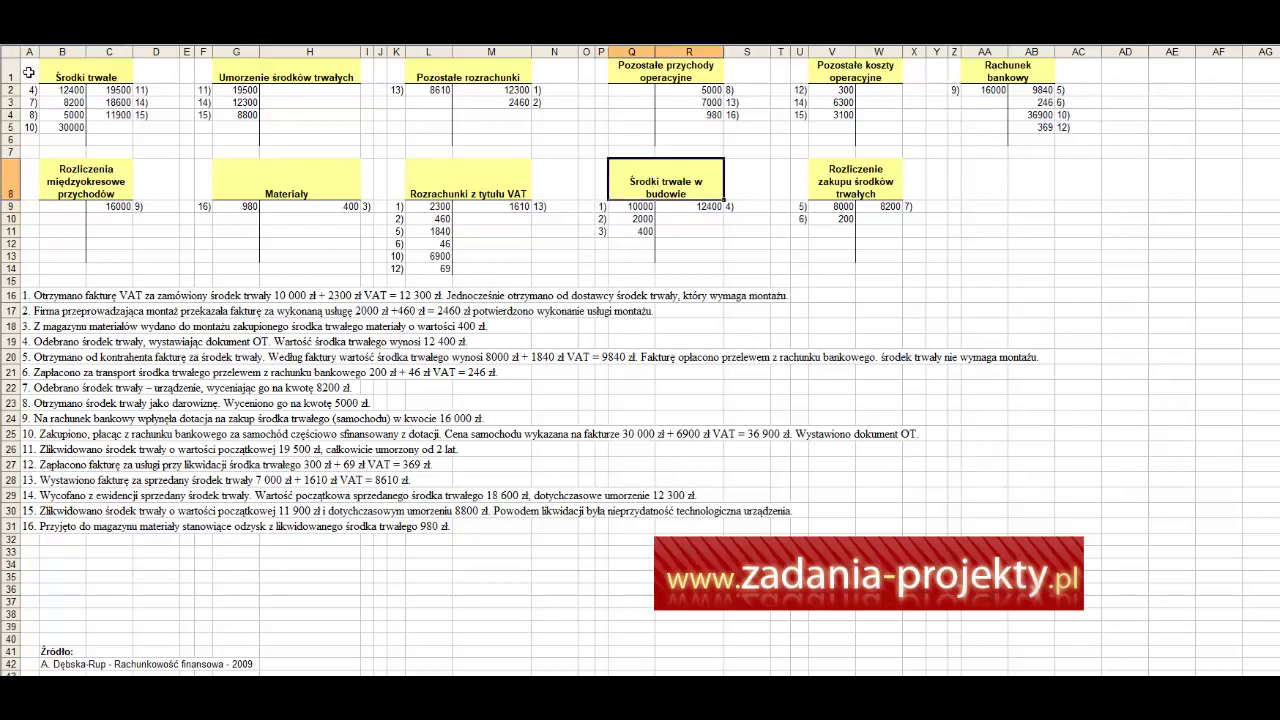
{"action": "left_click", "coordinate": [86, 64]}
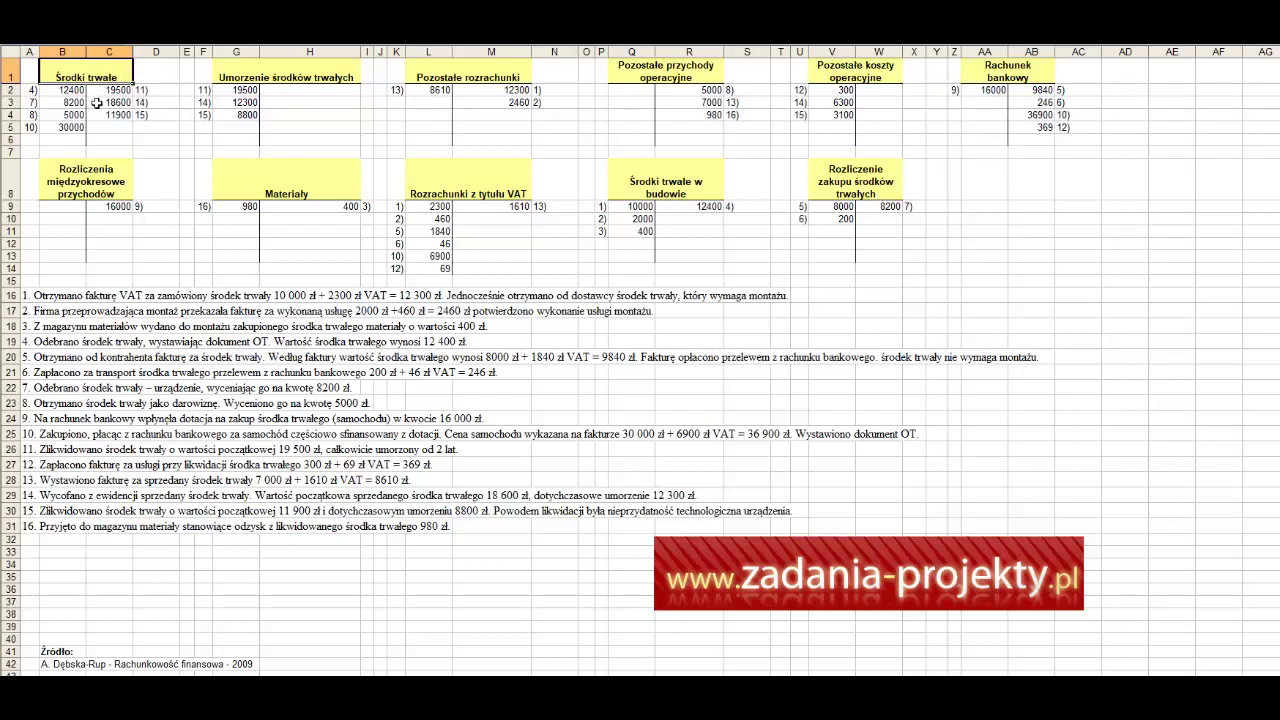
{"action": "left_click", "coordinate": [623, 178]}
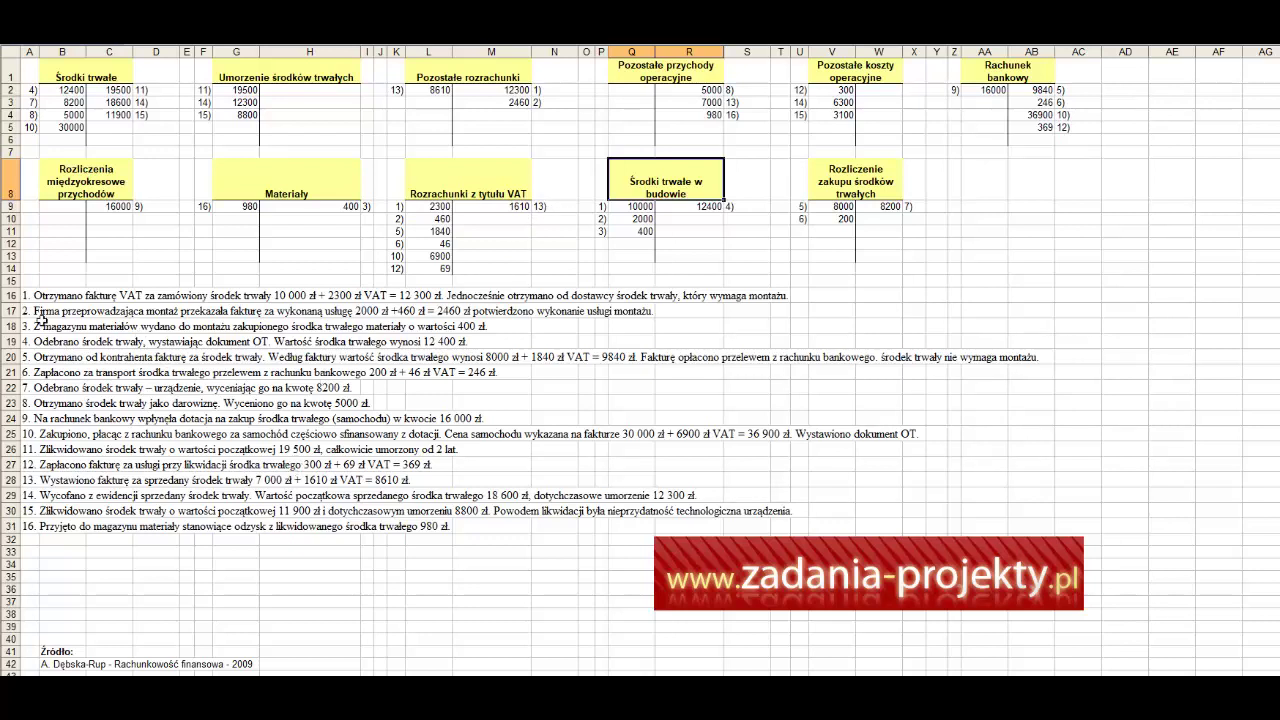
Step: Relate operation 1 in row 16 to its credit entry in Pozostałe rozrachunki (M2) and its debit entry in Środki trwałe w budowie (Q9)
{"action": "left_click", "coordinate": [28, 311]}
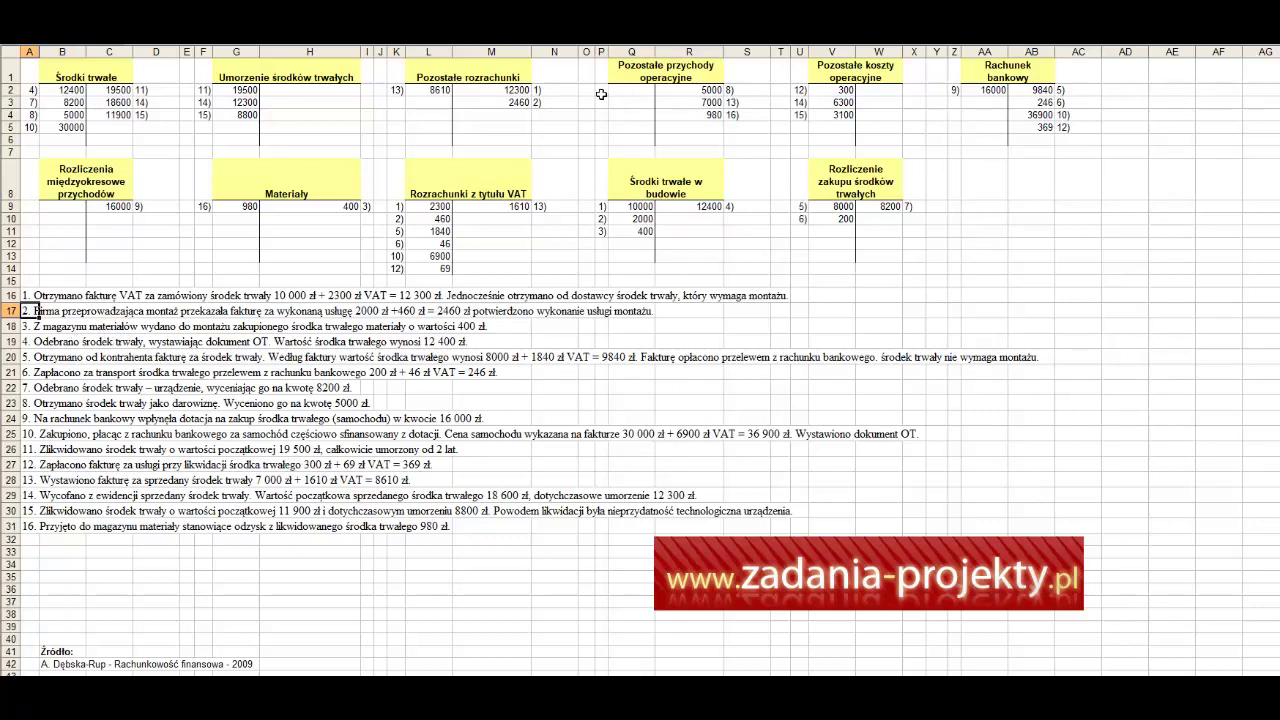
{"action": "left_click", "coordinate": [35, 297]}
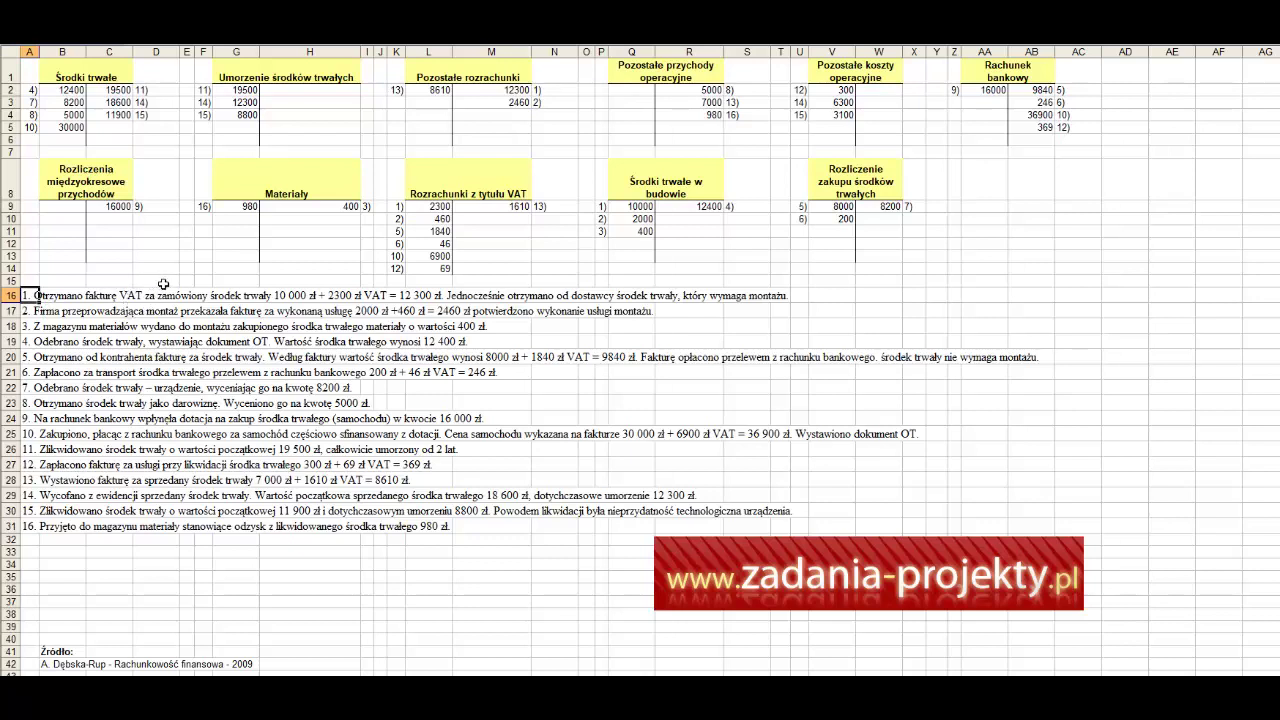
{"action": "left_click", "coordinate": [501, 79]}
{"action": "left_click", "coordinate": [504, 90]}
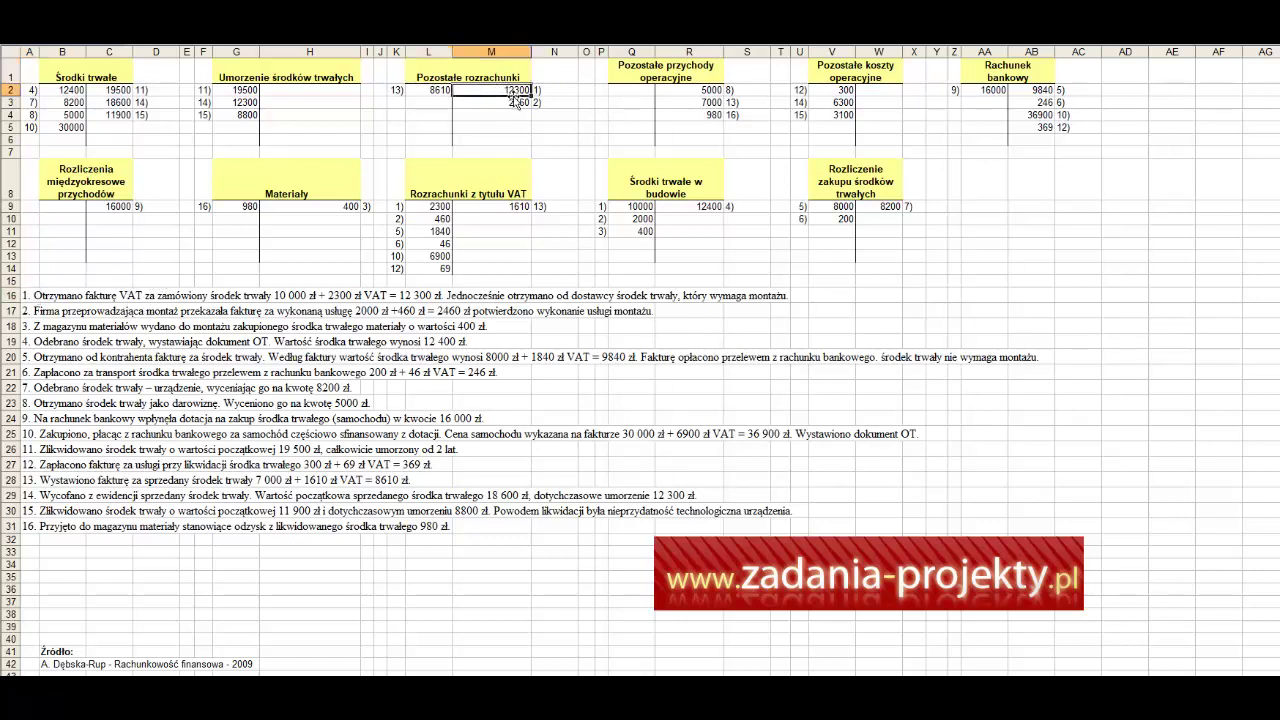
{"action": "left_click", "coordinate": [624, 206]}
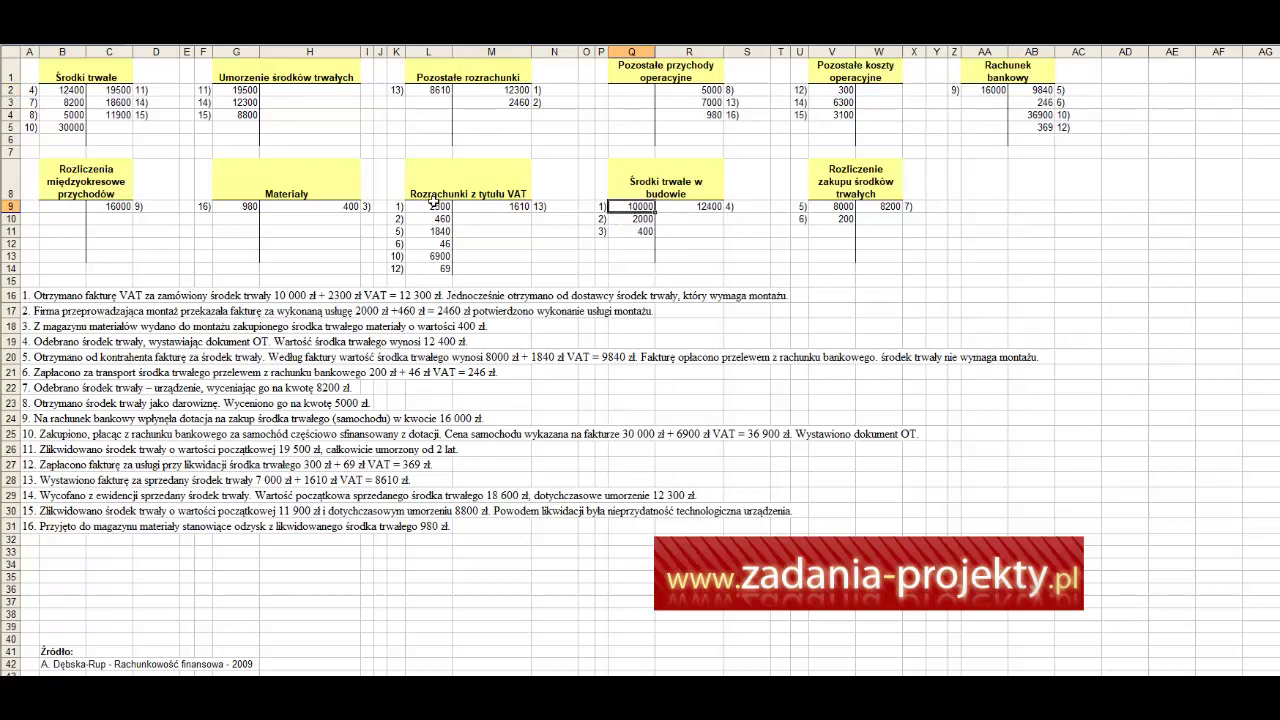
Step: Calculate operation 1's VAT entry in the Rozrachunki z tytułu VAT account (L9) with the formula =Q9*0,23
{"action": "left_click", "coordinate": [430, 206]}
{"action": "type", "text": "=Q9*0,23"}
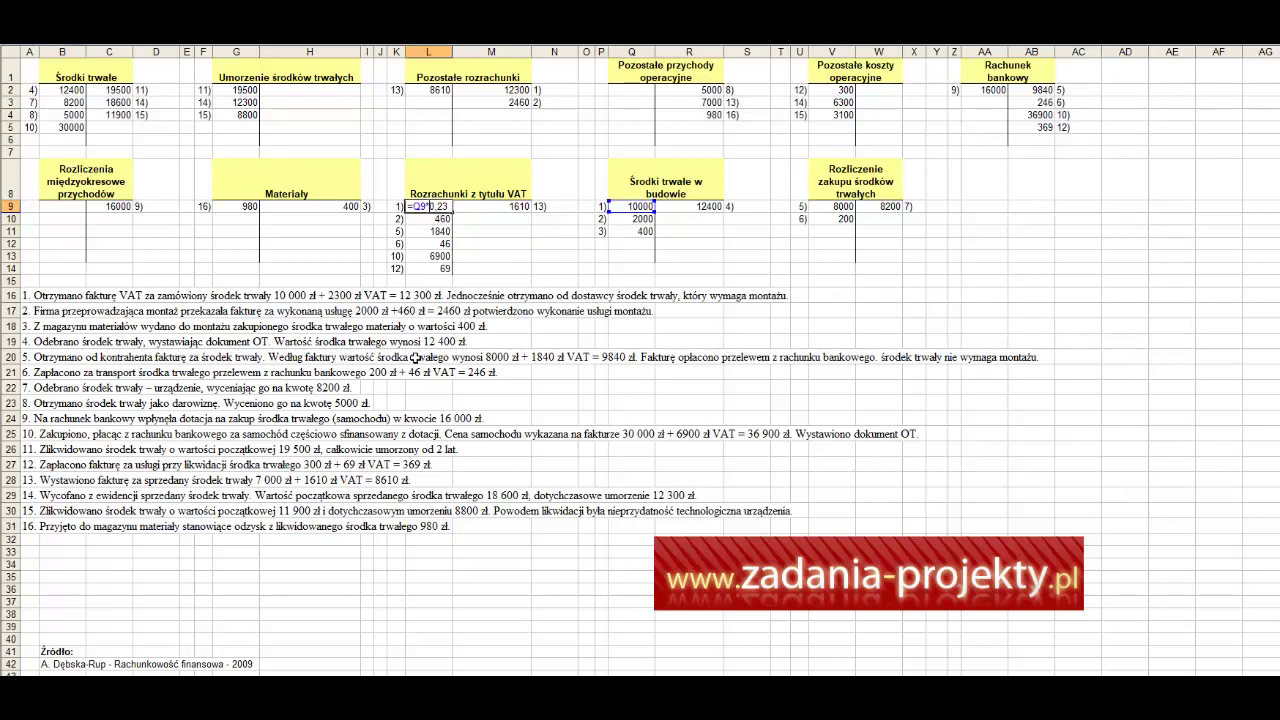
{"action": "key", "text": "Return"}
Step: Compare the debit side (L9:L14) and credit side (M9:M14) of the Rozrachunki z tytułu VAT account by highlighting each
{"action": "left_click", "coordinate": [443, 189]}
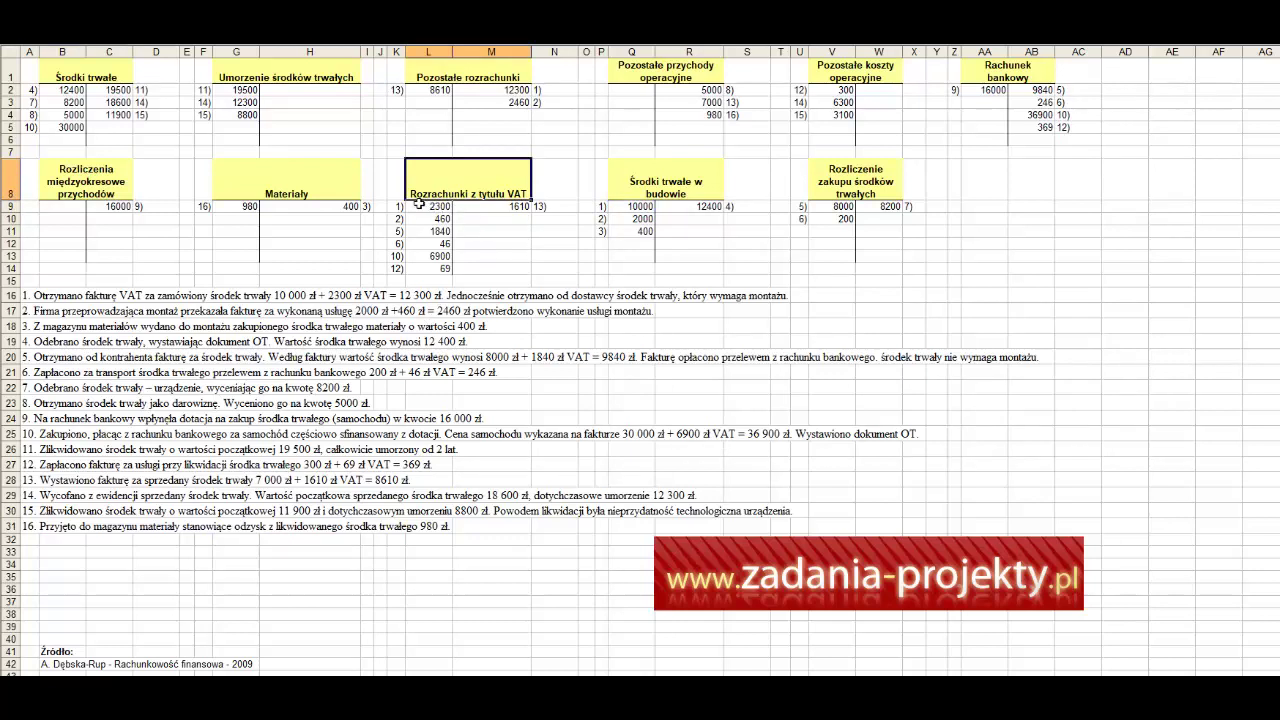
{"action": "left_click_drag", "start_coordinate": [418, 205], "coordinate": [412, 268]}
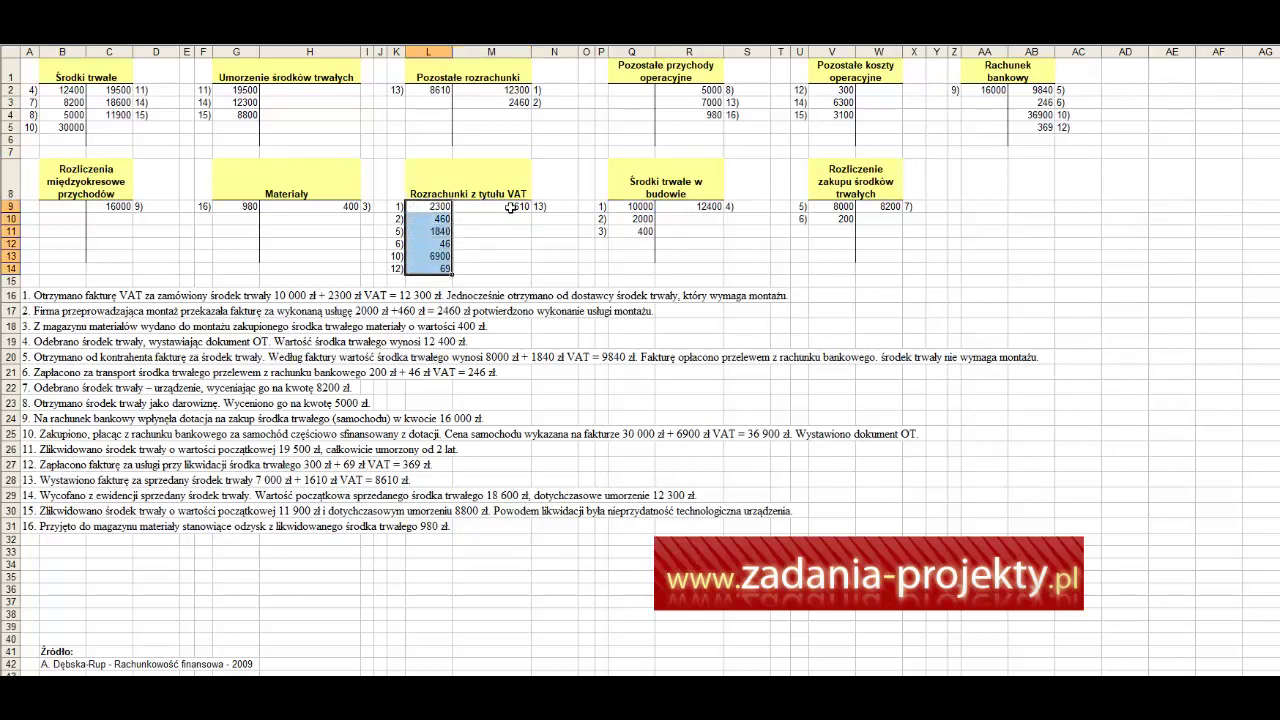
{"action": "left_click_drag", "start_coordinate": [499, 207], "coordinate": [500, 271]}
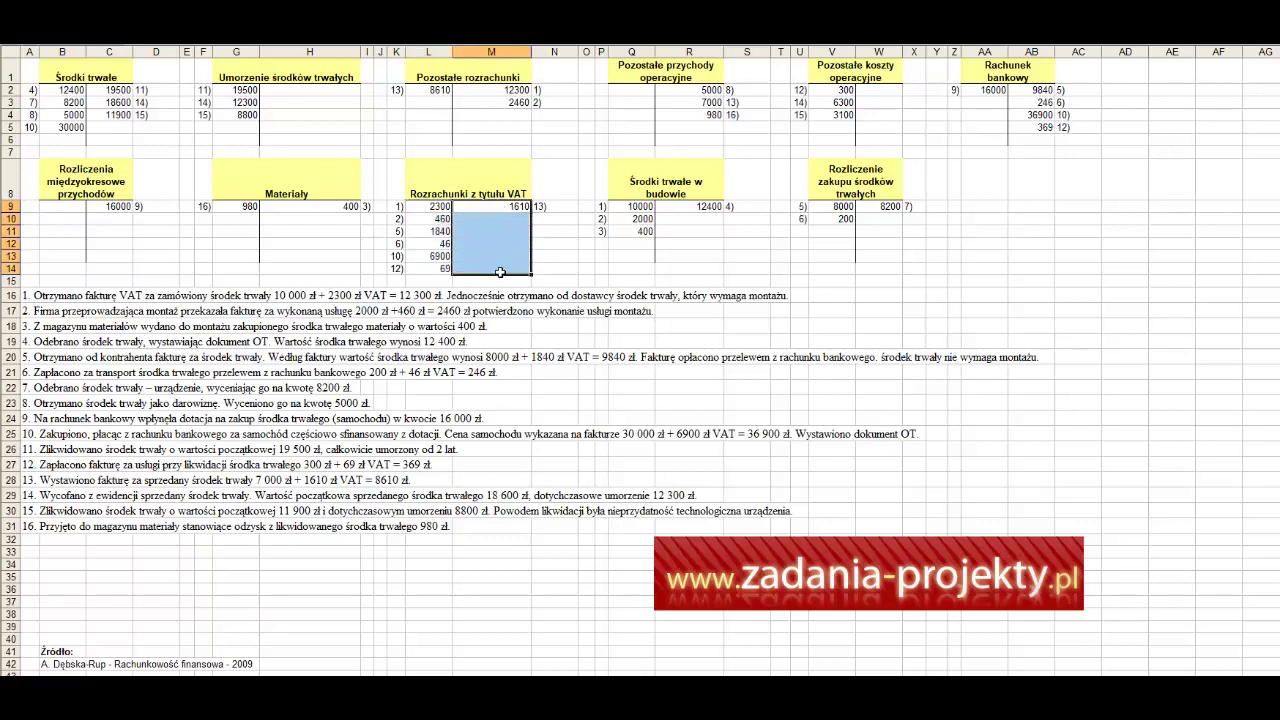
{"action": "left_click_drag", "start_coordinate": [430, 206], "coordinate": [425, 271]}
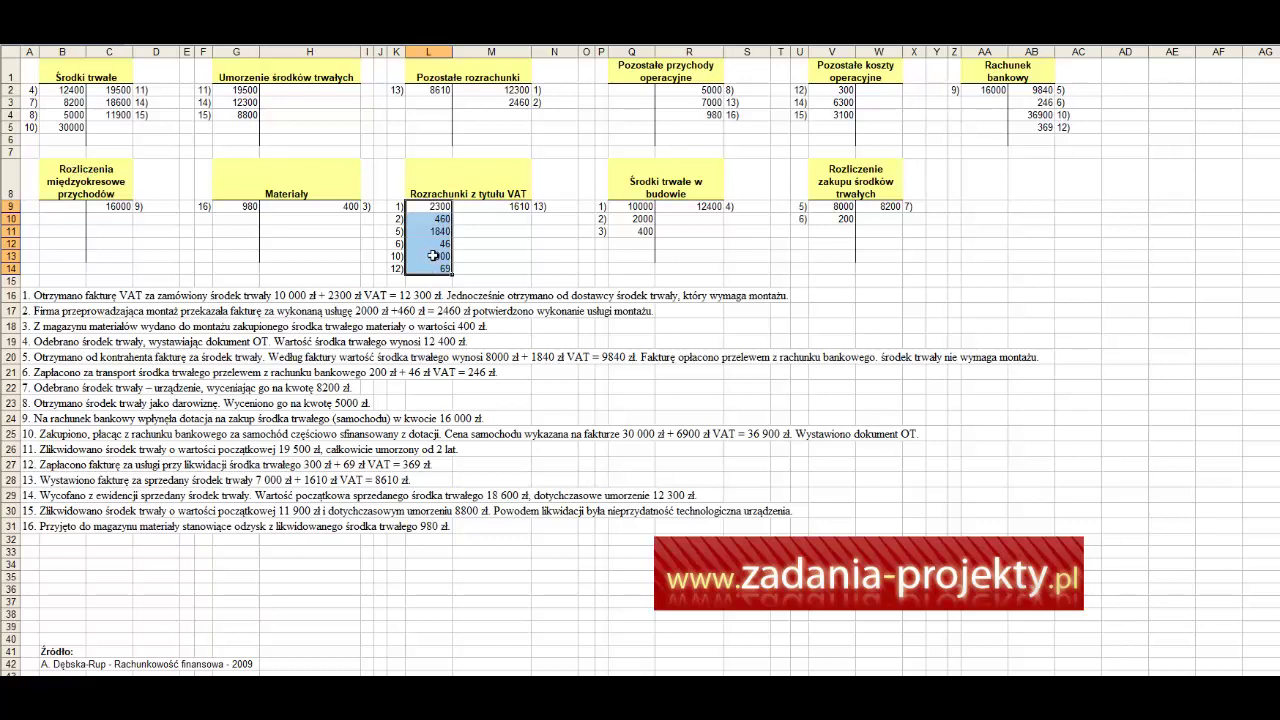
{"action": "left_click_drag", "start_coordinate": [483, 206], "coordinate": [481, 269]}
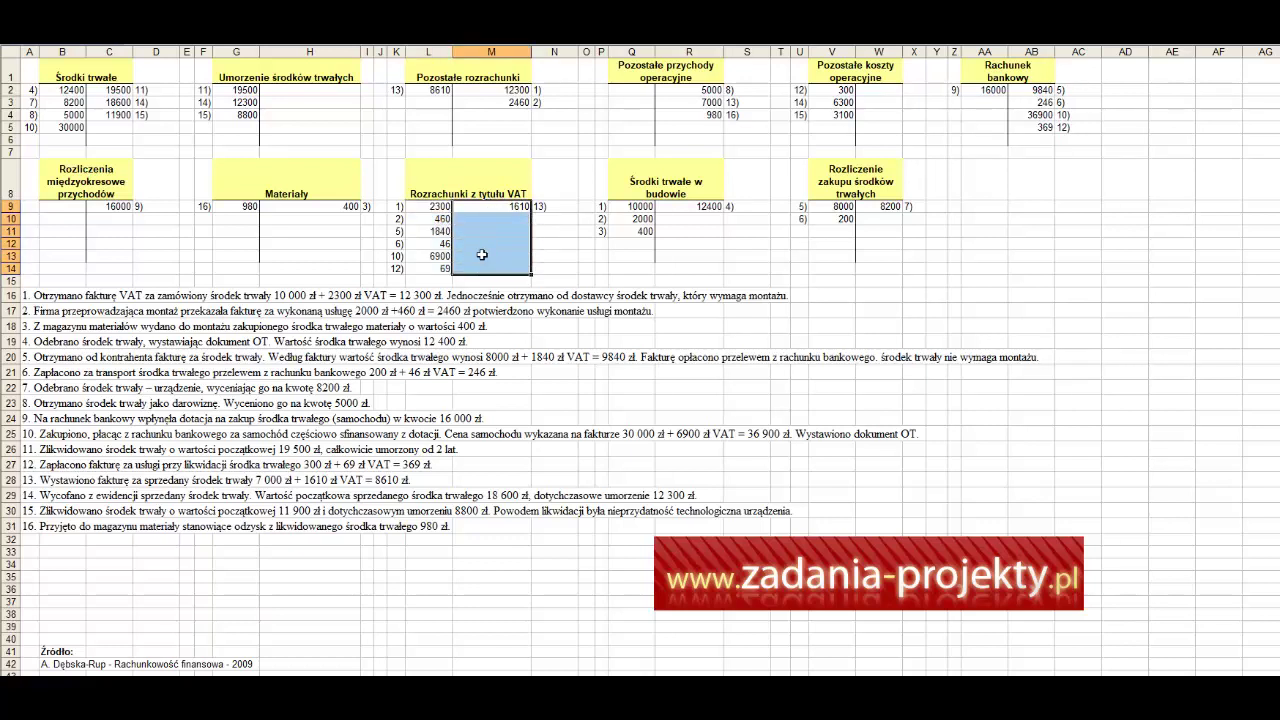
Step: Set operation 1's credit entry in Pozostałe rozrachunki (M2) to the sum of its VAT and net amounts with =L9+Q9
{"action": "left_click", "coordinate": [519, 92]}
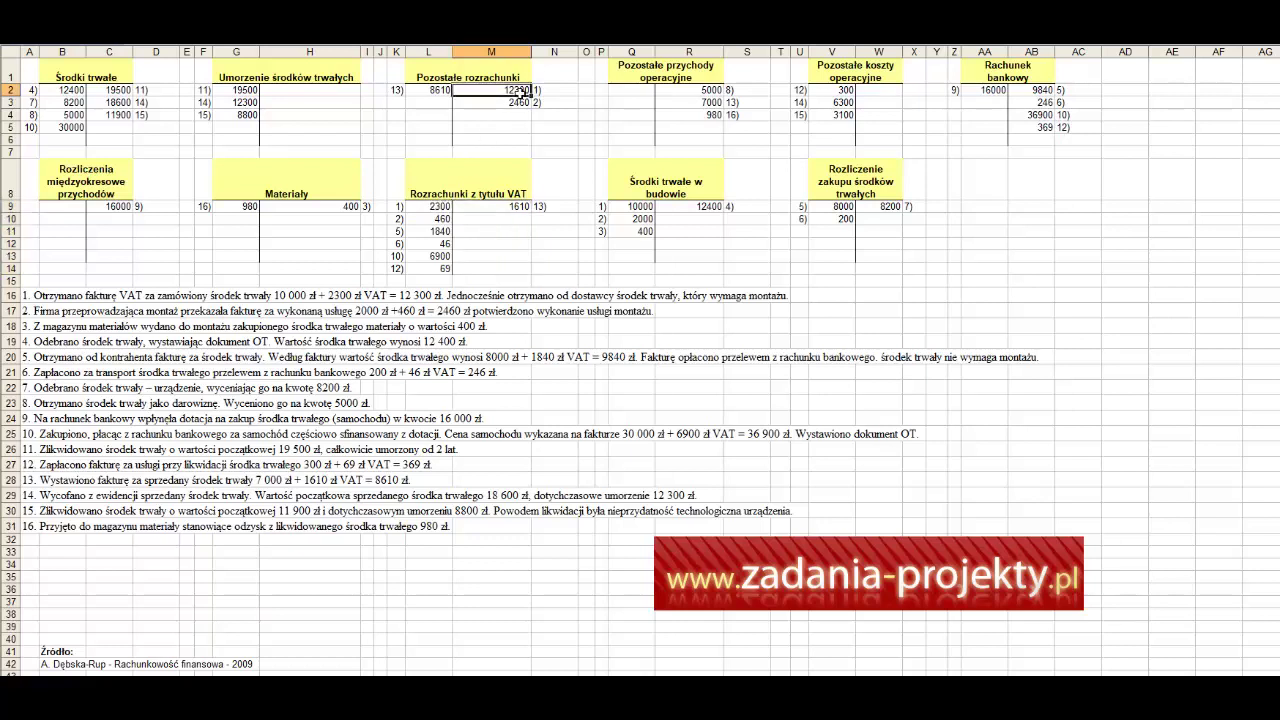
{"action": "type", "text": "=L9+Q9"}
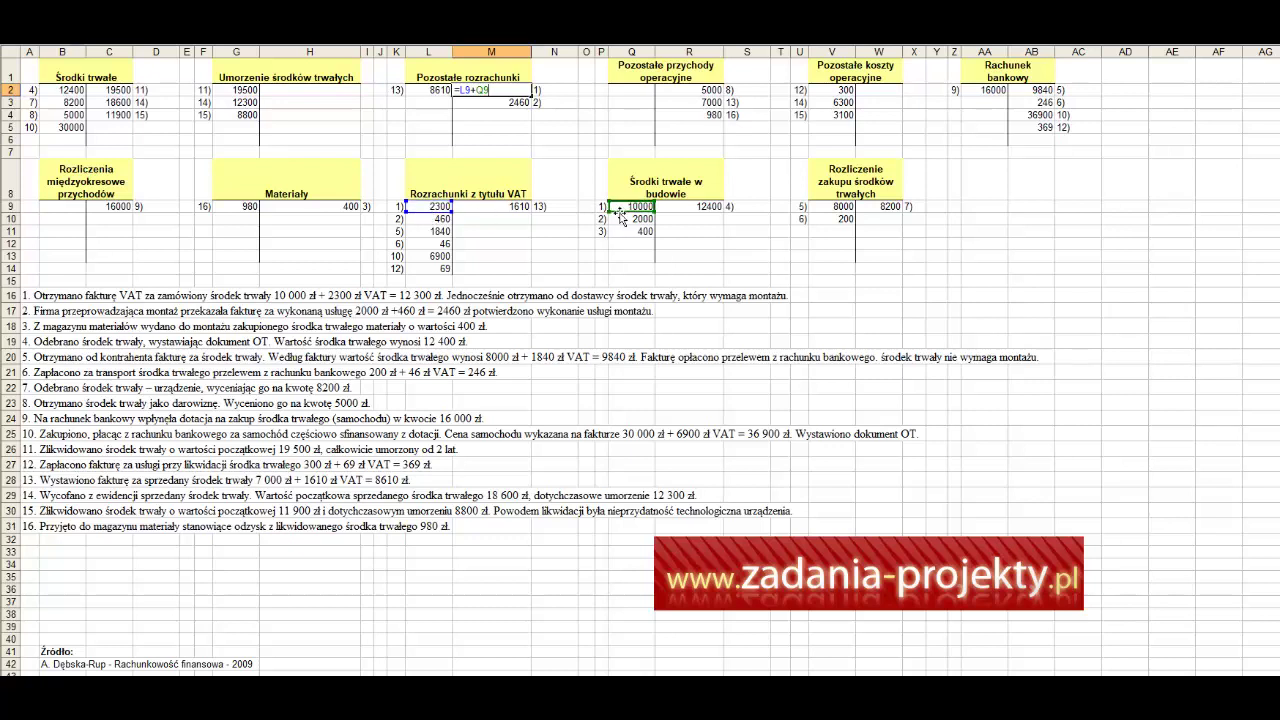
{"action": "key", "text": "Return"}
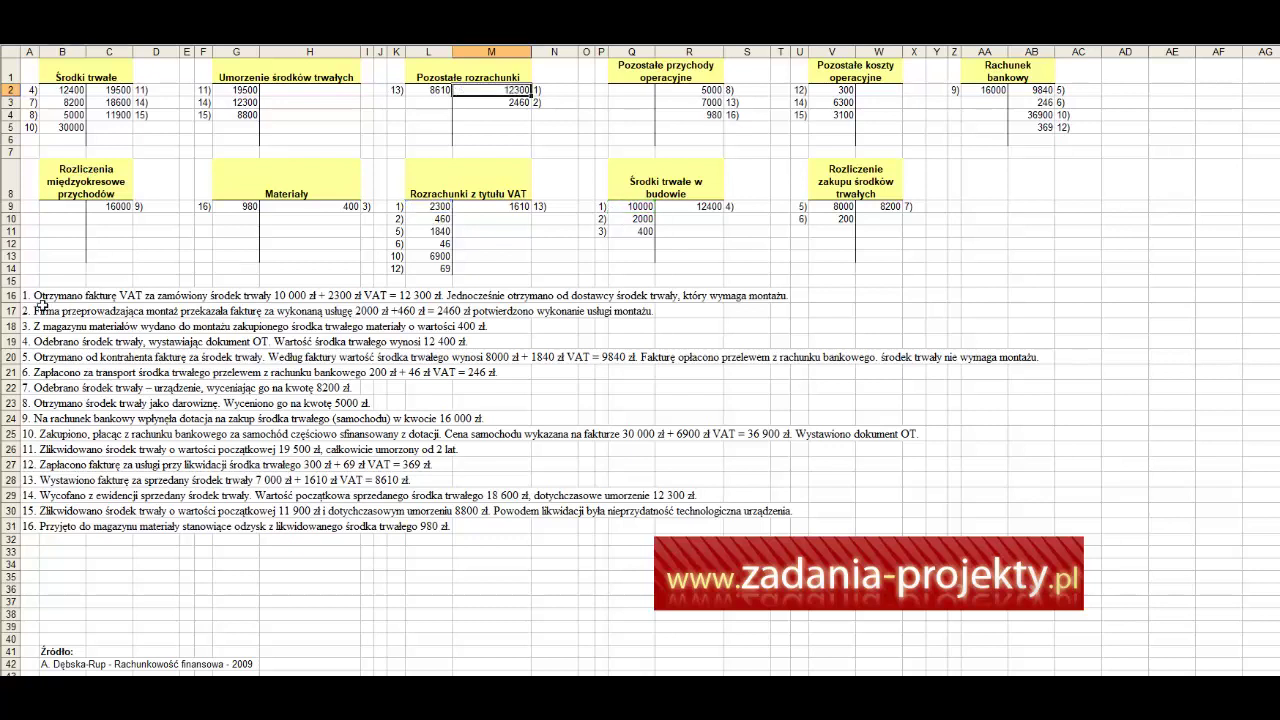
Step: Examine operation 2 in row 17 and its credit entry in the Pozostałe rozrachunki account (M3)
{"action": "left_click", "coordinate": [28, 311]}
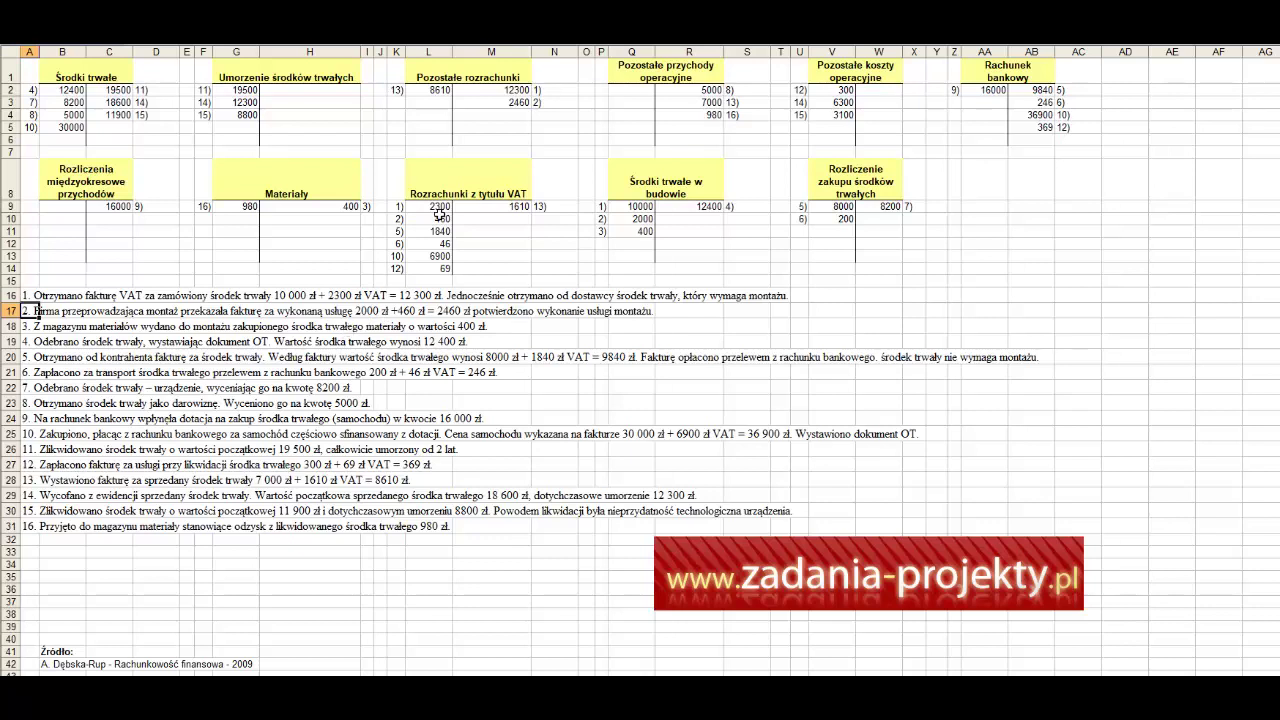
{"action": "left_click", "coordinate": [495, 102]}
{"action": "mouse_move", "coordinate": [496, 101]}
{"action": "left_mouse_down"}
{"action": "mouse_move", "coordinate": [495, 128]}
{"action": "mouse_move", "coordinate": [498, 104]}
{"action": "left_mouse_up"}
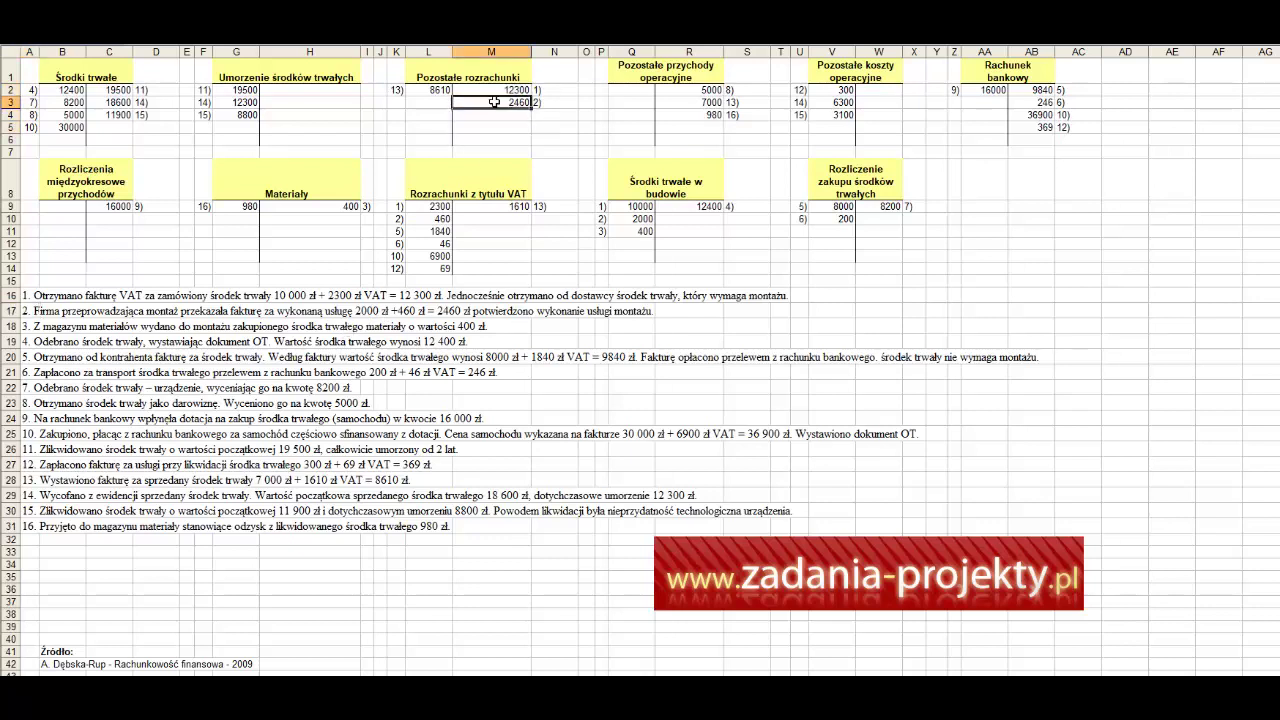
{"action": "left_click", "coordinate": [485, 75]}
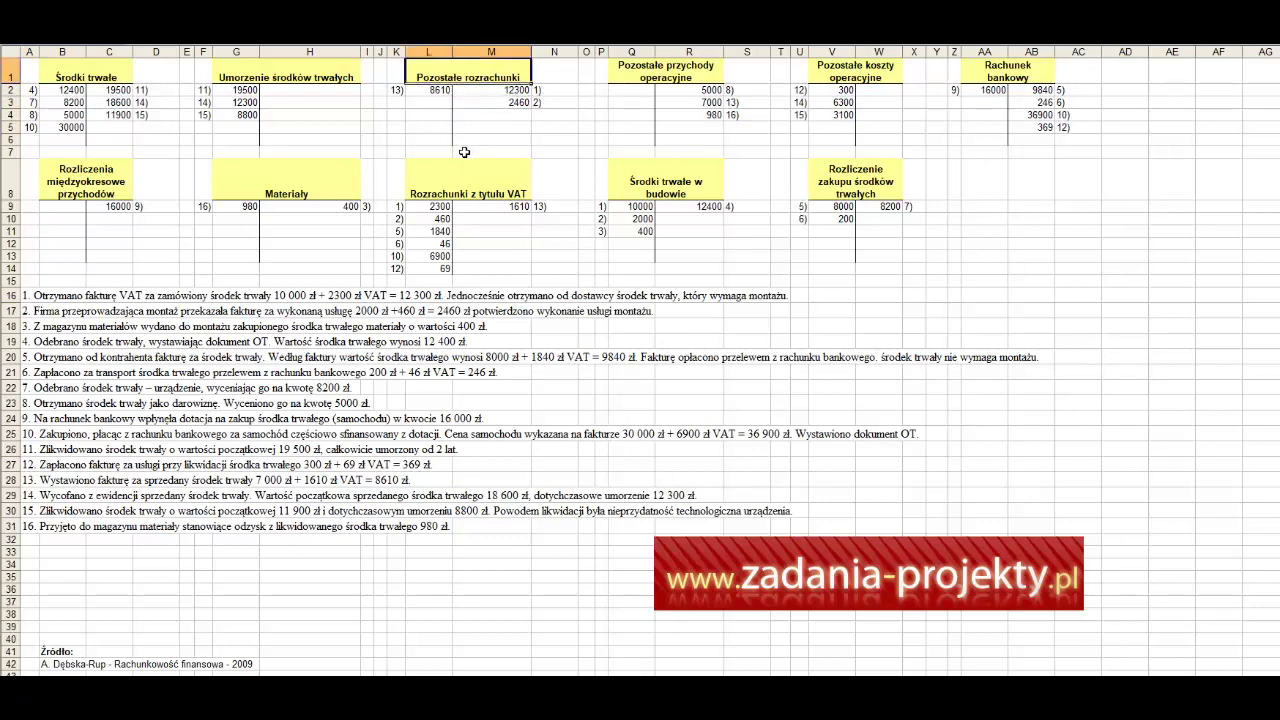
{"action": "left_click", "coordinate": [500, 102]}
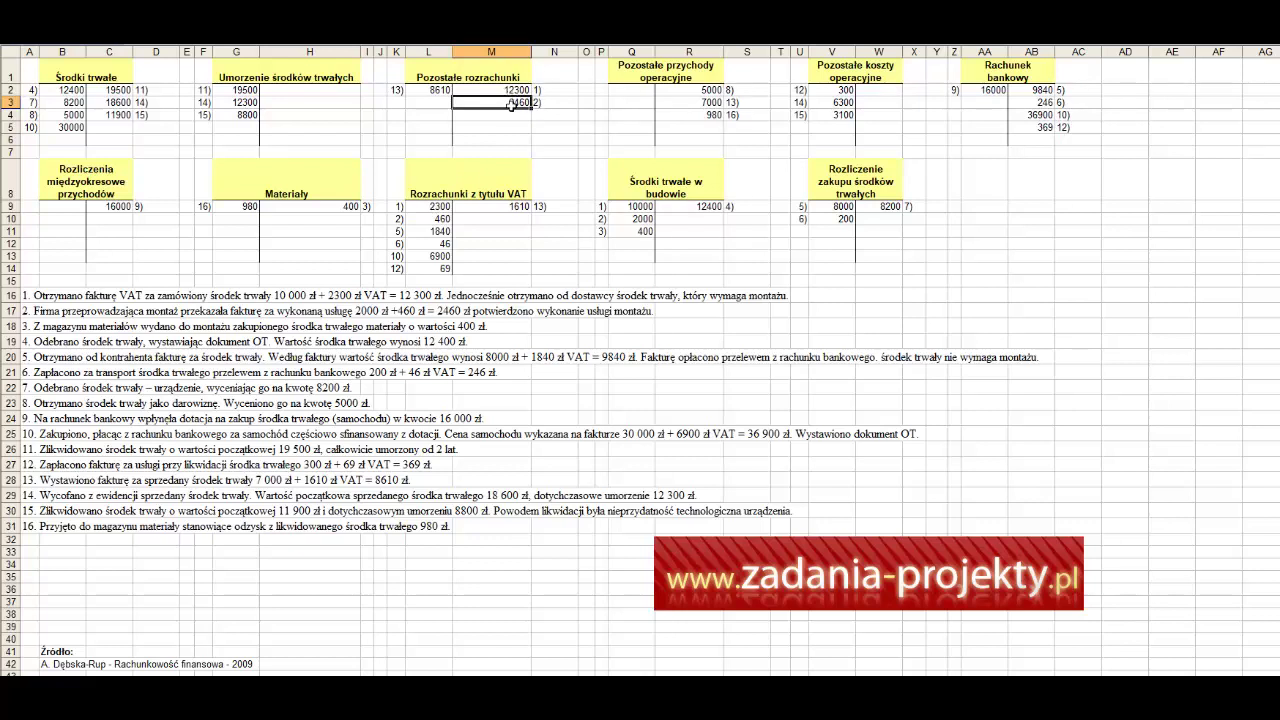
Step: Inspect the formula of operation 2's VAT entry in L10 and highlight the debit and credit sides of Rozrachunki z tytułu VAT
{"action": "left_click", "coordinate": [423, 219]}
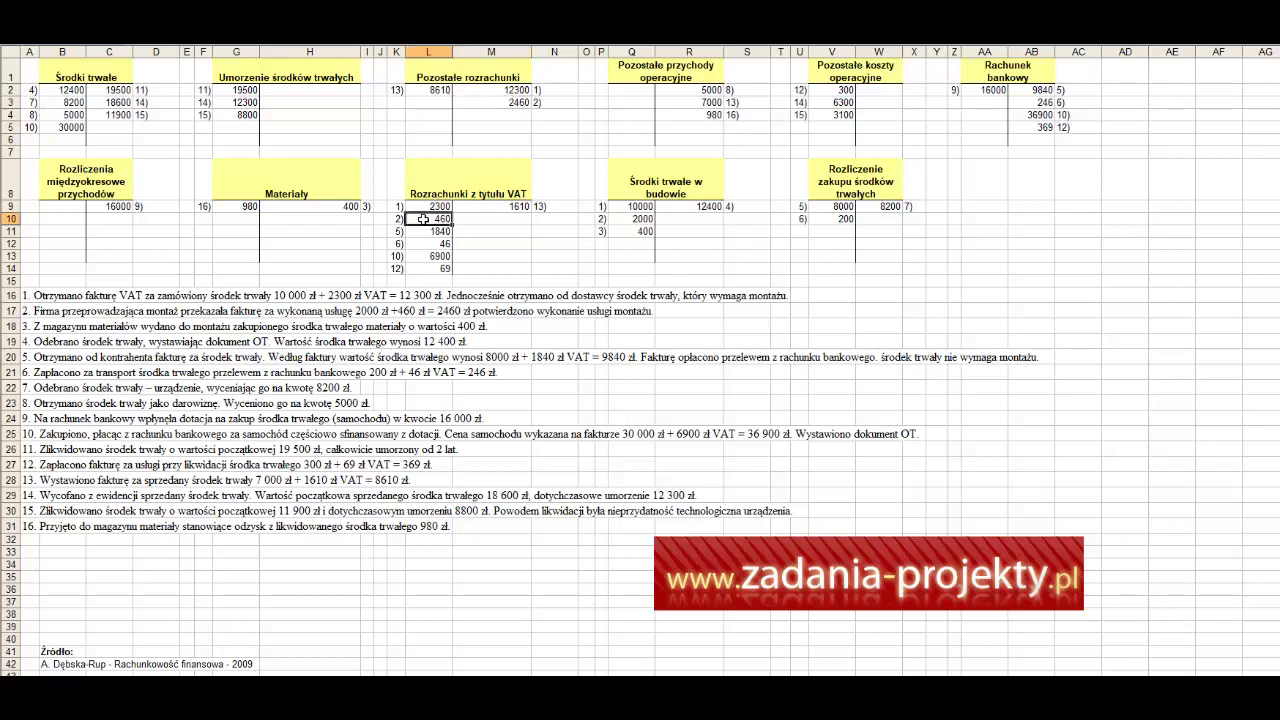
{"action": "type", "text": "=Q10*0,23"}
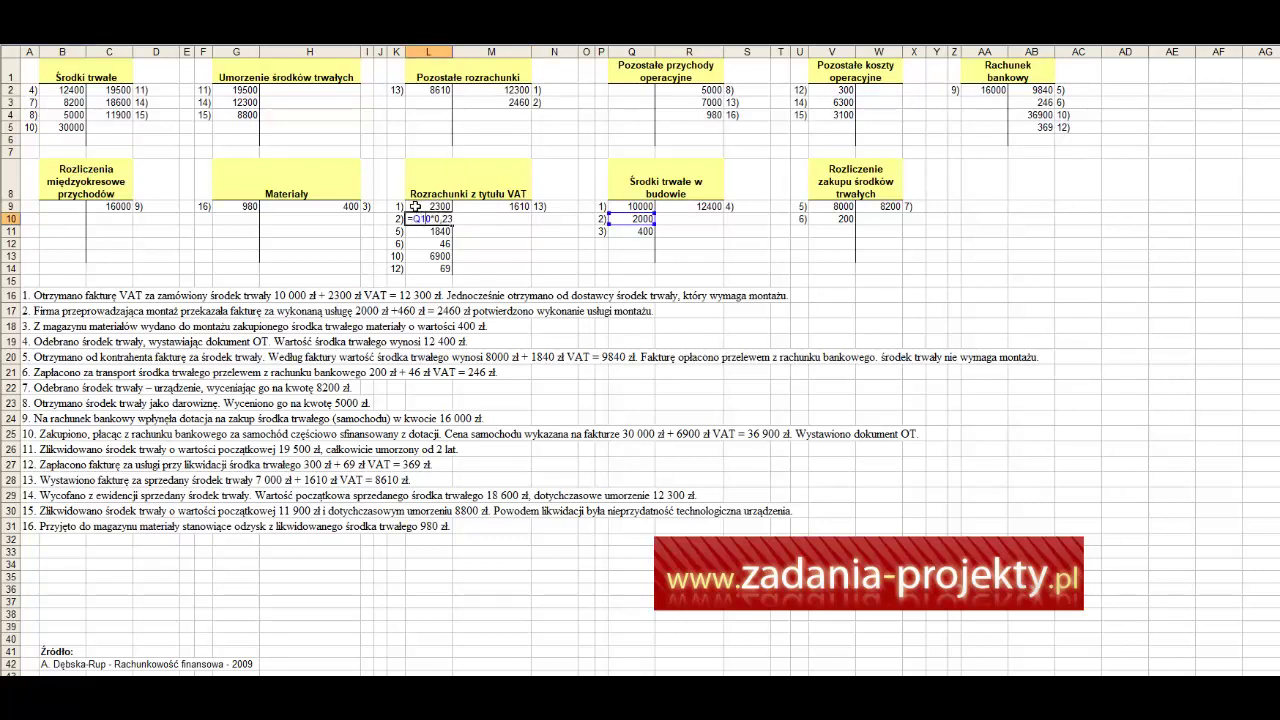
{"action": "key", "text": "Escape"}
{"action": "left_click_drag", "start_coordinate": [439, 206], "coordinate": [436, 262]}
{"action": "left_click_drag", "start_coordinate": [476, 206], "coordinate": [479, 266]}
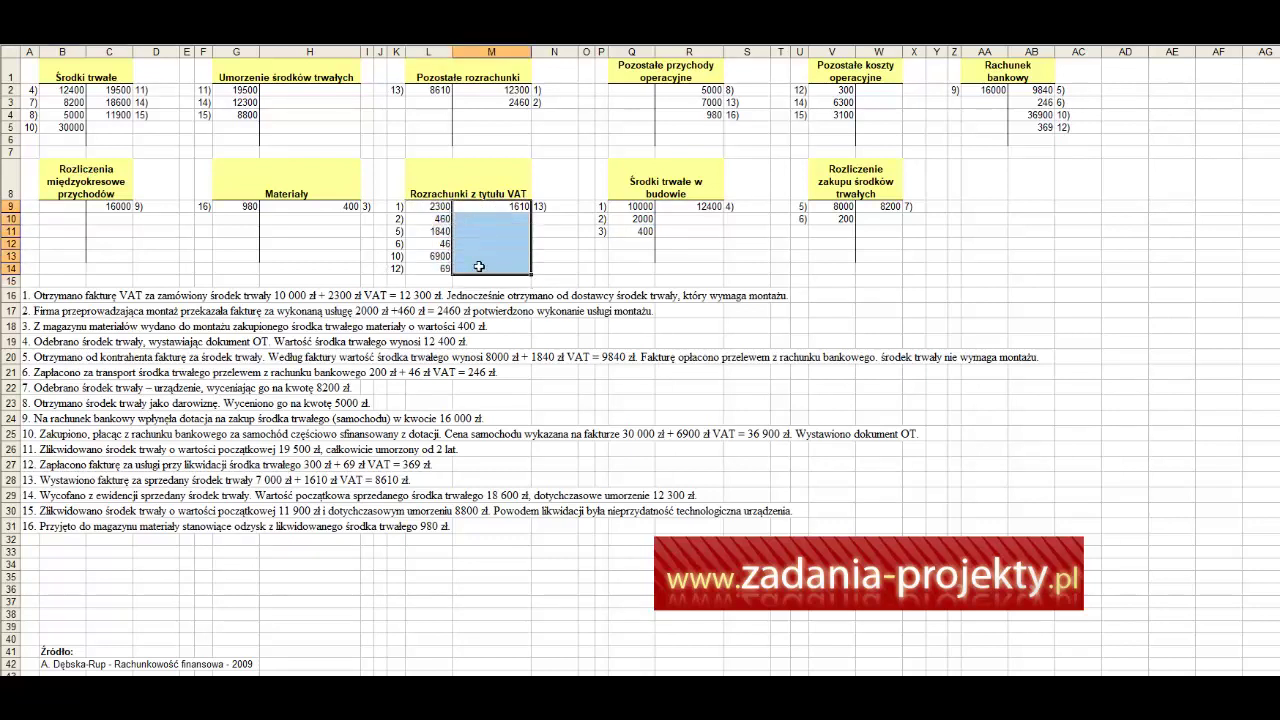
Step: Compare the debit entries of operations 1 and 2 in Środki trwałe w budowie (Q9:Q10) with operation 2's description in row 17
{"action": "left_click", "coordinate": [633, 217]}
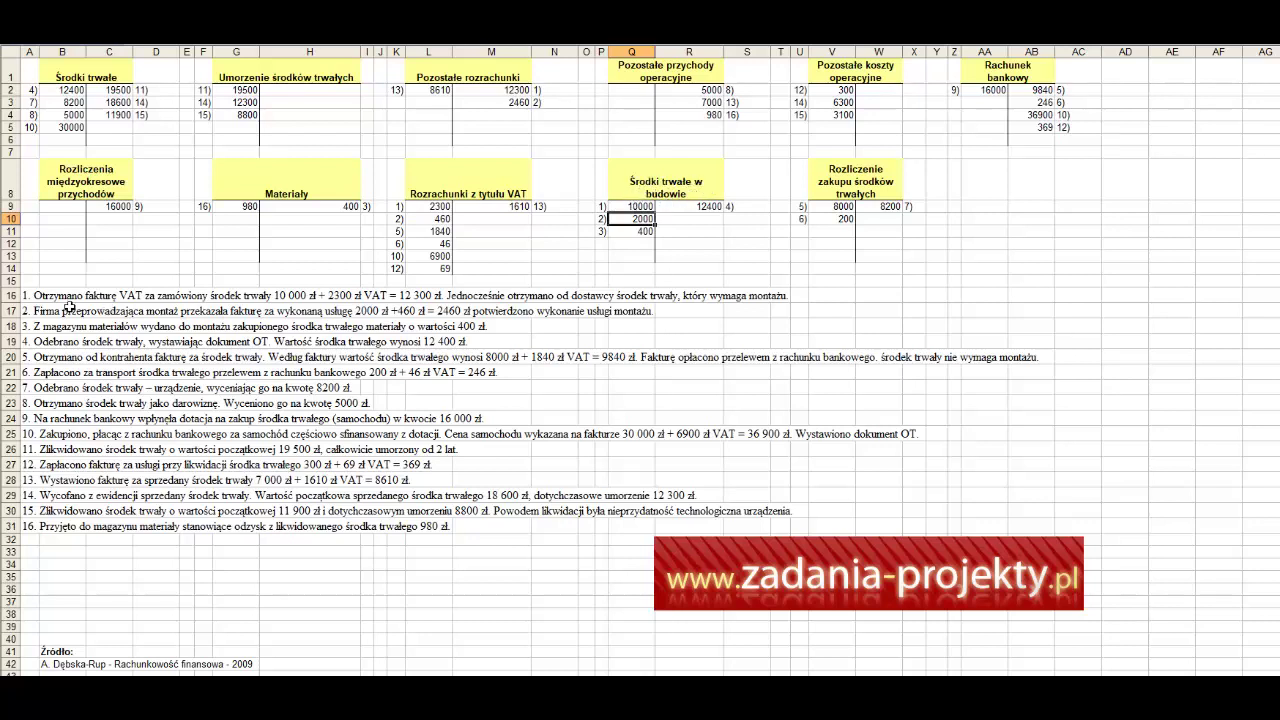
{"action": "left_click", "coordinate": [60, 311]}
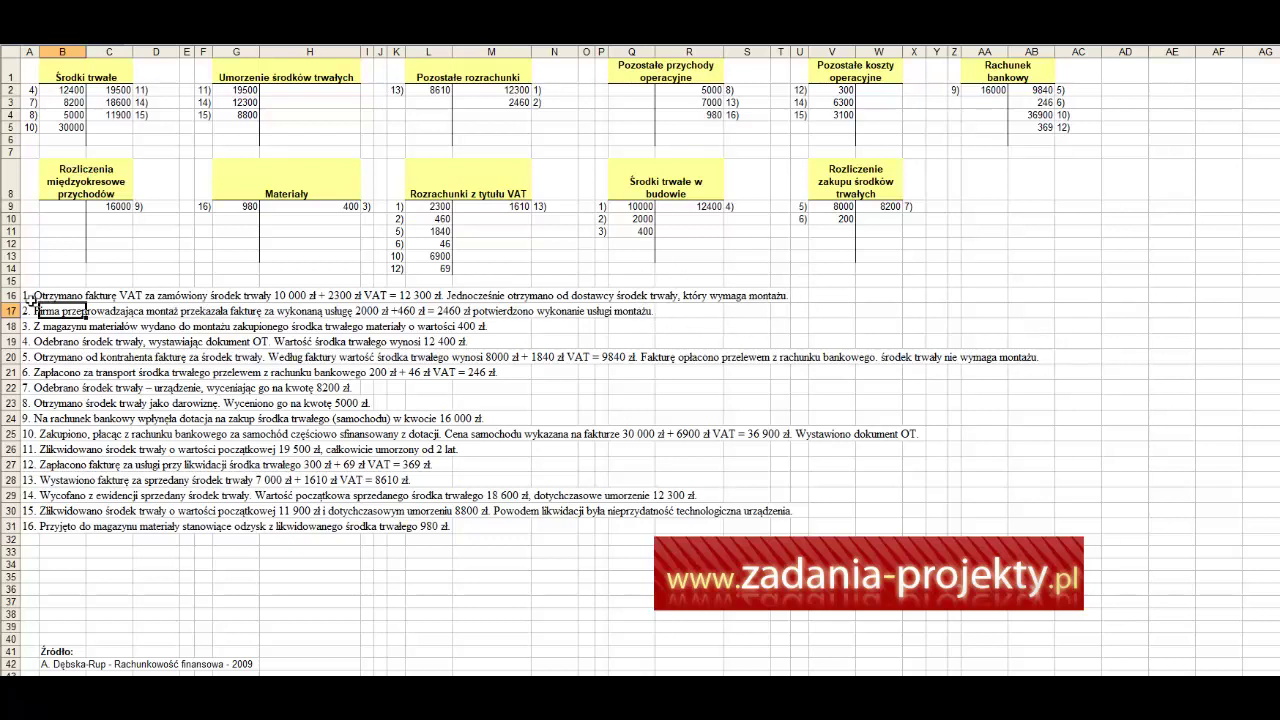
{"action": "left_click", "coordinate": [633, 206]}
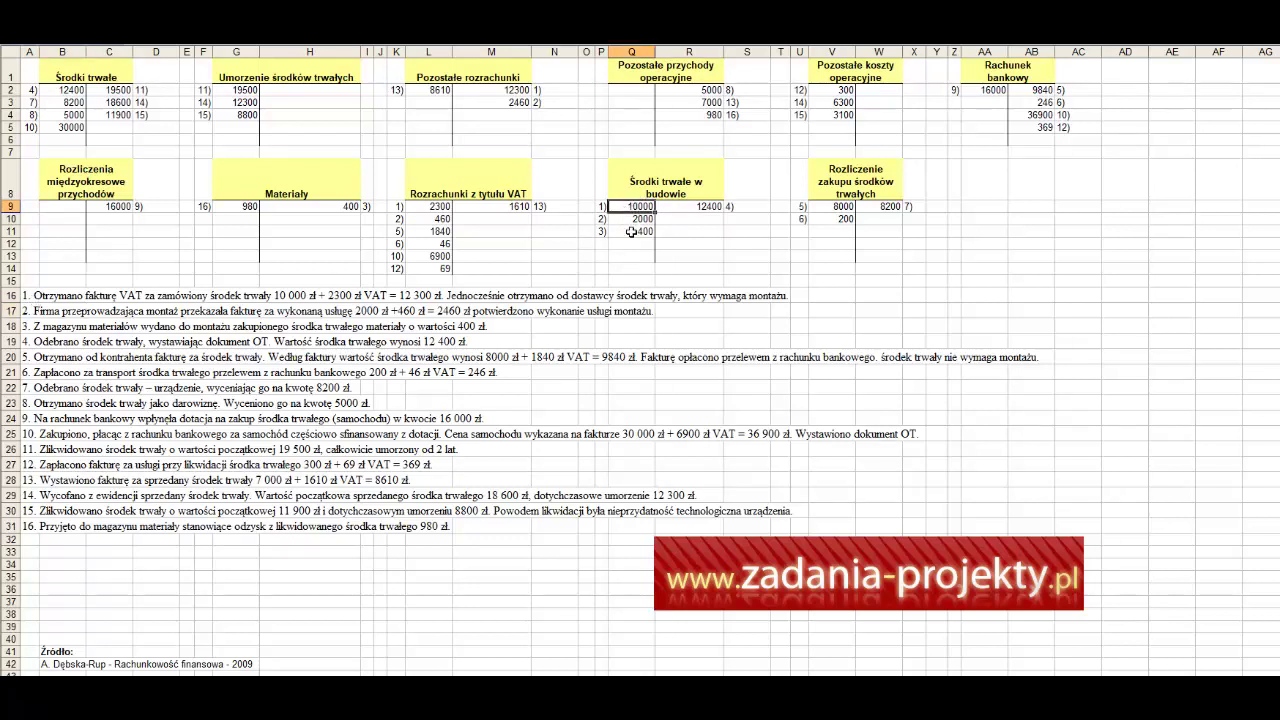
{"action": "left_click", "coordinate": [641, 217]}
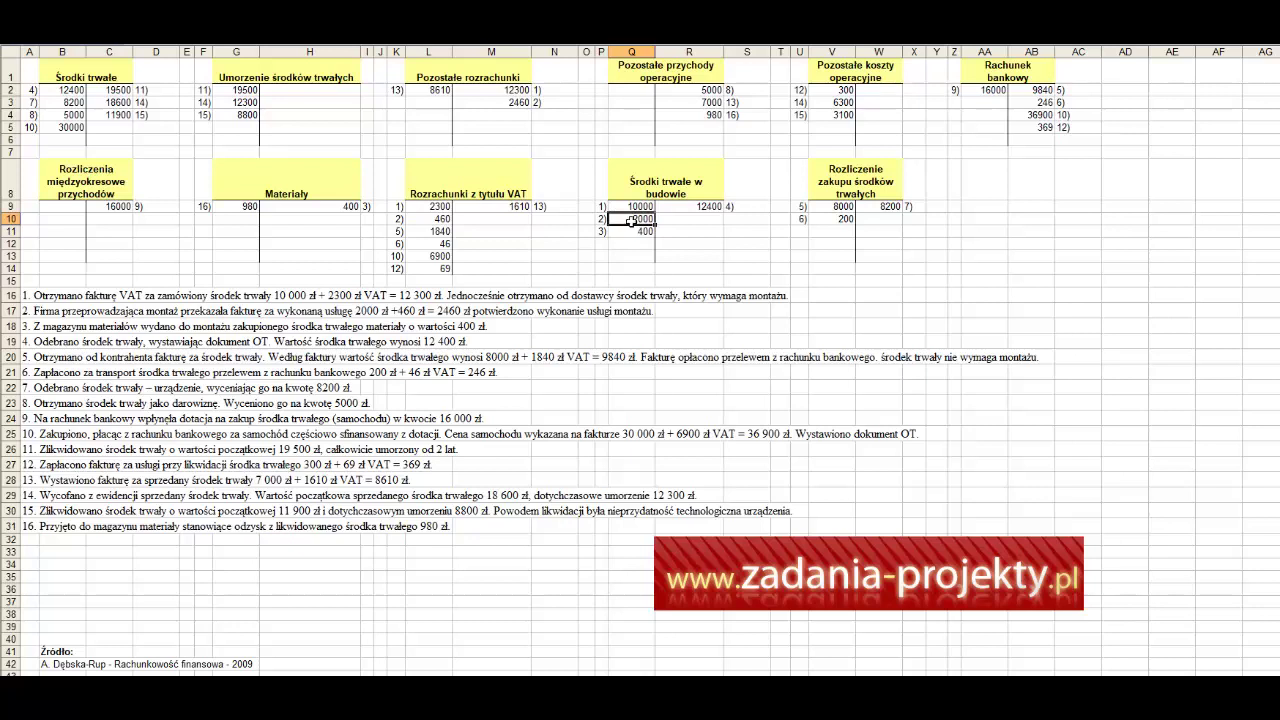
{"action": "left_click_drag", "start_coordinate": [640, 206], "coordinate": [633, 219]}
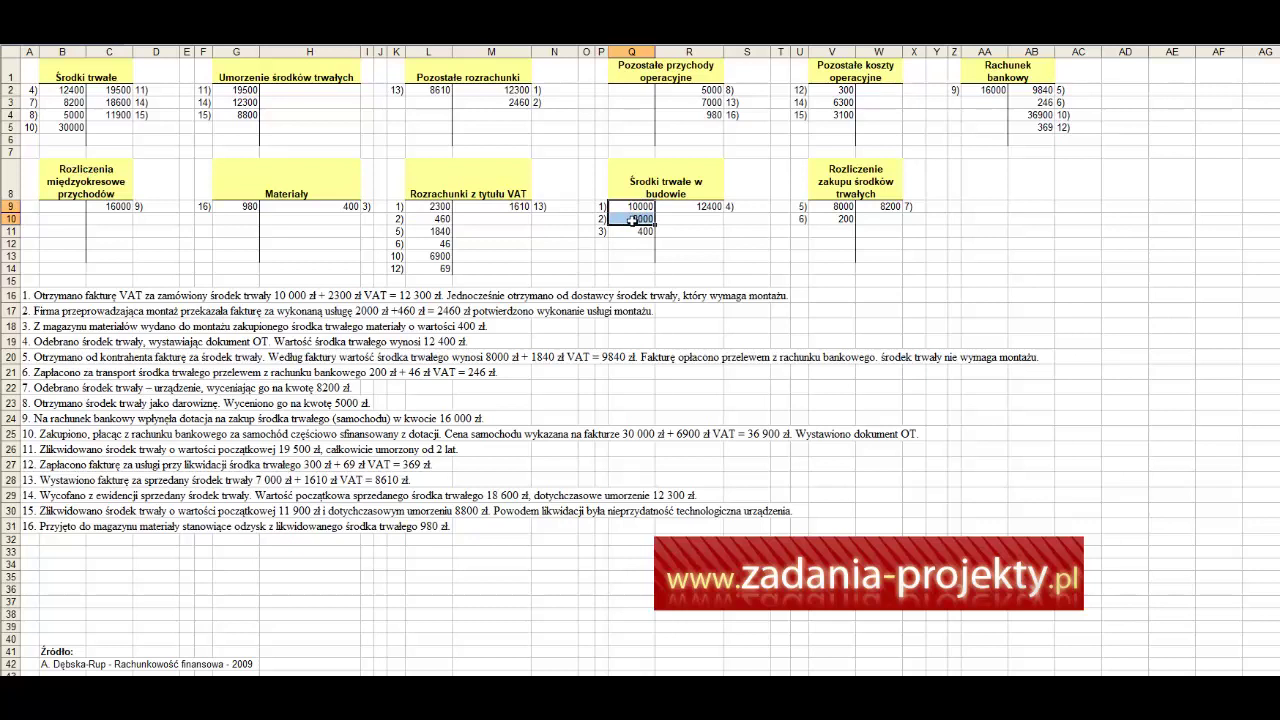
{"action": "left_click", "coordinate": [645, 207]}
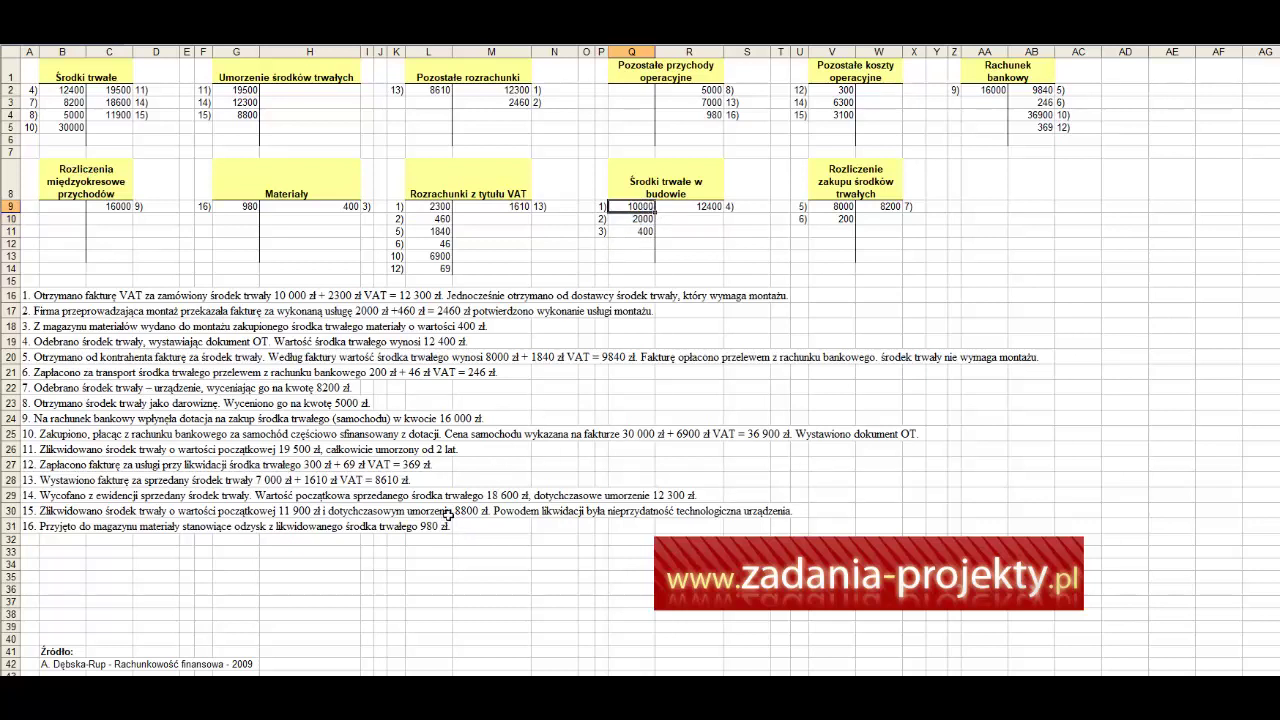
Step: Examine operation 3 in row 18 and the Materiały account, highlighting the debit entry F9:G9 and operation 3's credit entry H9:I9
{"action": "left_click", "coordinate": [26, 328]}
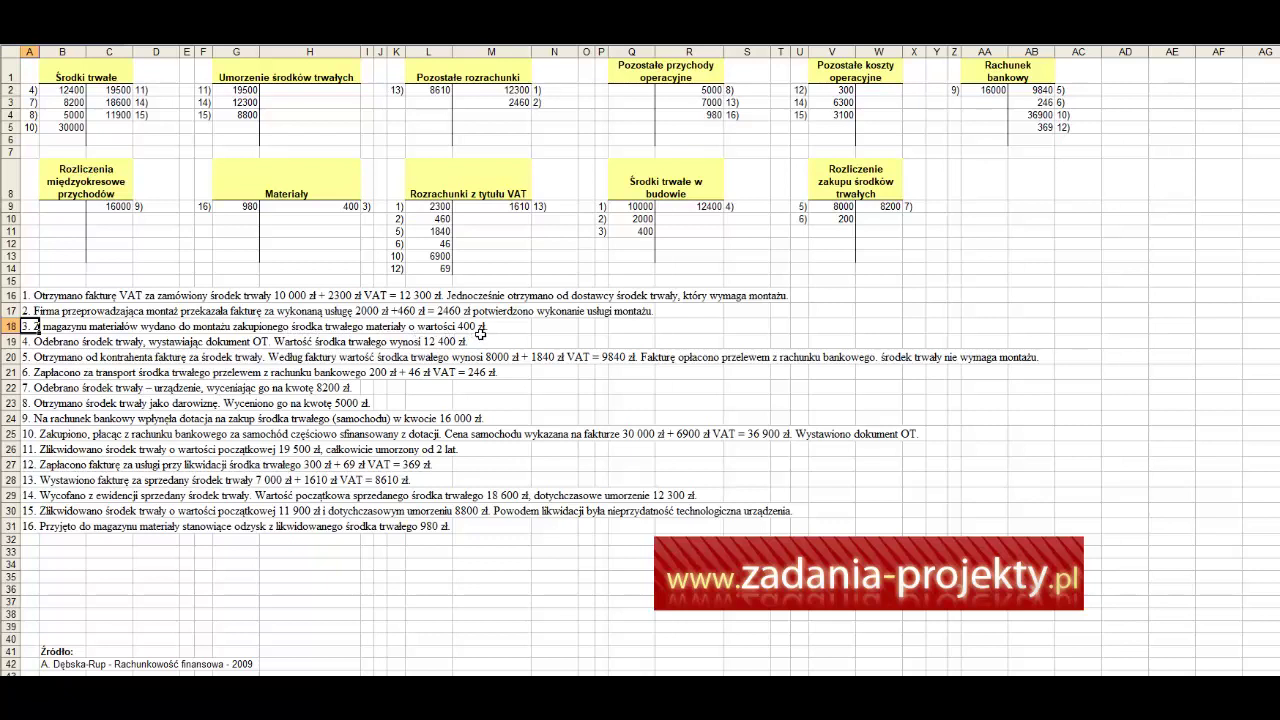
{"action": "left_click", "coordinate": [285, 179]}
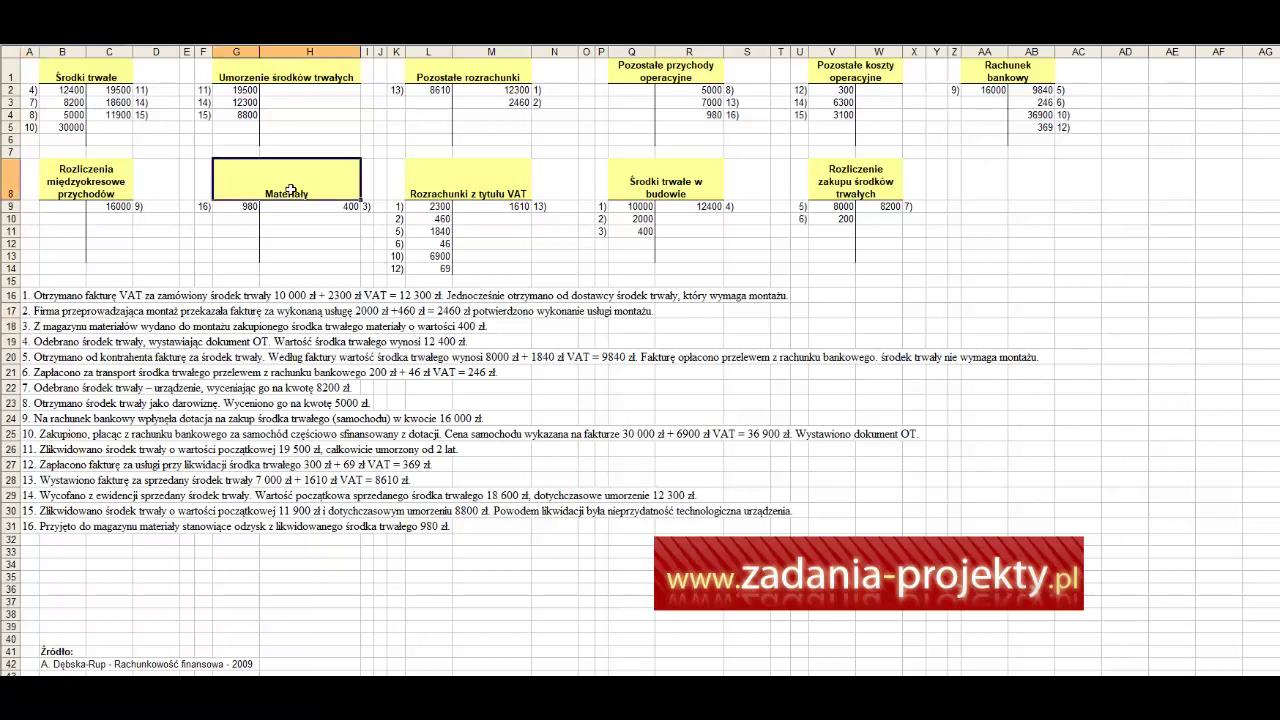
{"action": "left_click_drag", "start_coordinate": [238, 211], "coordinate": [203, 203]}
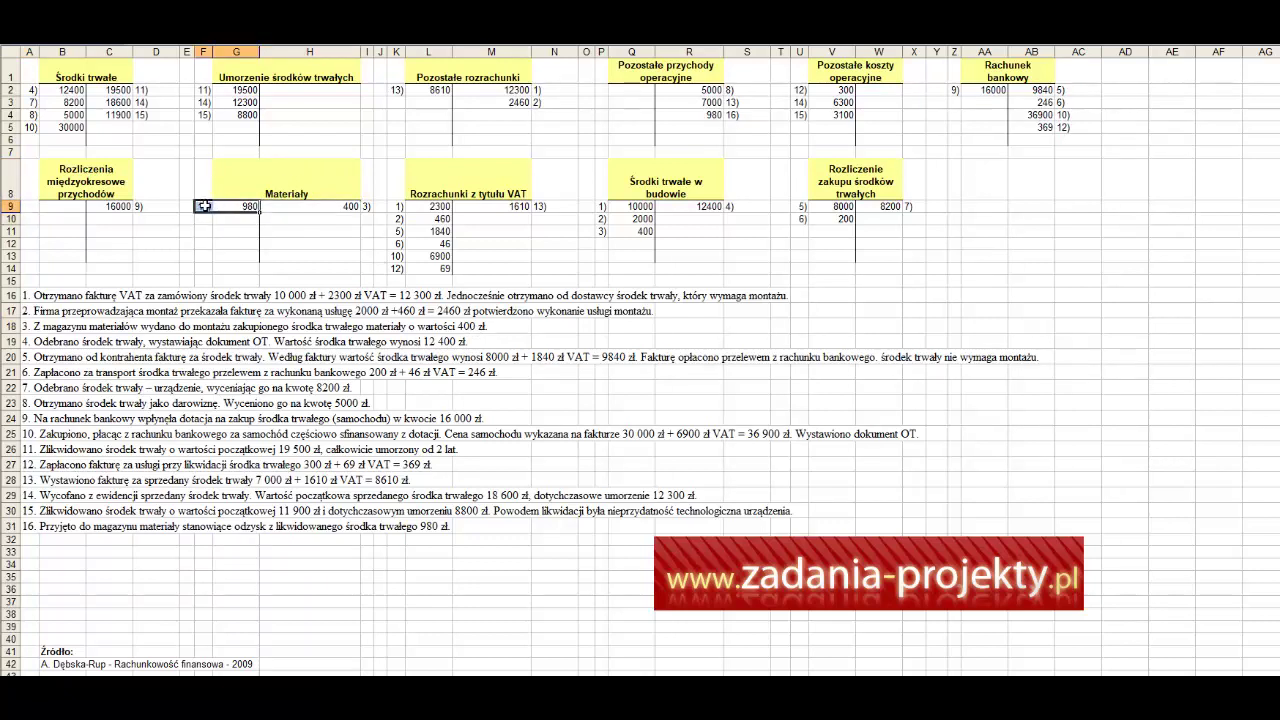
{"action": "left_click_drag", "start_coordinate": [280, 208], "coordinate": [368, 207]}
{"action": "left_click", "coordinate": [309, 182]}
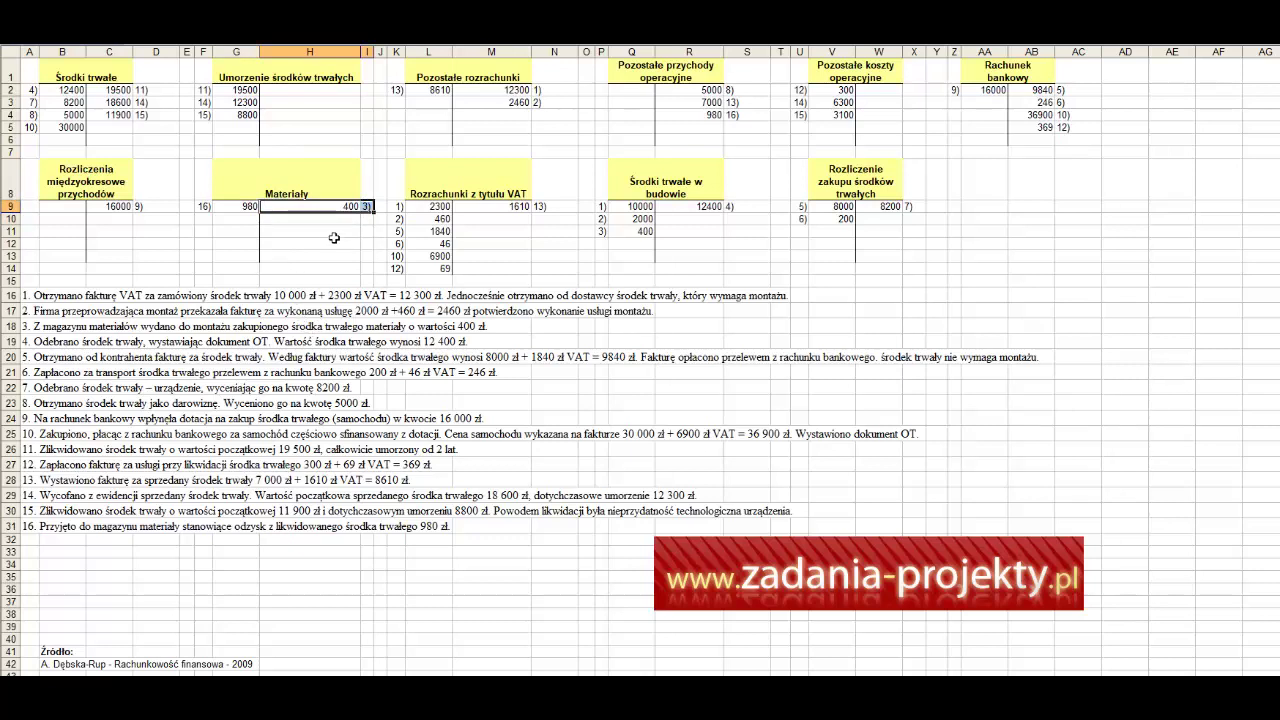
{"action": "left_click", "coordinate": [325, 205]}
{"action": "left_click_drag", "start_coordinate": [296, 206], "coordinate": [366, 206]}
Step: Highlight operation 3's debit entry in Środki trwałe w budowie (P11:Q11) and relate that account to the operations in rows 18 and 16
{"action": "left_click_drag", "start_coordinate": [615, 231], "coordinate": [598, 229]}
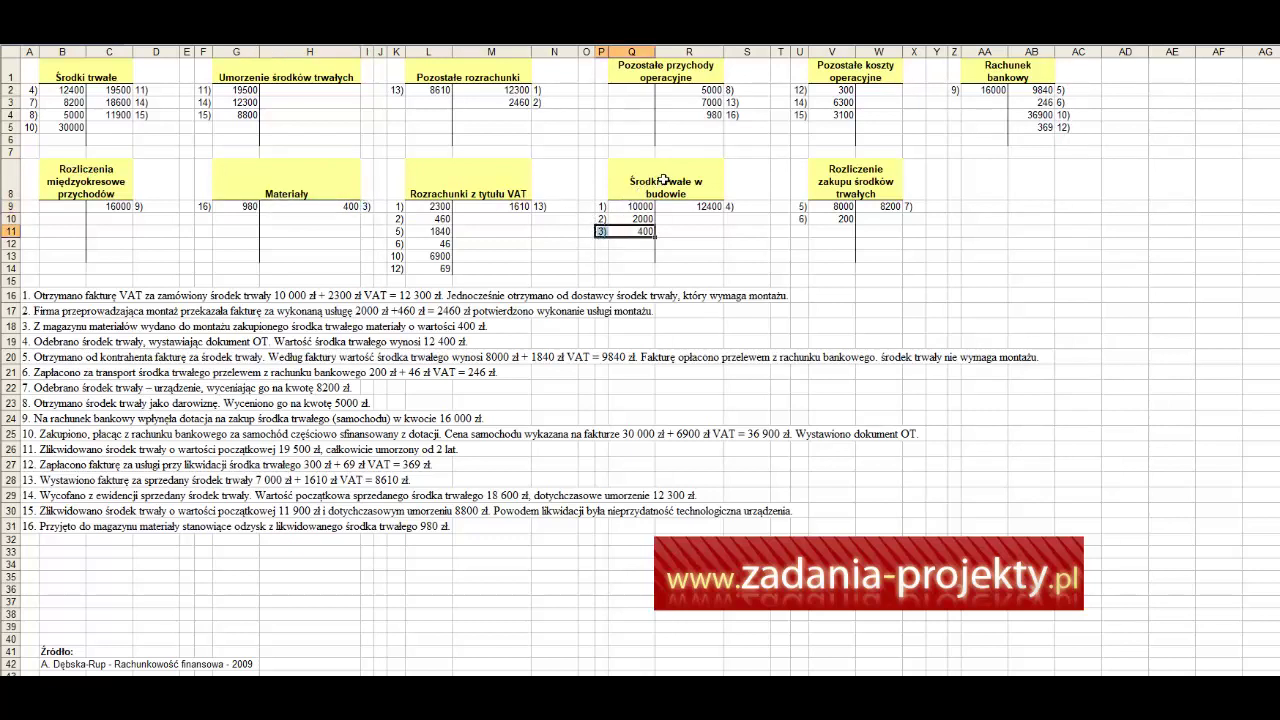
{"action": "left_click", "coordinate": [626, 232]}
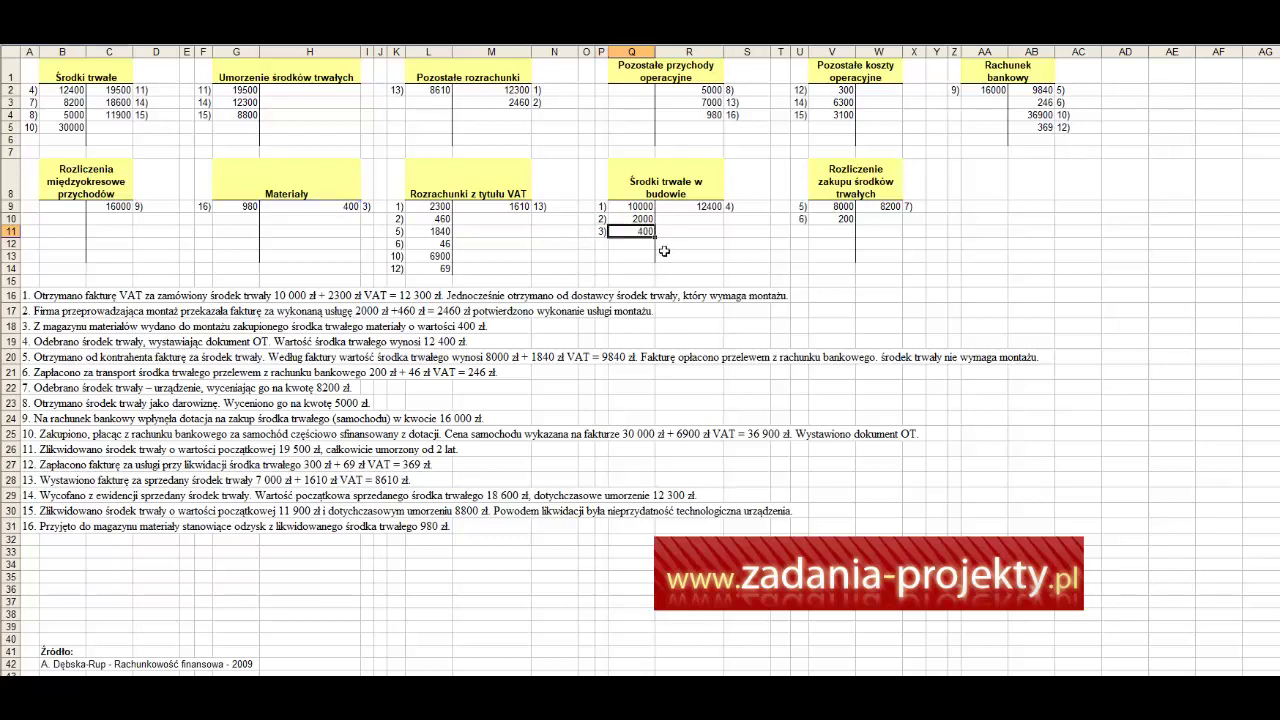
{"action": "left_click", "coordinate": [668, 196]}
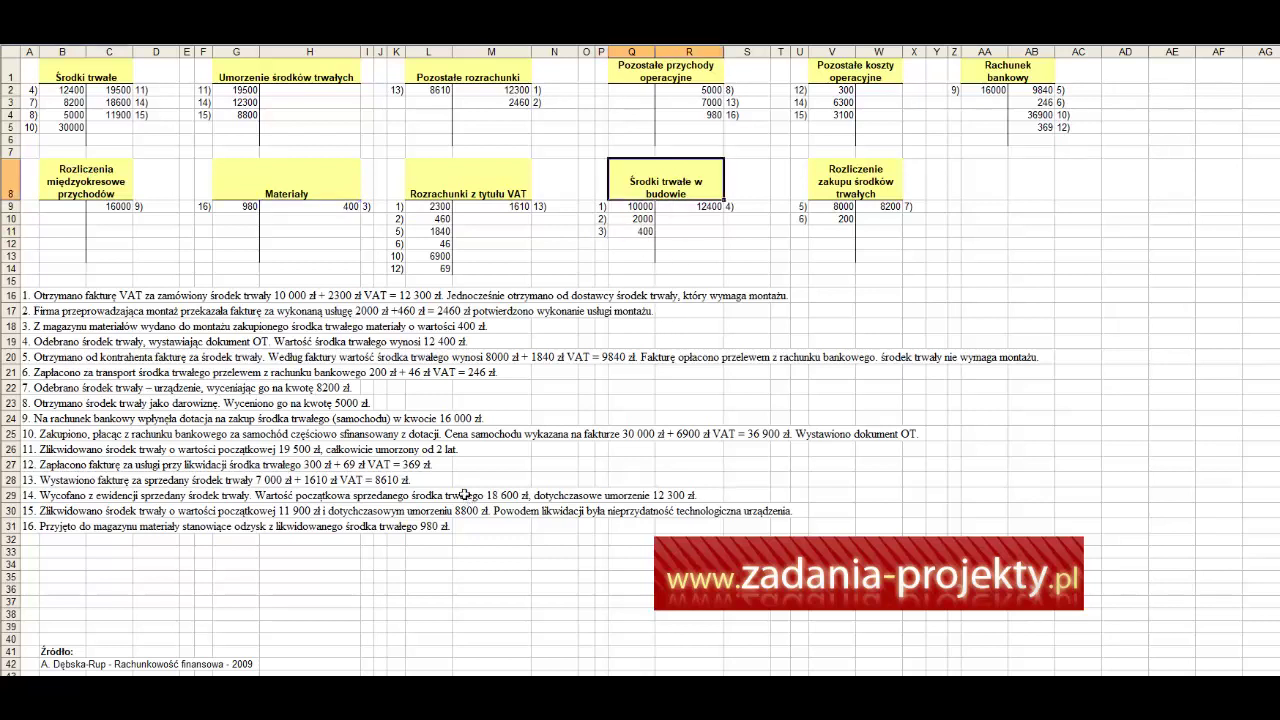
{"action": "left_click", "coordinate": [27, 326]}
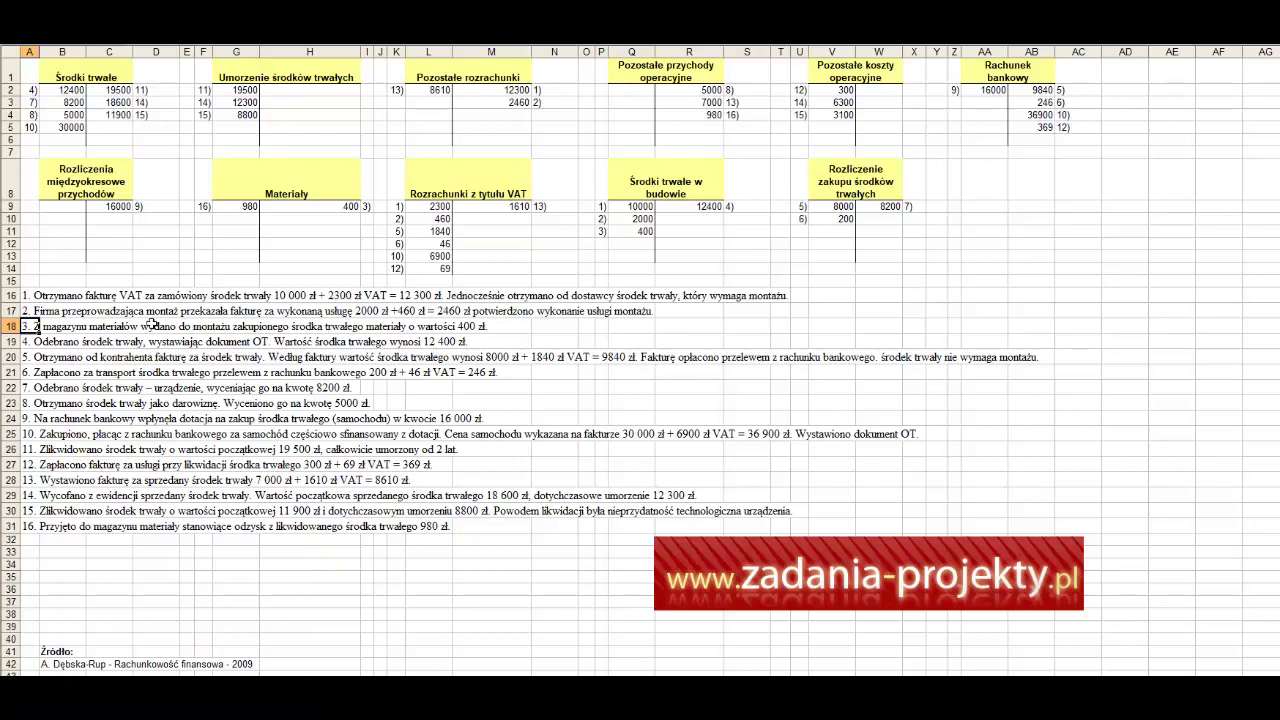
{"action": "left_click", "coordinate": [30, 295]}
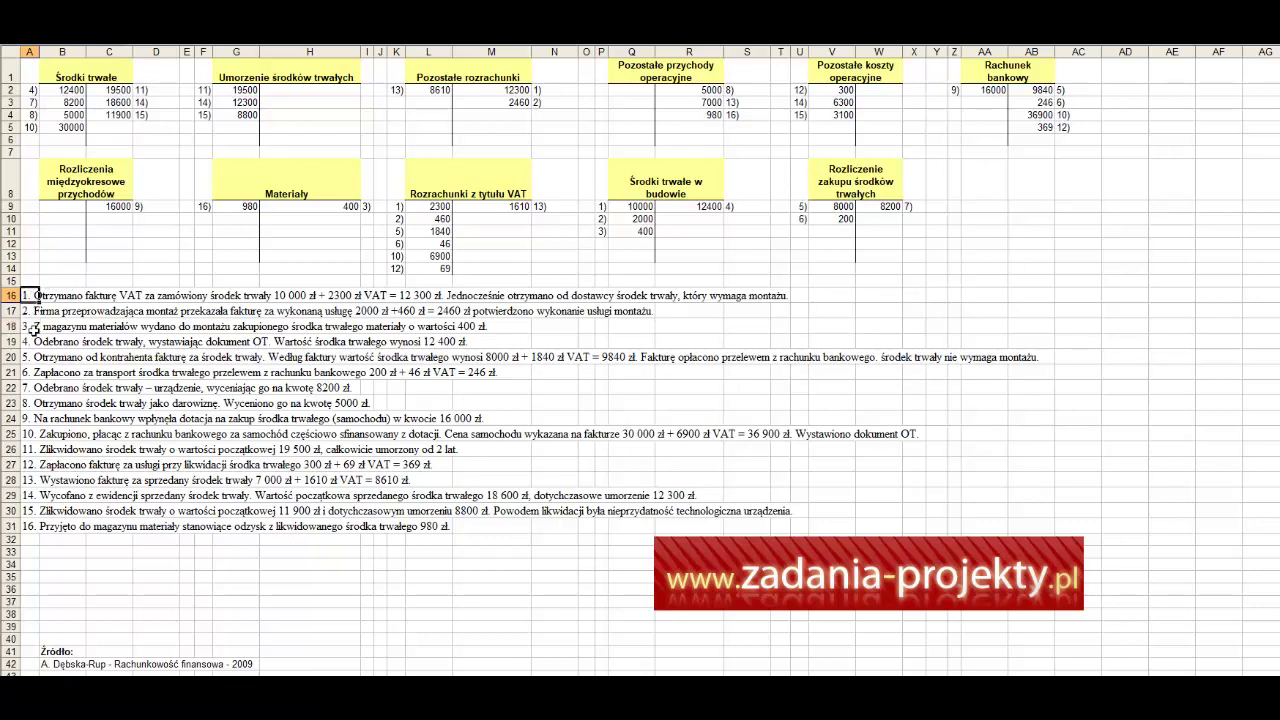
Step: Point out operations 2 and 3 in rows 17 and 18, then operation 4 in row 19
{"action": "left_click", "coordinate": [24, 311]}
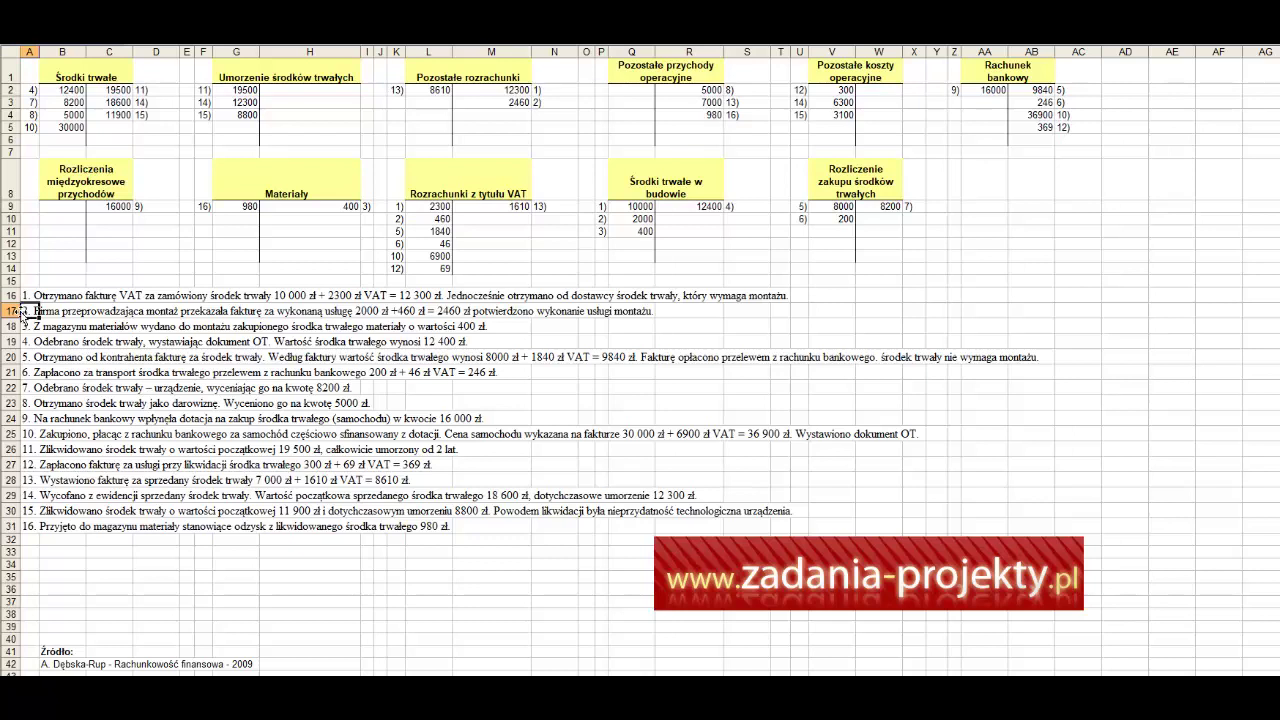
{"action": "left_click", "coordinate": [28, 326]}
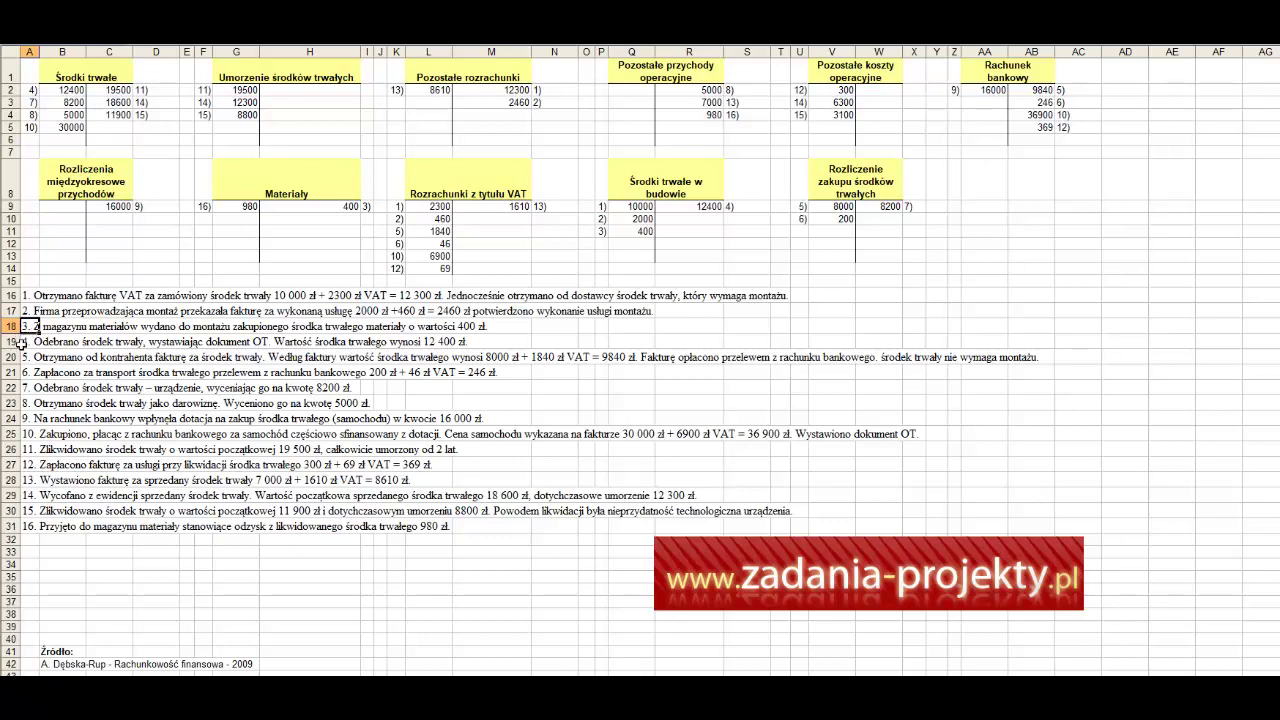
{"action": "left_click", "coordinate": [20, 342]}
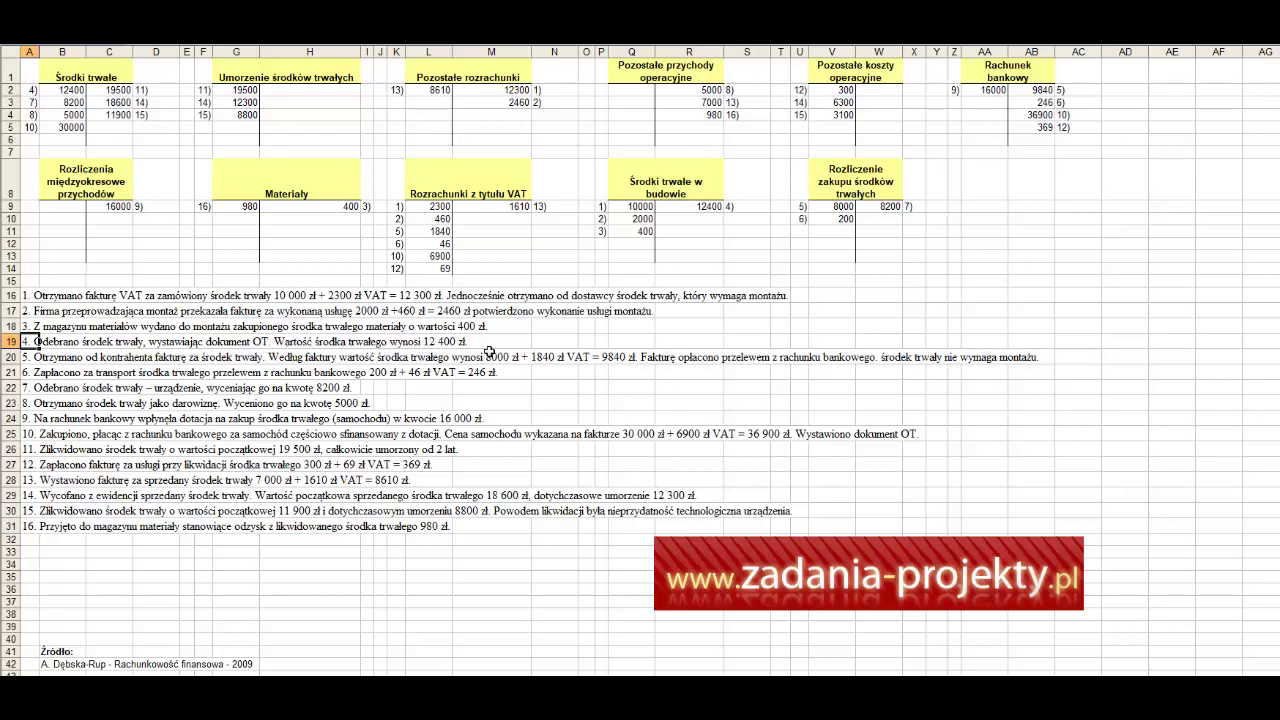
Step: Go through the debit entries of operations 1 to 3 in Środki trwałe w budowie and highlight them together as Q9:Q11
{"action": "left_click", "coordinate": [630, 208]}
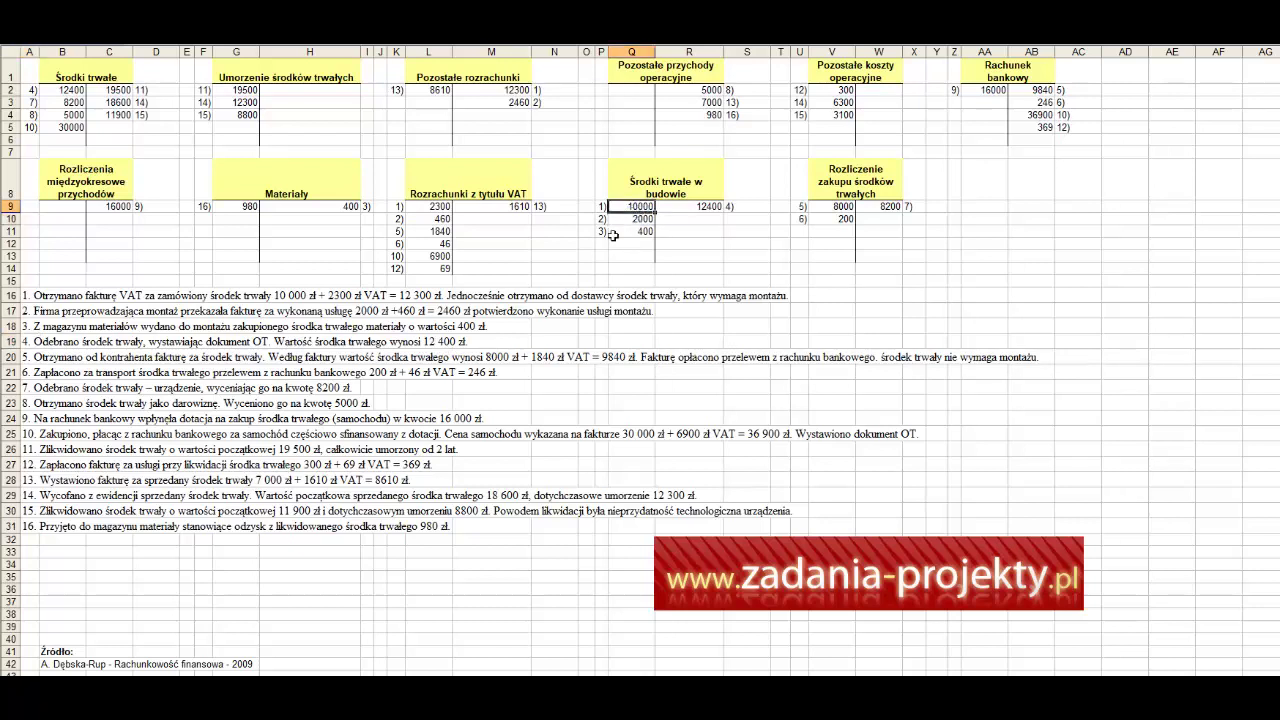
{"action": "left_click", "coordinate": [619, 218]}
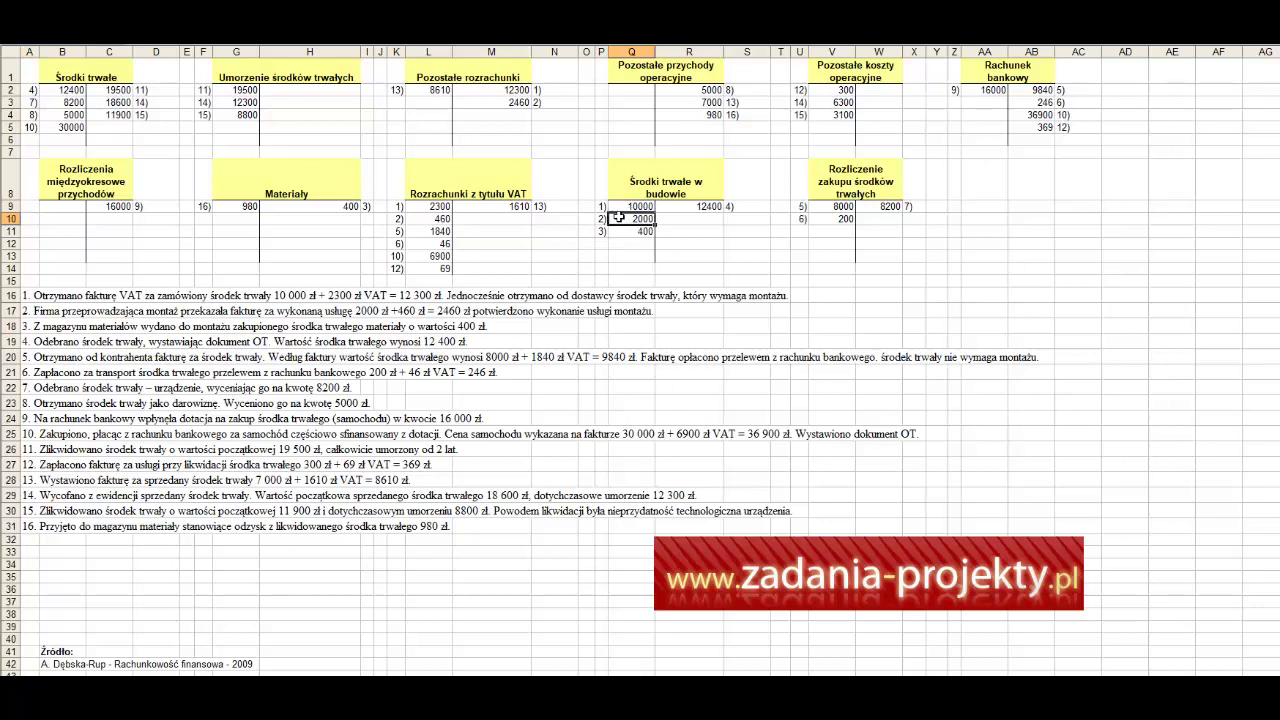
{"action": "left_click", "coordinate": [624, 207]}
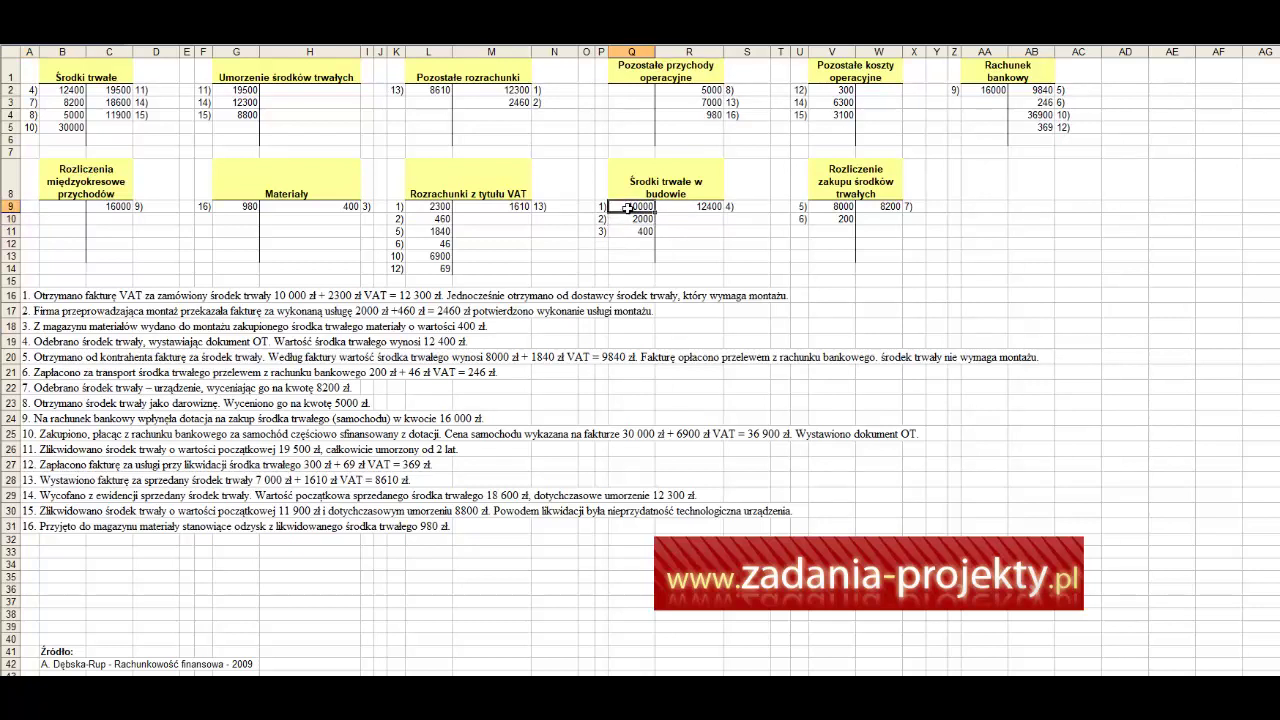
{"action": "left_click", "coordinate": [632, 218]}
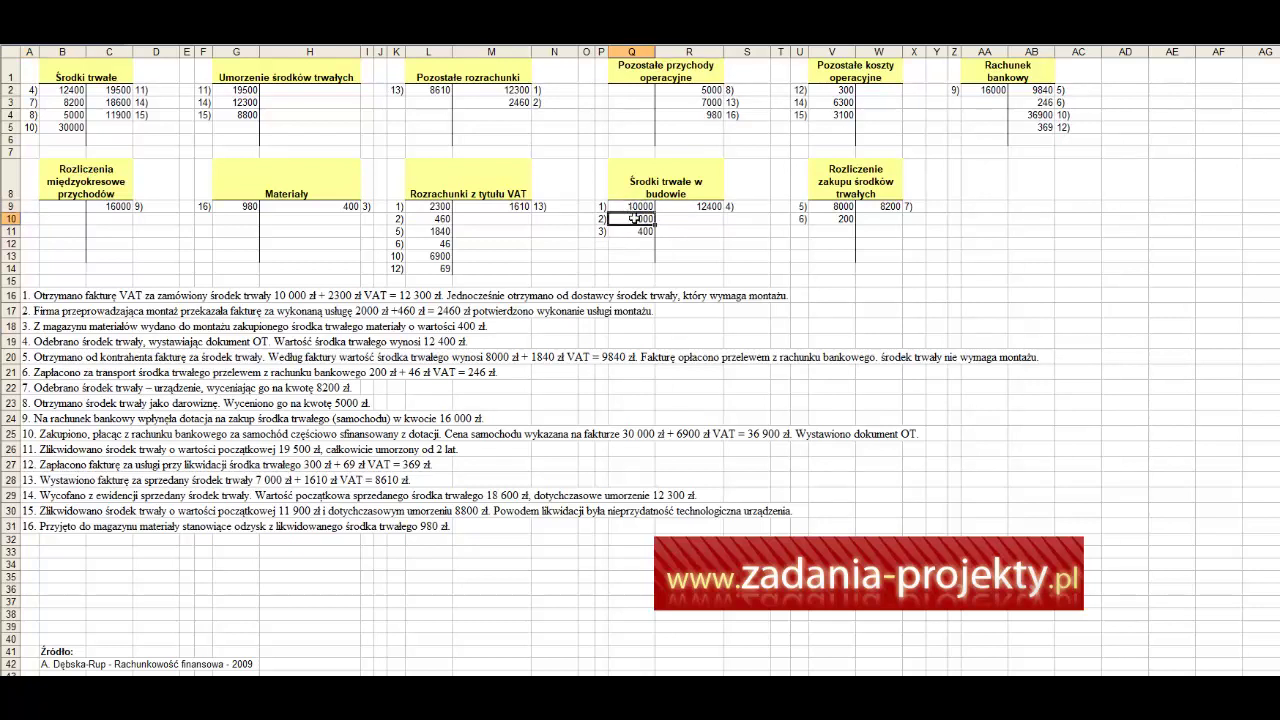
{"action": "left_click", "coordinate": [619, 231]}
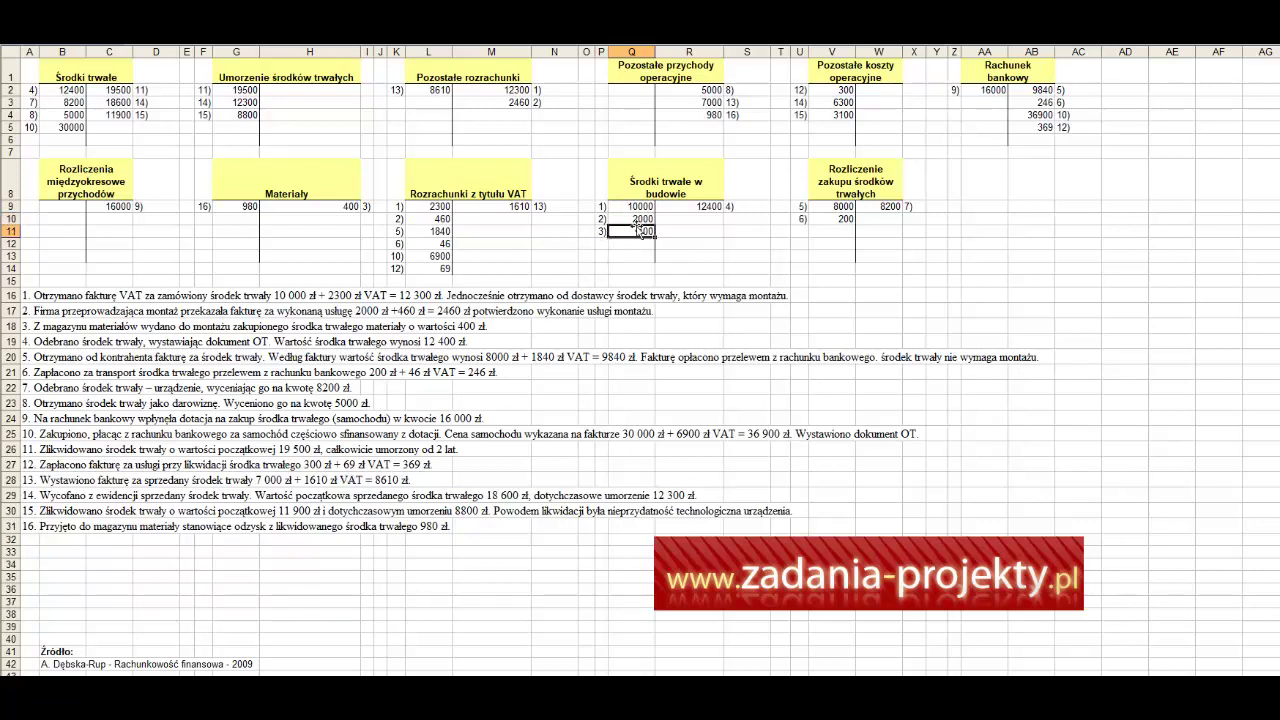
{"action": "left_click_drag", "start_coordinate": [637, 208], "coordinate": [636, 231]}
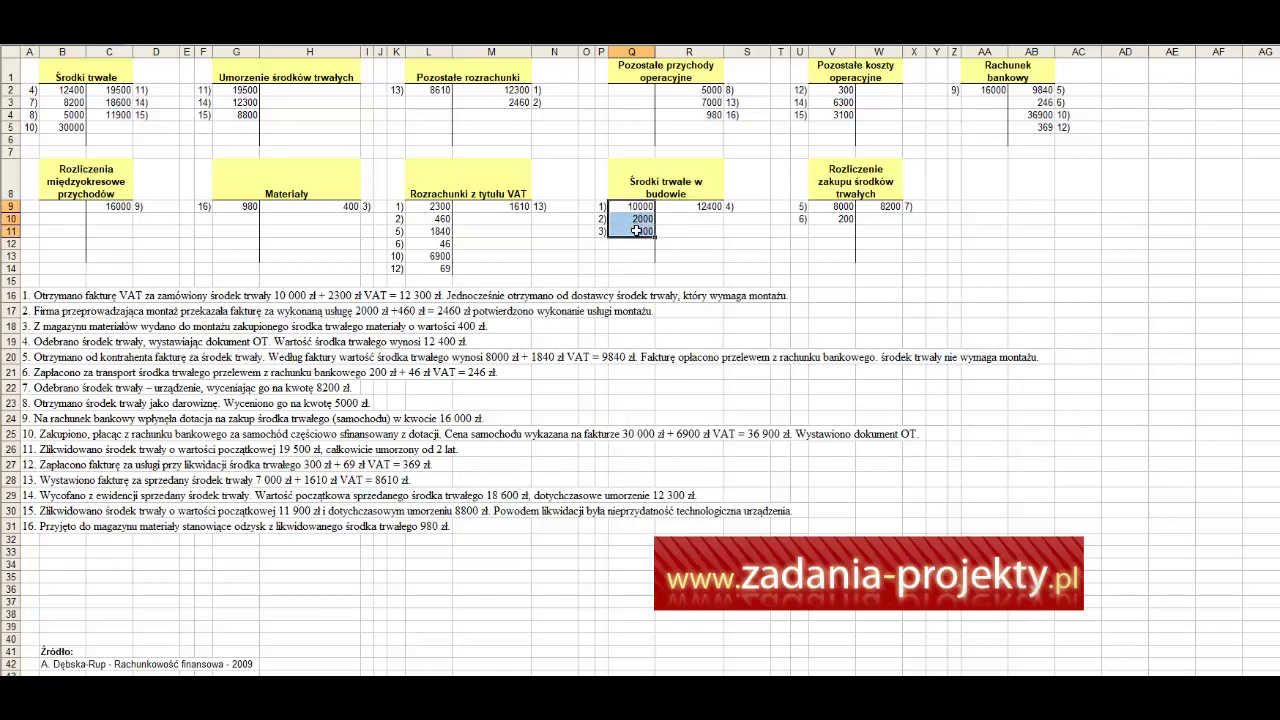
Step: Compare operation 4's credit entry in R9 with its description in row 19 and the highlighted debit entries P9:Q11 of Środki trwałe w budowie
{"action": "left_click", "coordinate": [695, 206]}
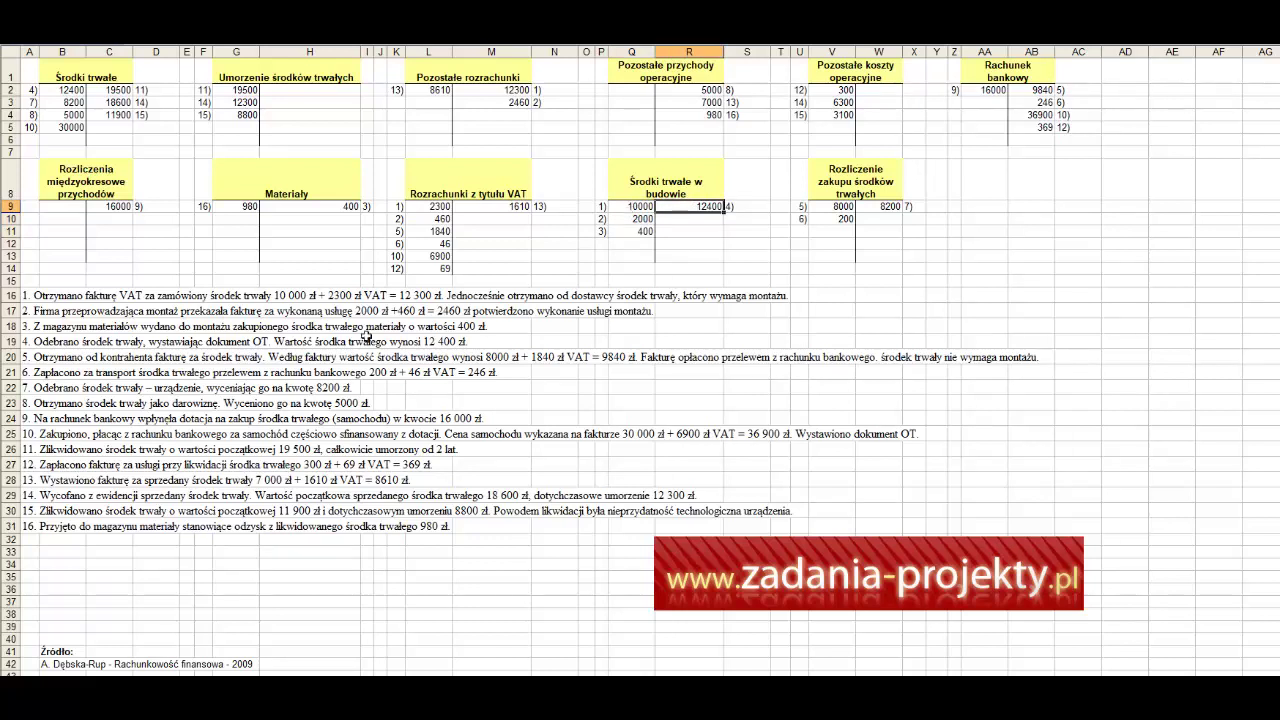
{"action": "left_click", "coordinate": [30, 338]}
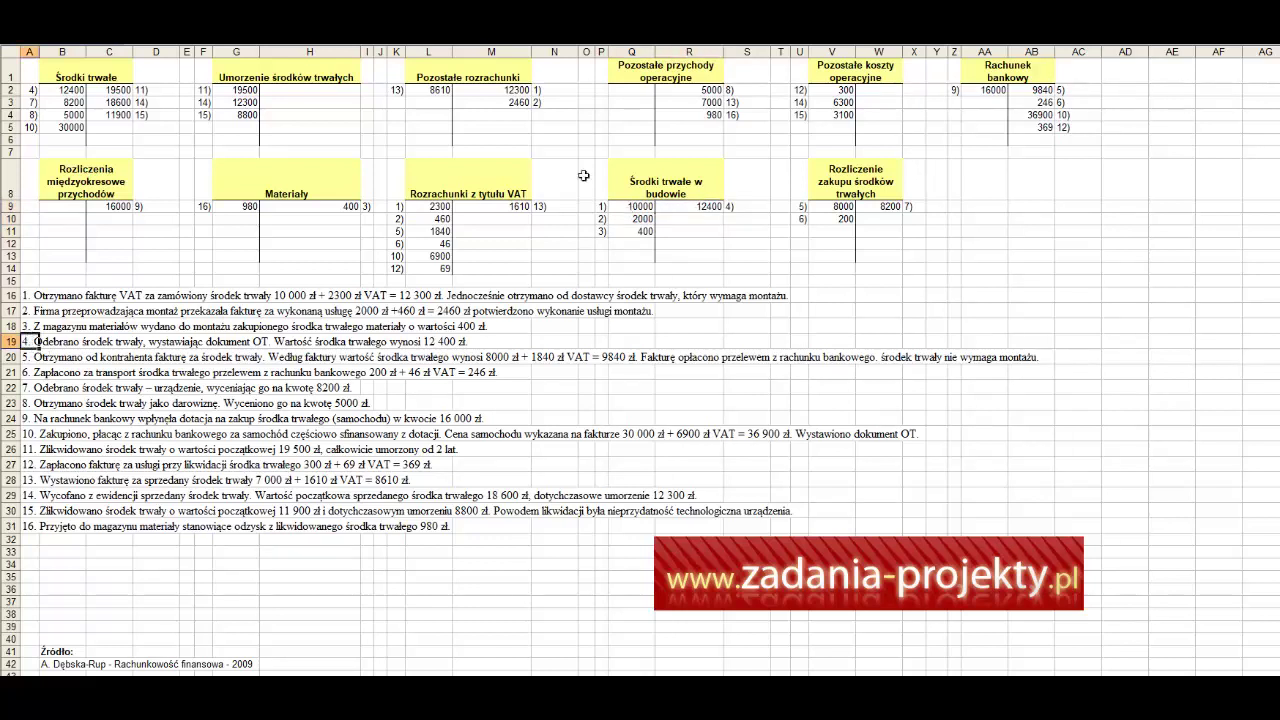
{"action": "left_click_drag", "start_coordinate": [625, 208], "coordinate": [627, 231]}
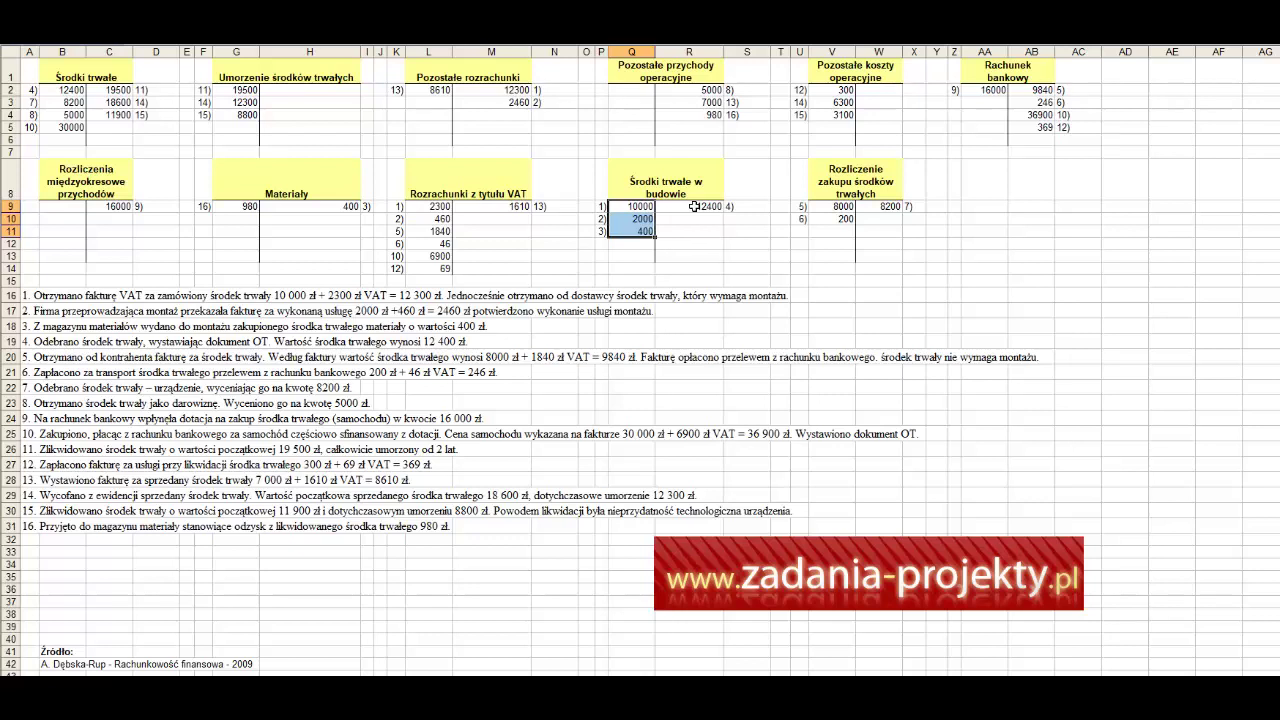
{"action": "left_click_drag", "start_coordinate": [630, 207], "coordinate": [601, 233]}
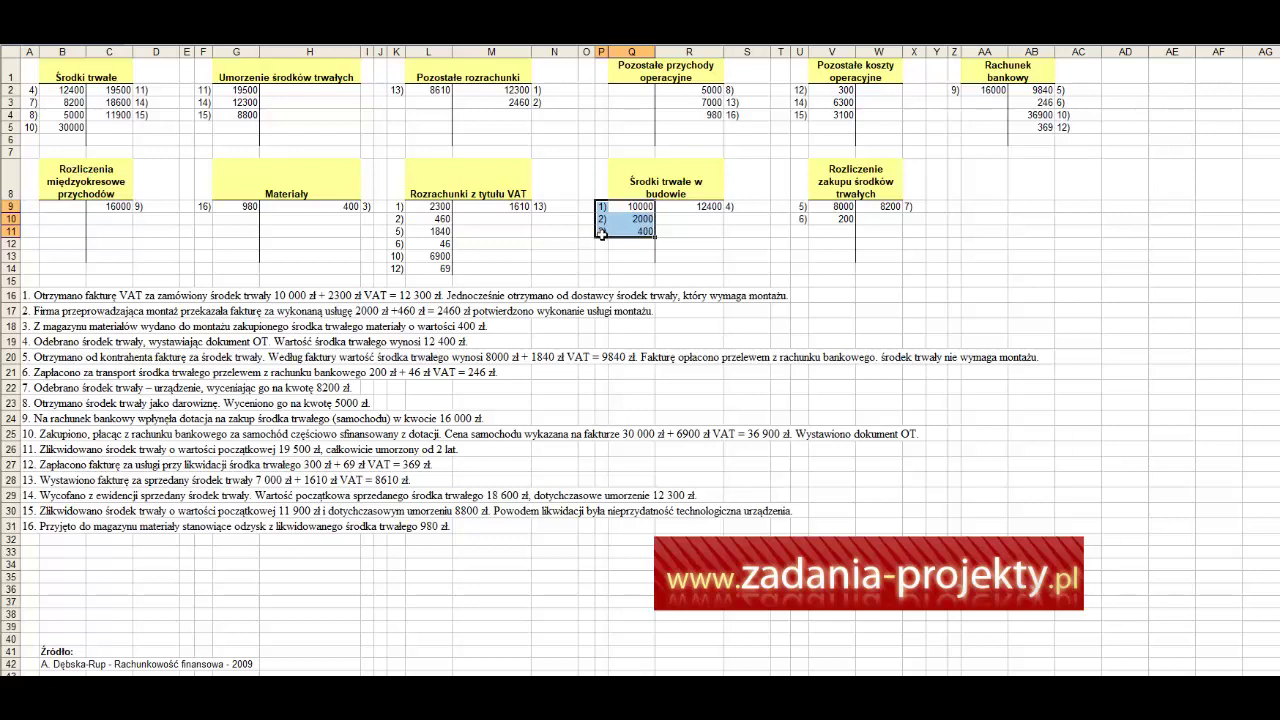
{"action": "left_click_drag", "start_coordinate": [640, 207], "coordinate": [636, 233]}
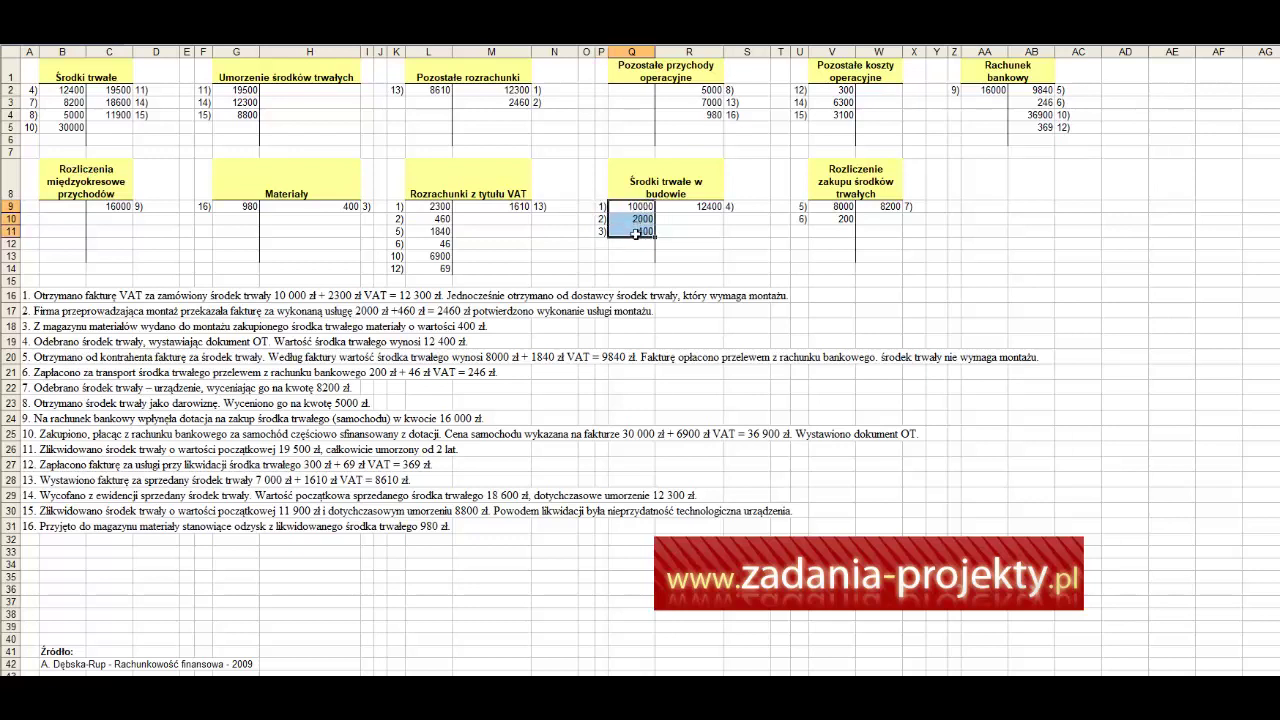
{"action": "left_click", "coordinate": [685, 207]}
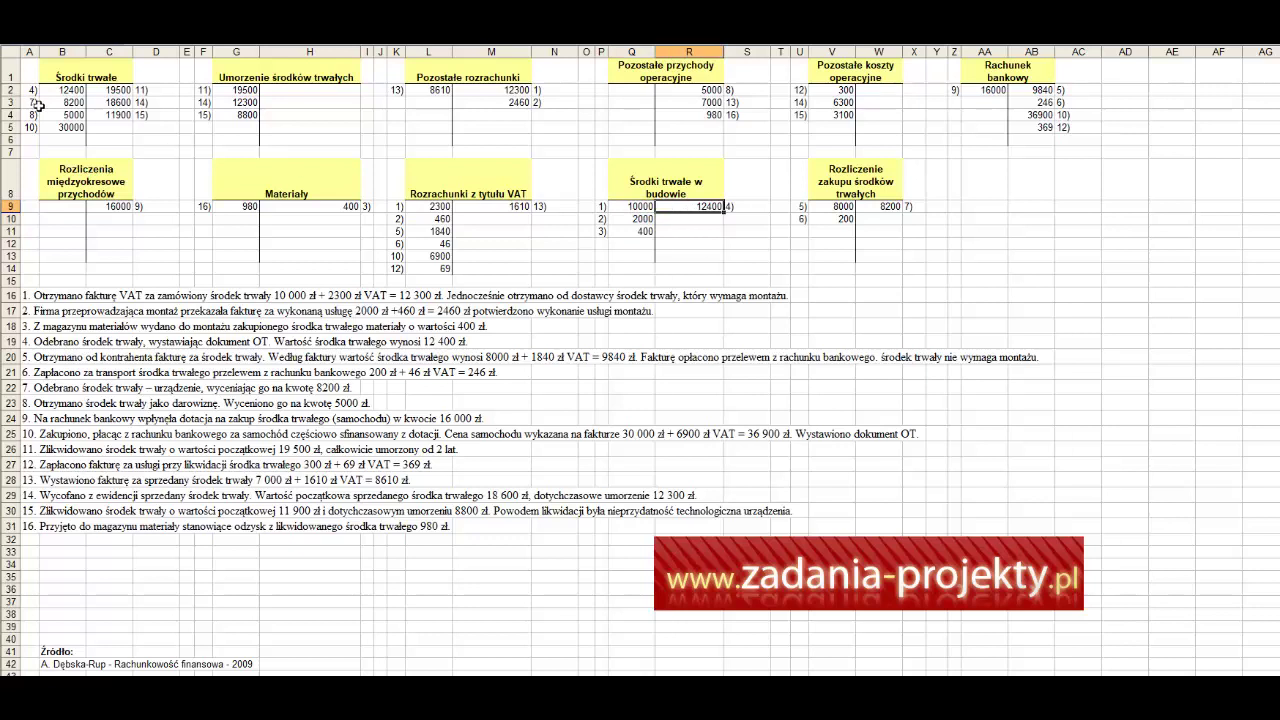
Step: Inspect the formula of operation 4's debit entry in B2 of Środki trwałe and relate it to the Środki trwałe w budowie account
{"action": "left_click", "coordinate": [69, 66]}
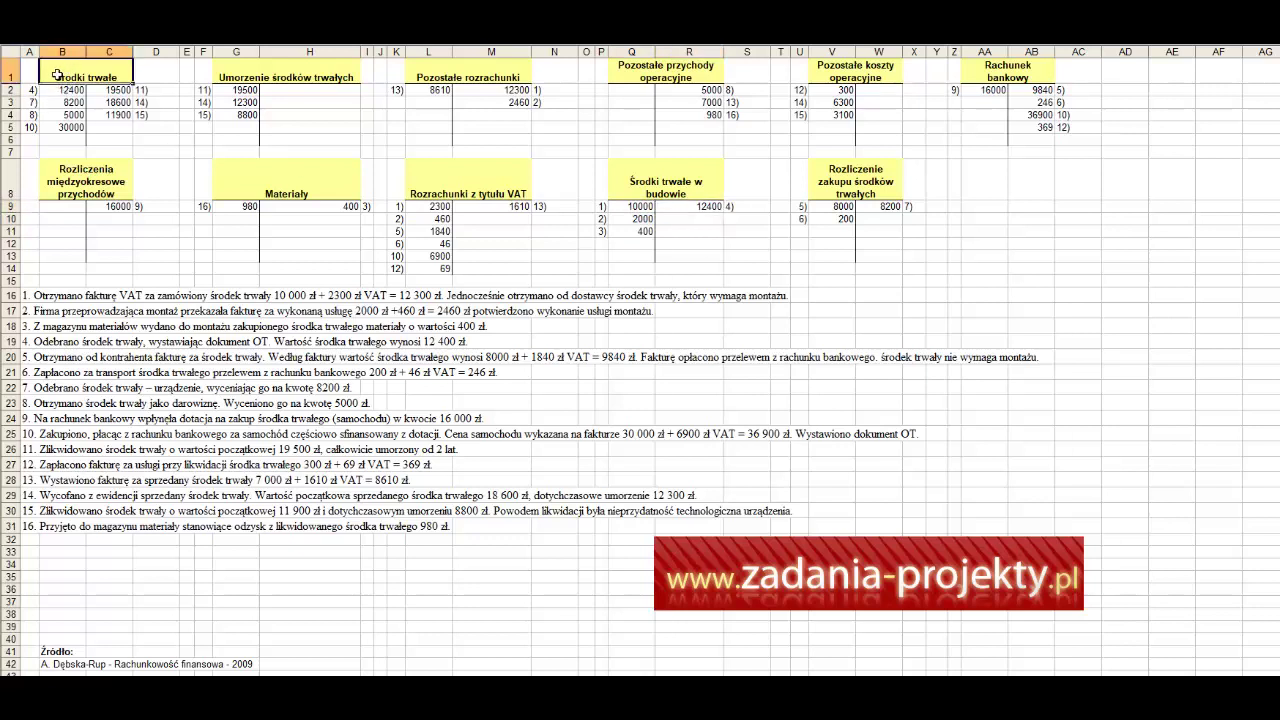
{"action": "left_click", "coordinate": [49, 90]}
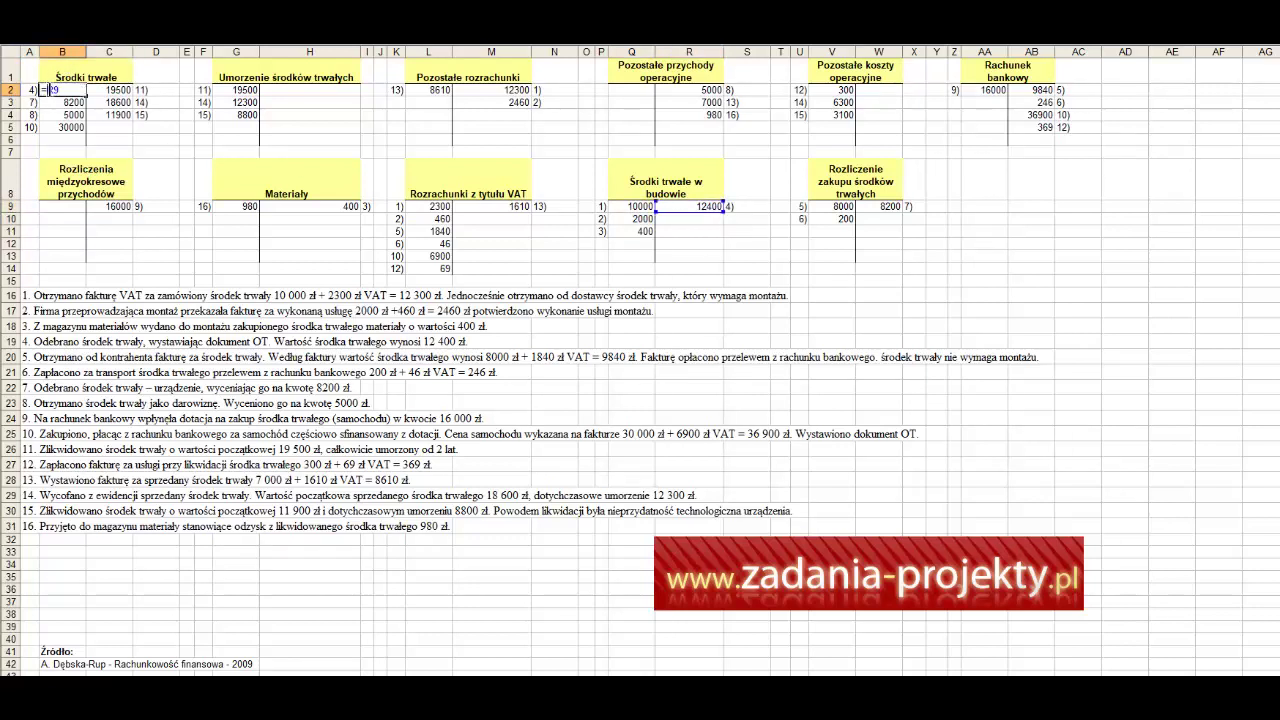
{"action": "left_click", "coordinate": [680, 195]}
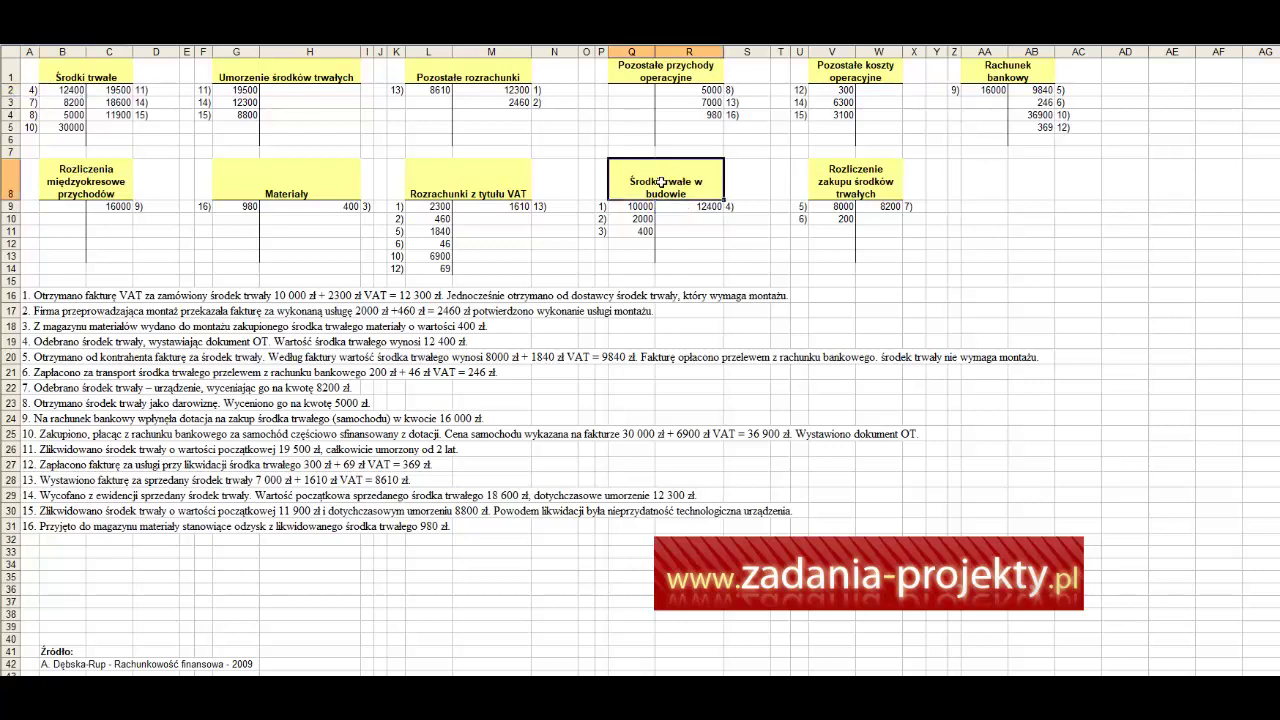
Step: Trace operation 4's transfer from the debits Q9:Q11 through the credit R9 of Środki trwałe w budowie to B2 in Środki trwałe
{"action": "left_click_drag", "start_coordinate": [645, 206], "coordinate": [634, 230]}
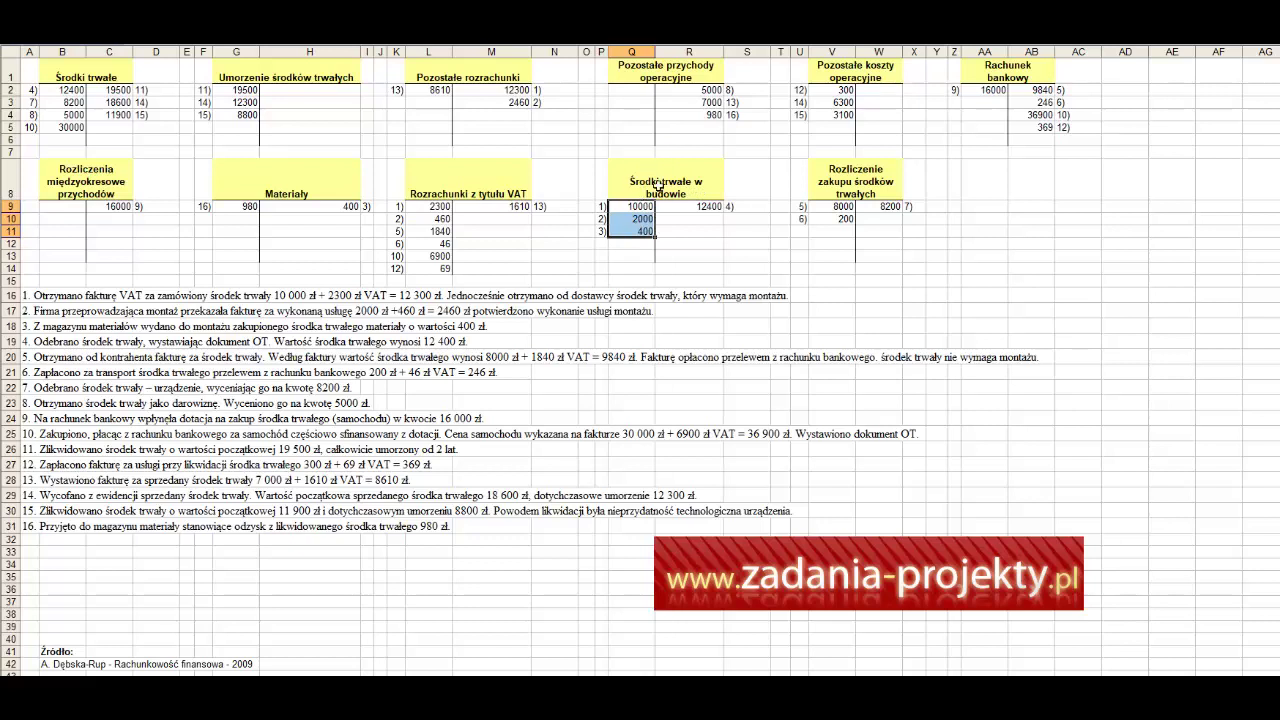
{"action": "left_click", "coordinate": [682, 205]}
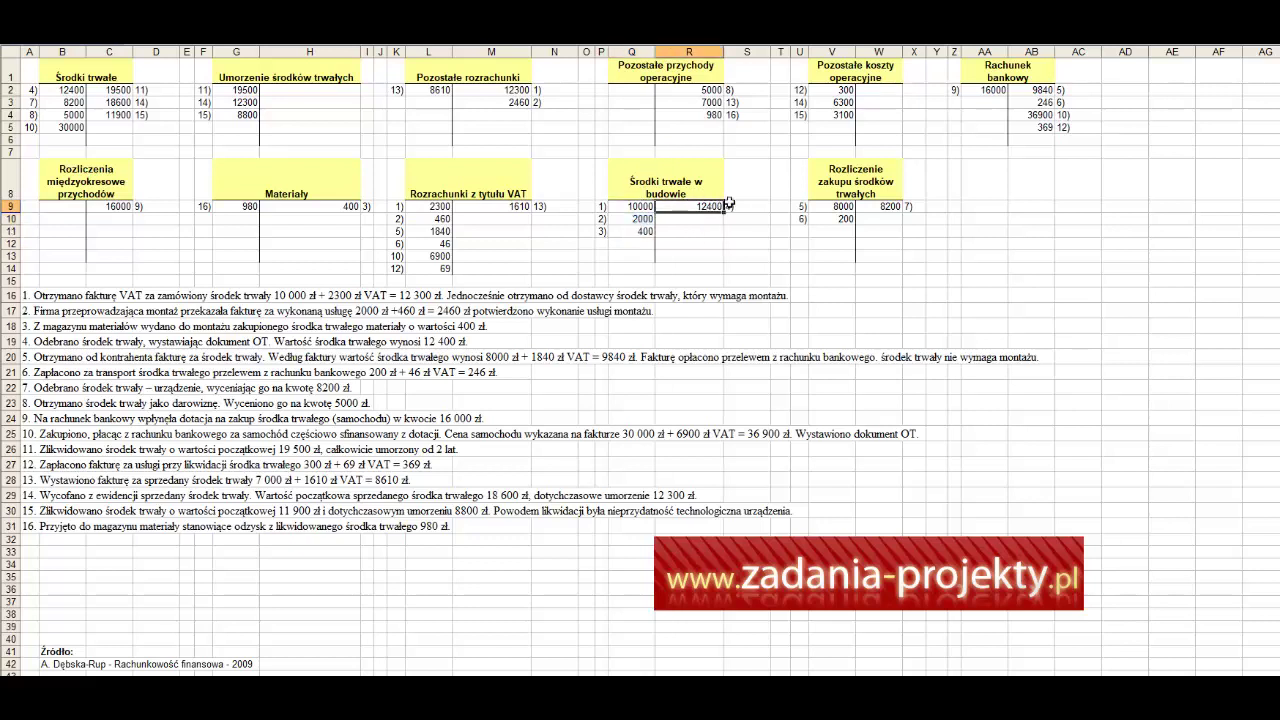
{"action": "left_click", "coordinate": [62, 89]}
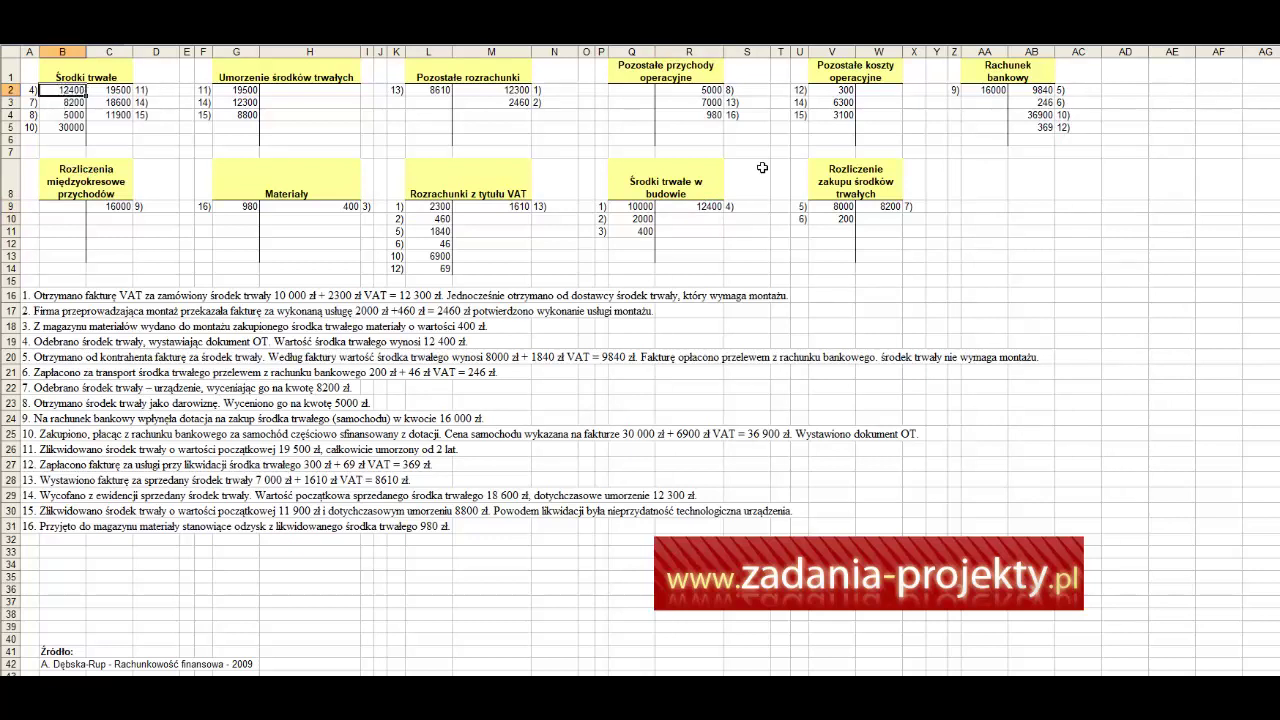
{"action": "left_click_drag", "start_coordinate": [650, 207], "coordinate": [665, 230]}
{"action": "left_click", "coordinate": [644, 177]}
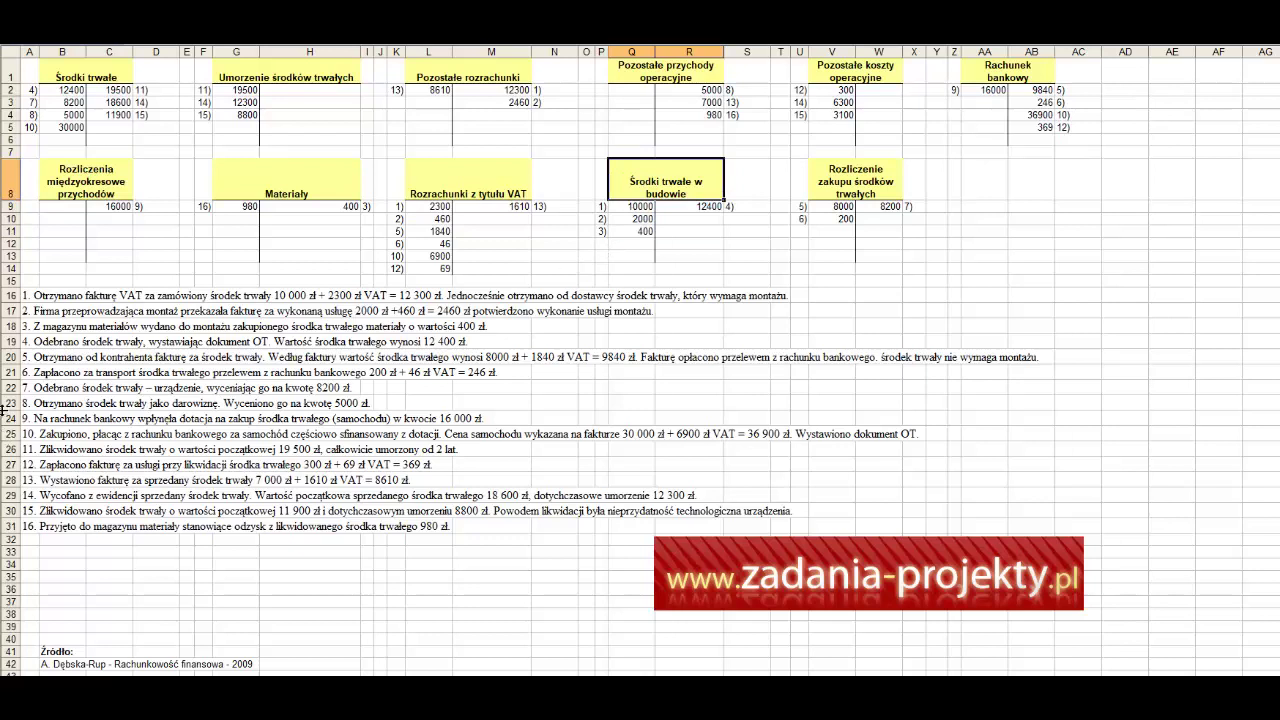
Step: Examine operation 5 in row 20 and inspect the formula of its credit entry in AB2 of Rachunek bankowy
{"action": "left_click", "coordinate": [22, 357]}
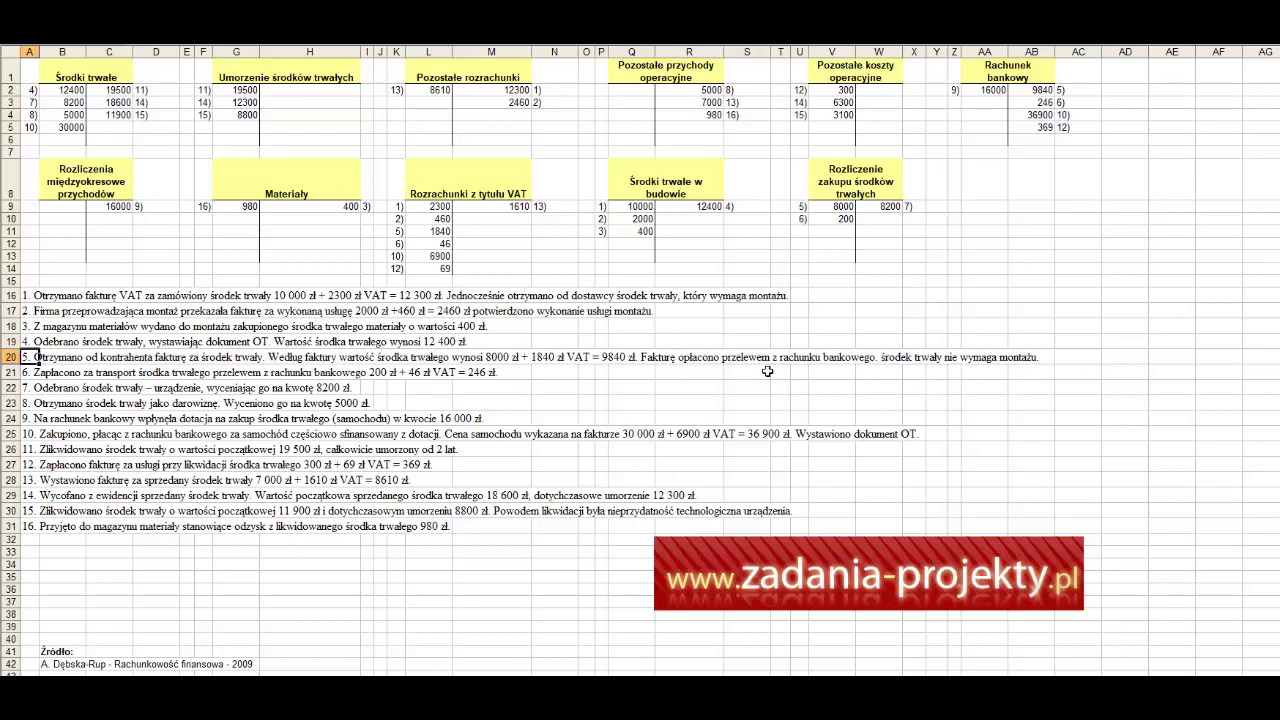
{"action": "left_click", "coordinate": [1037, 81]}
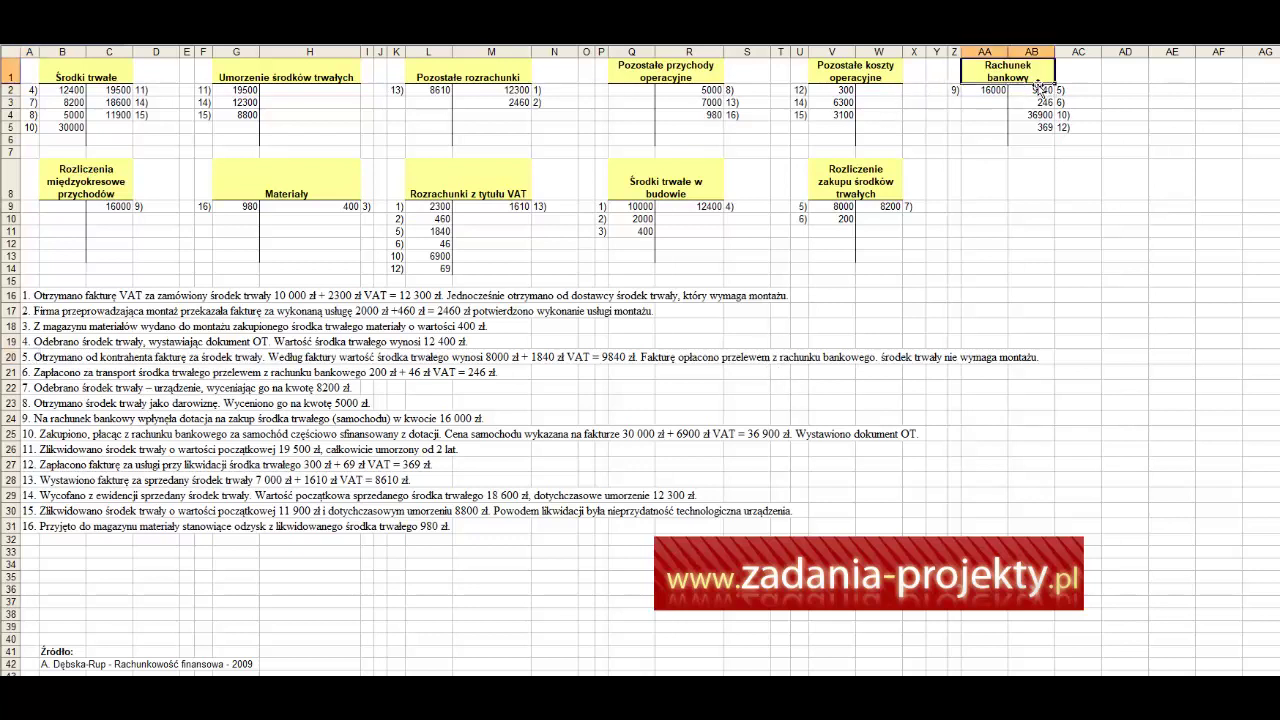
{"action": "left_click", "coordinate": [1035, 90]}
{"action": "type", "text": "=L11+V9"}
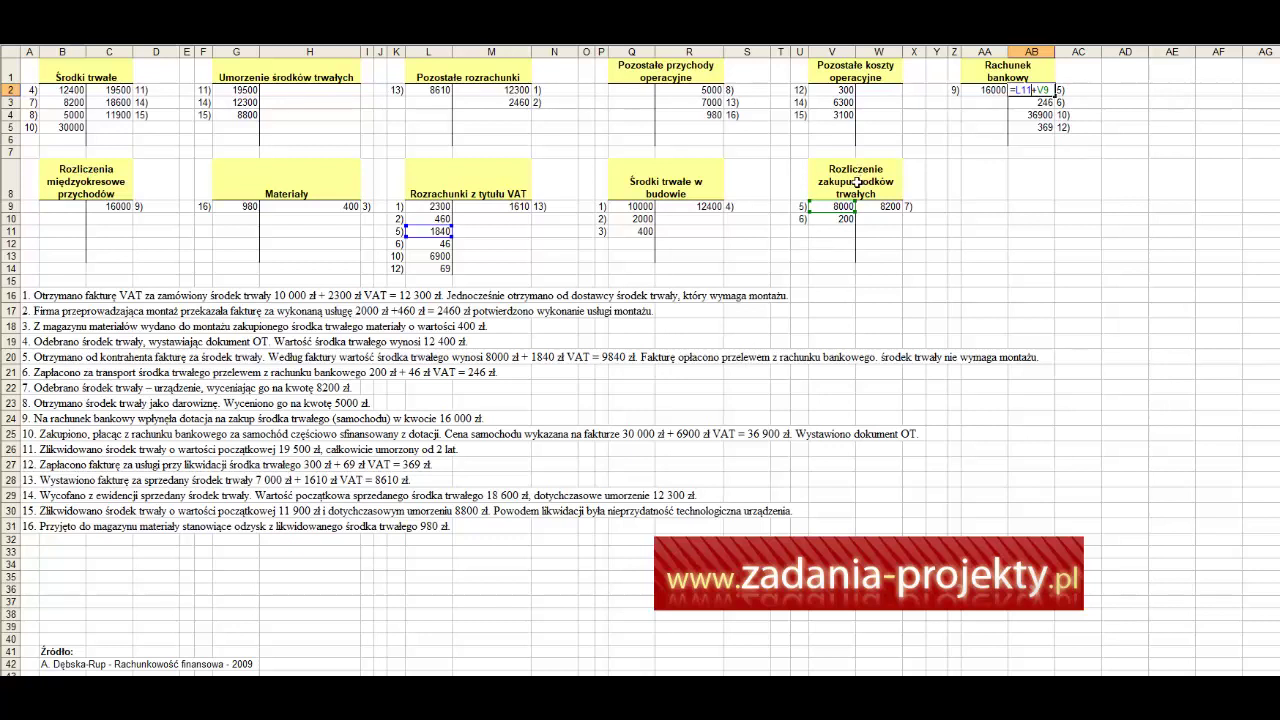
Step: Relate operation 5 in row 20 to its debit entries in V9 and L11, and highlight the debit side K9:L14 of Rozrachunki z tytułu VAT
{"action": "left_click", "coordinate": [30, 357]}
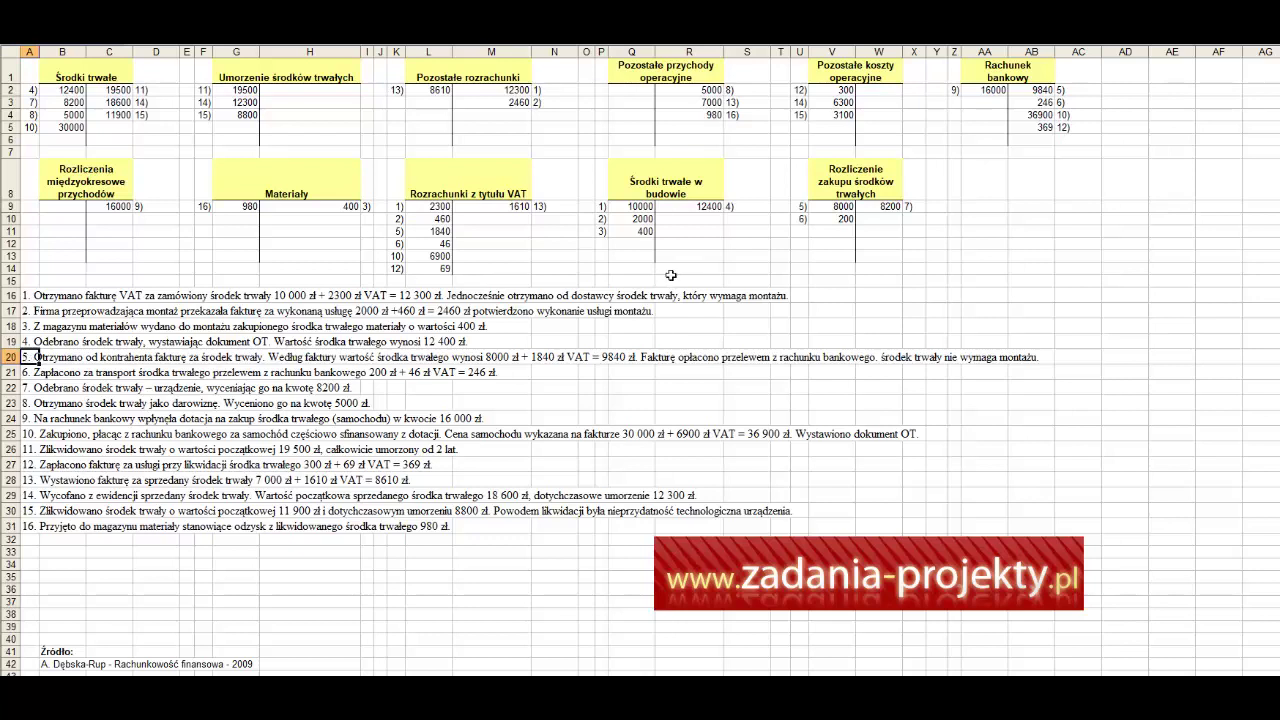
{"action": "left_click", "coordinate": [836, 209]}
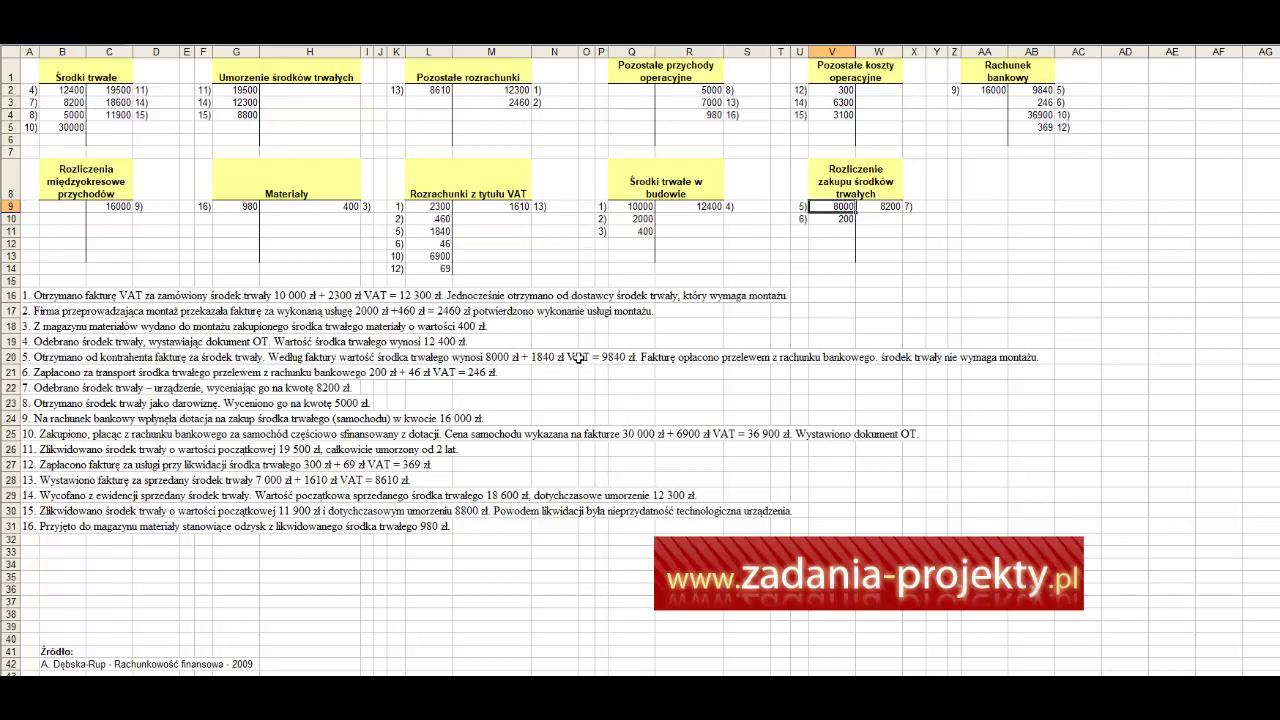
{"action": "double_click", "coordinate": [427, 232]}
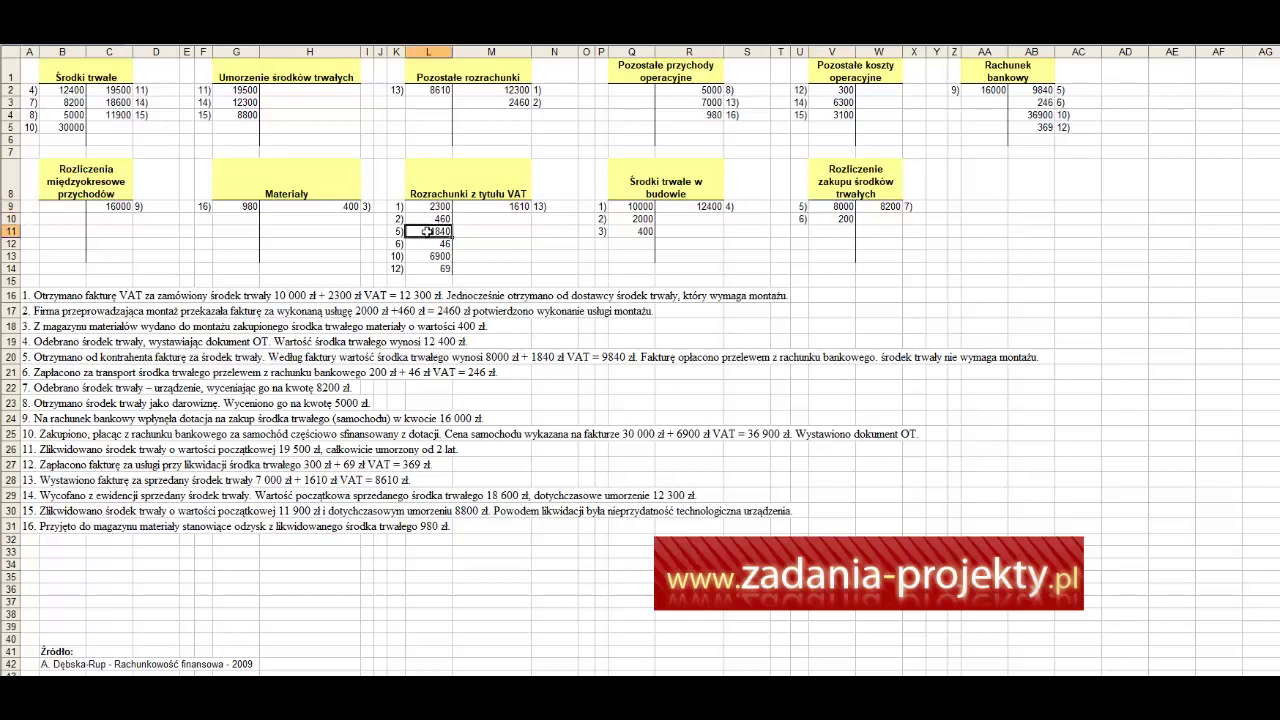
{"action": "left_click", "coordinate": [819, 205]}
{"action": "key", "text": "Return"}
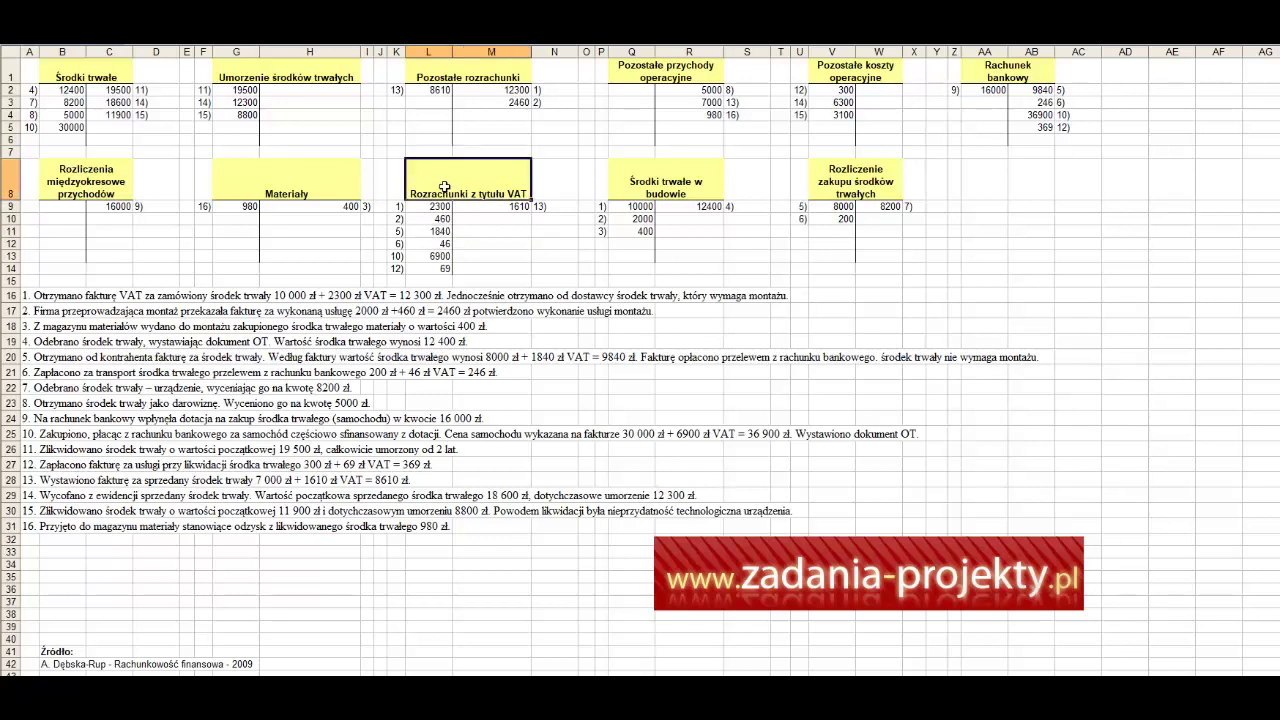
{"action": "left_click_drag", "start_coordinate": [428, 208], "coordinate": [398, 278]}
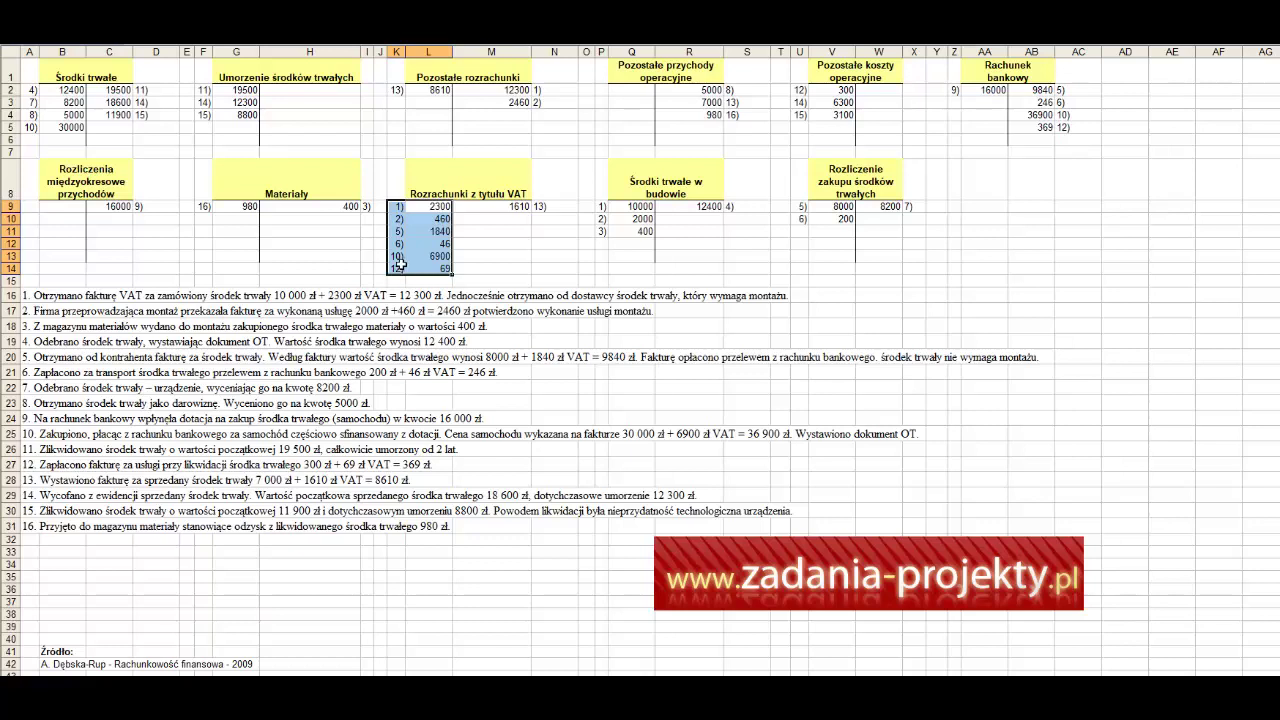
Step: Compare operation 5's bank credit in AB2 with row 20 and the jointly highlighted entries V9 and L11, ending at the Rachunek bankowy account
{"action": "left_click", "coordinate": [1047, 90]}
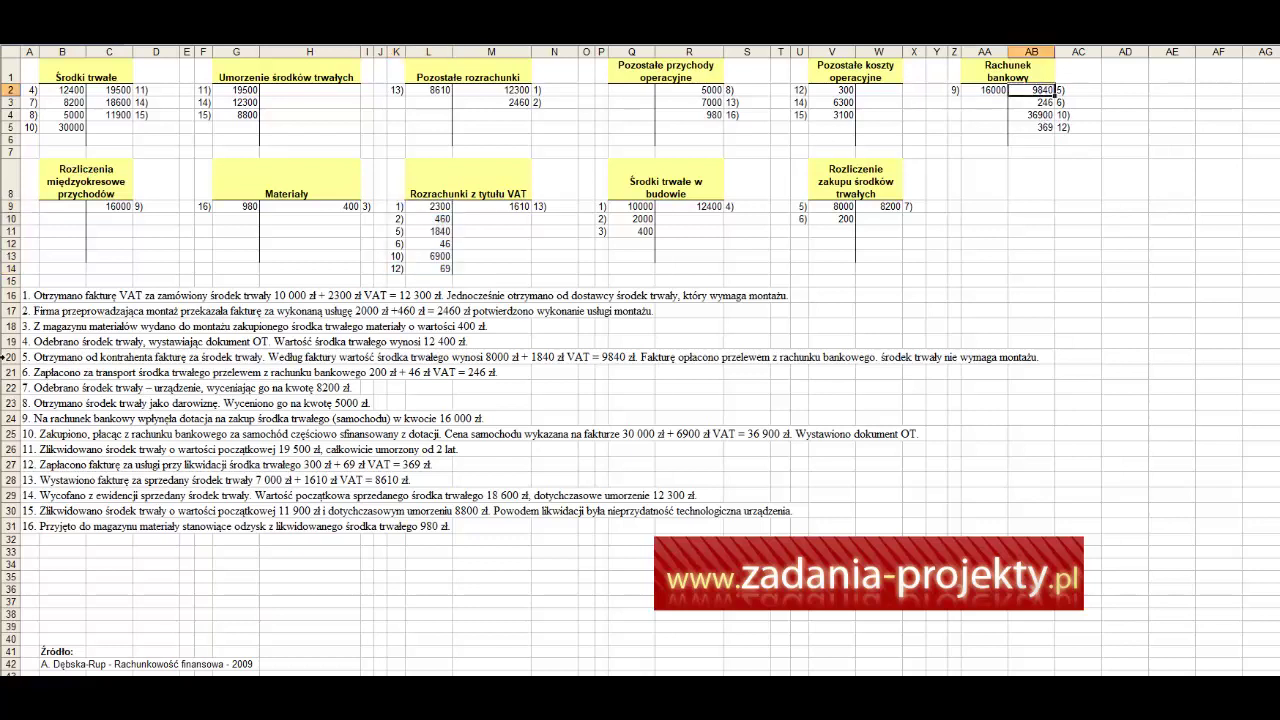
{"action": "left_click", "coordinate": [28, 356]}
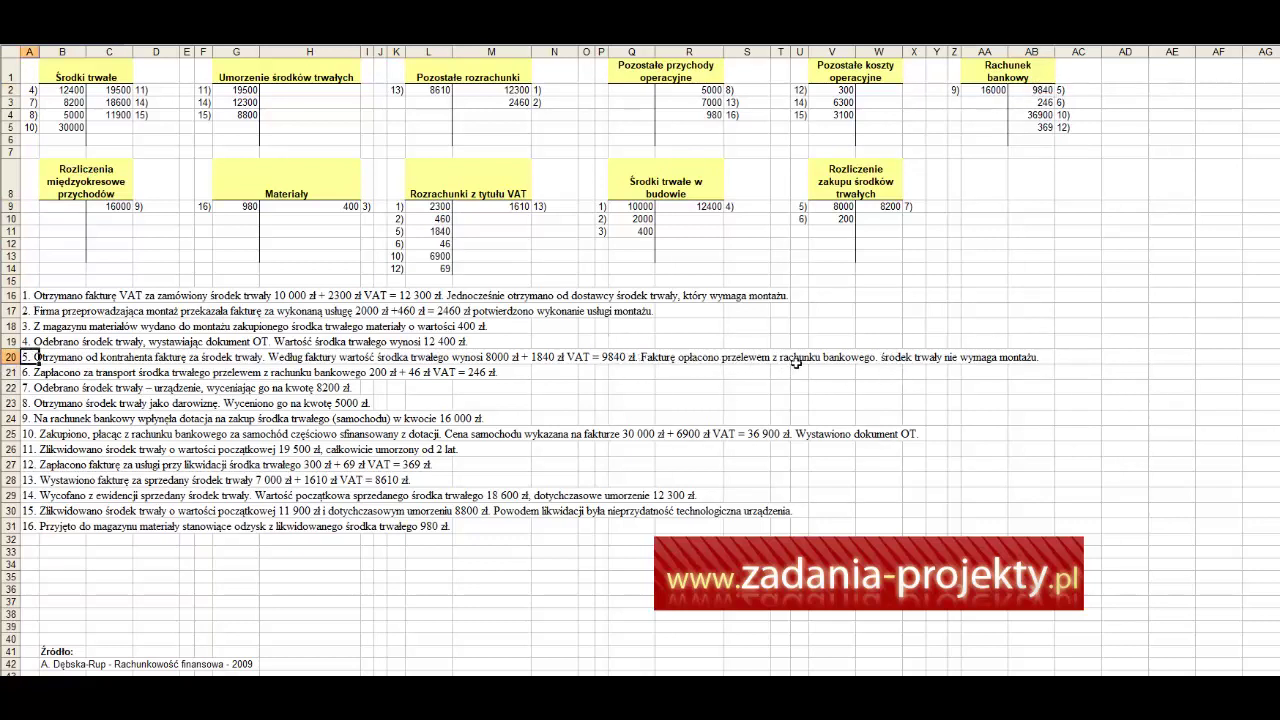
{"action": "left_click", "coordinate": [832, 207]}
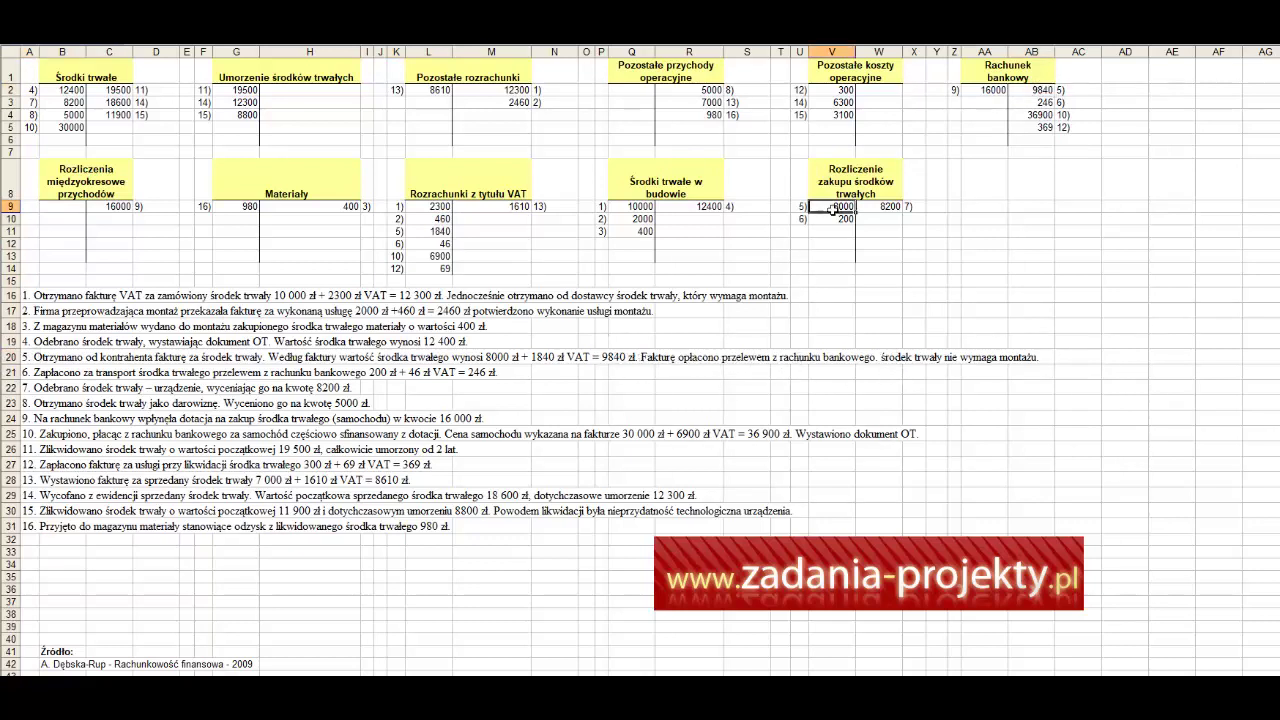
{"action": "left_click", "coordinate": [430, 231], "text": "ctrl"}
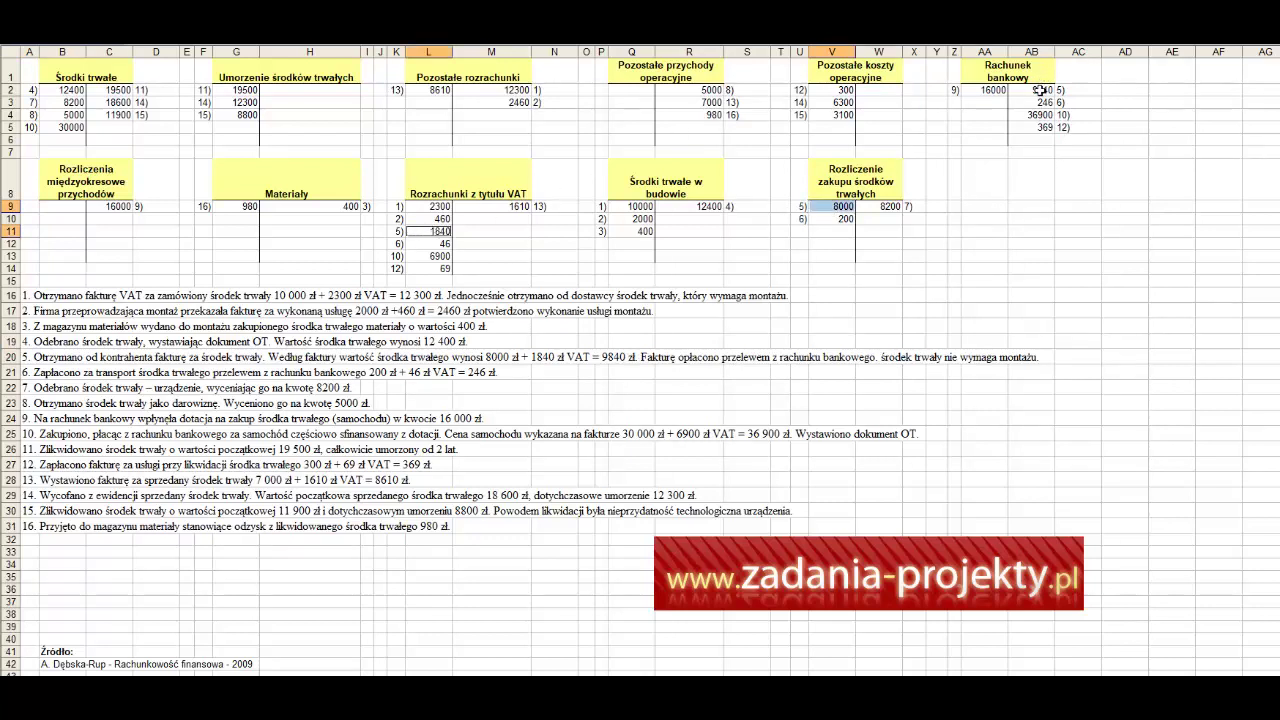
{"action": "left_click", "coordinate": [990, 76]}
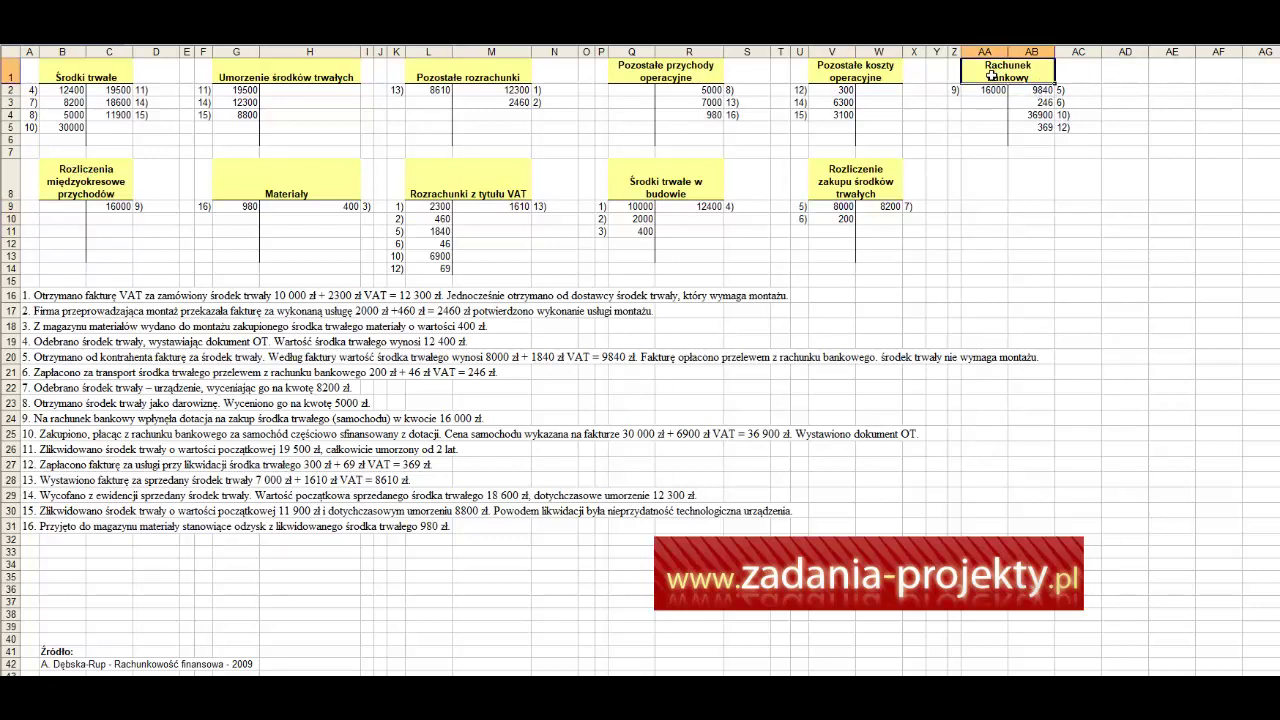
Step: Highlight operation 5's credit entry in Rachunek bankowy, inspect the formula in AB2, and return to the account heading
{"action": "left_click", "coordinate": [1066, 91]}
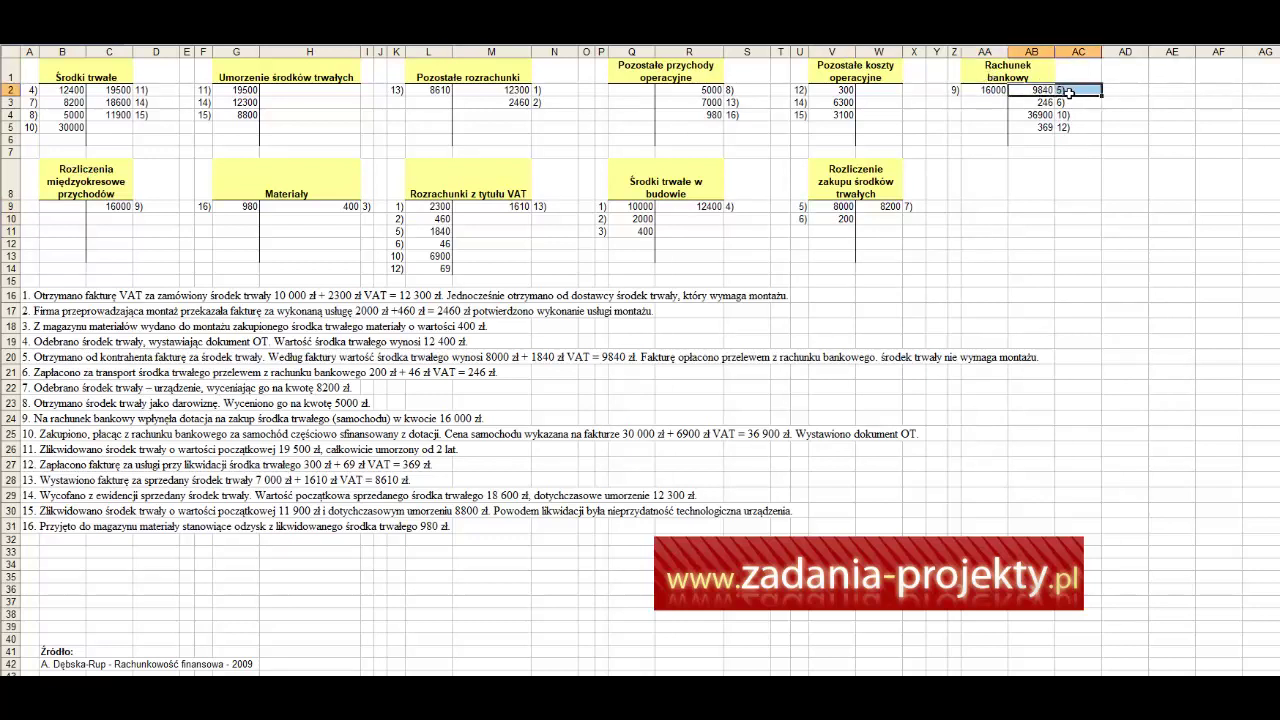
{"action": "double_click", "coordinate": [1040, 92]}
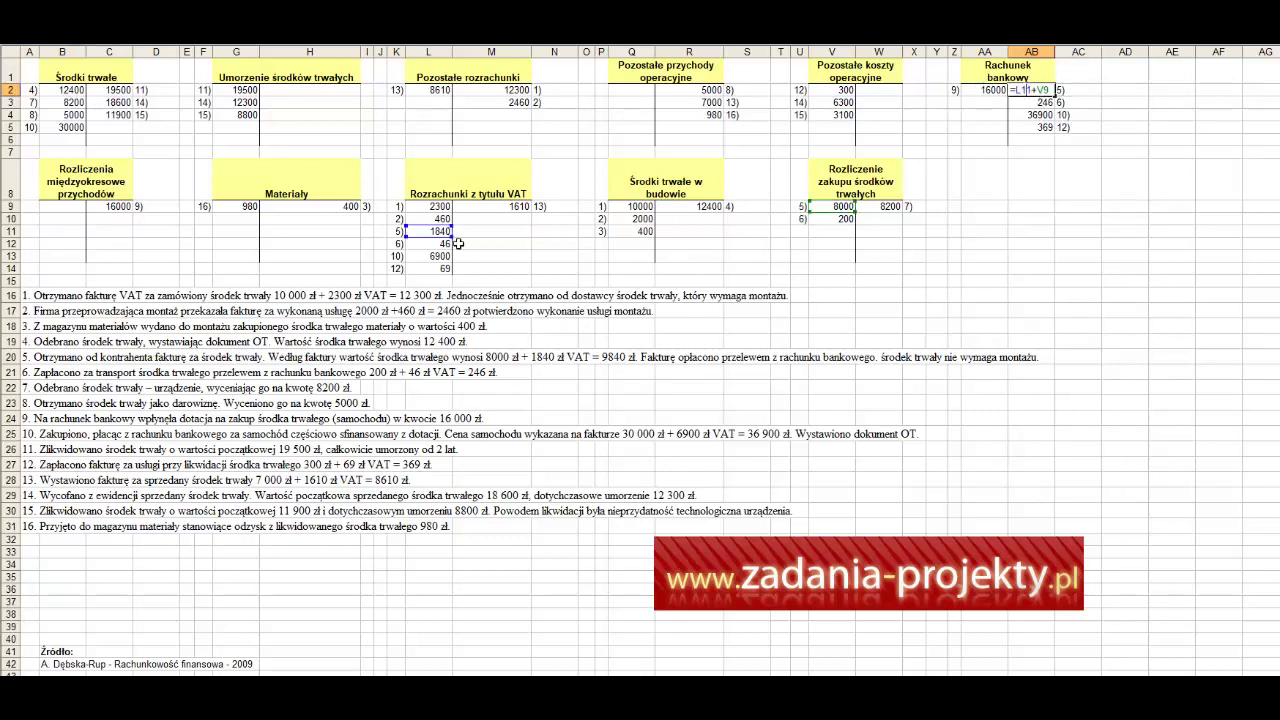
{"action": "key", "text": "Escape"}
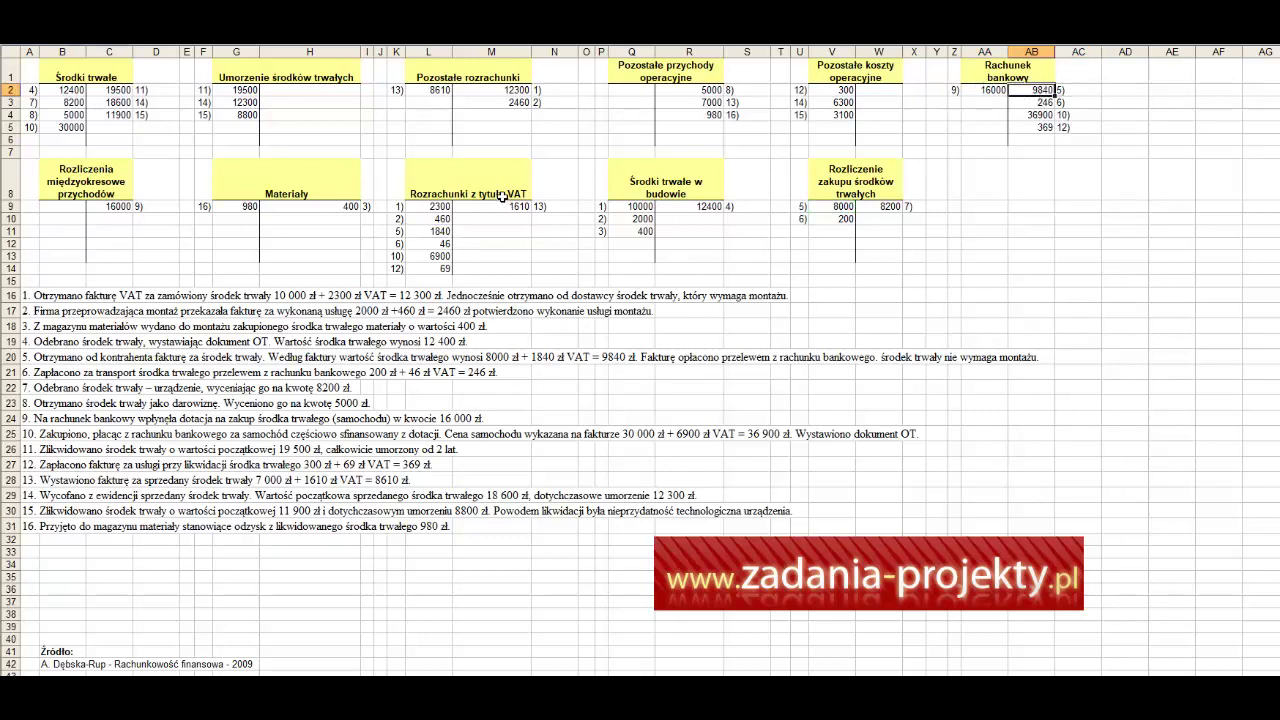
{"action": "left_click", "coordinate": [1022, 66]}
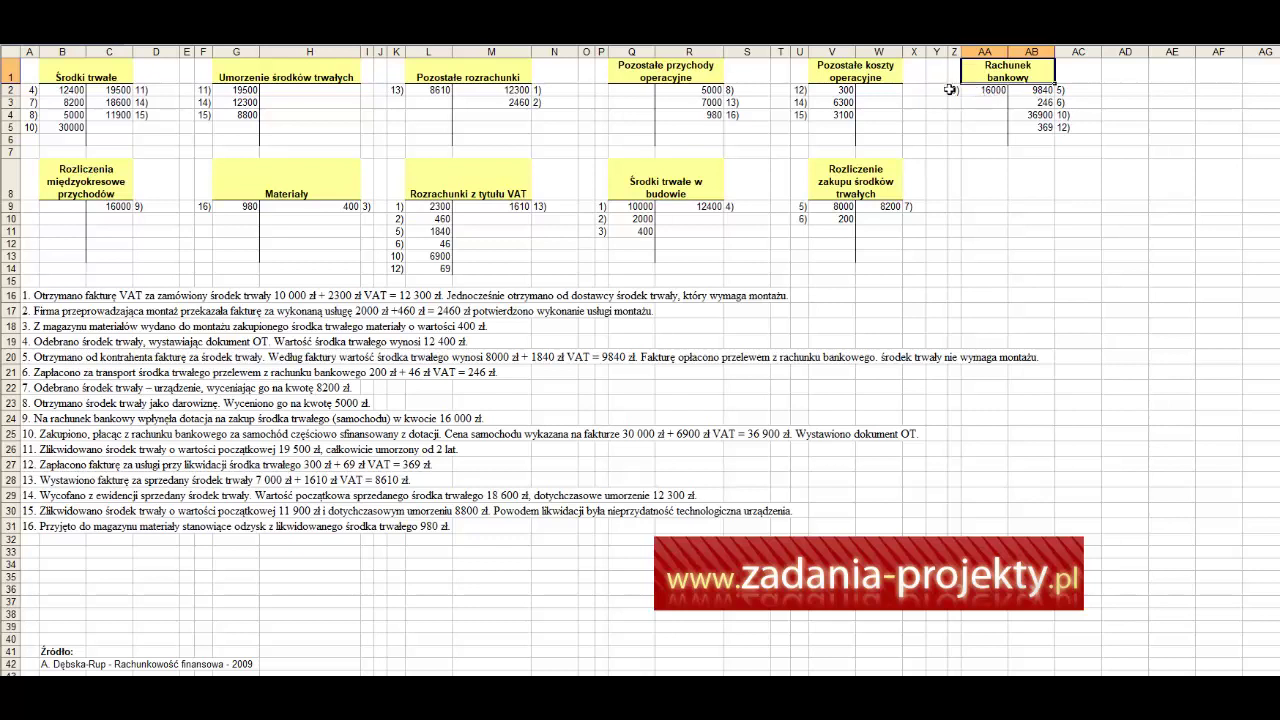
Step: Recheck the AB2 formula for operation 5's bank payment, ending with the credit entry AB2:AC2 highlighted
{"action": "left_click_drag", "start_coordinate": [950, 90], "coordinate": [1076, 99]}
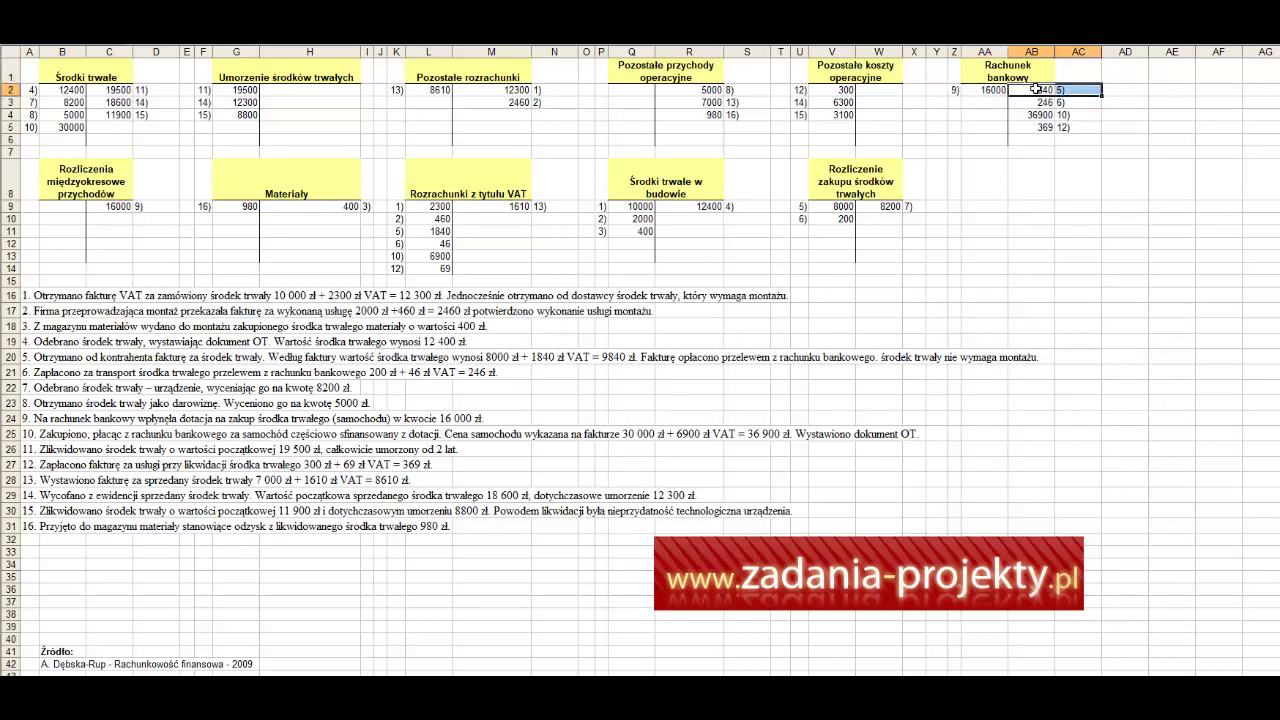
{"action": "left_click", "coordinate": [1040, 90]}
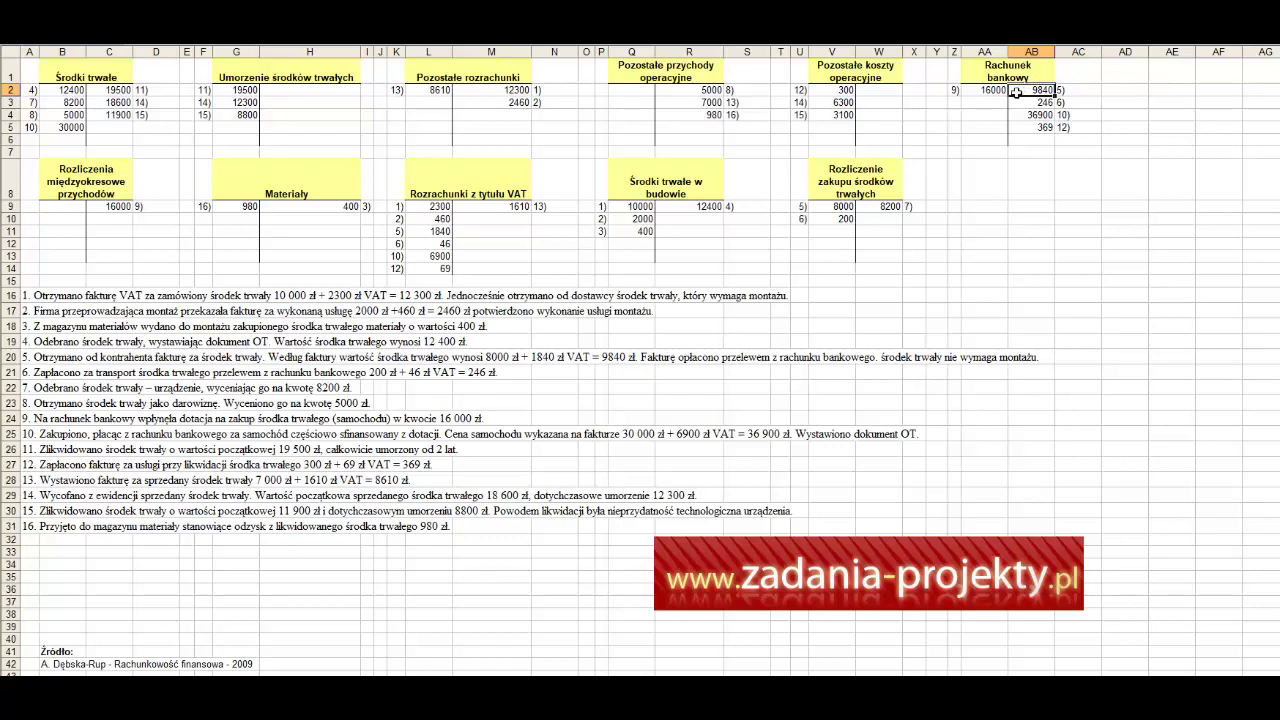
{"action": "double_click", "coordinate": [1024, 88]}
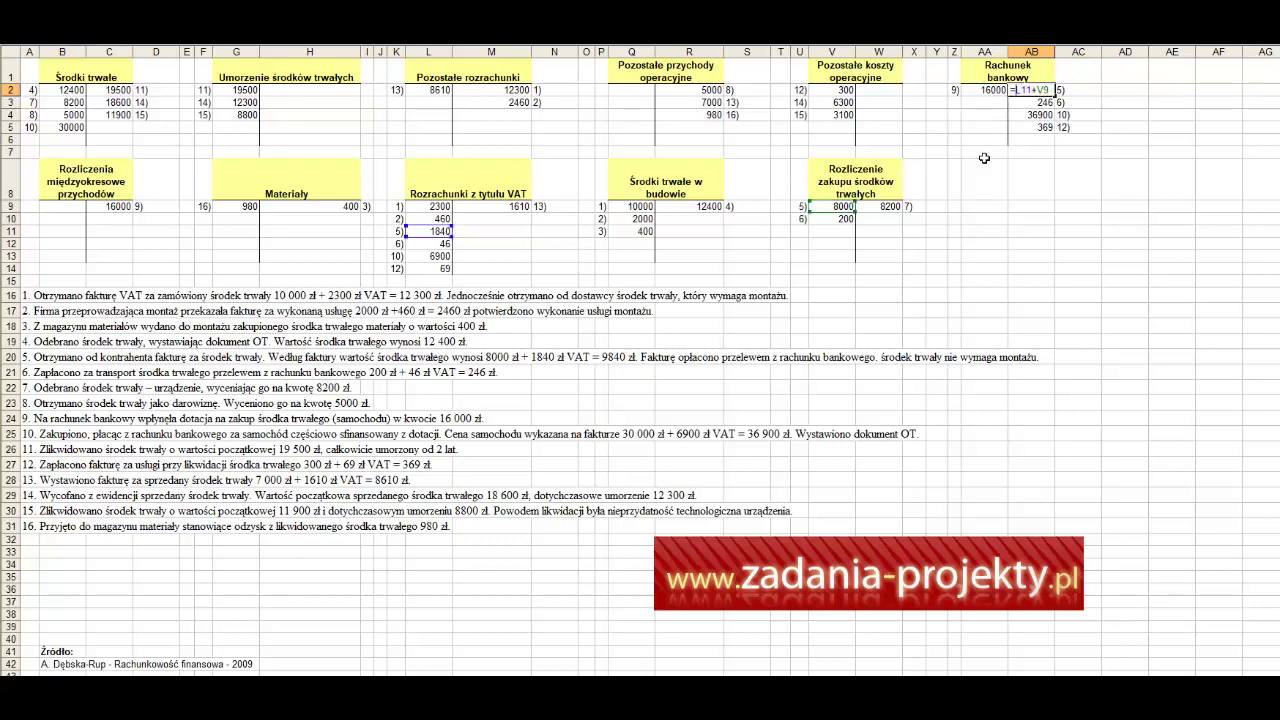
{"action": "key", "text": "Escape"}
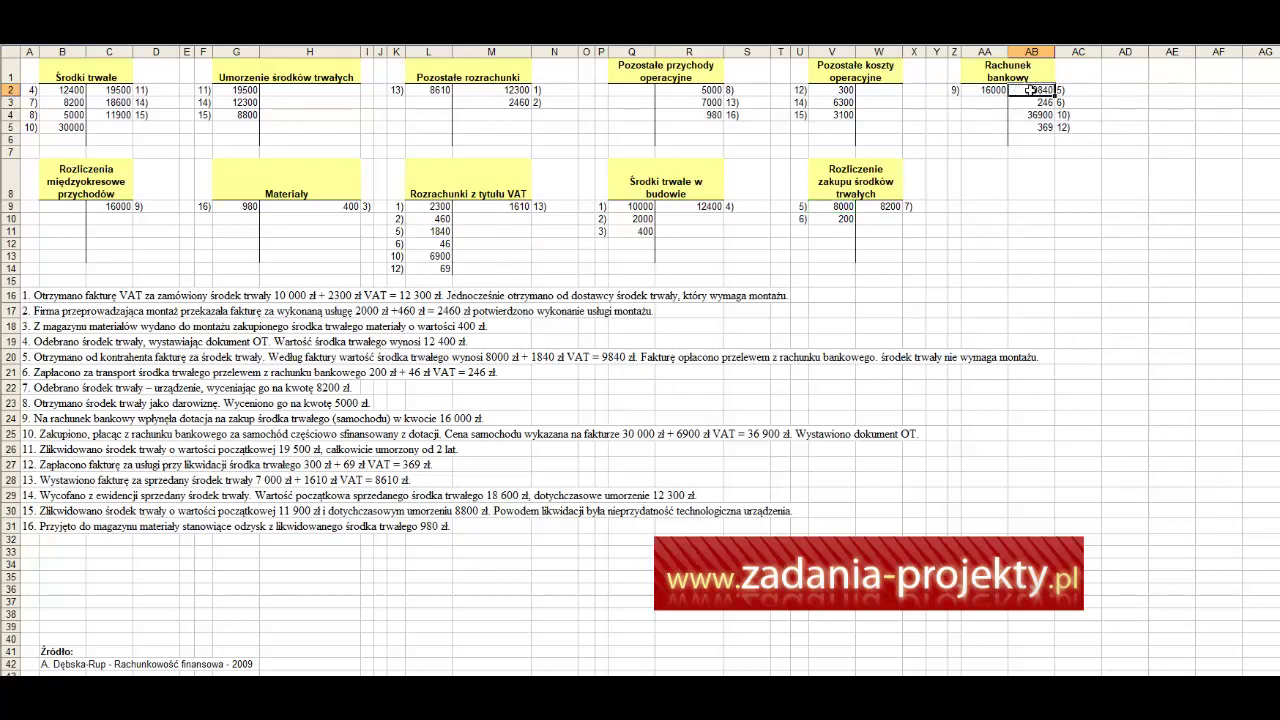
{"action": "left_click_drag", "start_coordinate": [1032, 90], "coordinate": [1068, 90]}
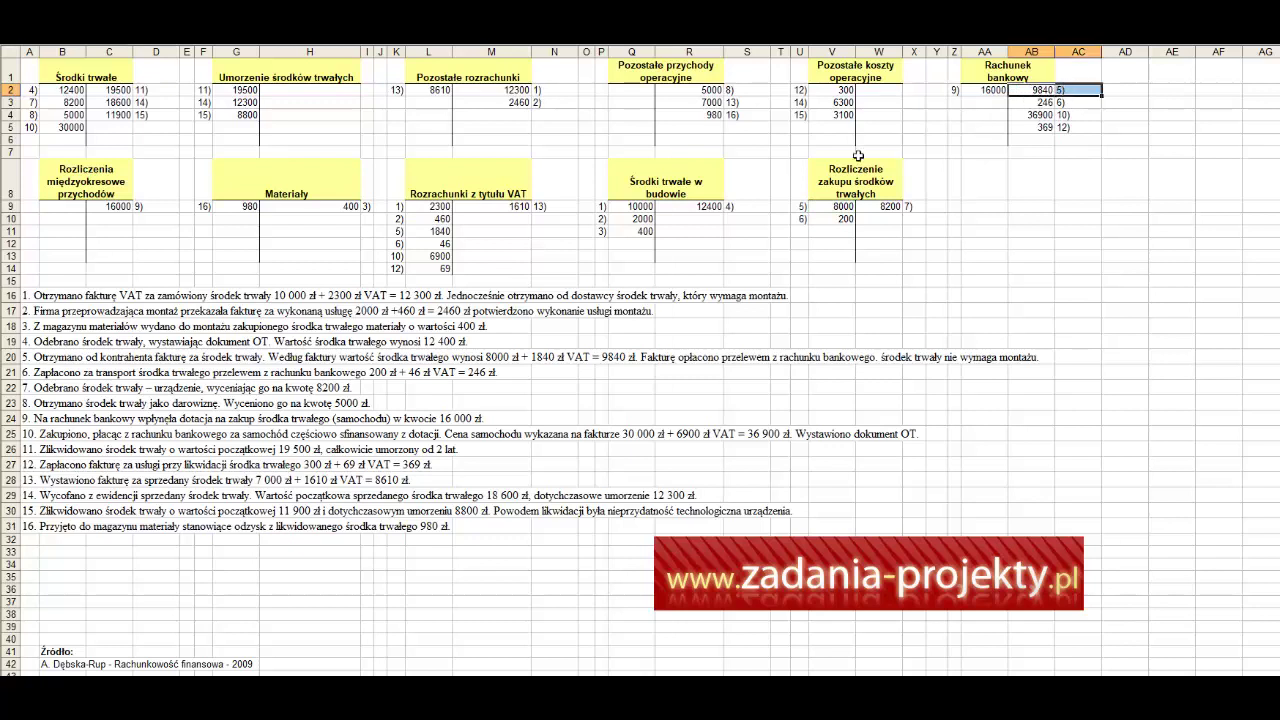
Step: Examine operation 5's debit in V9 of Rozliczenie zakupu środków trwałych and compare it with the credit in W9
{"action": "left_click", "coordinate": [820, 205]}
{"action": "double_click", "coordinate": [812, 206]}
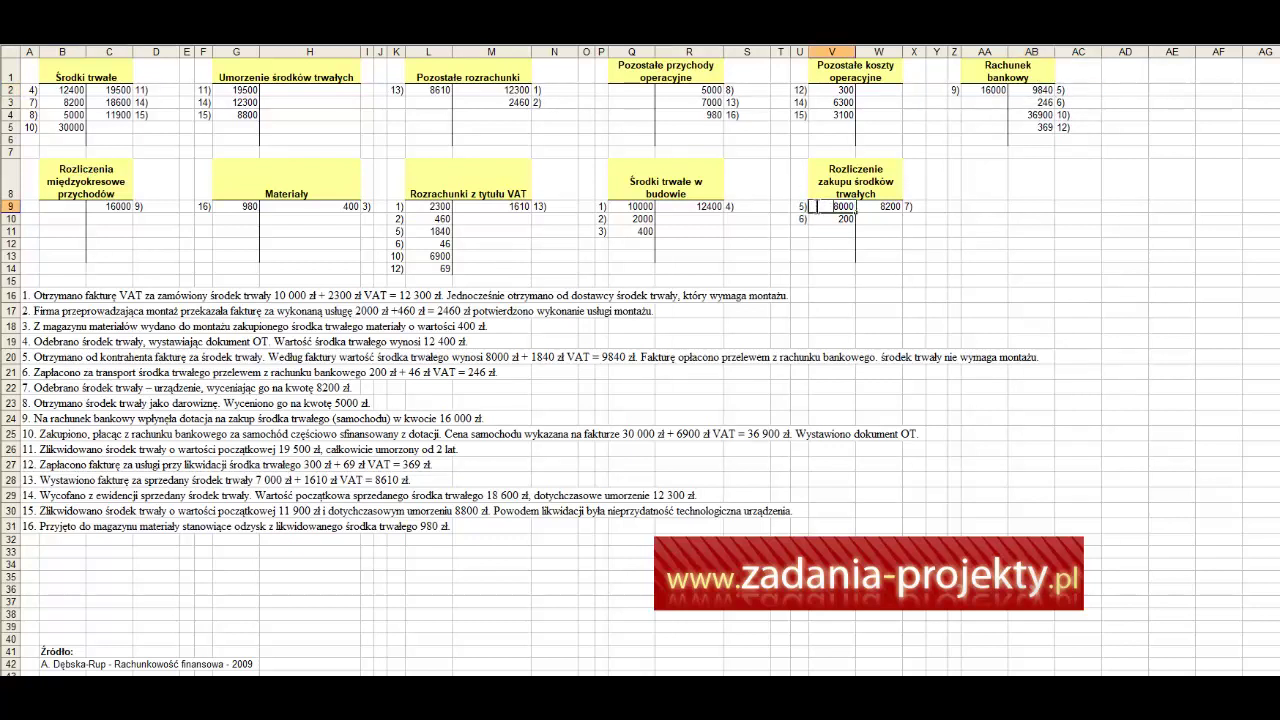
{"action": "key", "text": "Escape"}
{"action": "left_click", "coordinate": [884, 205]}
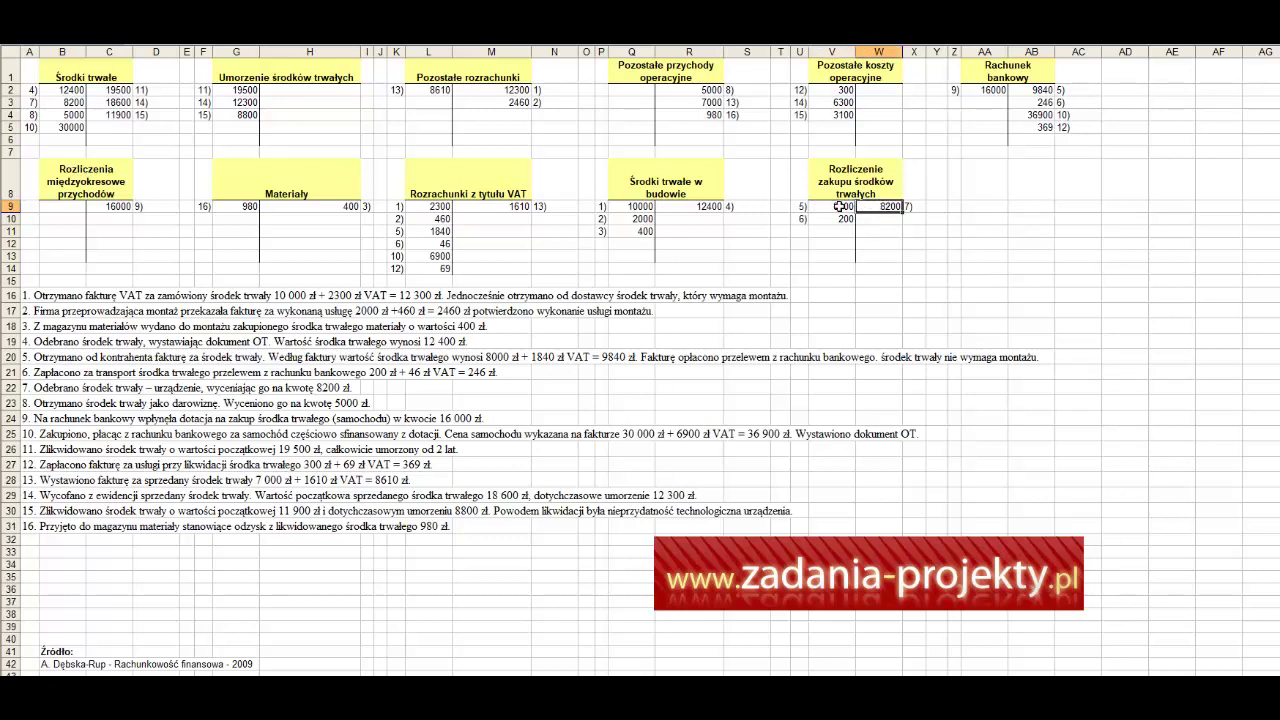
{"action": "left_click", "coordinate": [839, 206]}
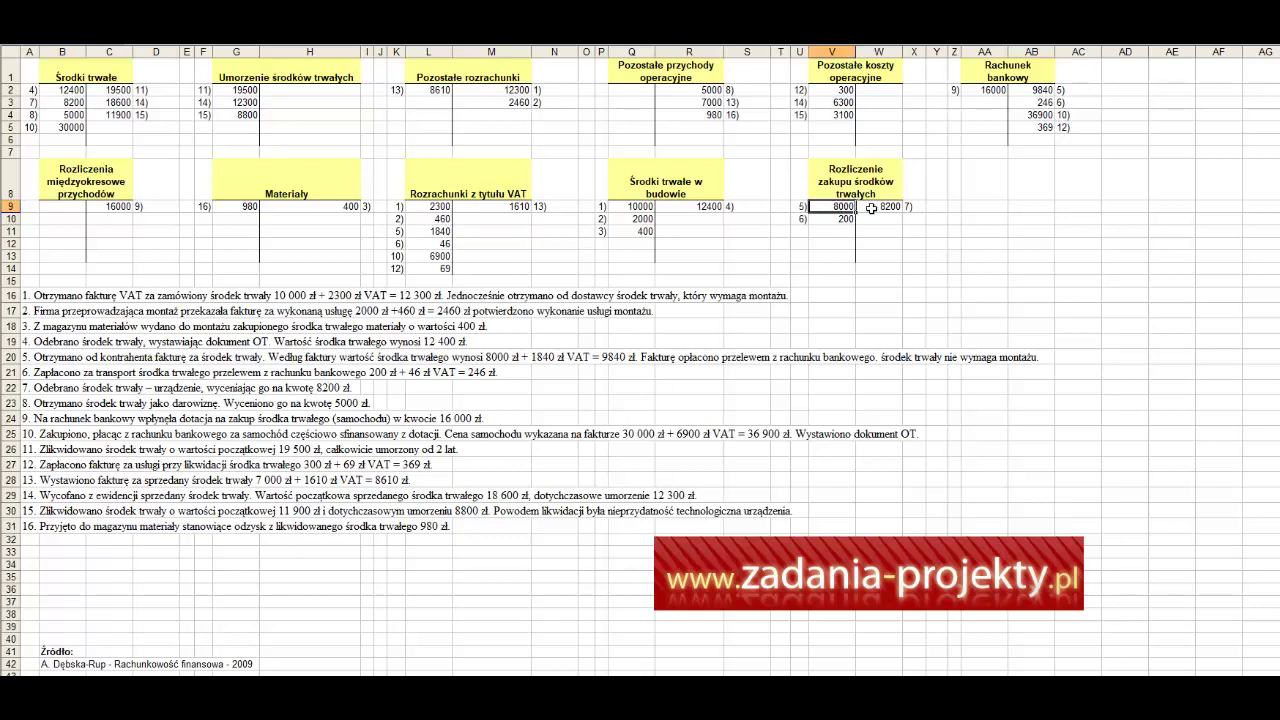
{"action": "left_click", "coordinate": [870, 207]}
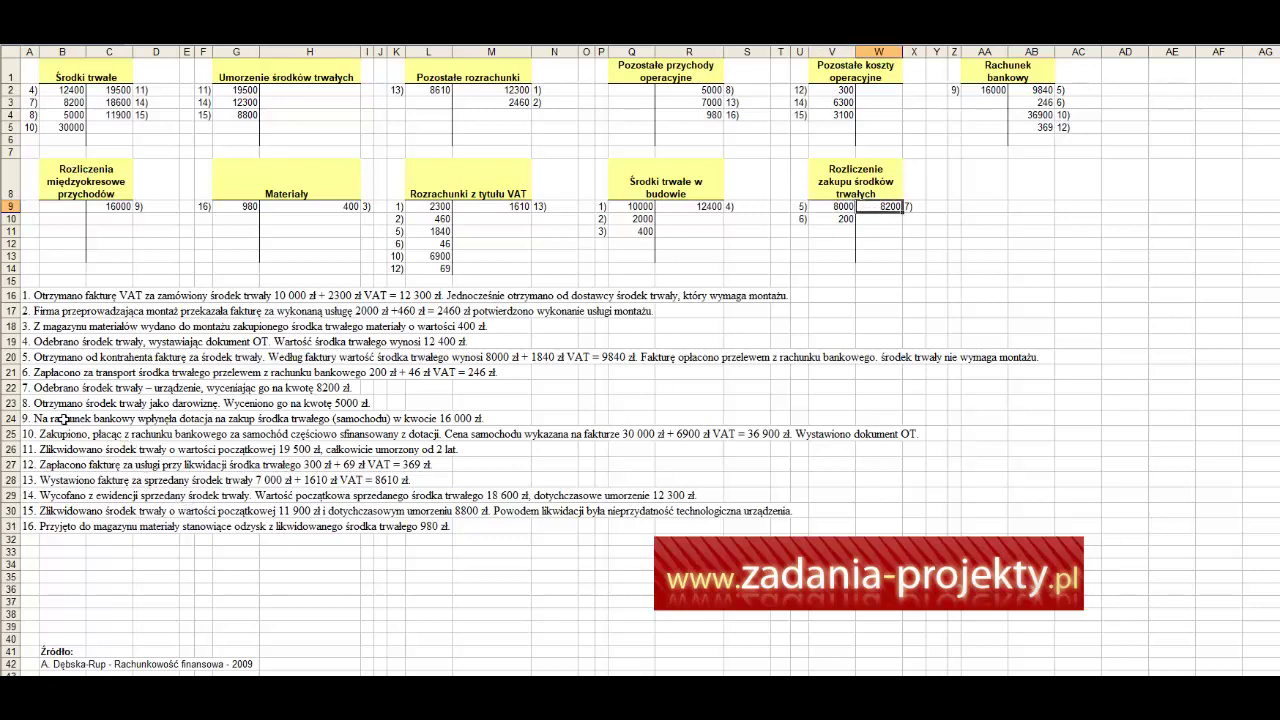
Step: Examine operation 6 in row 21 and inspect the formula of its bank credit in AB3 of Rachunek bankowy
{"action": "left_click", "coordinate": [32, 371]}
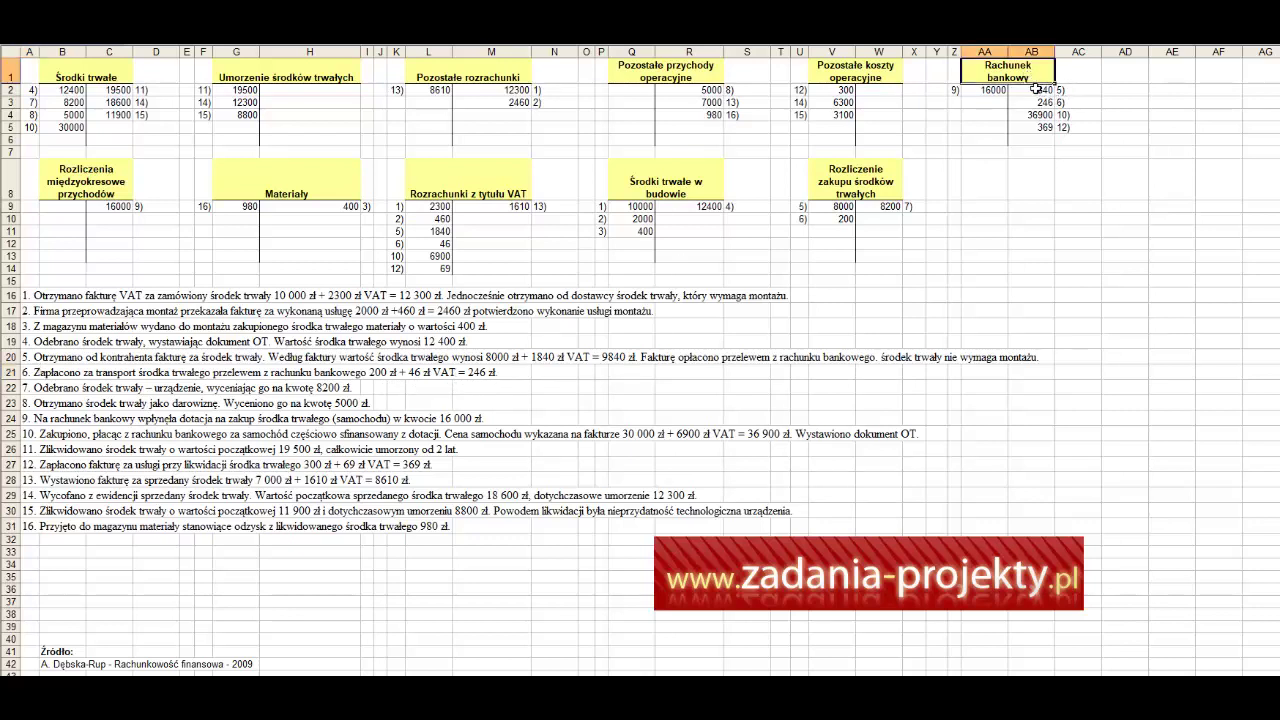
{"action": "left_click_drag", "start_coordinate": [1037, 102], "coordinate": [1062, 102]}
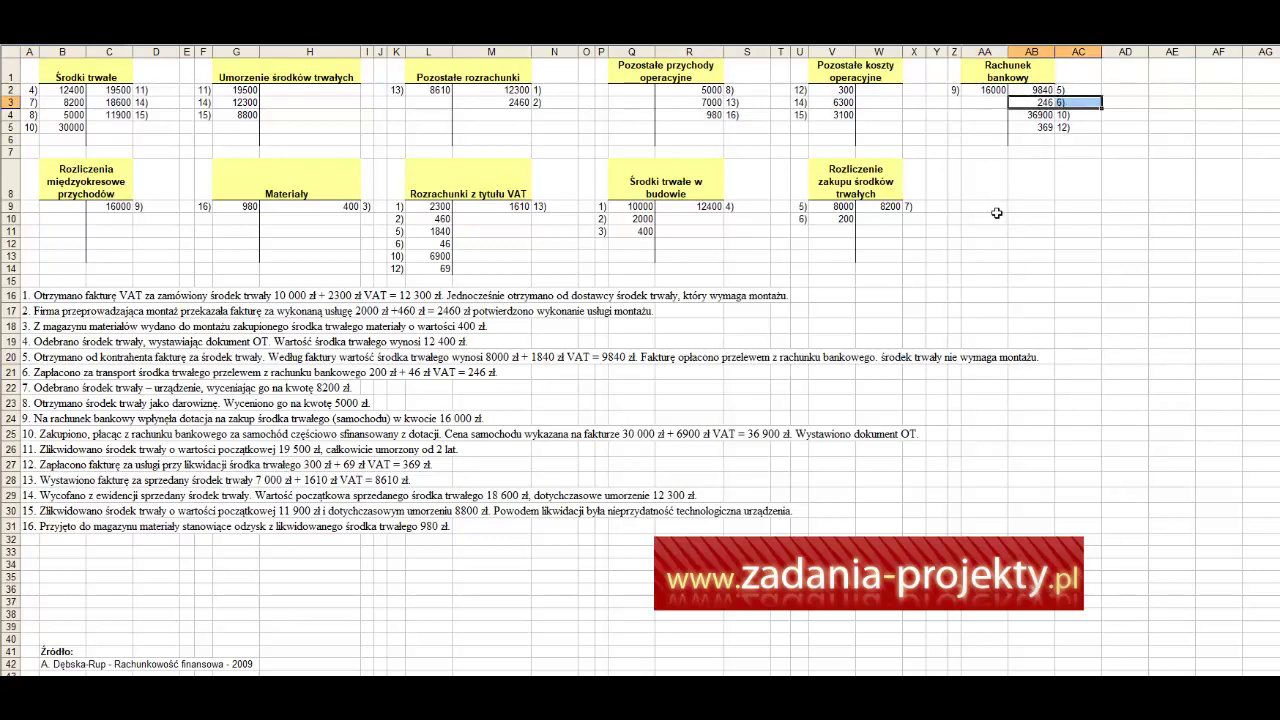
{"action": "double_click", "coordinate": [1043, 102]}
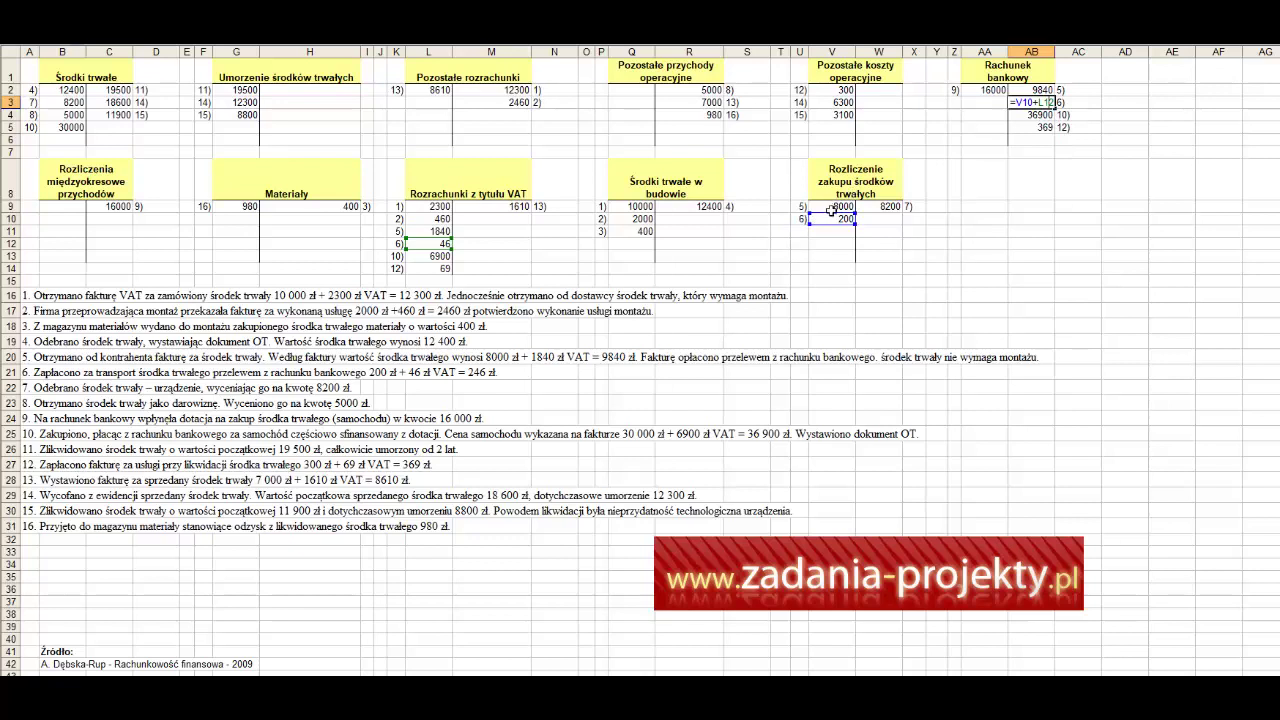
{"action": "key", "text": "Return"}
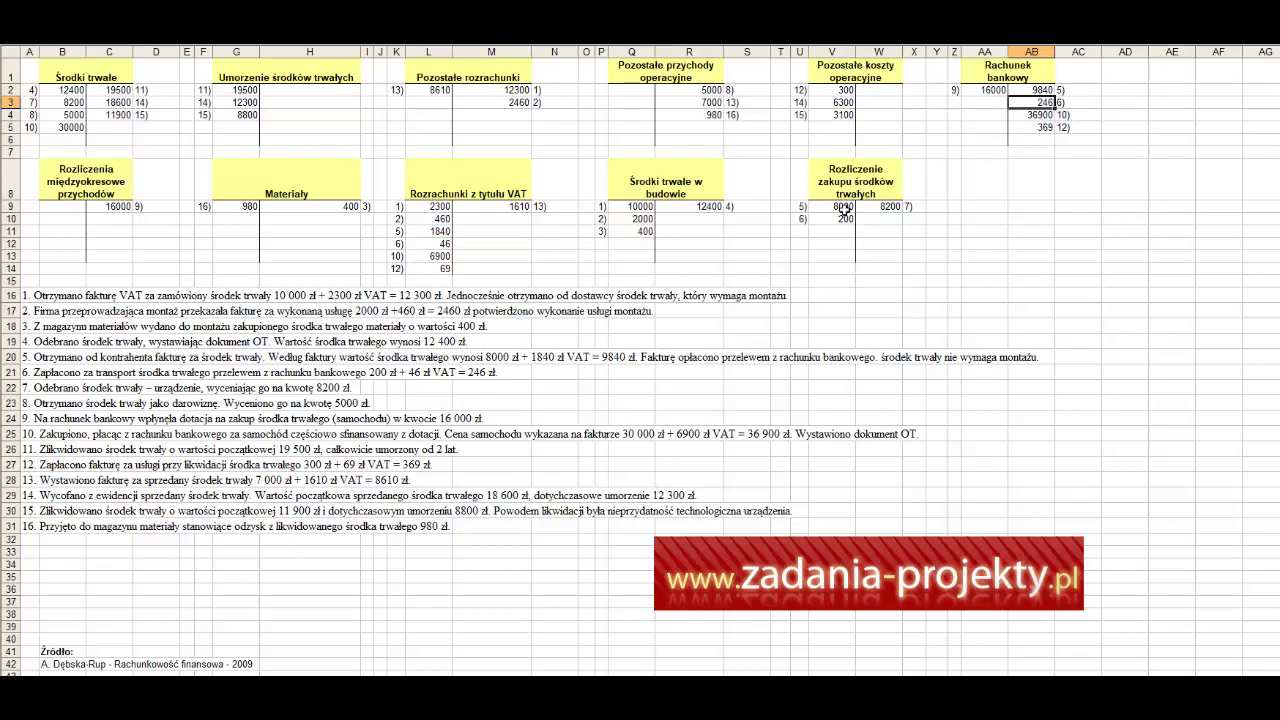
Step: Relate operation 6's debits in V10 and L12, with the VAT formula =0.23*V10, to the bank credit in AB3
{"action": "left_click", "coordinate": [831, 220]}
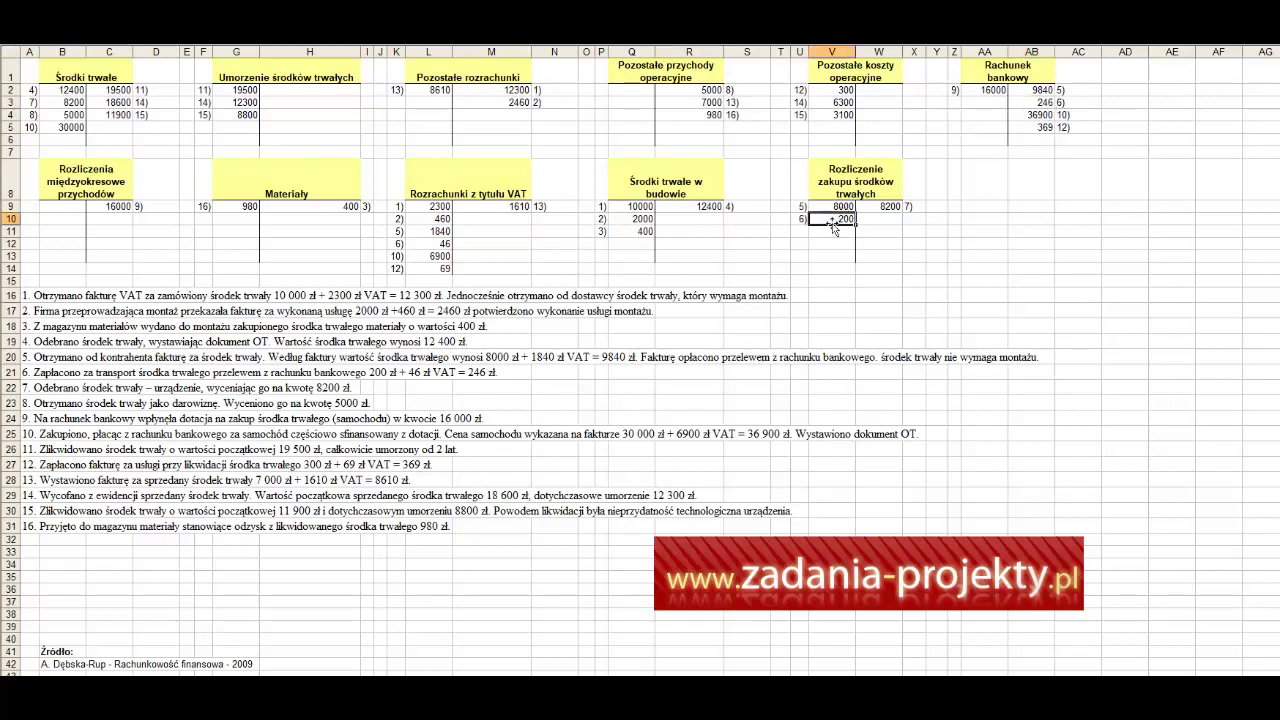
{"action": "left_click", "coordinate": [442, 244]}
{"action": "type", "text": "=0.23*V10"}
{"action": "key", "text": "Return"}
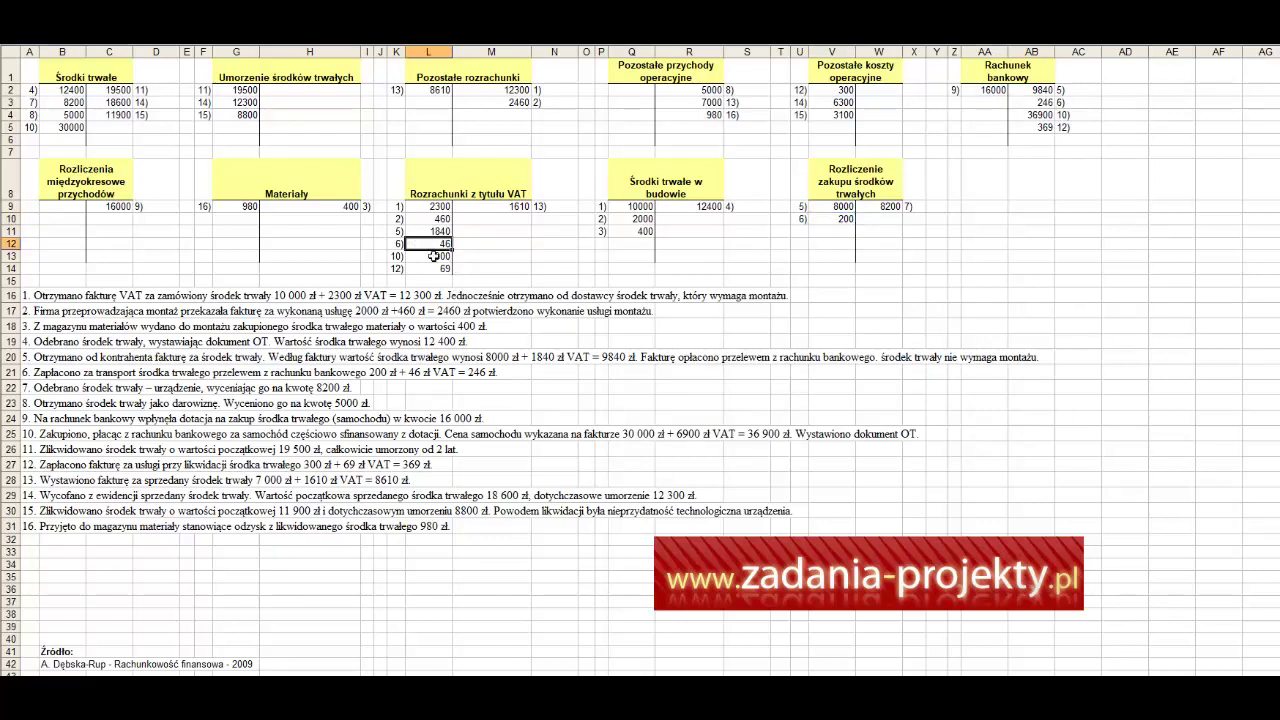
{"action": "left_click_drag", "start_coordinate": [395, 244], "coordinate": [417, 243]}
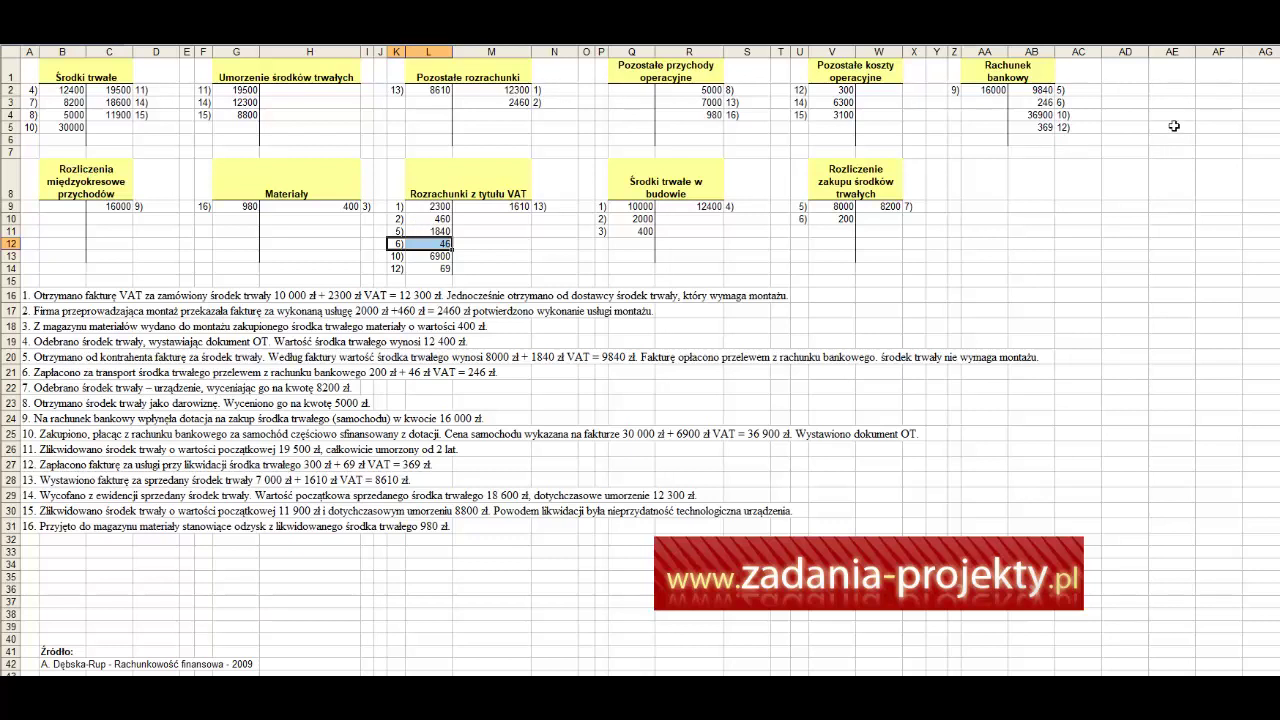
{"action": "left_click_drag", "start_coordinate": [1048, 102], "coordinate": [1058, 103]}
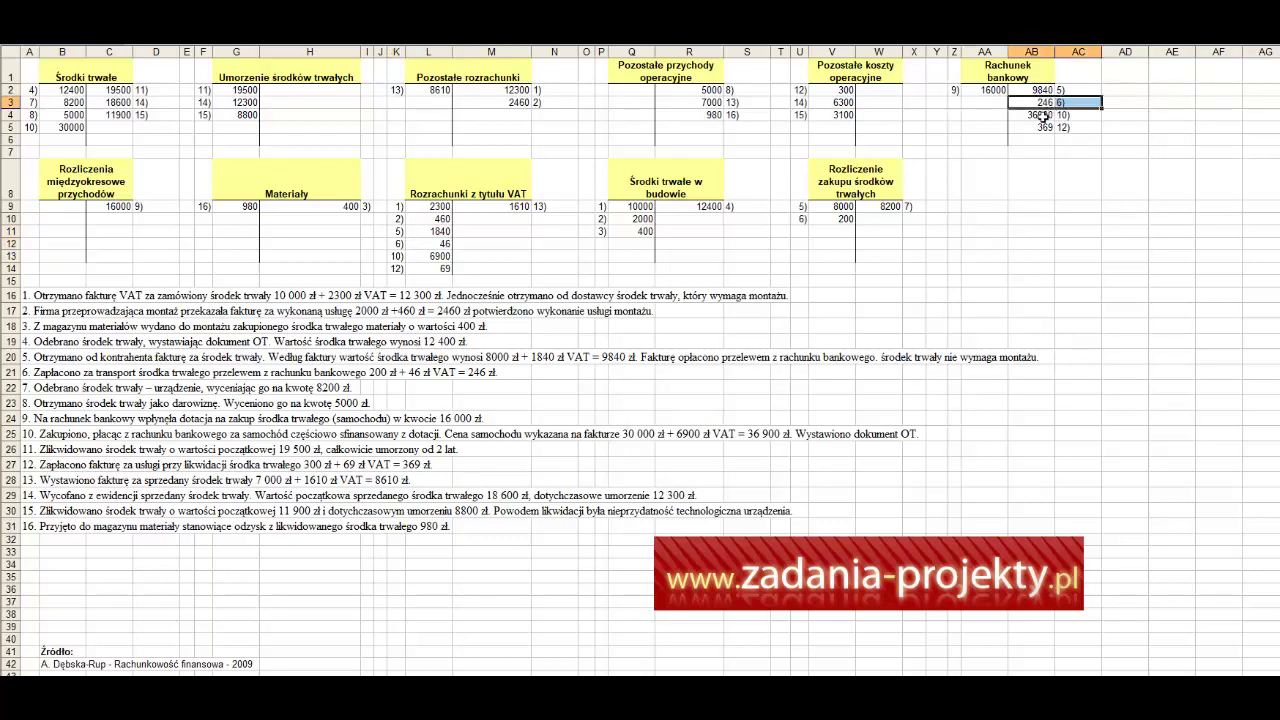
Step: Compare the Pozostałe rozrachunki account with Rachunek bankowy as the credit side for operation 6, highlighting the entry AB3:AC3
{"action": "left_click", "coordinate": [437, 66]}
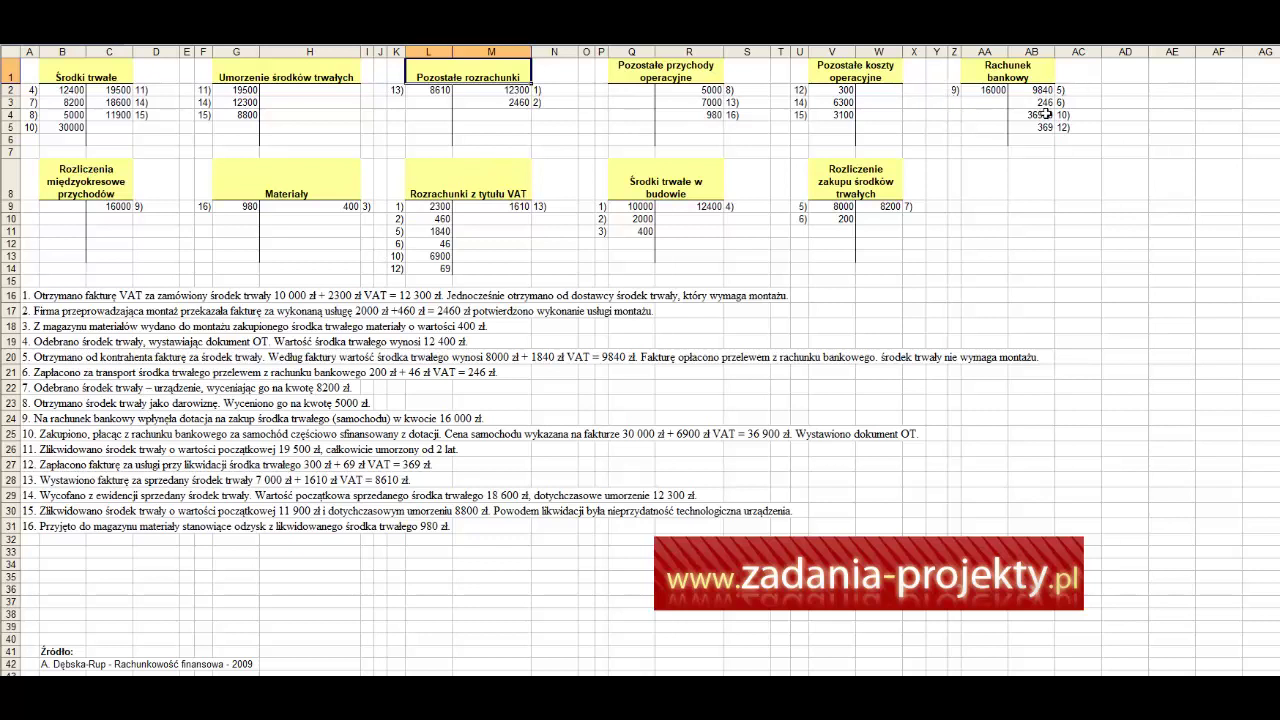
{"action": "left_click_drag", "start_coordinate": [1073, 100], "coordinate": [1045, 103]}
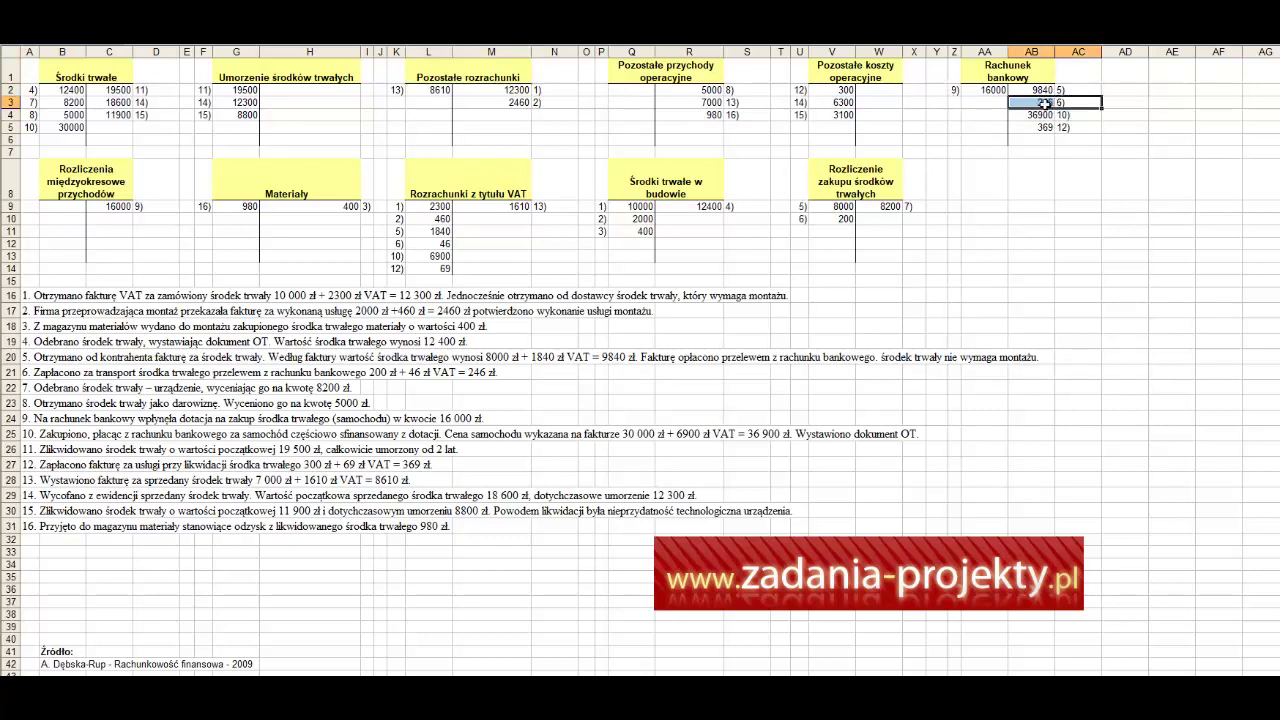
{"action": "left_click", "coordinate": [1030, 70]}
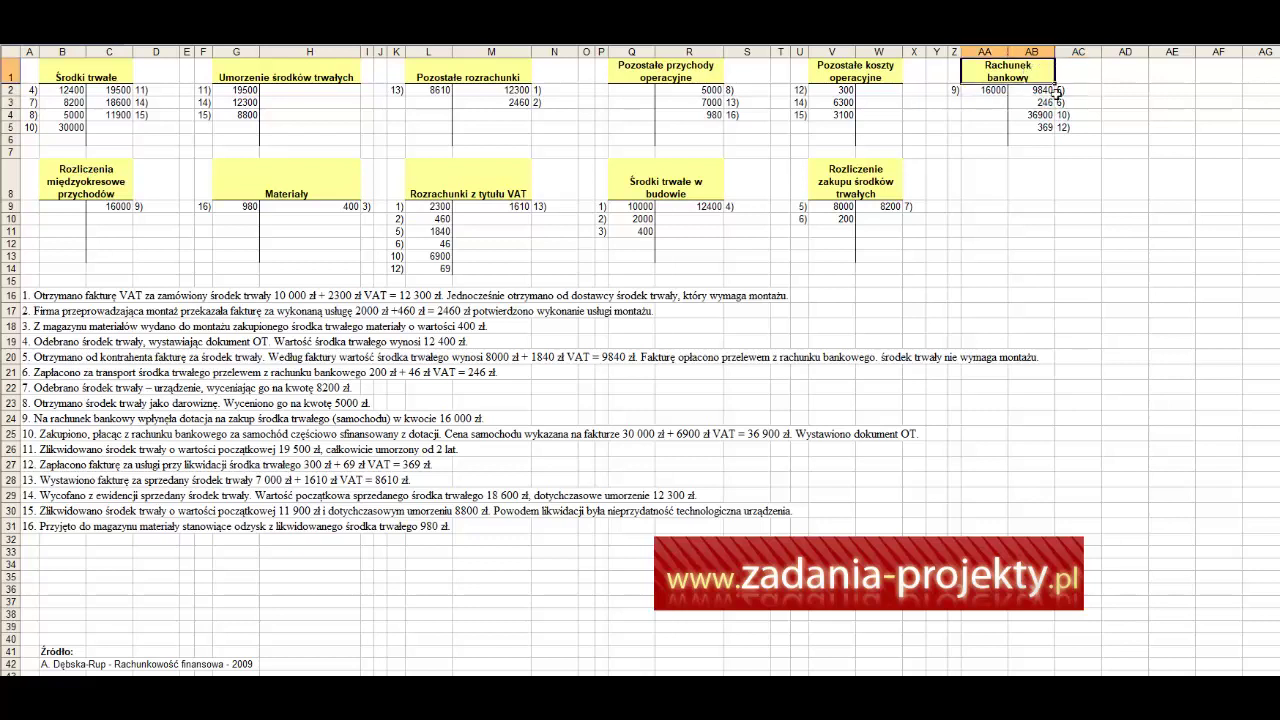
{"action": "left_click", "coordinate": [1045, 102]}
{"action": "left_click_drag", "start_coordinate": [1045, 102], "coordinate": [1068, 102]}
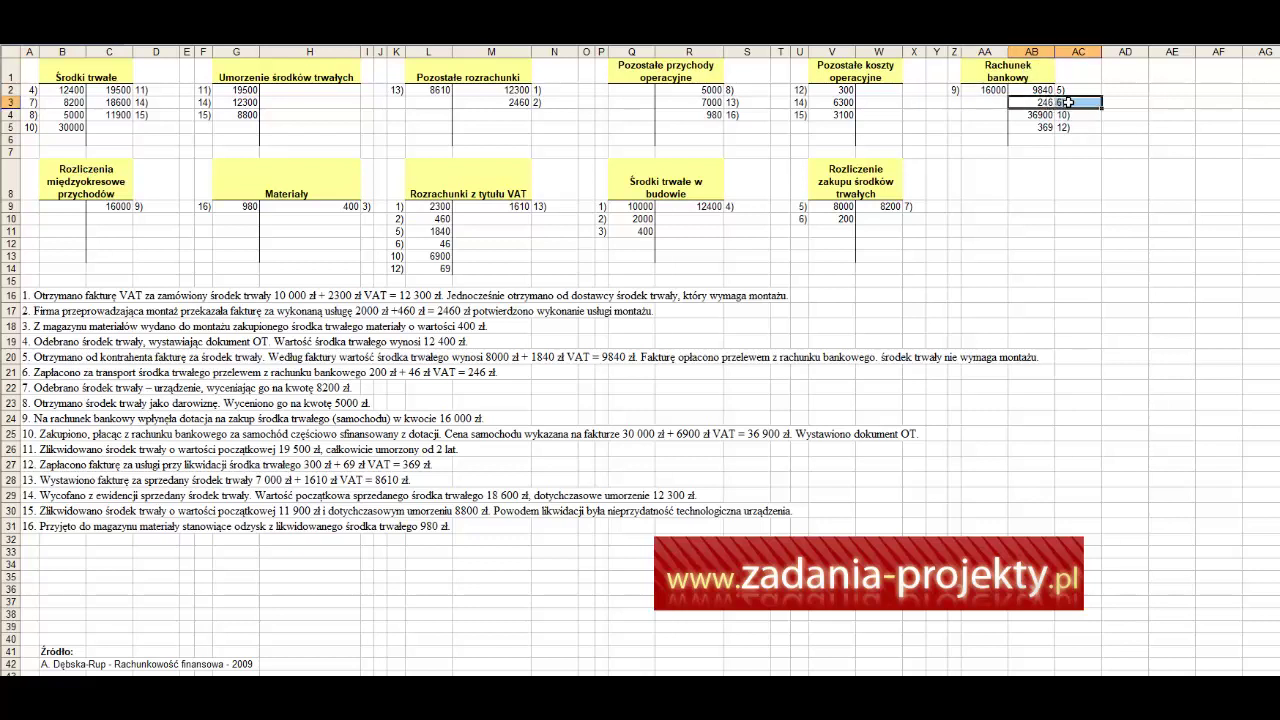
{"action": "left_click", "coordinate": [1010, 78]}
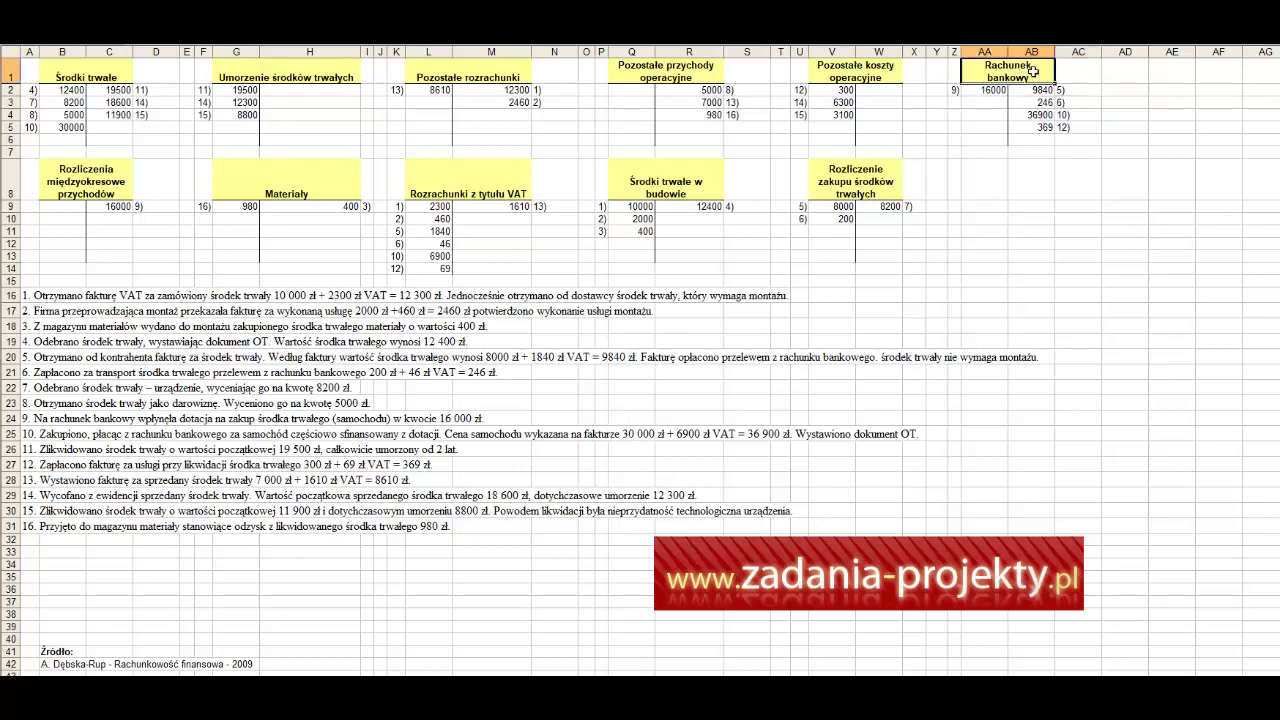
{"action": "left_click_drag", "start_coordinate": [1045, 102], "coordinate": [1072, 103]}
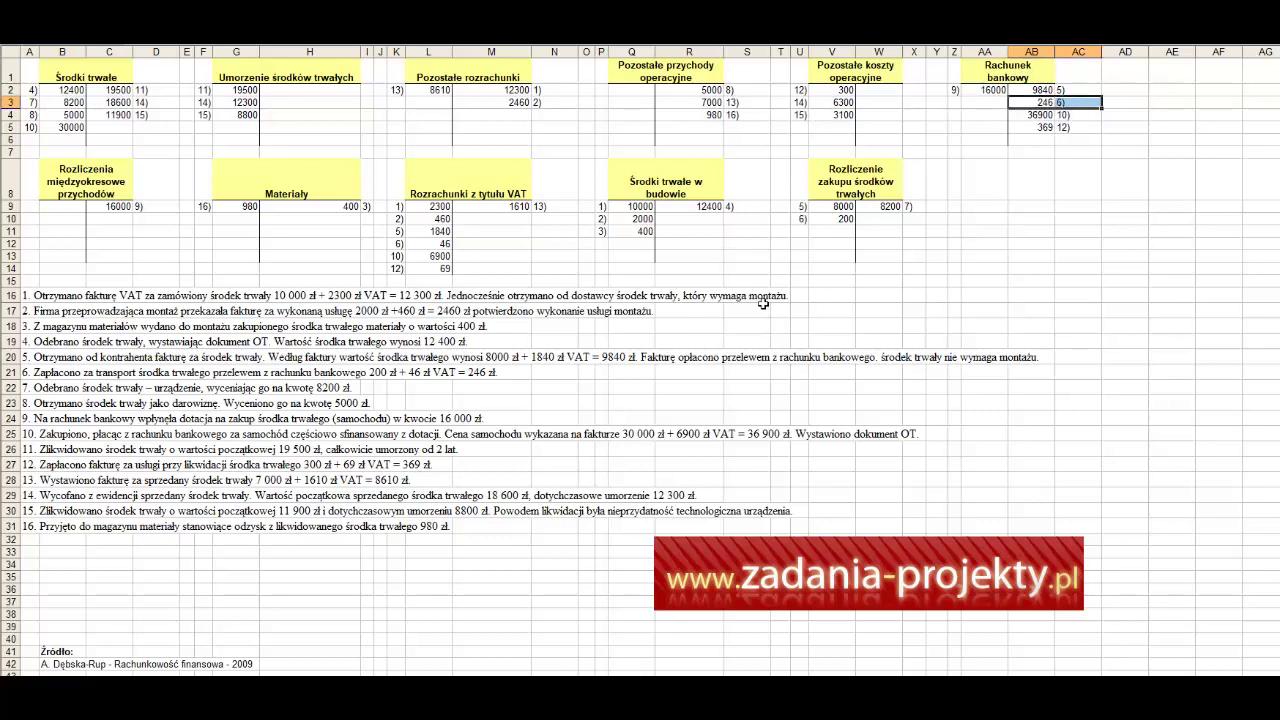
{"action": "left_click", "coordinate": [997, 70]}
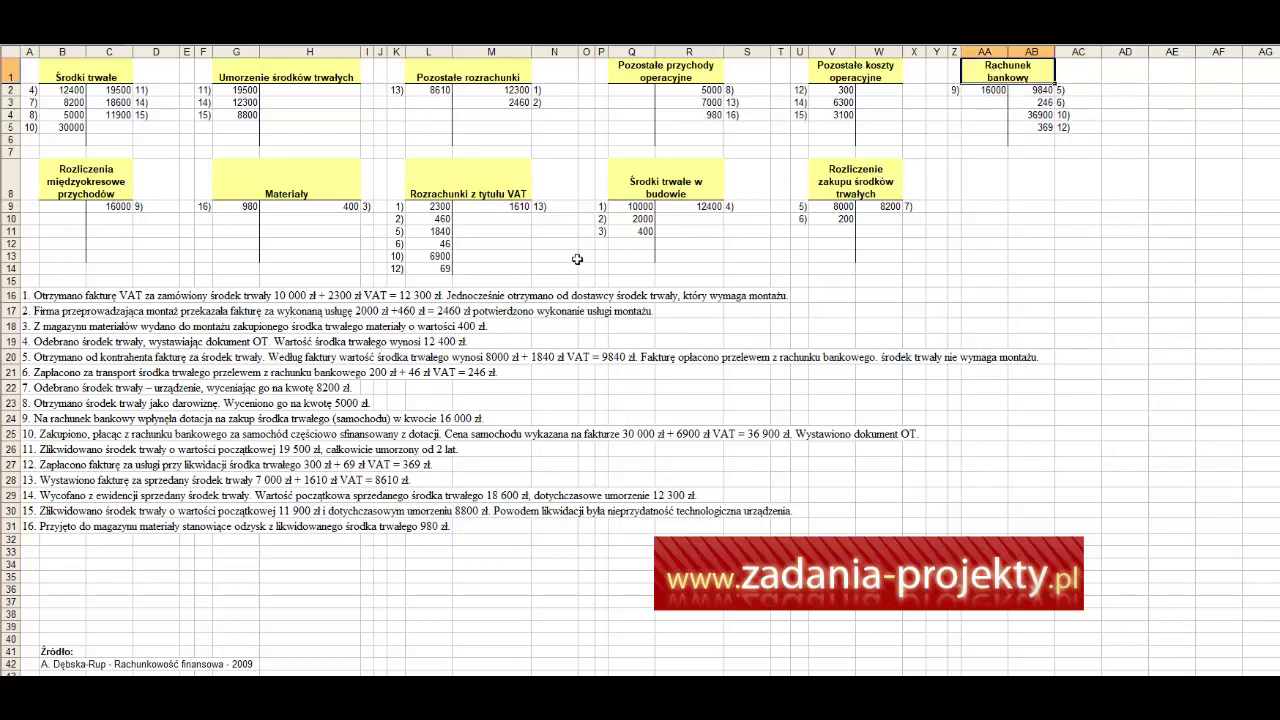
Step: Examine operation 7 in row 22 and relate the debits V9:V10 of Rozliczenie zakupu środków trwałych to the credit W9
{"action": "left_click", "coordinate": [28, 389]}
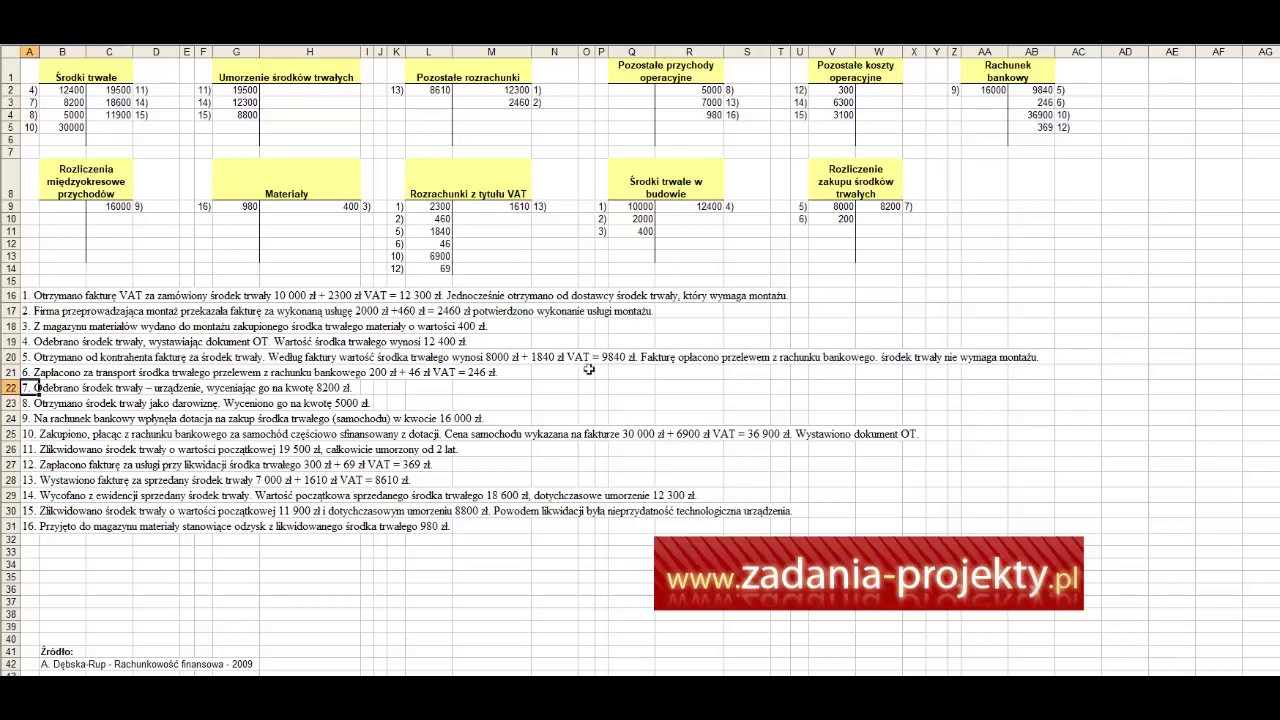
{"action": "left_click", "coordinate": [836, 206]}
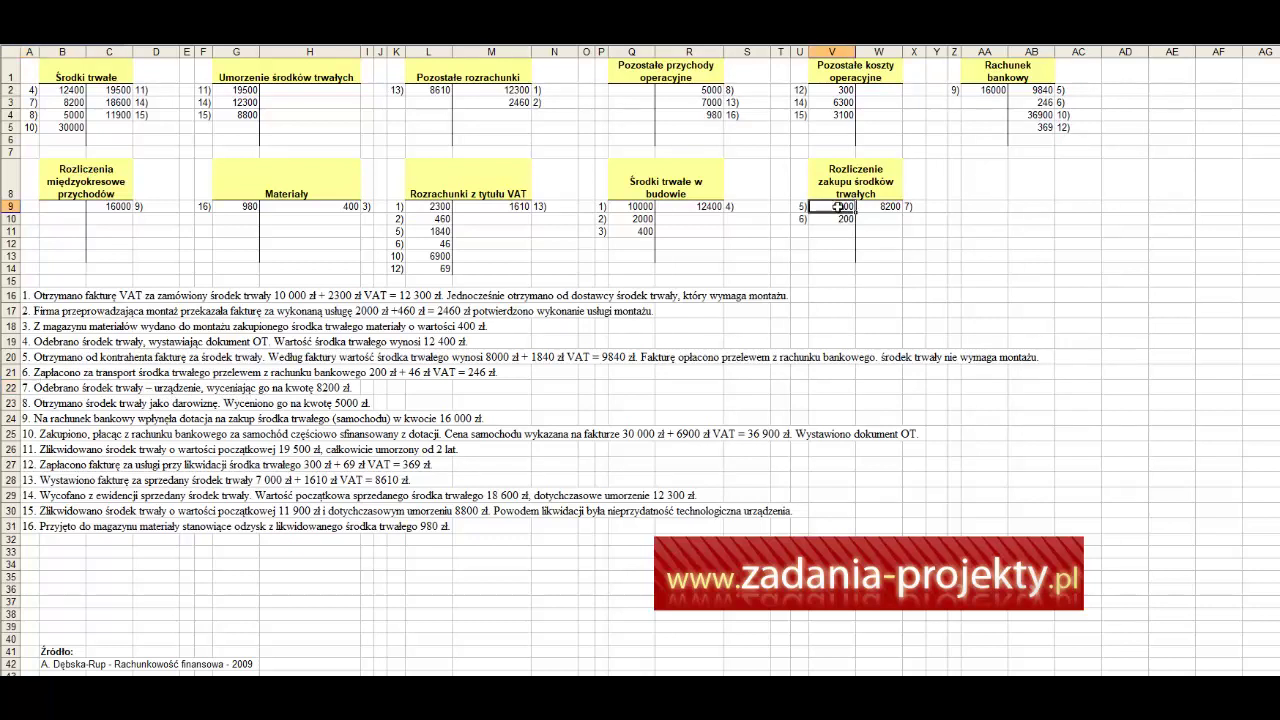
{"action": "left_click_drag", "start_coordinate": [836, 206], "coordinate": [836, 218]}
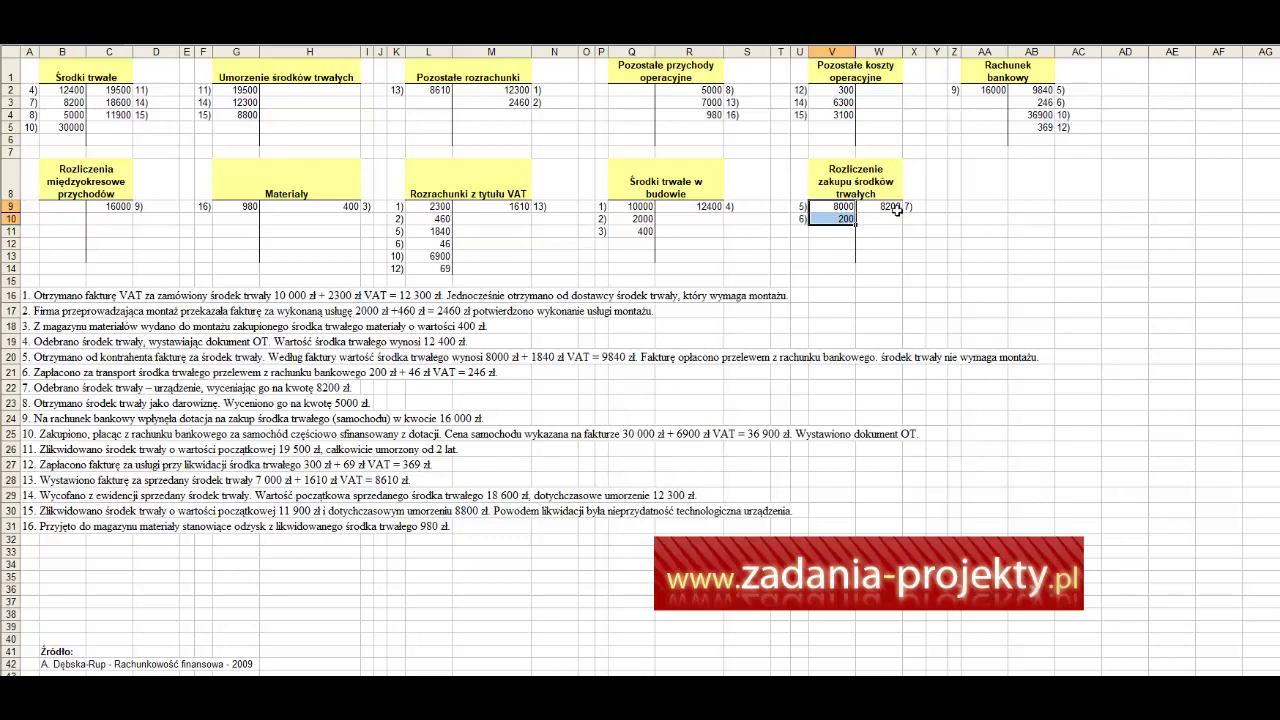
{"action": "left_click_drag", "start_coordinate": [872, 208], "coordinate": [910, 210]}
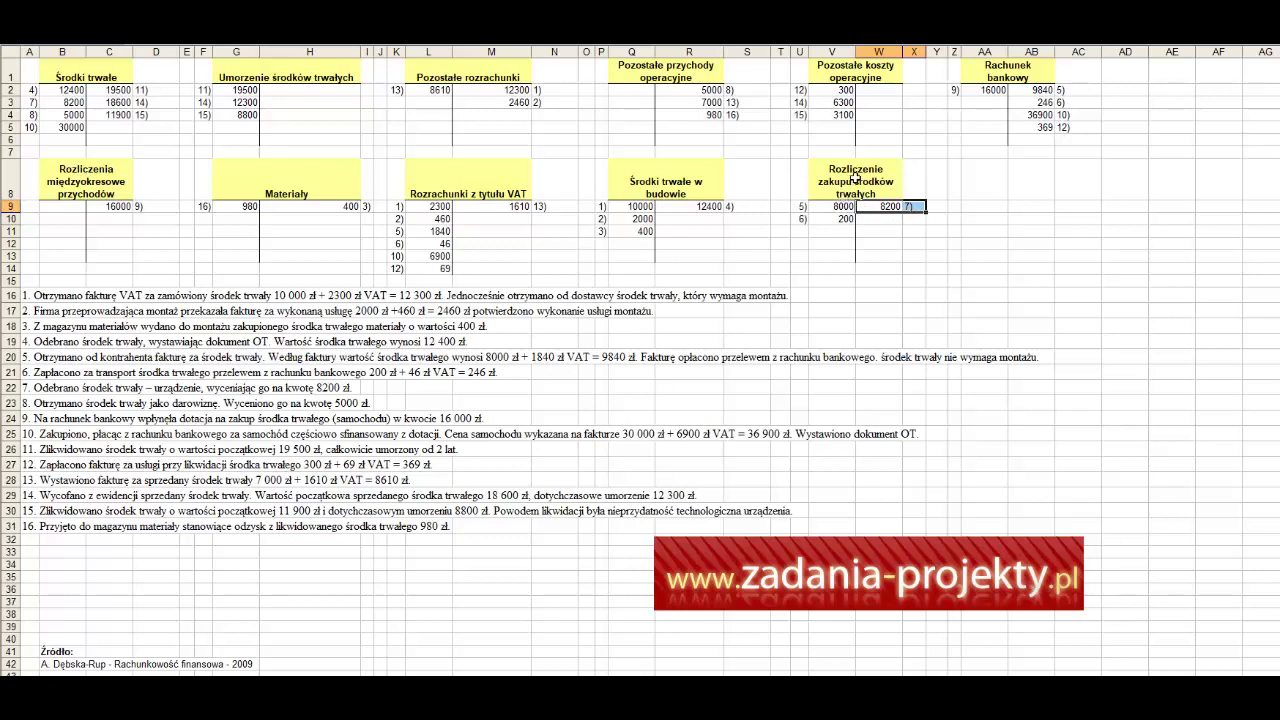
Step: Trace operation 7's transfer from the credit W9 of Rozliczenie zakupu środków trwałych to the debit B3 in Środki trwałe
{"action": "left_click", "coordinate": [826, 188]}
{"action": "left_click_drag", "start_coordinate": [840, 207], "coordinate": [920, 205]}
{"action": "left_click", "coordinate": [887, 206]}
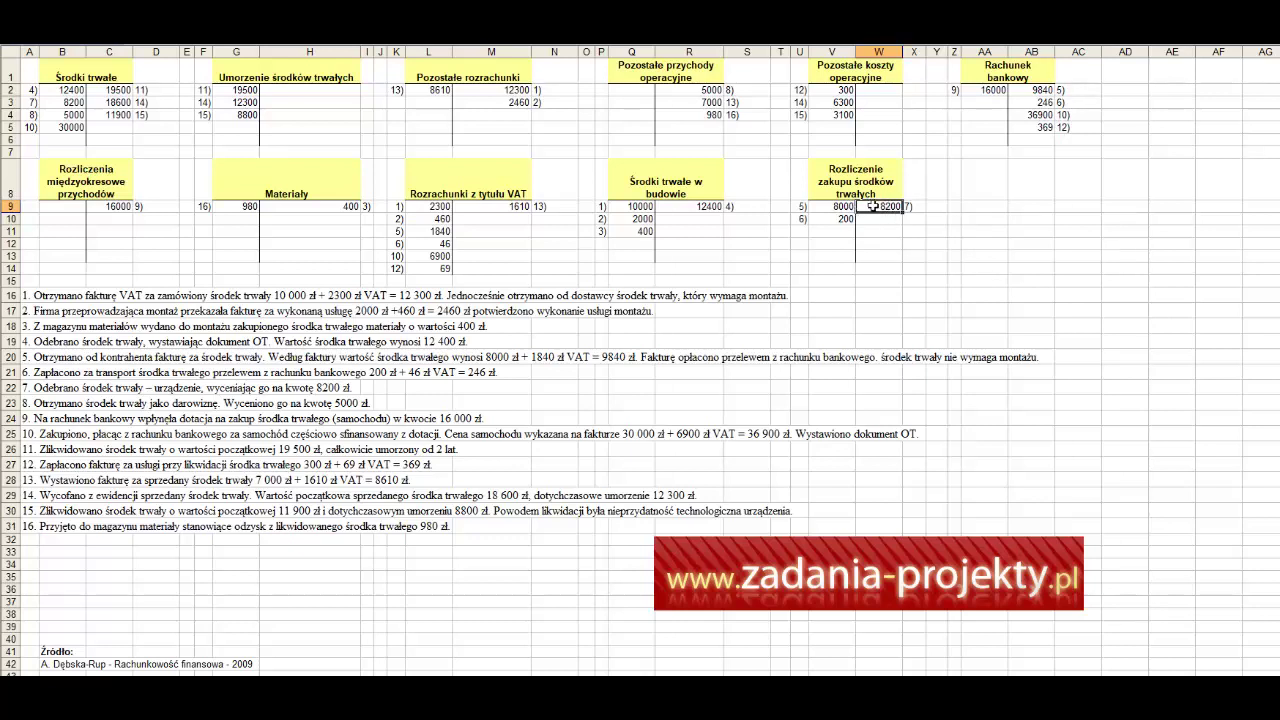
{"action": "left_click_drag", "start_coordinate": [890, 206], "coordinate": [908, 206]}
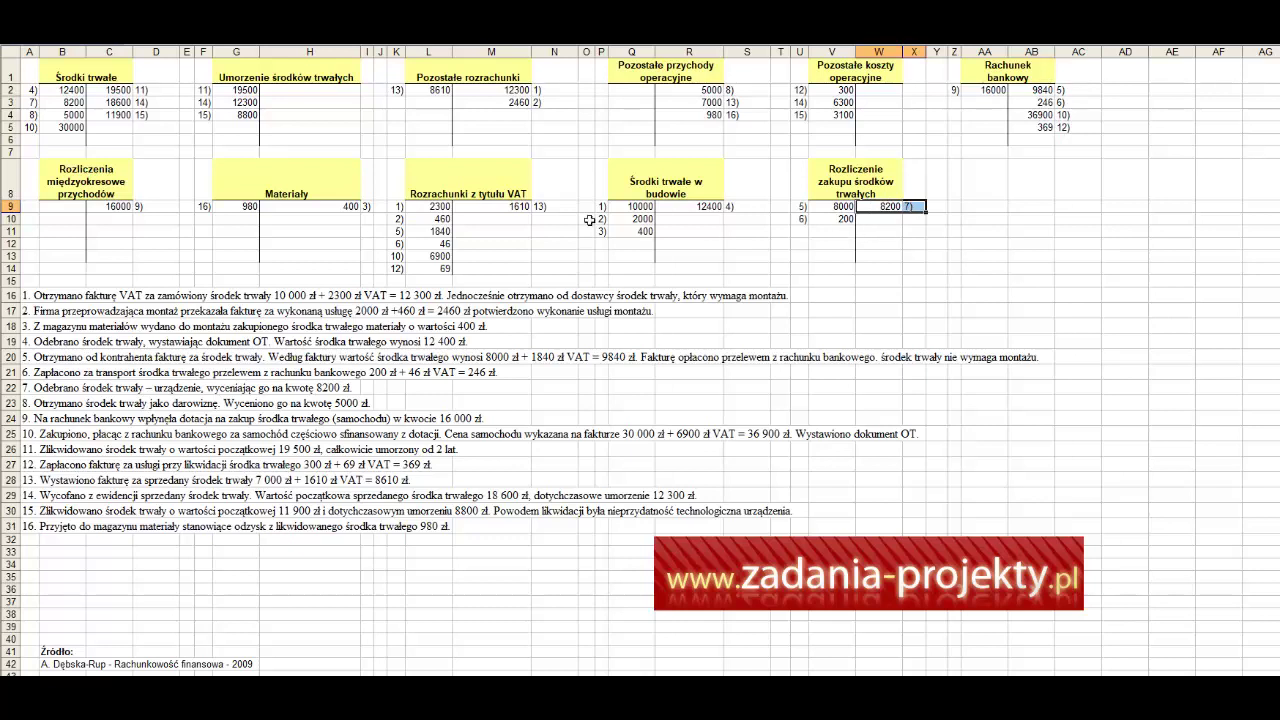
{"action": "mouse_move", "coordinate": [55, 103]}
{"action": "left_mouse_down"}
{"action": "mouse_move", "coordinate": [31, 103]}
{"action": "mouse_move", "coordinate": [31, 115]}
{"action": "mouse_move", "coordinate": [31, 103]}
{"action": "left_mouse_up"}
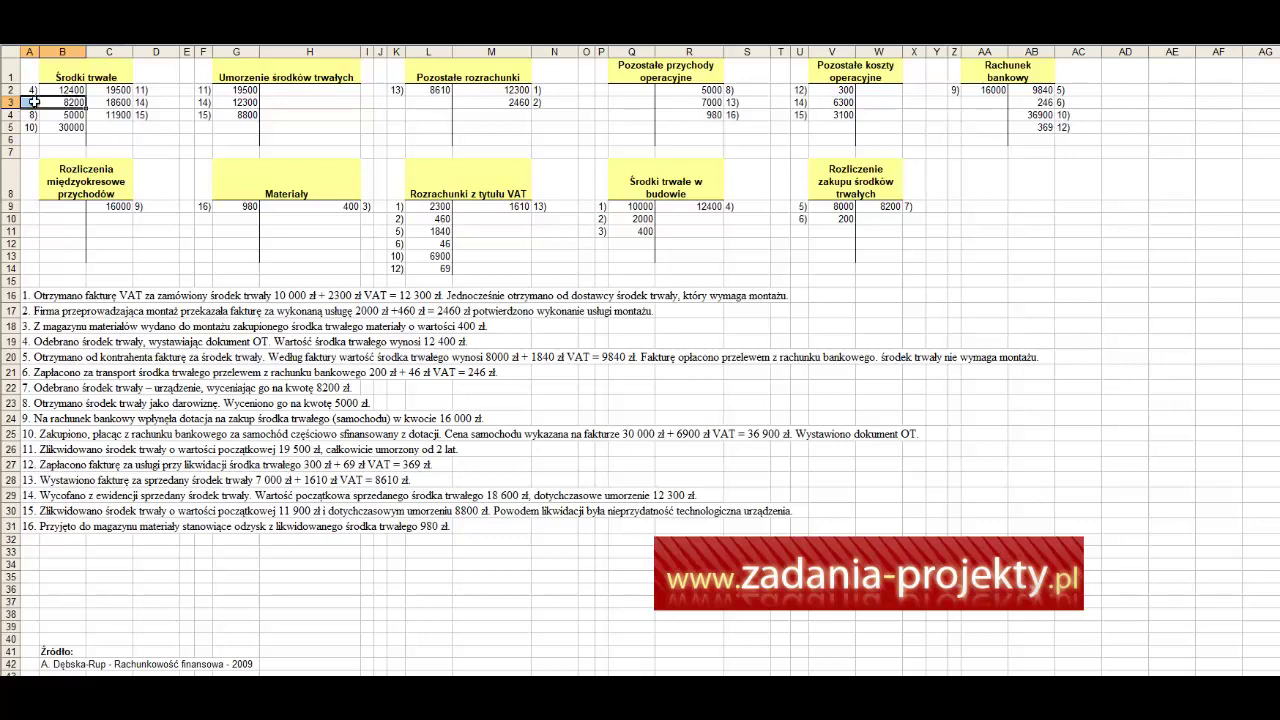
Step: Examine operation 7's debit formula =W9 in B3 of Środki trwałe and relate it to the Rozliczenie zakupu środków trwałych account
{"action": "left_click_drag", "start_coordinate": [32, 103], "coordinate": [55, 103]}
{"action": "key", "text": "Tab"}
{"action": "type", "text": "=W9"}
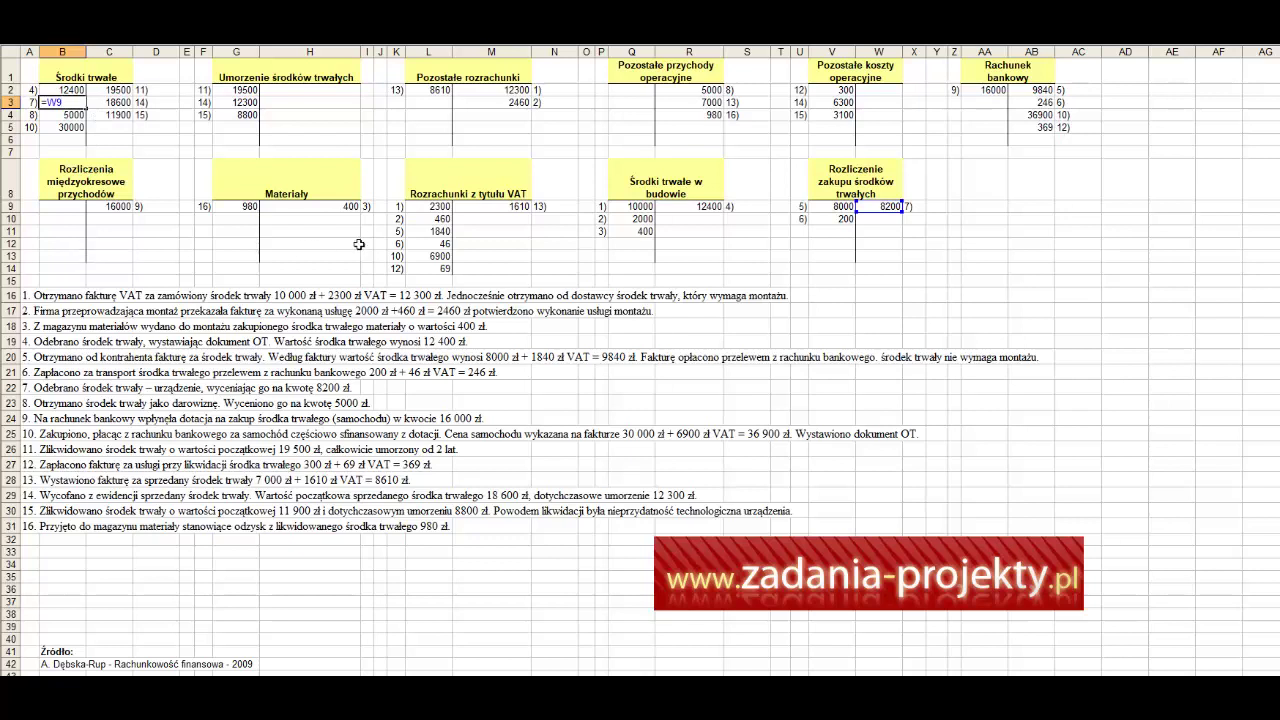
{"action": "key", "text": "Return"}
{"action": "left_click", "coordinate": [833, 187]}
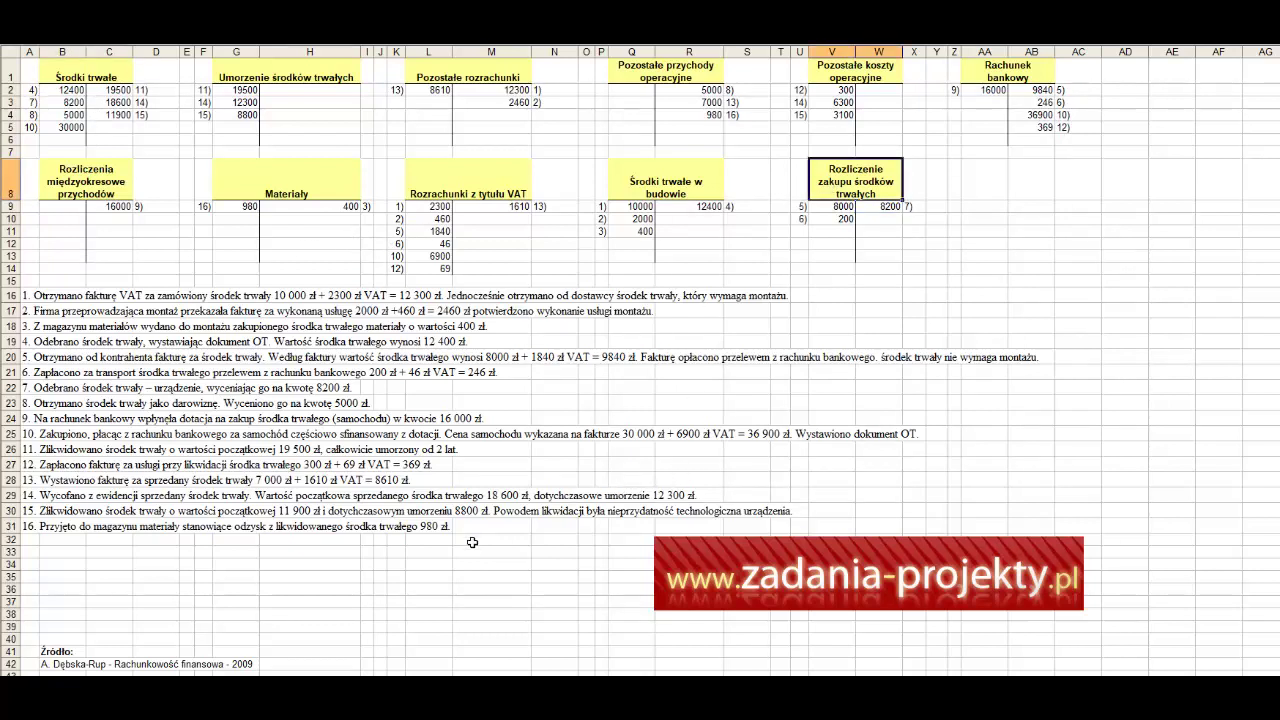
Step: Examine operation 8 in row 23, the donated fixed asset, and relate it to its debit entry A4:B4 in Środki trwałe
{"action": "left_click", "coordinate": [28, 403]}
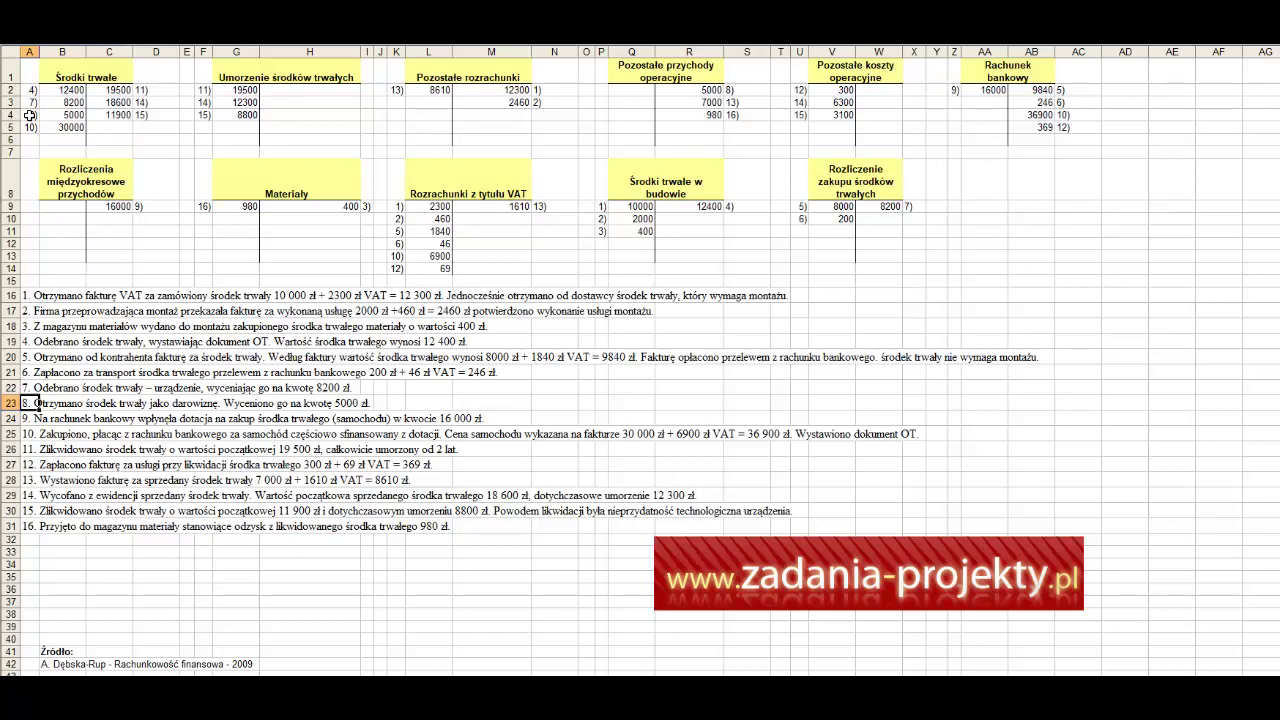
{"action": "left_click_drag", "start_coordinate": [30, 115], "coordinate": [48, 113]}
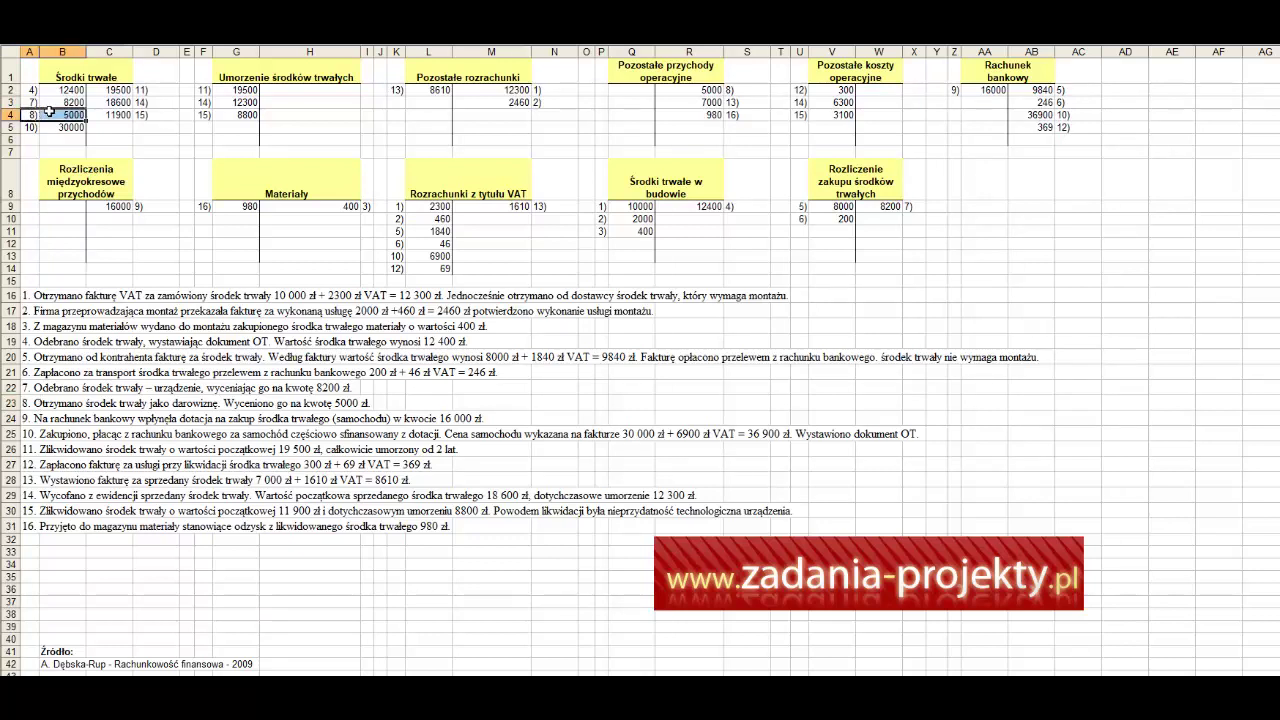
{"action": "left_click", "coordinate": [76, 77]}
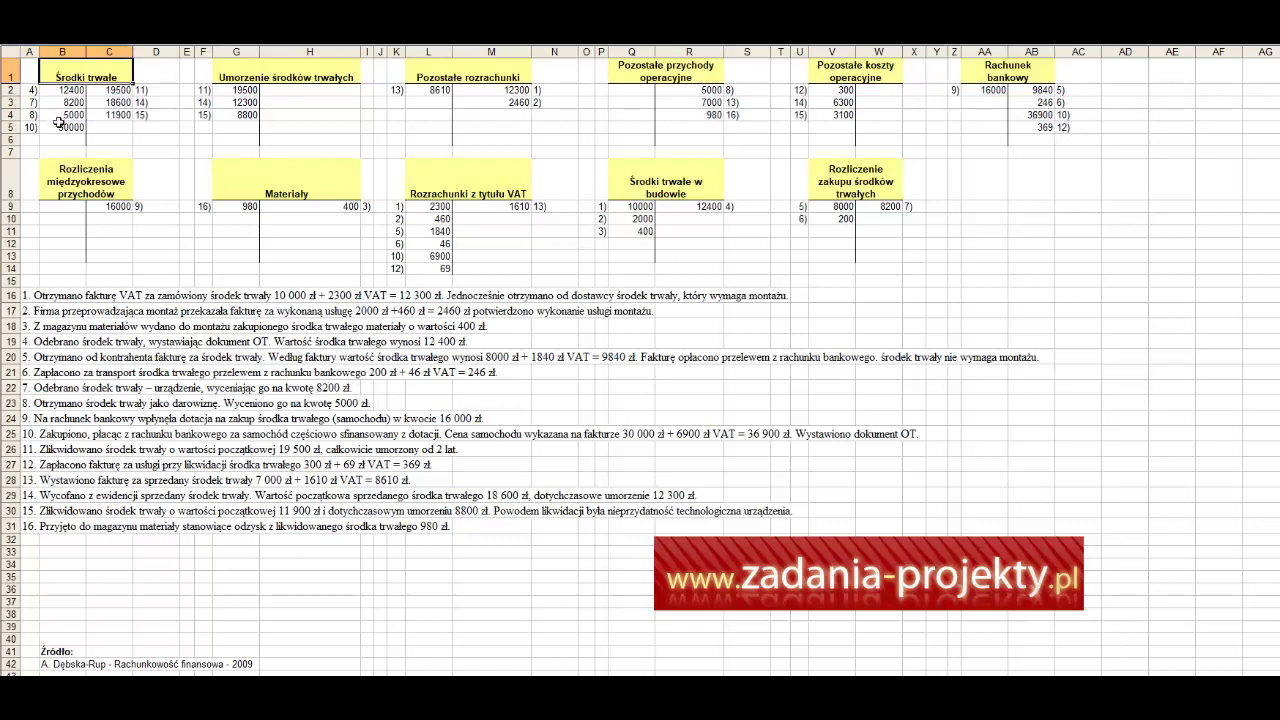
{"action": "left_click_drag", "start_coordinate": [30, 115], "coordinate": [58, 112]}
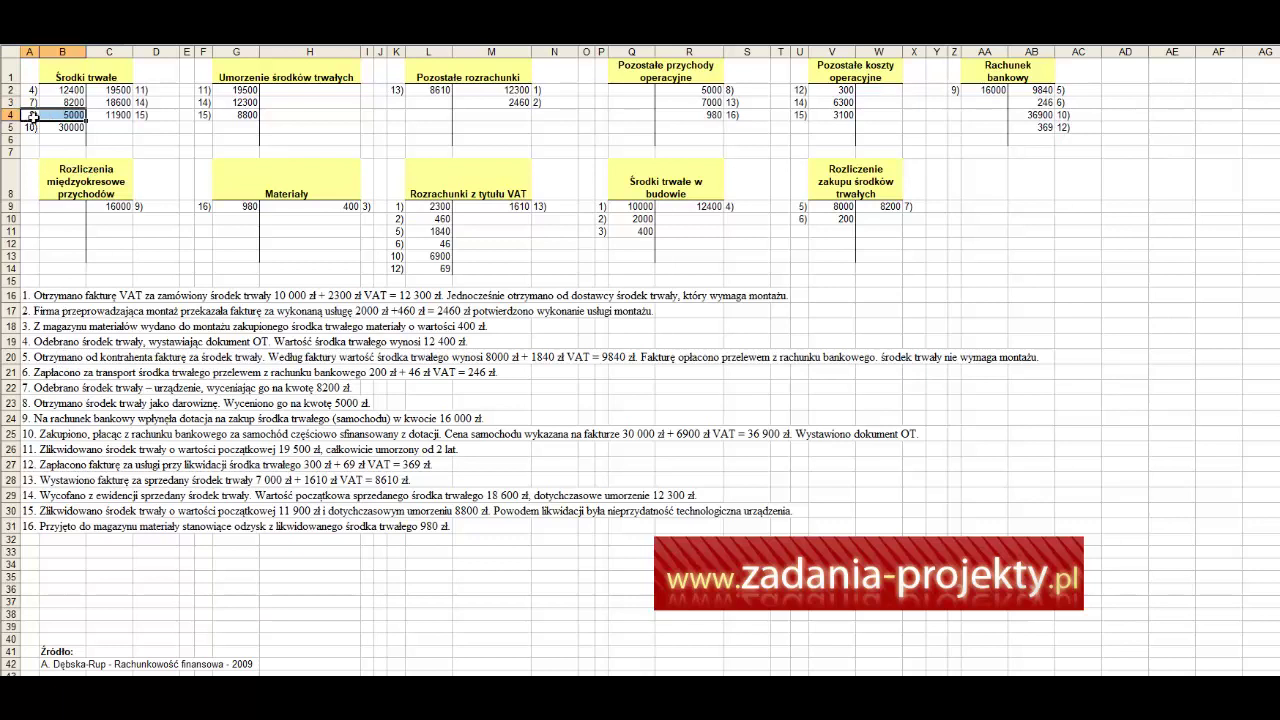
{"action": "left_click", "coordinate": [32, 116]}
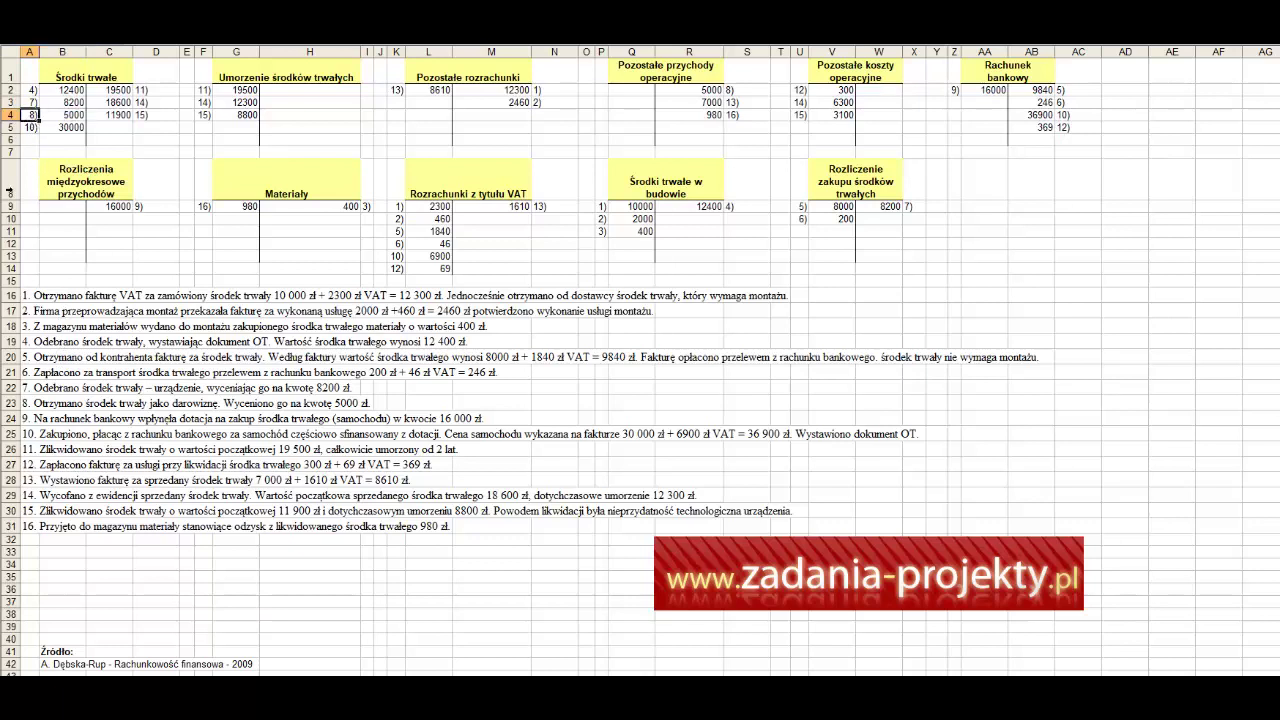
Step: Trace operation 8's credit in R2:S2 of Pozostałe przychody operacyjne against the debit A4:B4 in Środki trwałe
{"action": "left_click", "coordinate": [27, 403]}
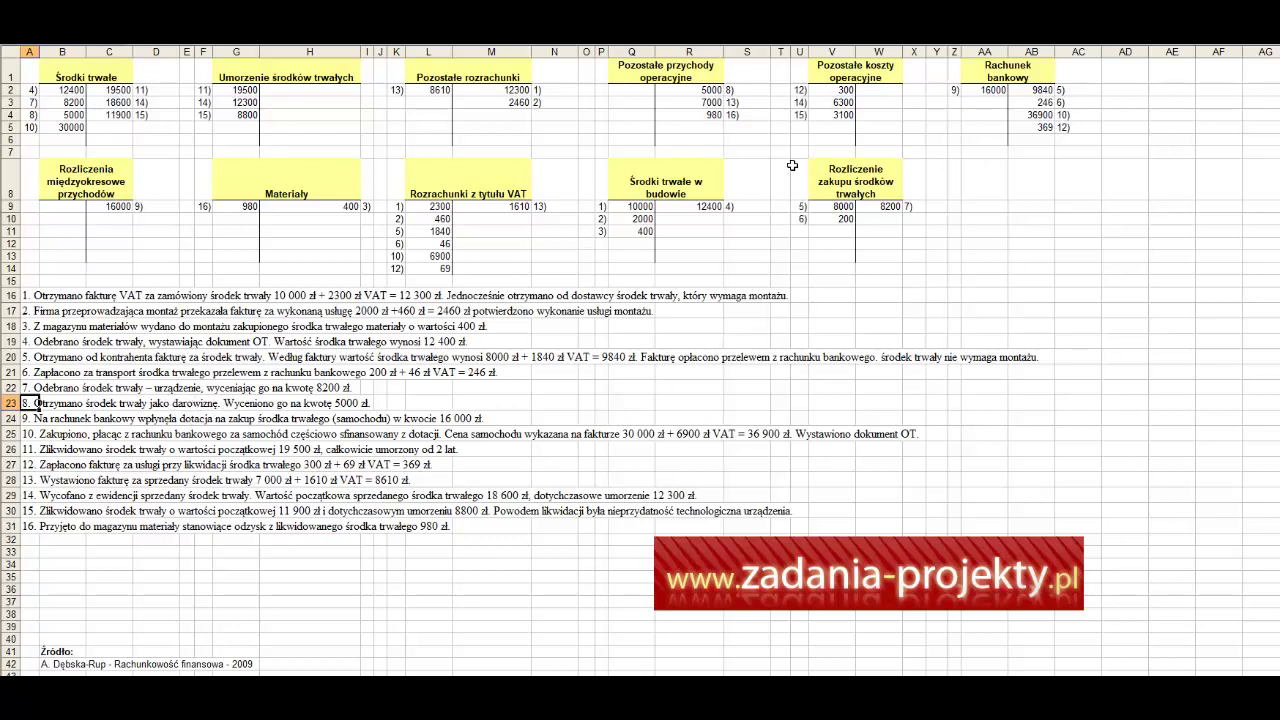
{"action": "left_click", "coordinate": [694, 73]}
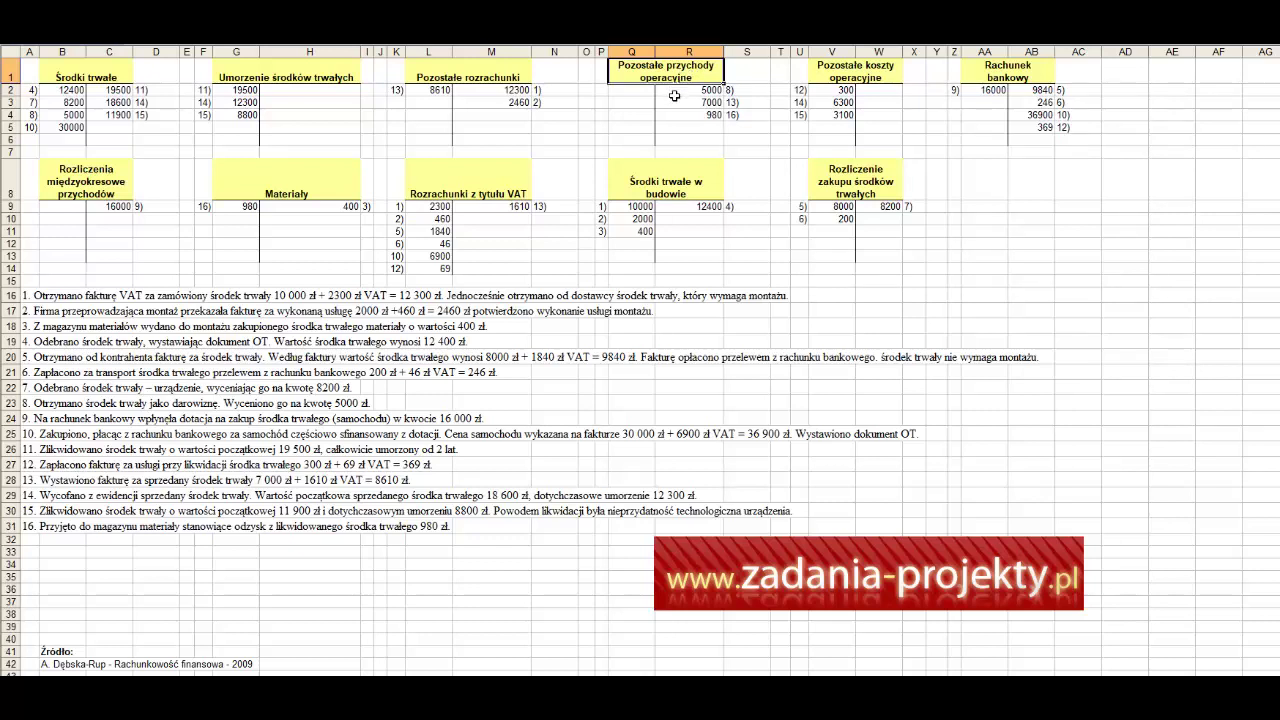
{"action": "left_click", "coordinate": [698, 91]}
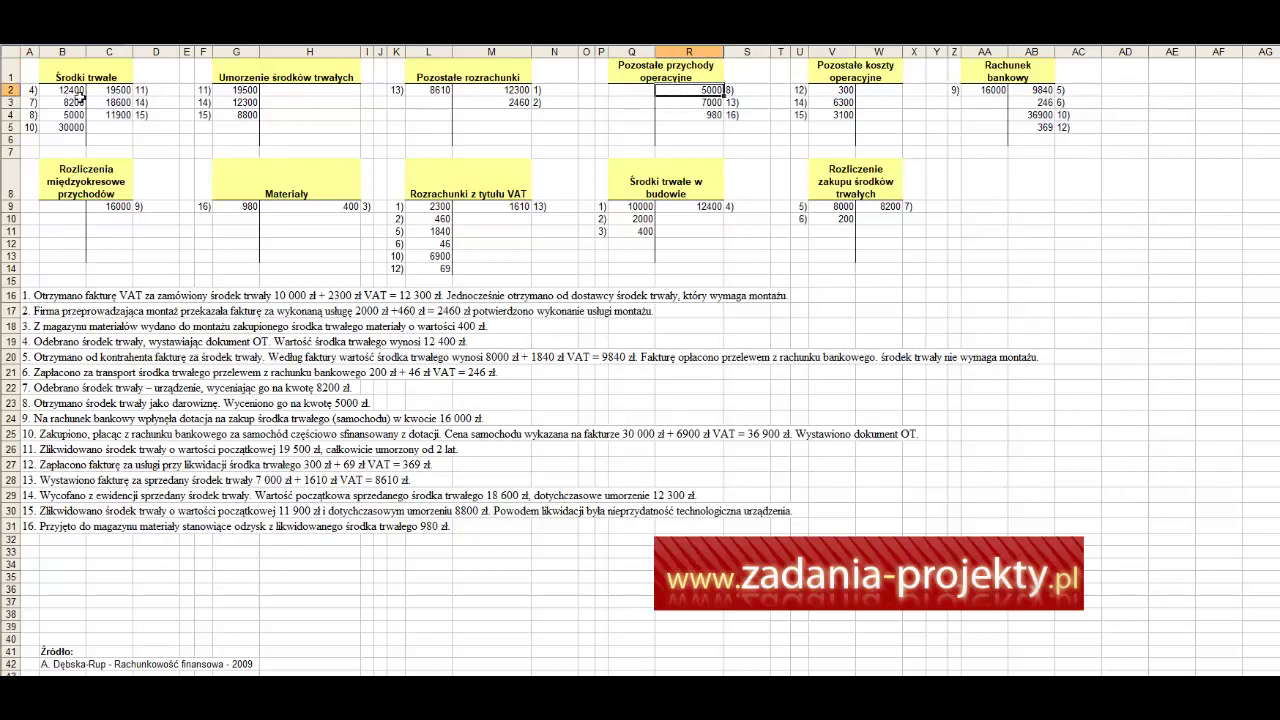
{"action": "left_click_drag", "start_coordinate": [60, 115], "coordinate": [30, 115]}
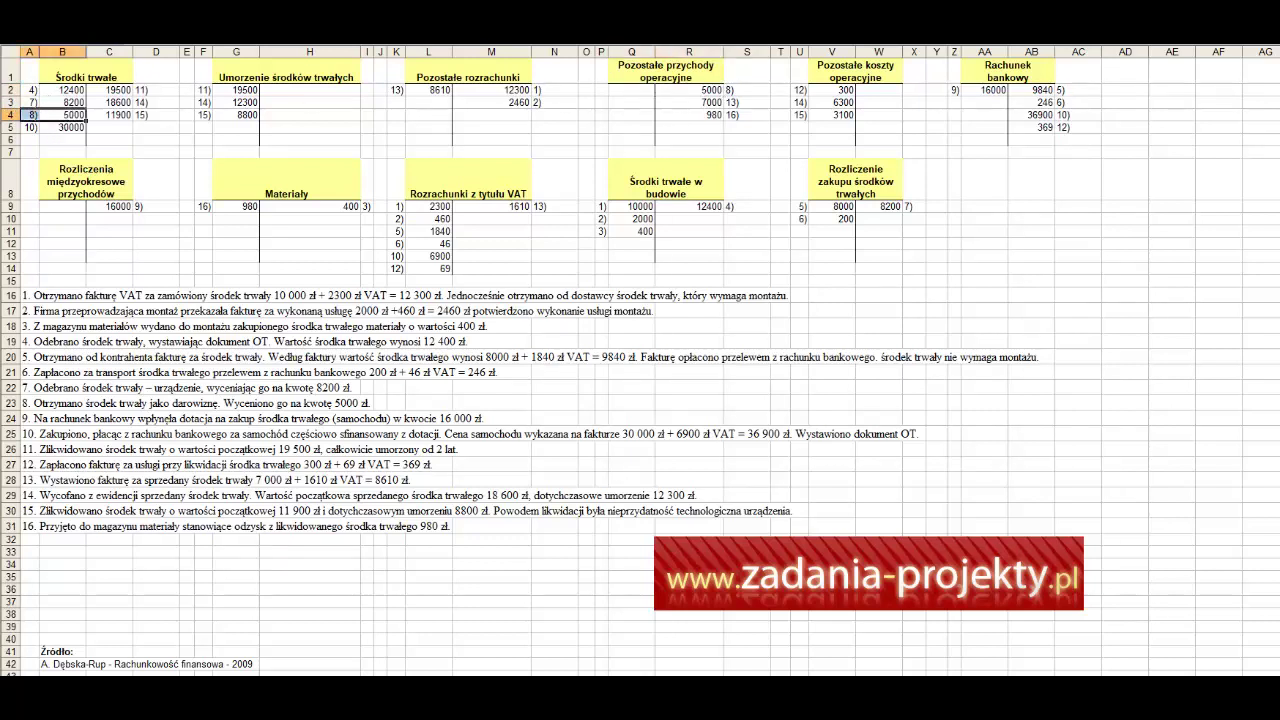
{"action": "left_click", "coordinate": [698, 91]}
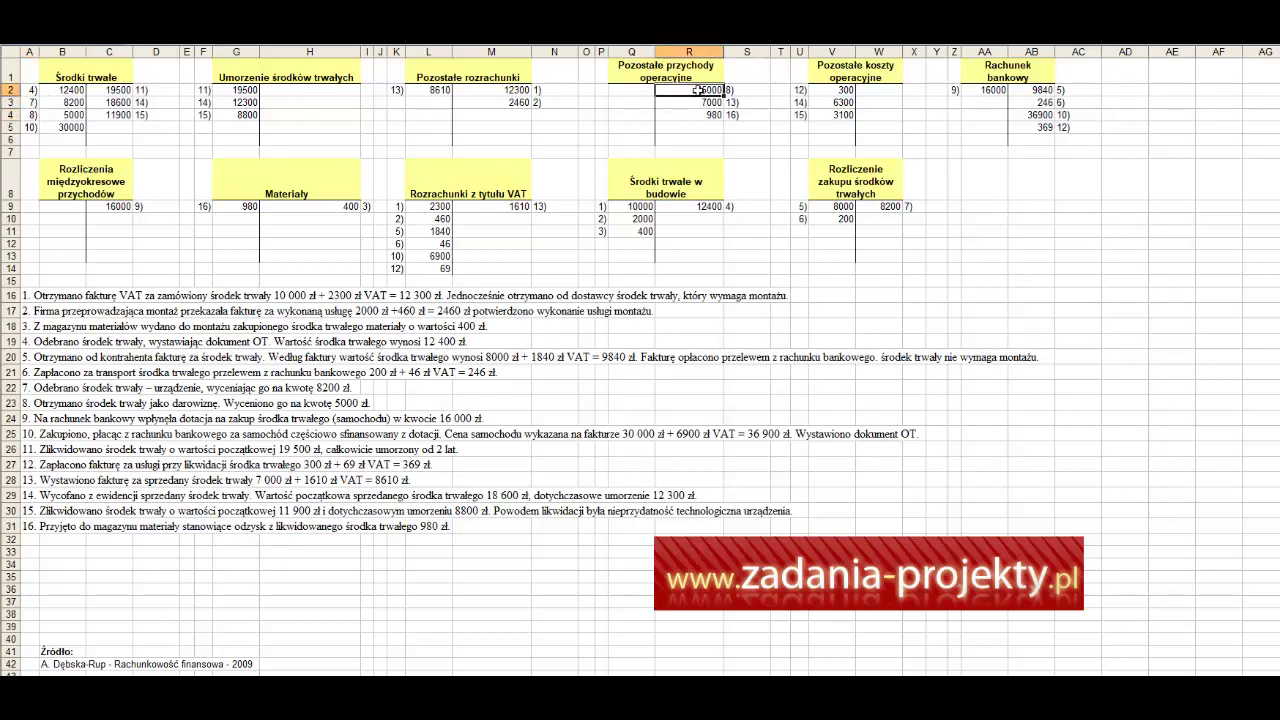
{"action": "left_click_drag", "start_coordinate": [698, 91], "coordinate": [742, 90]}
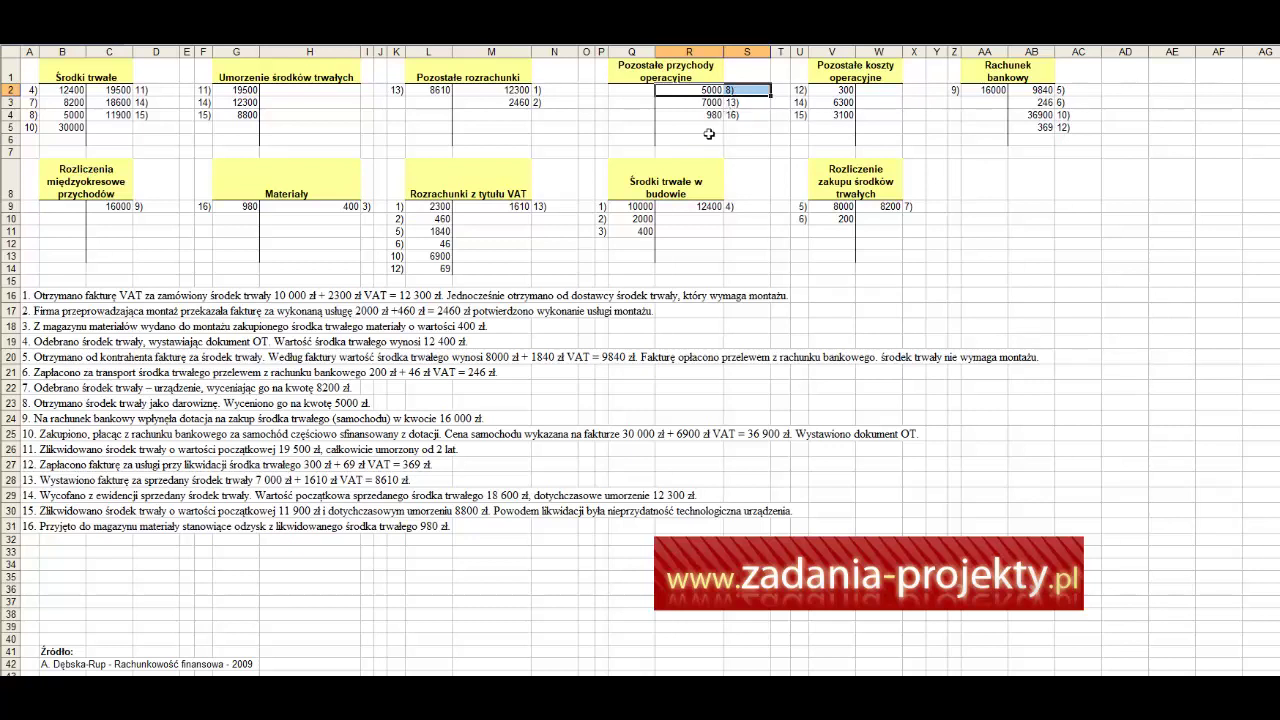
Step: Relate operation 9's grant in row 24 to the debit Z2:AA2 in Rachunek bankowy and the credit C9 in Rozliczenia międzyokresowe przychodów
{"action": "left_click", "coordinate": [29, 418]}
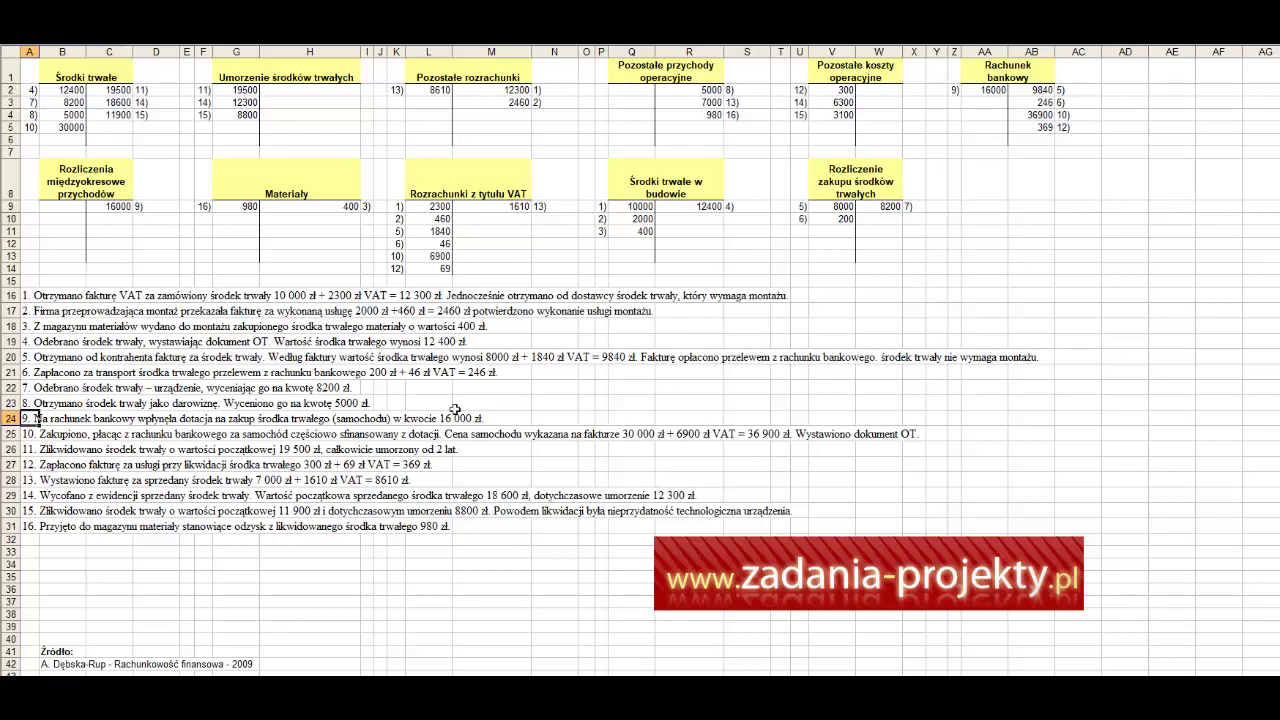
{"action": "left_click", "coordinate": [1003, 78]}
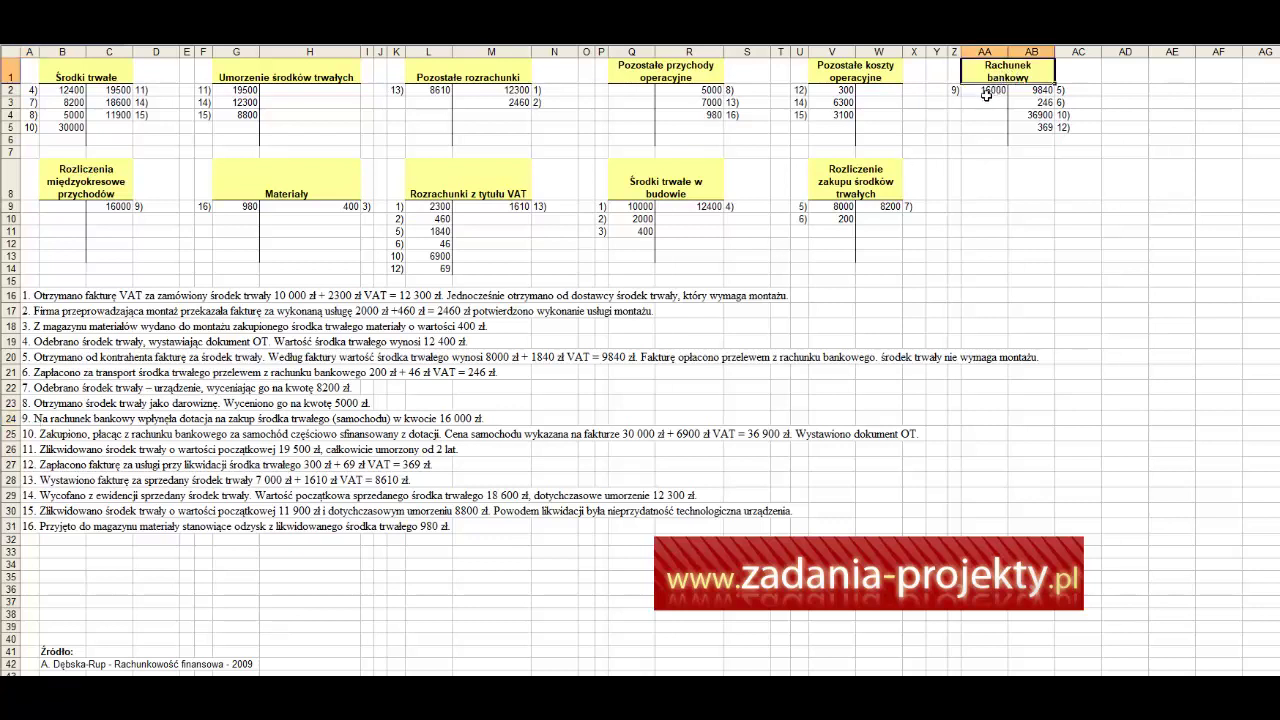
{"action": "left_click_drag", "start_coordinate": [953, 90], "coordinate": [980, 100]}
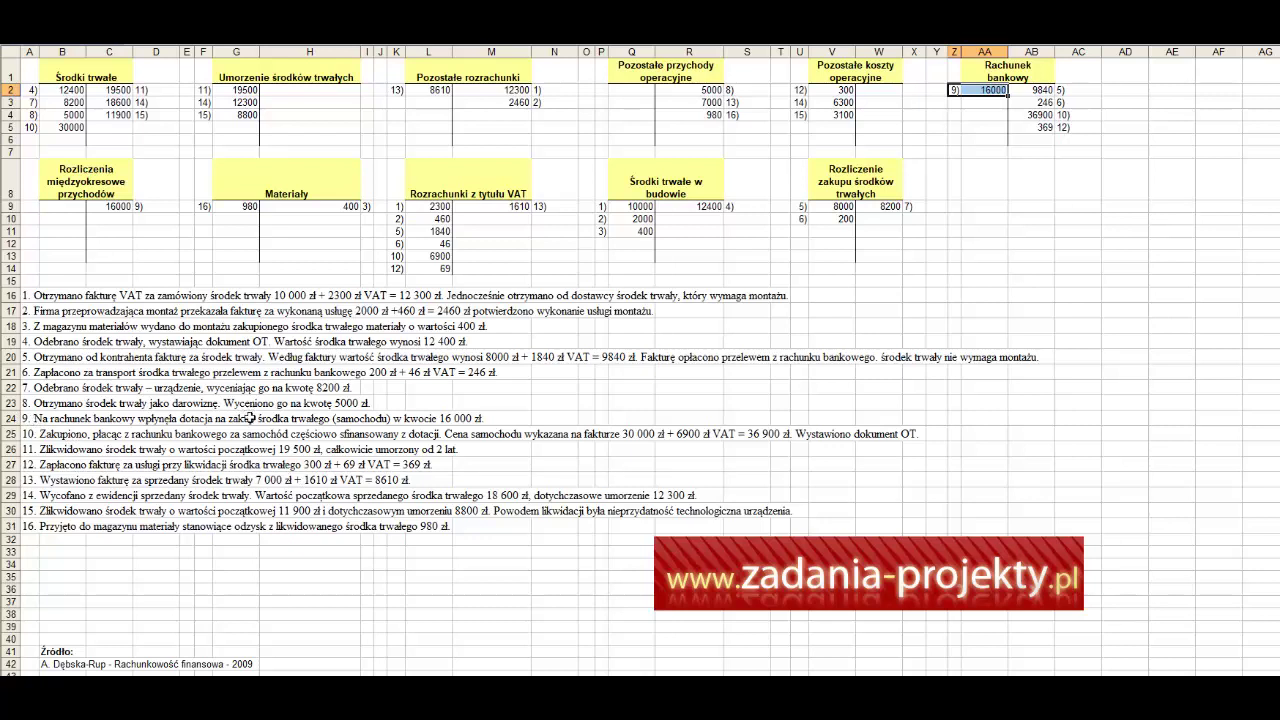
{"action": "left_click", "coordinate": [655, 193]}
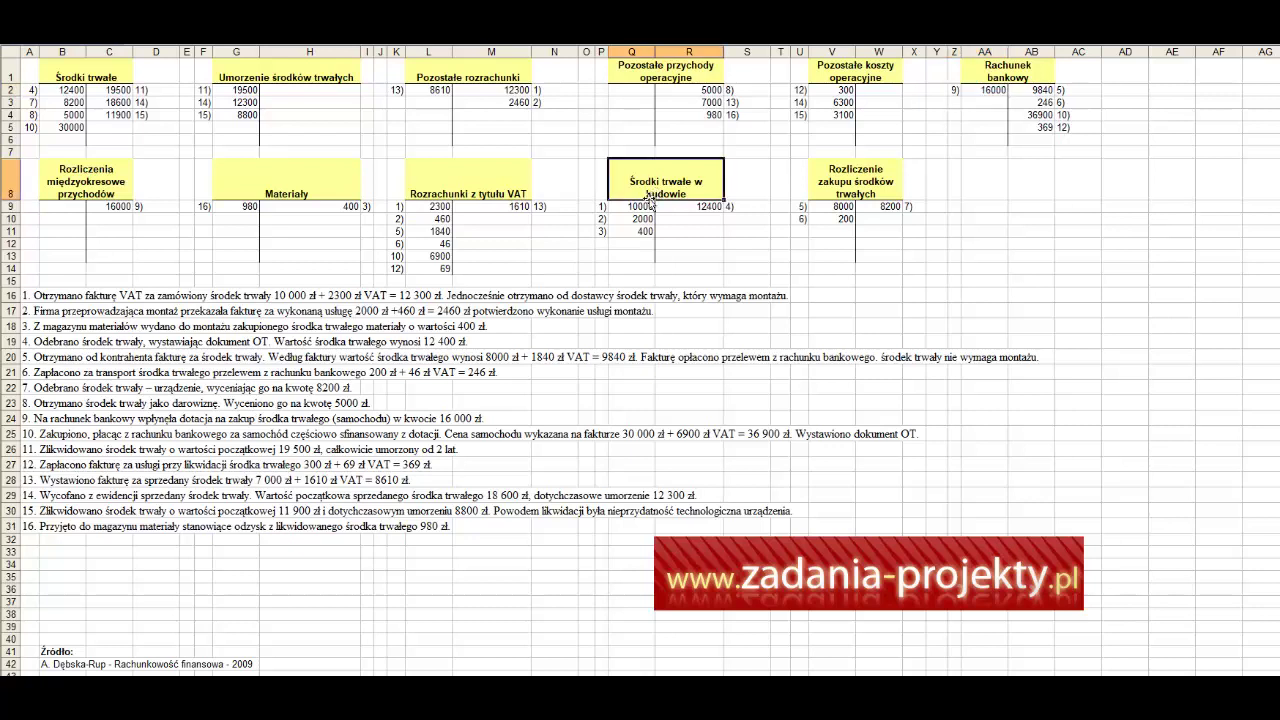
{"action": "left_click", "coordinate": [128, 195]}
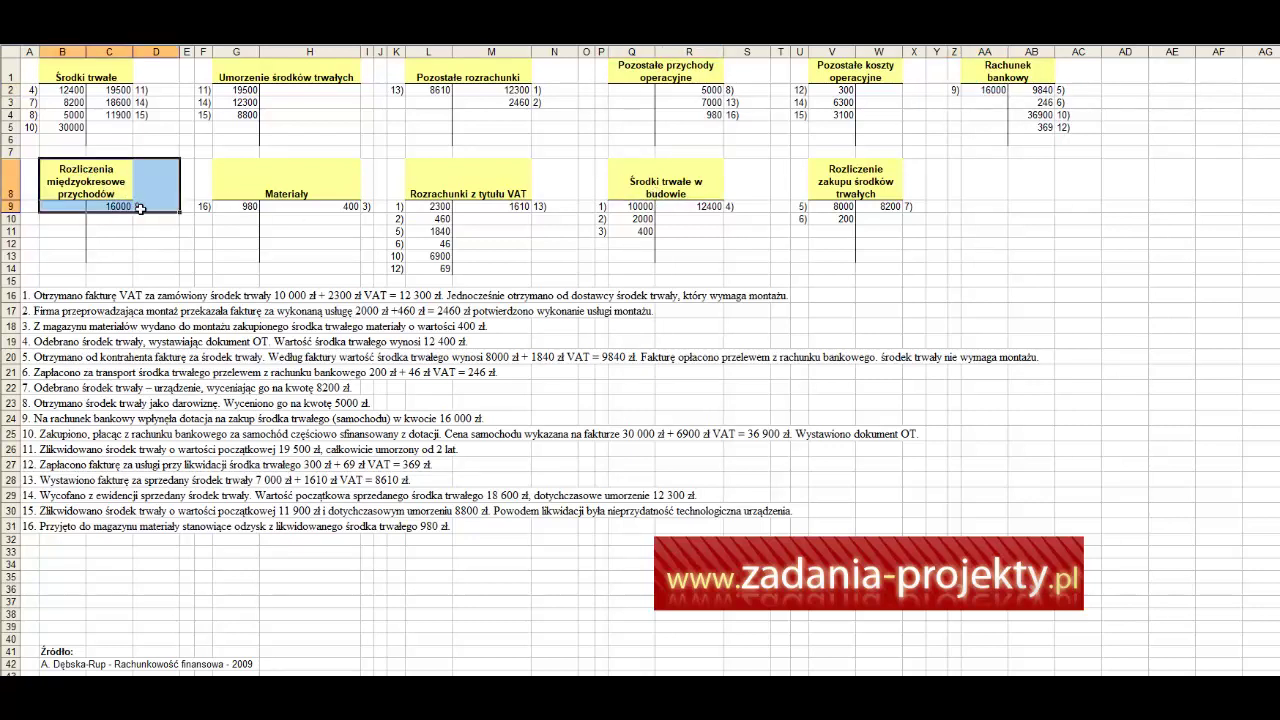
{"action": "left_click_drag", "start_coordinate": [122, 206], "coordinate": [93, 206]}
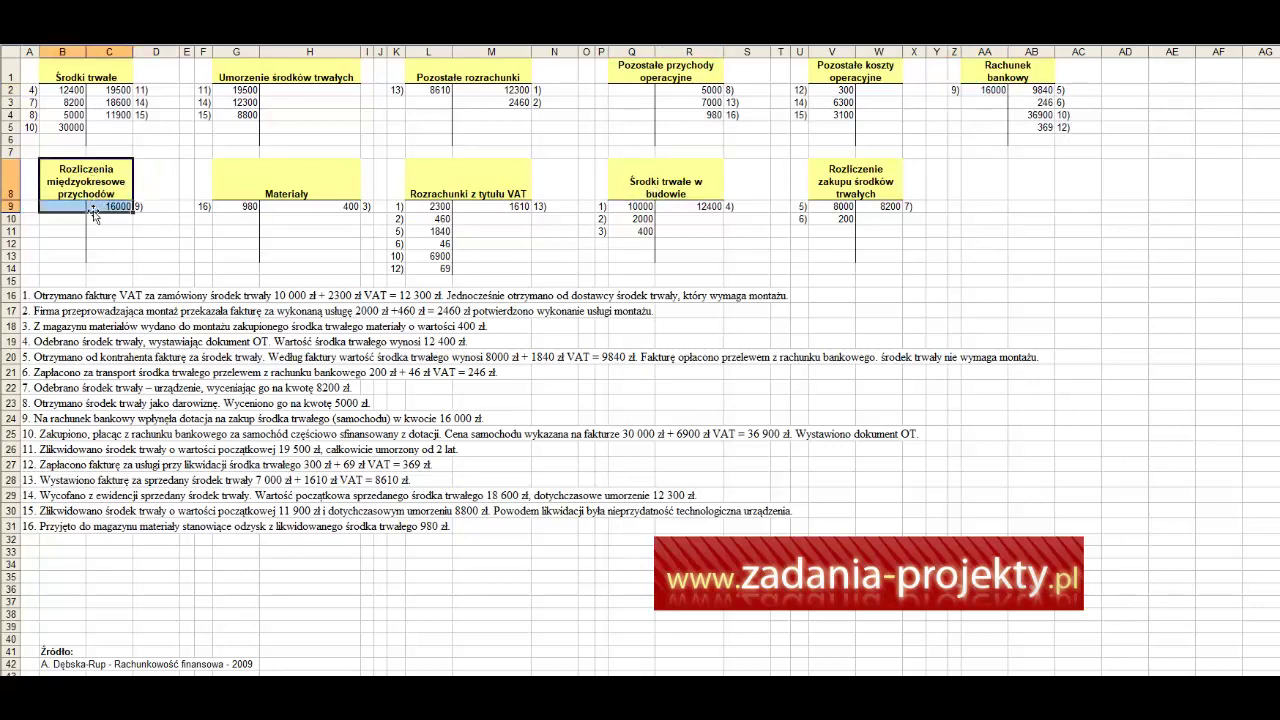
Step: Examine operation 10 in row 25 and relate the debit A5:B5 in Środki trwałe to the credit AB4:AC4 in Rachunek bankowy
{"action": "left_click", "coordinate": [72, 437]}
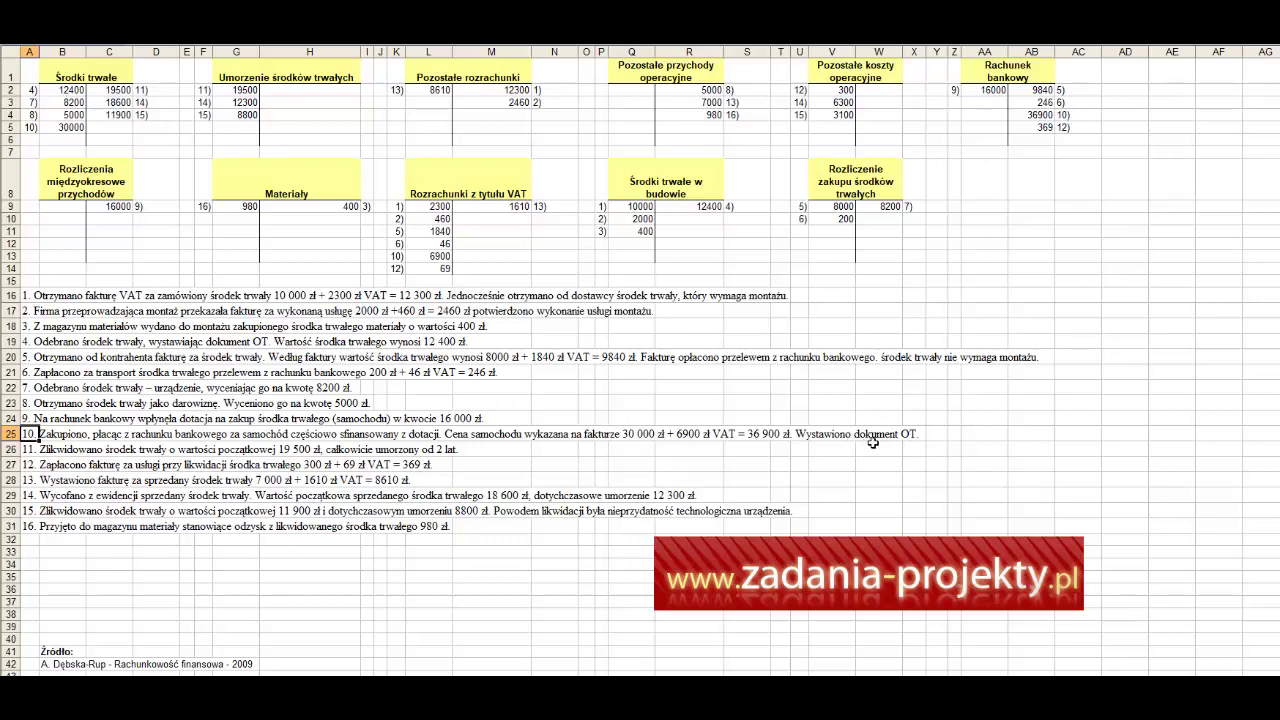
{"action": "left_click_drag", "start_coordinate": [24, 128], "coordinate": [69, 129]}
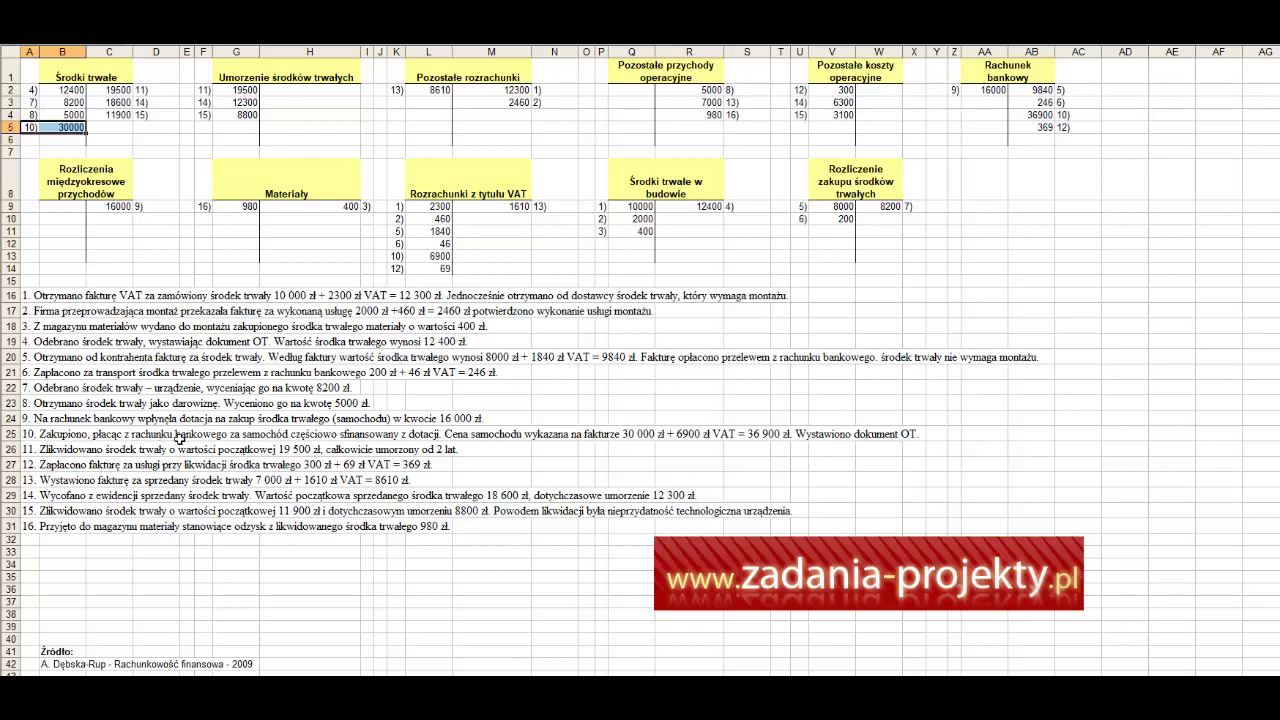
{"action": "left_click", "coordinate": [1047, 71]}
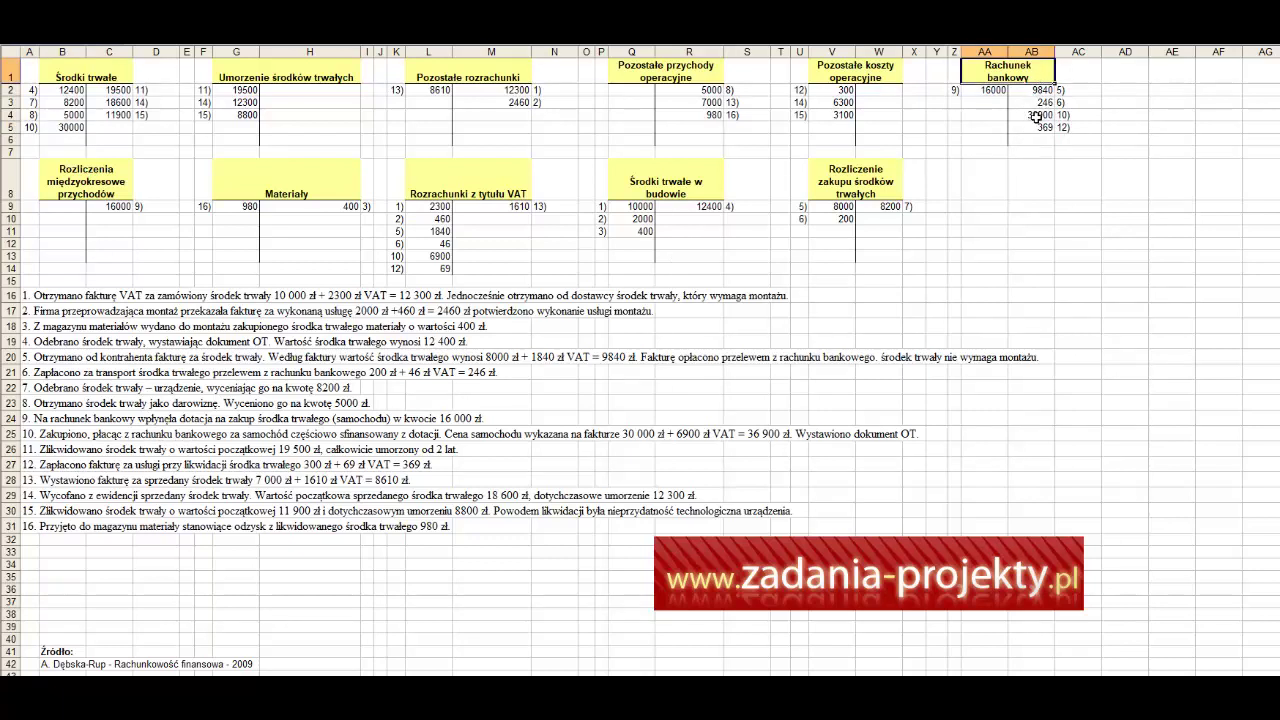
{"action": "left_click_drag", "start_coordinate": [1037, 117], "coordinate": [1057, 118]}
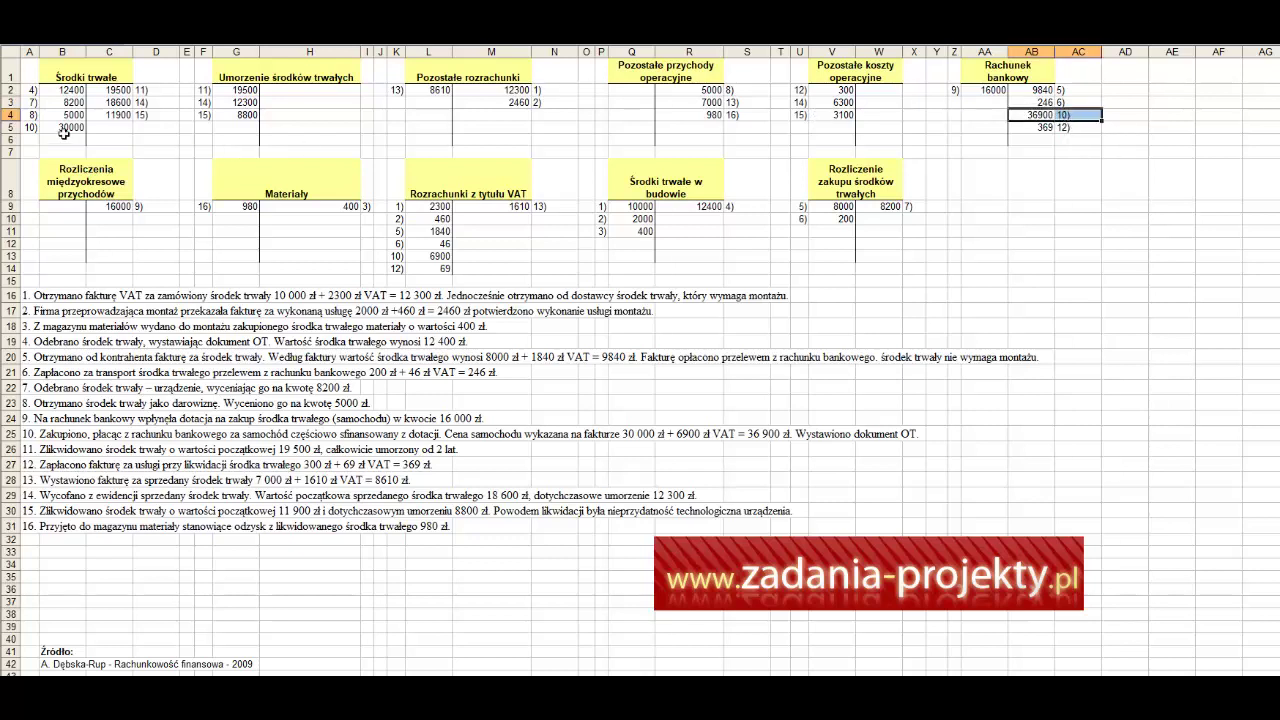
{"action": "left_click_drag", "start_coordinate": [62, 130], "coordinate": [33, 127]}
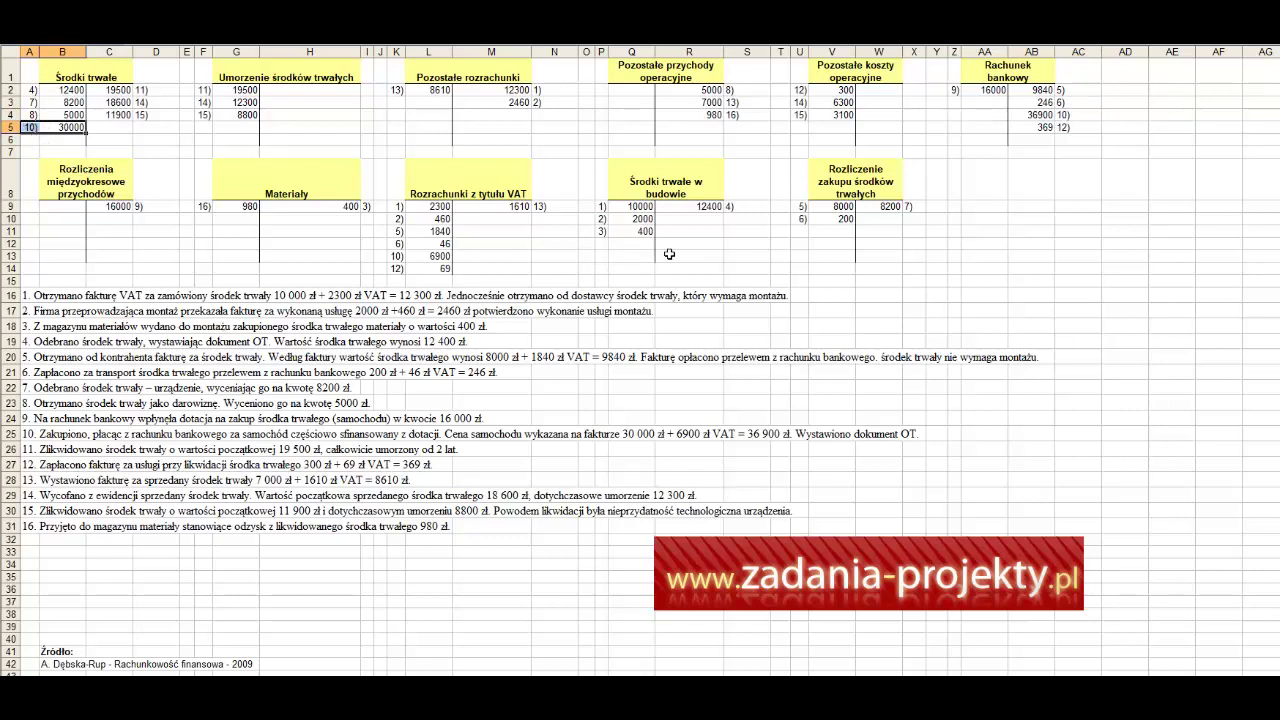
Step: Inspect operation 10's VAT formula =B5*0.23 in L13 of Rozrachunki z tytułu VAT
{"action": "left_click", "coordinate": [462, 178]}
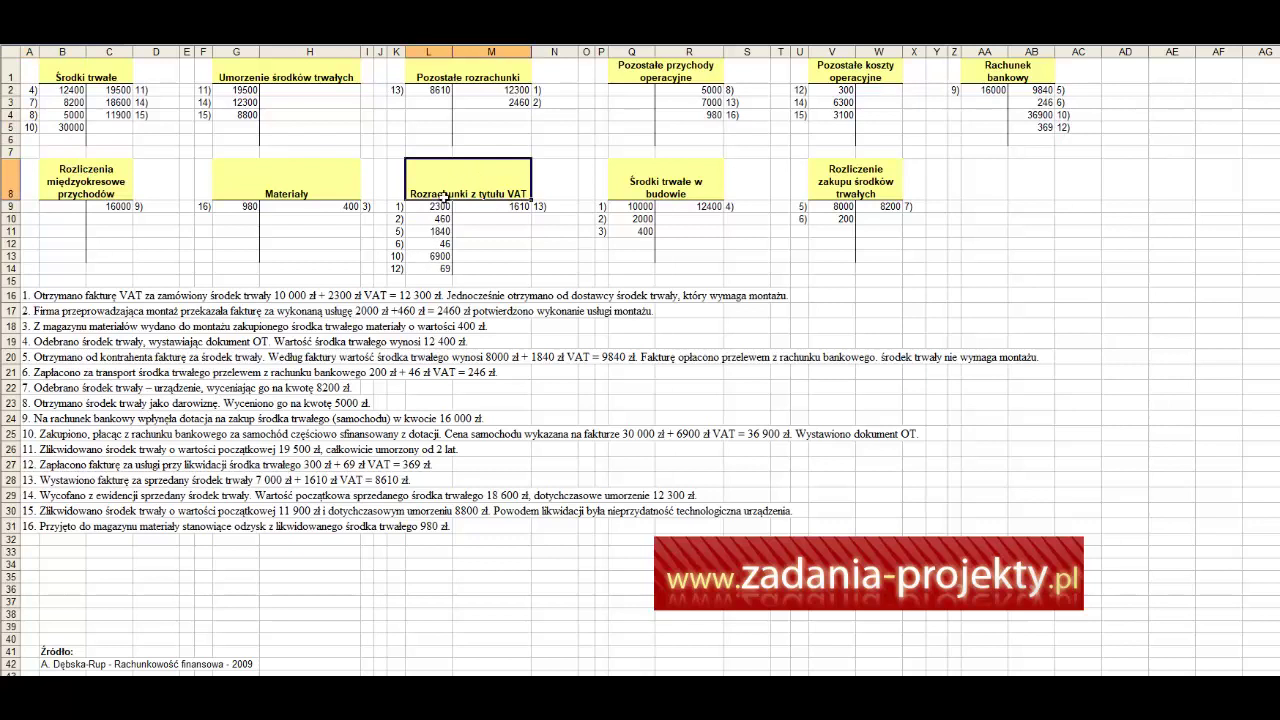
{"action": "double_click", "coordinate": [436, 256]}
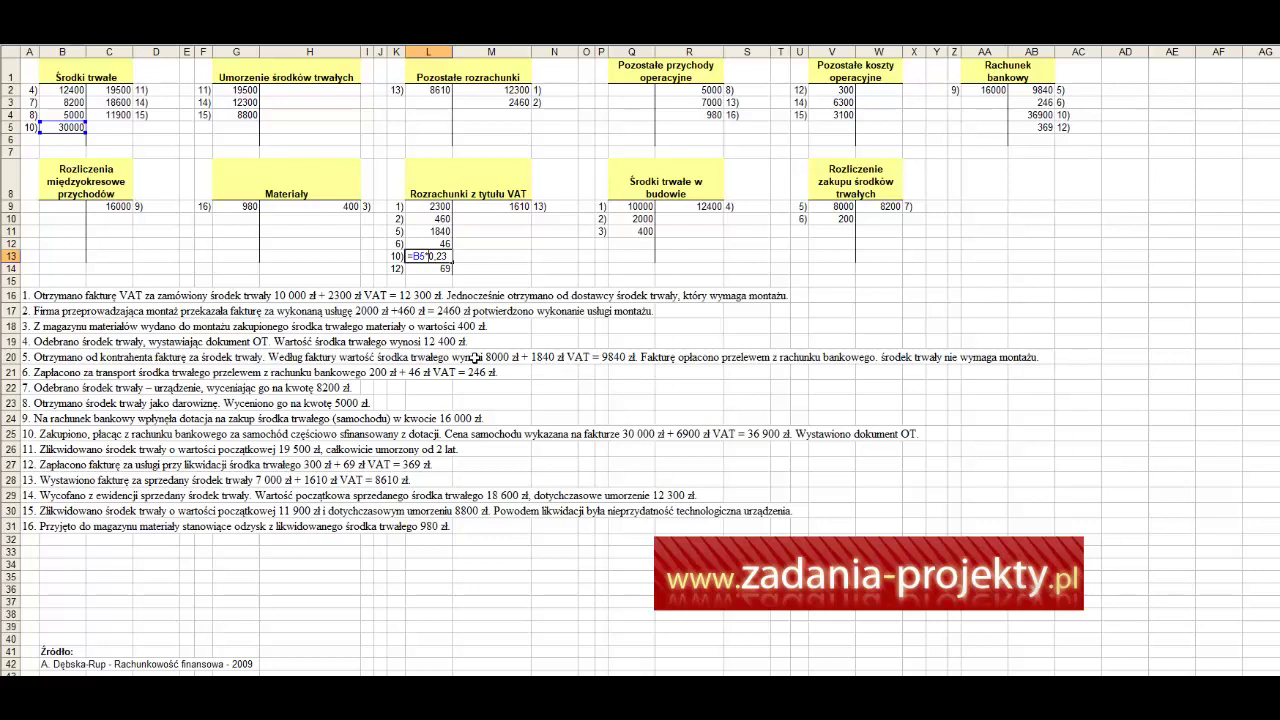
{"action": "key", "text": "Return"}
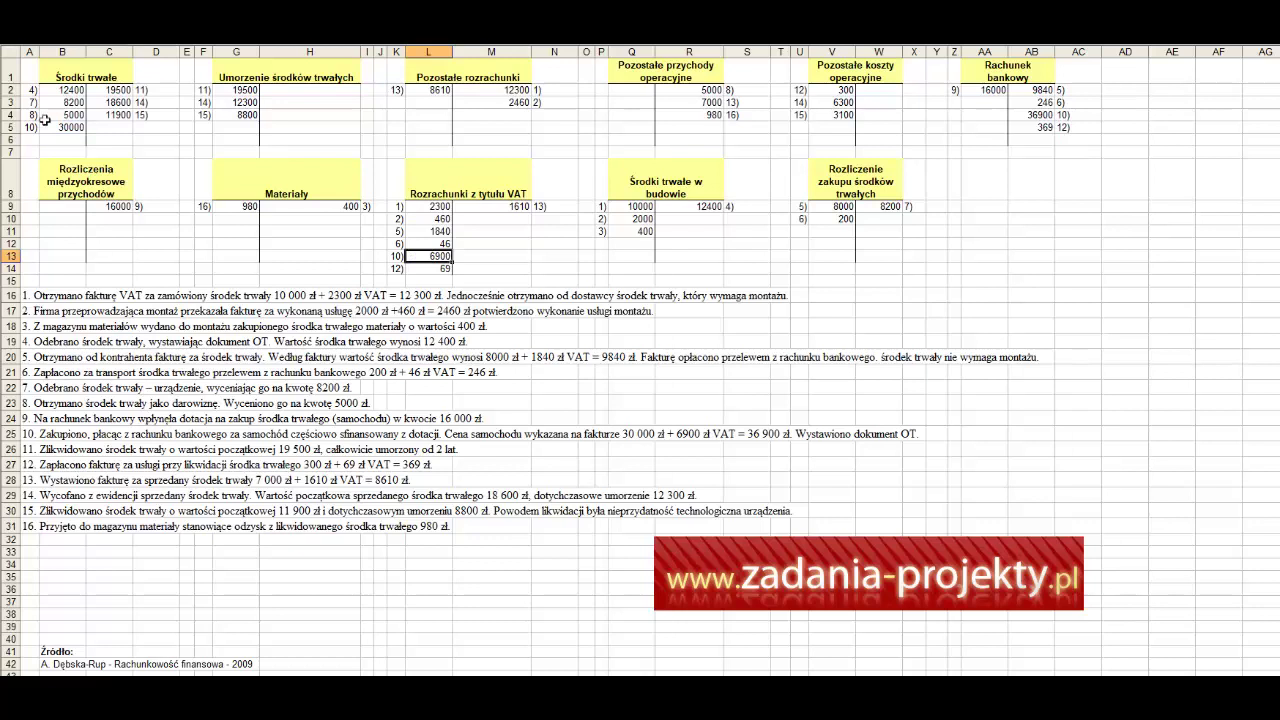
Step: Compare the Środki trwałe, Rozrachunki z tytułu VAT, Rachunek bankowy and Pozostałe rozrachunki accounts by highlighting each one's entries
{"action": "left_click_drag", "start_coordinate": [41, 91], "coordinate": [141, 123]}
{"action": "left_click_drag", "start_coordinate": [470, 173], "coordinate": [441, 271]}
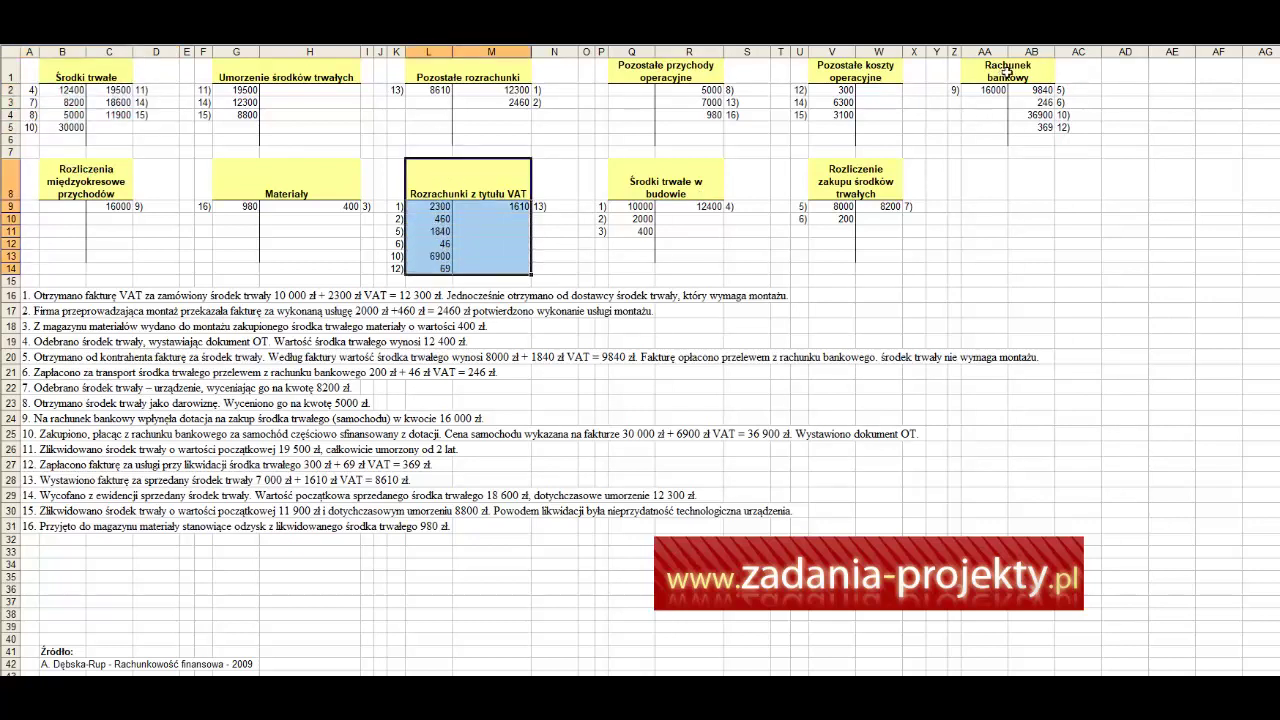
{"action": "left_click_drag", "start_coordinate": [1004, 72], "coordinate": [1073, 139]}
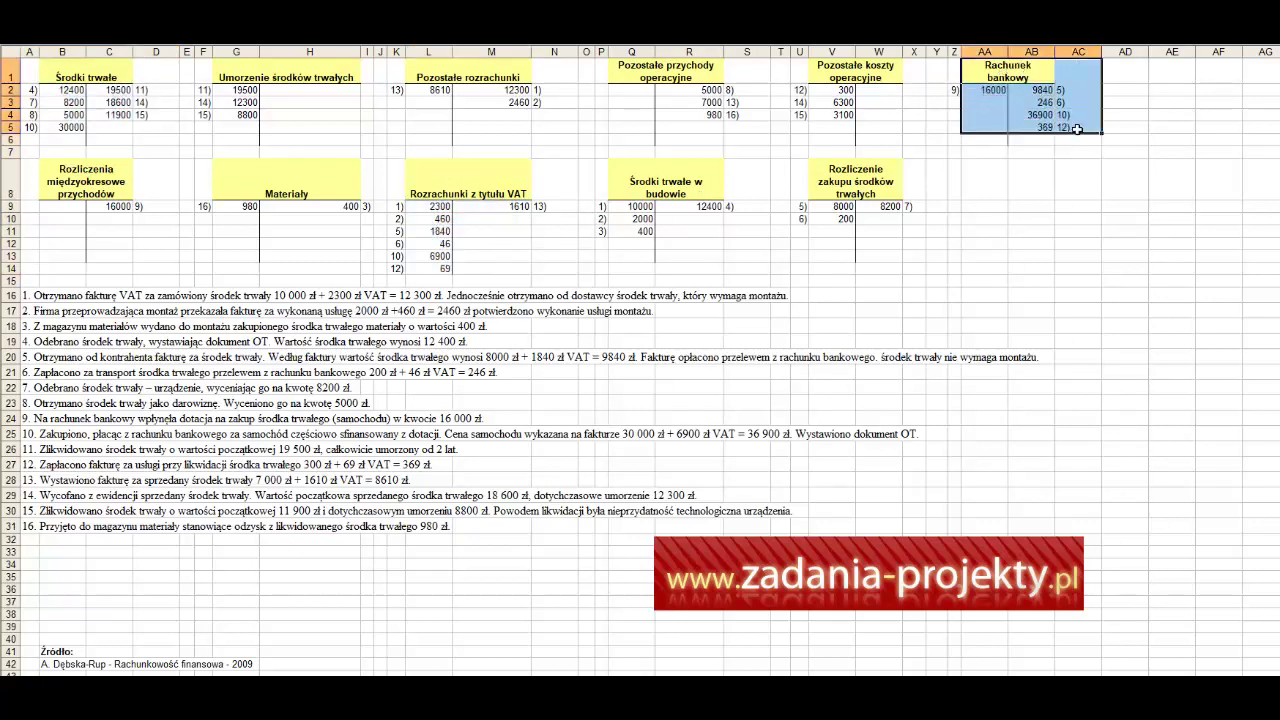
{"action": "left_click_drag", "start_coordinate": [427, 72], "coordinate": [438, 108]}
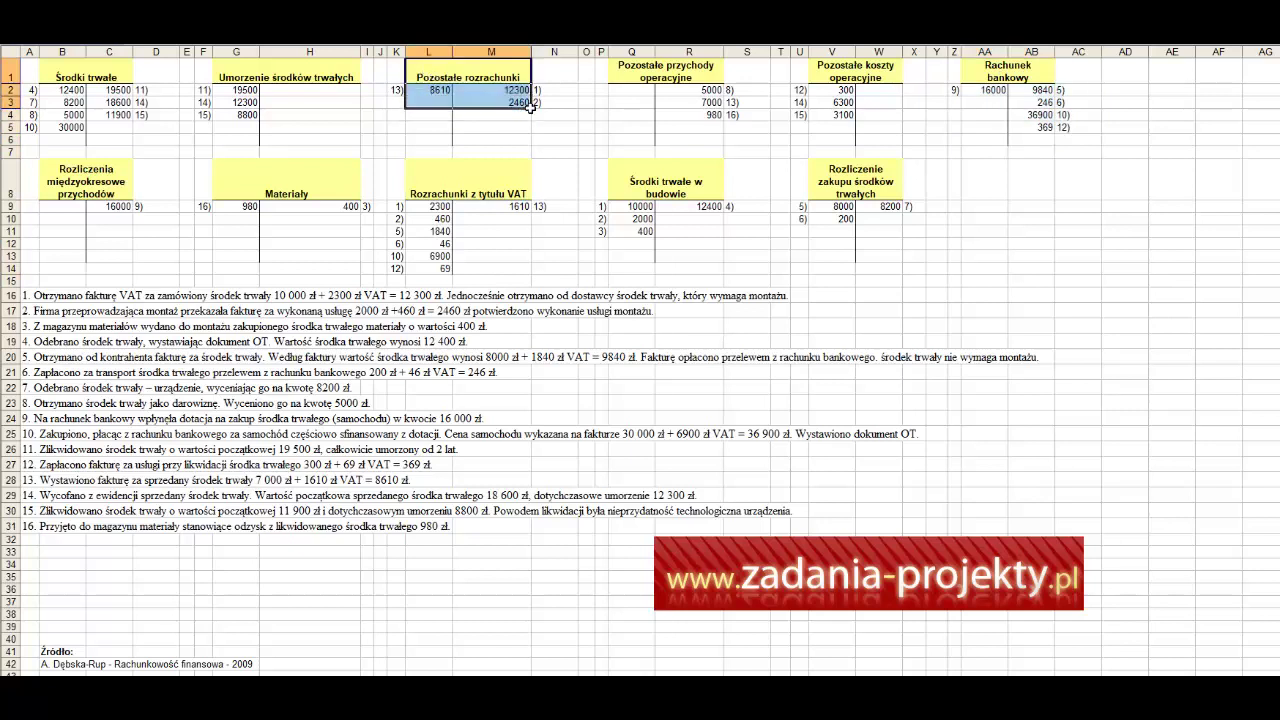
{"action": "left_click_drag", "start_coordinate": [40, 70], "coordinate": [172, 128]}
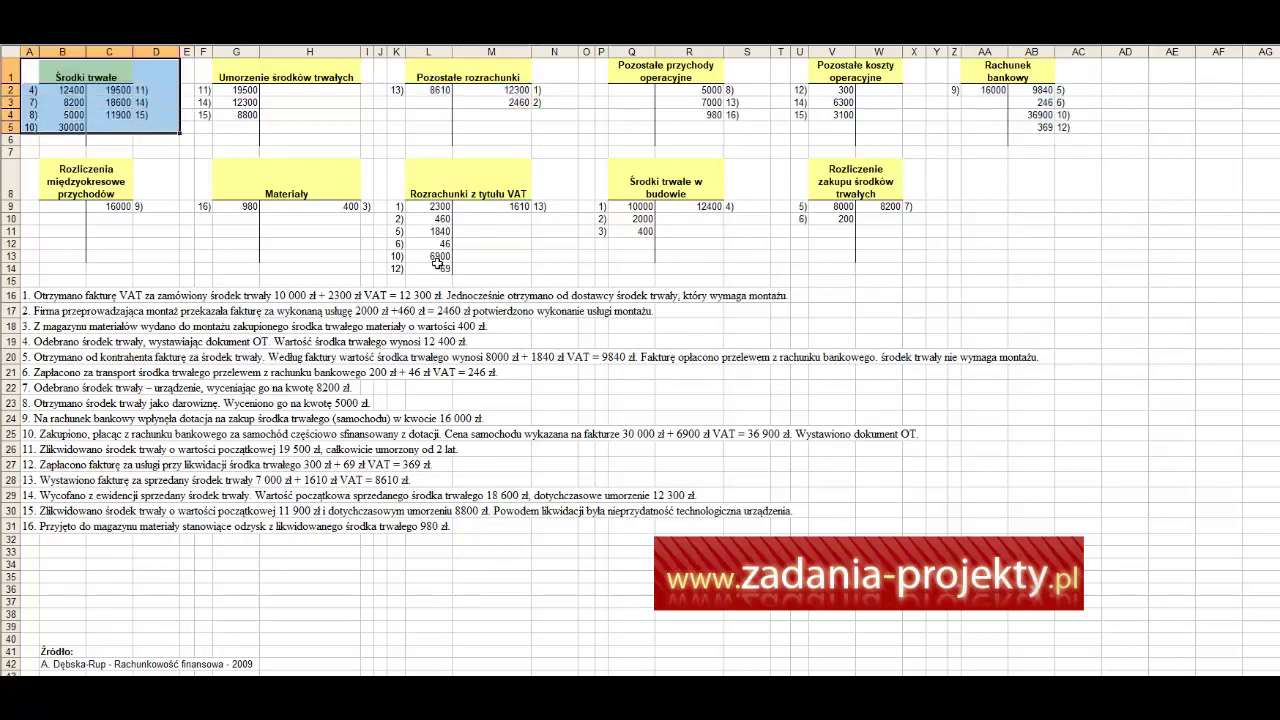
Step: Review operation 10's description in row 25 against the Rachunek bankowy credits, including AB4, and the Środki trwałe debit in B5
{"action": "left_click", "coordinate": [30, 433]}
{"action": "type", "text": "10."}
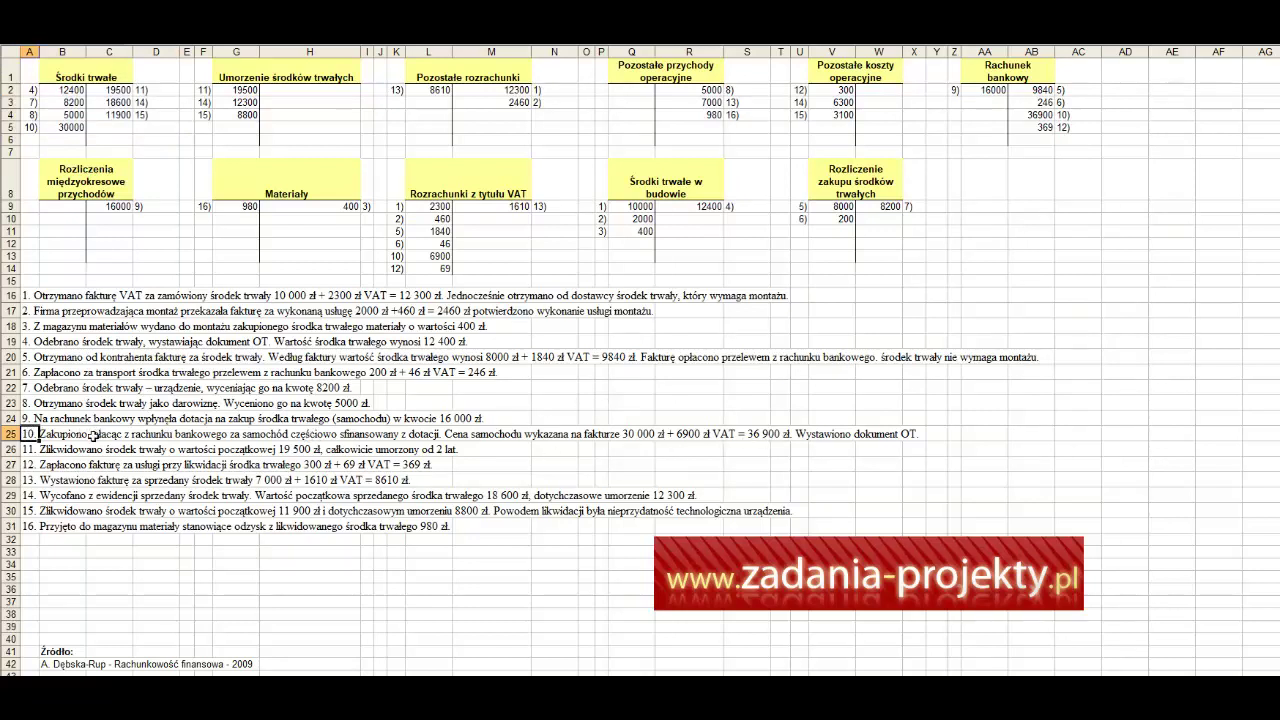
{"action": "left_click_drag", "start_coordinate": [1031, 72], "coordinate": [1070, 128]}
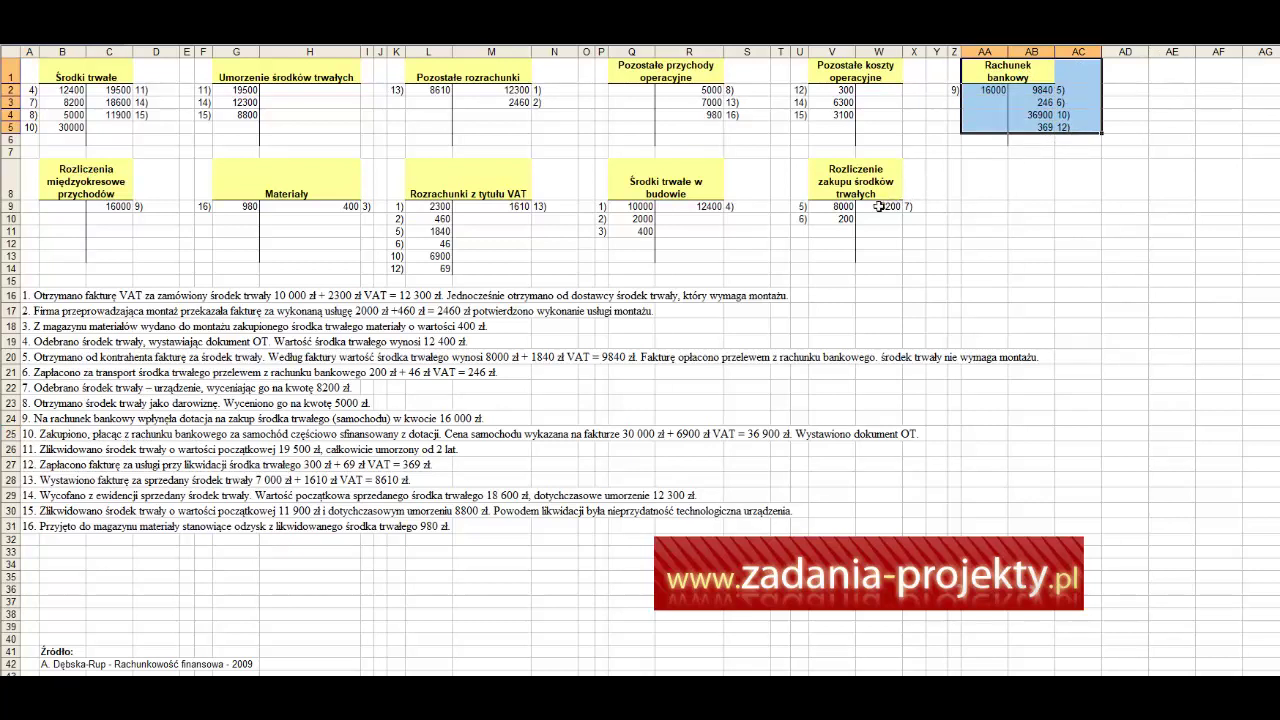
{"action": "left_click", "coordinate": [1030, 92]}
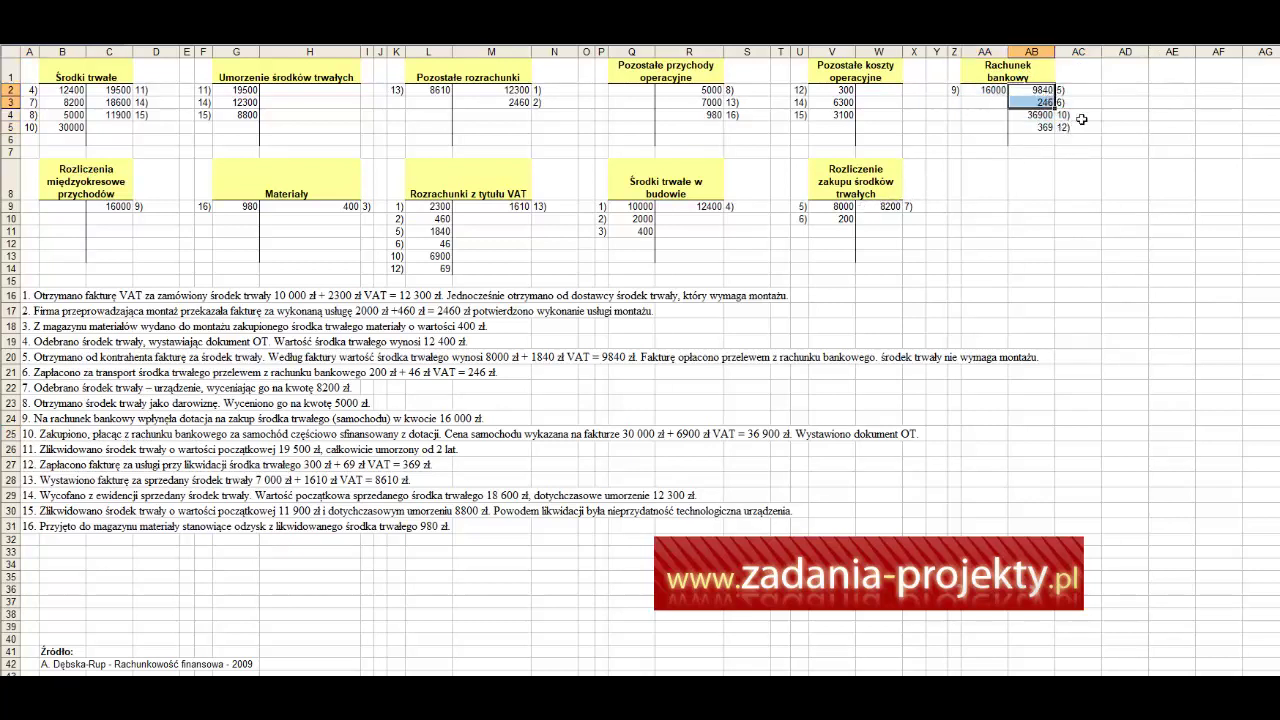
{"action": "left_click", "coordinate": [1041, 115]}
{"action": "left_click", "coordinate": [60, 127]}
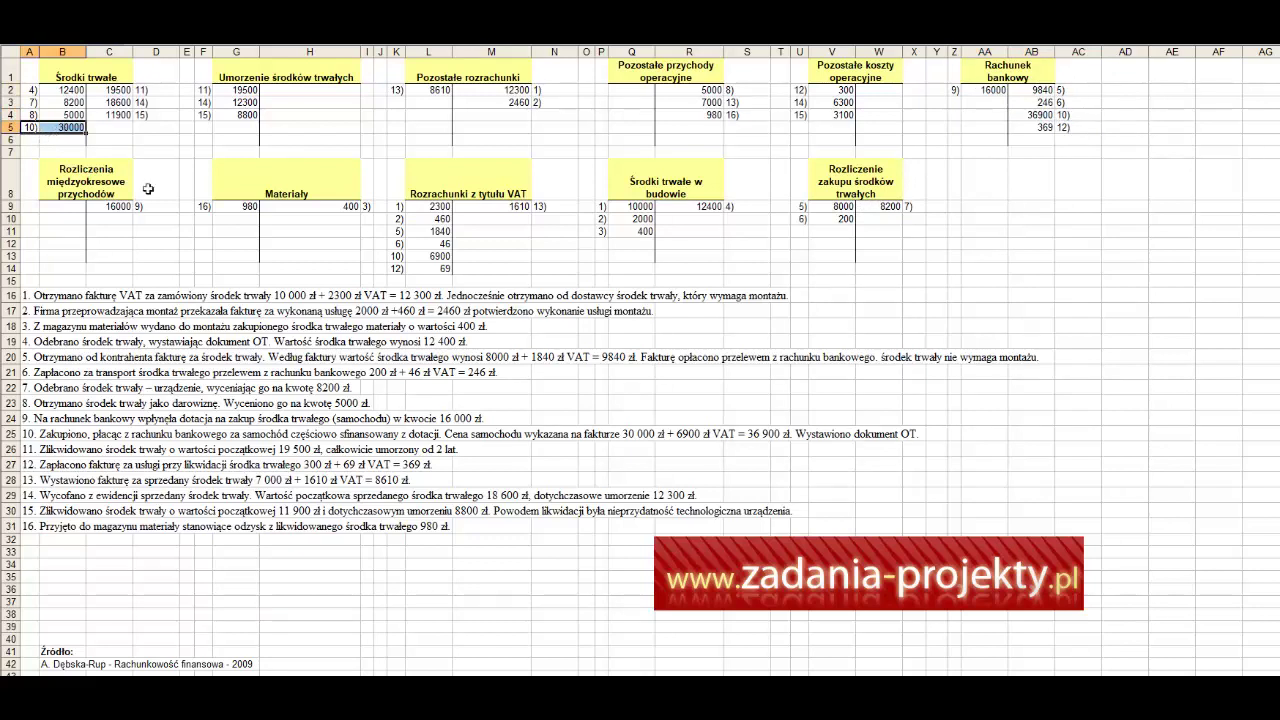
Step: Review operation 11 in row 26 against its credit entry C2:D2 in the Środki trwałe account
{"action": "left_click", "coordinate": [28, 449]}
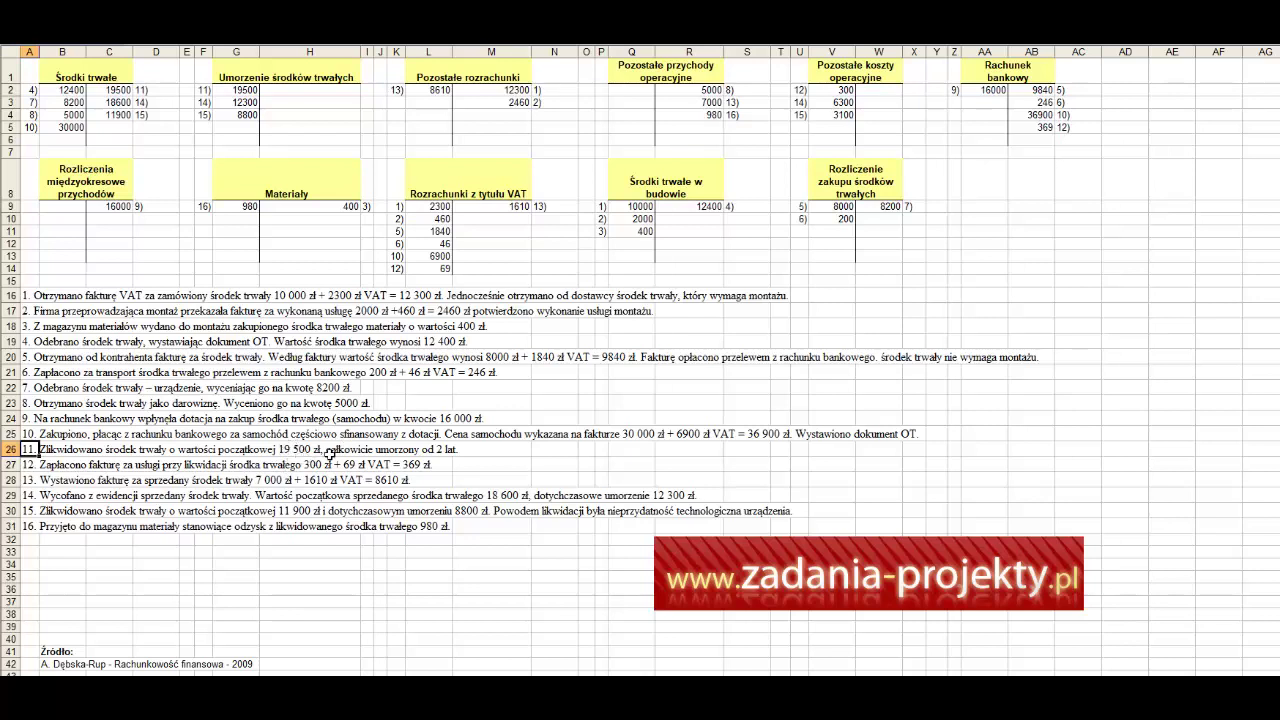
{"action": "left_click", "coordinate": [122, 88]}
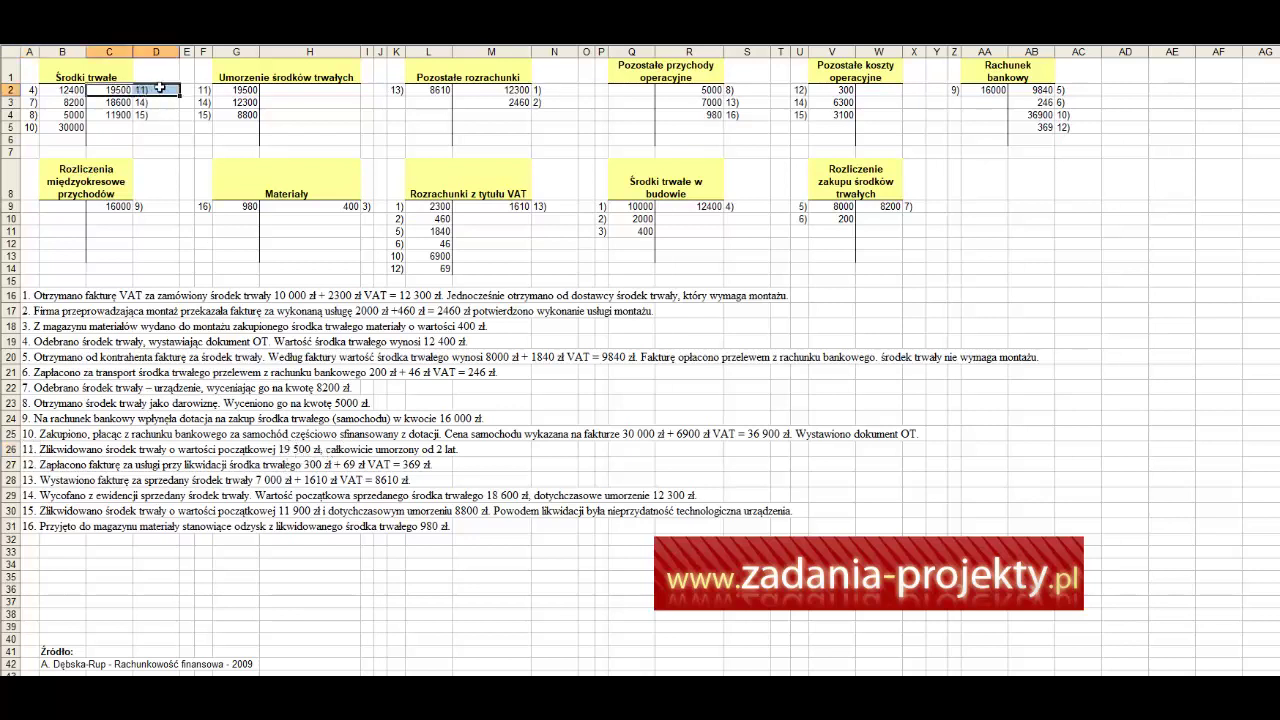
{"action": "left_click", "coordinate": [92, 80]}
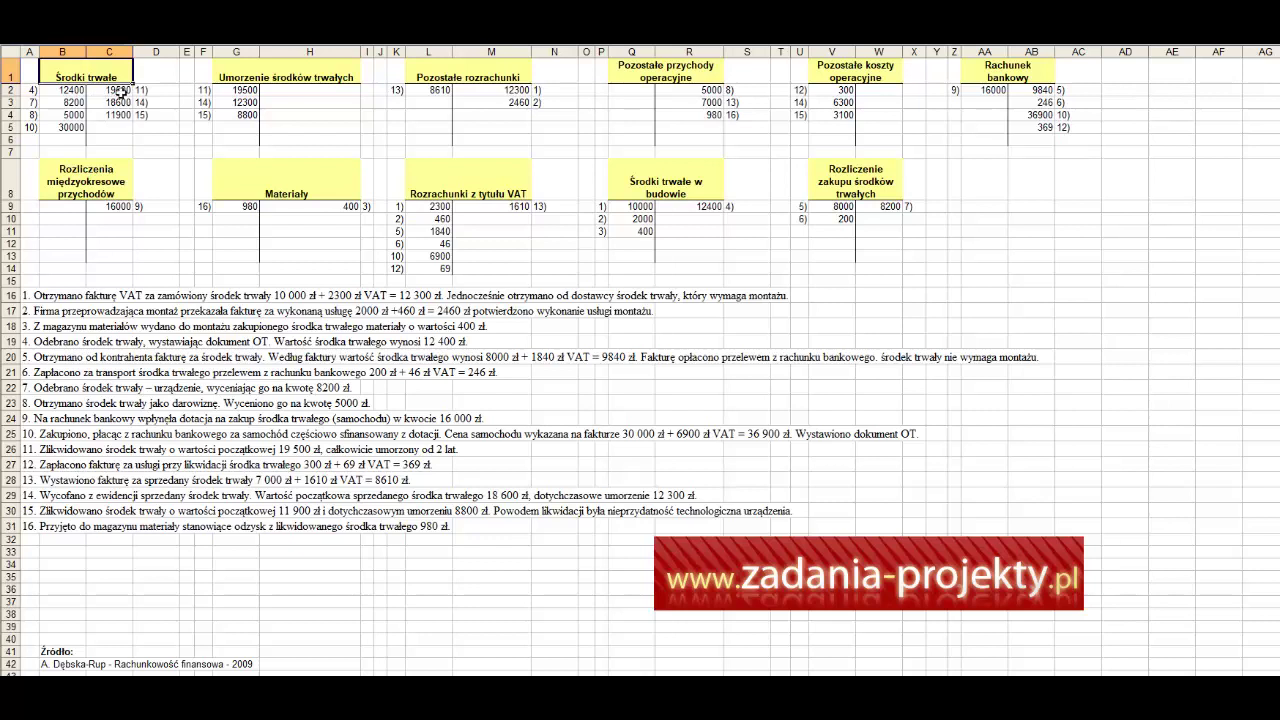
{"action": "left_click_drag", "start_coordinate": [116, 91], "coordinate": [167, 95]}
{"action": "type", "text": "11)"}
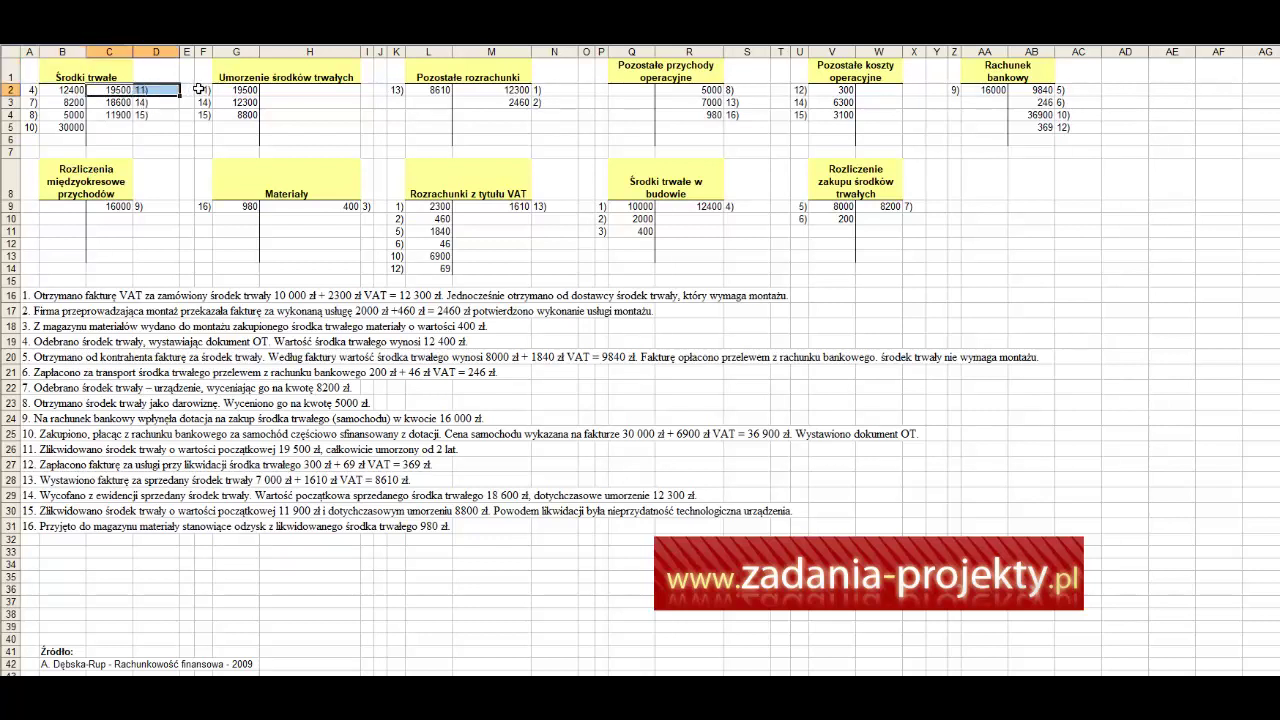
Step: Relate operation 11's Środki trwałe credit C2:D2 to its debit F2:G2 in Umorzenie środków trwałych
{"action": "left_click", "coordinate": [235, 68]}
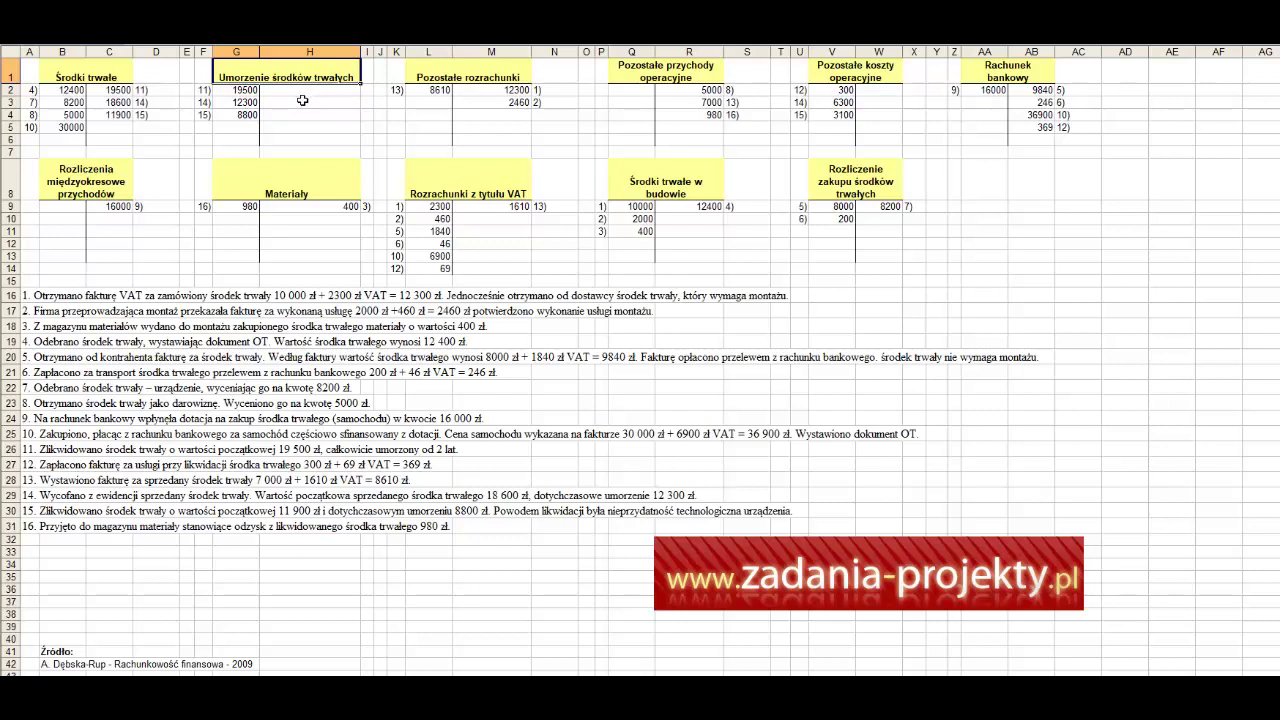
{"action": "left_click_drag", "start_coordinate": [112, 90], "coordinate": [138, 90]}
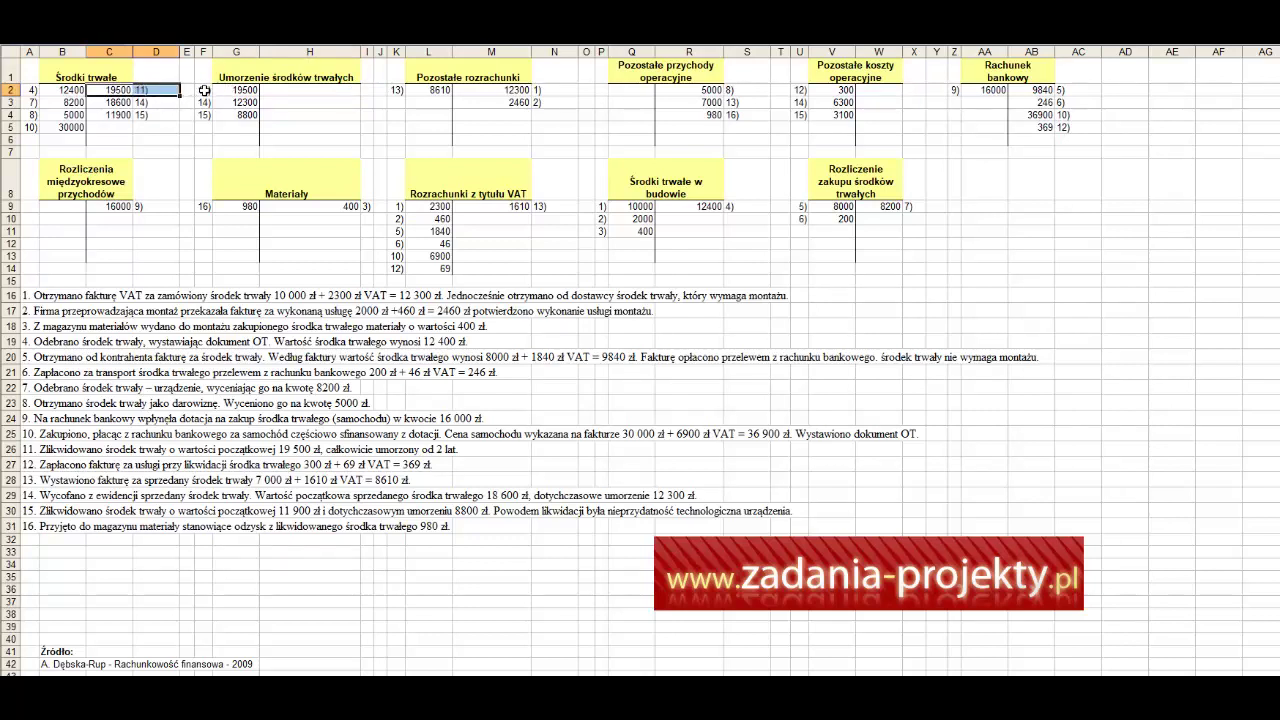
{"action": "left_click_drag", "start_coordinate": [204, 90], "coordinate": [236, 90]}
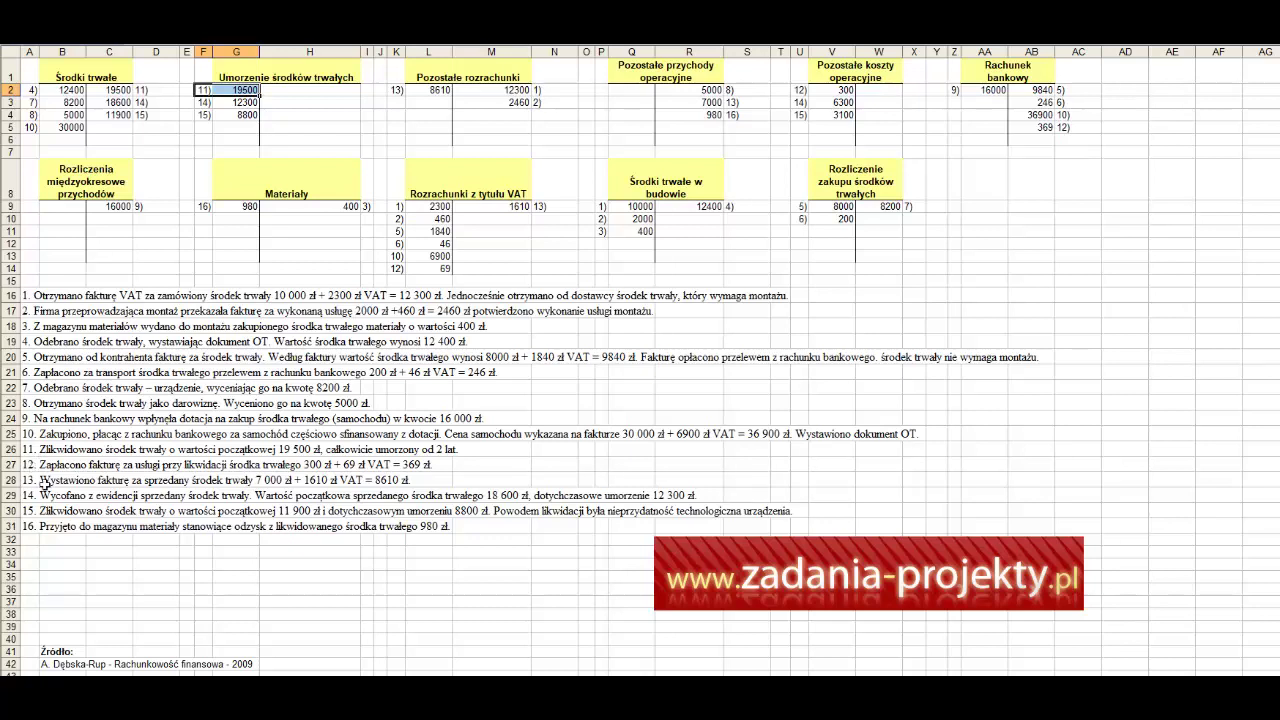
Step: Review operation 12 in row 27 and inspect the formula behind its Rachunek bankowy credit in AB5
{"action": "left_click", "coordinate": [30, 467]}
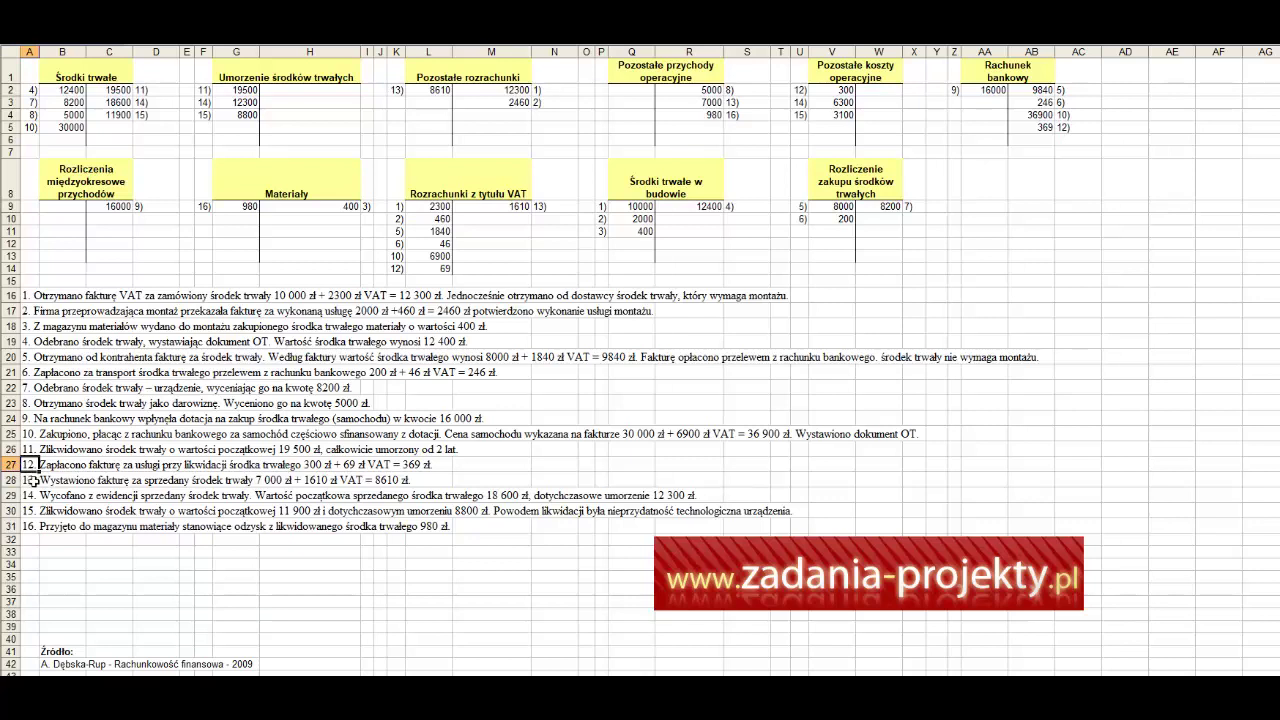
{"action": "left_click", "coordinate": [31, 495]}
{"action": "left_click", "coordinate": [31, 481]}
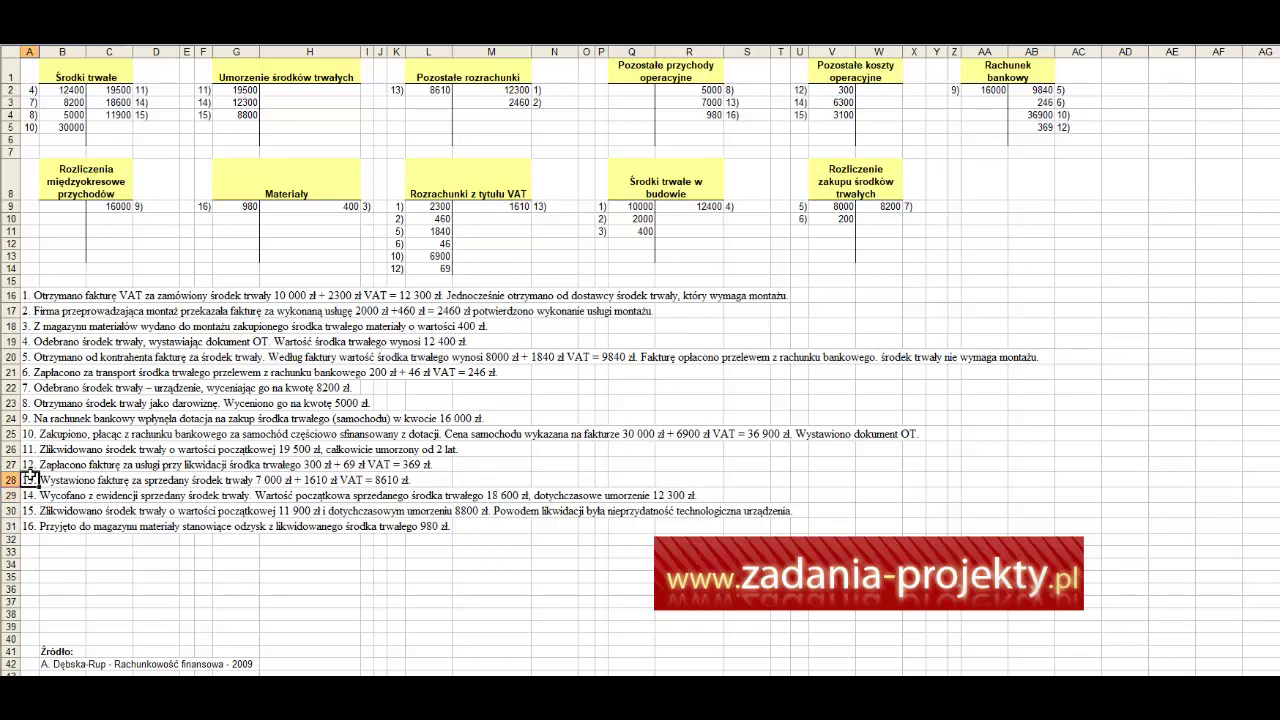
{"action": "left_click", "coordinate": [30, 466]}
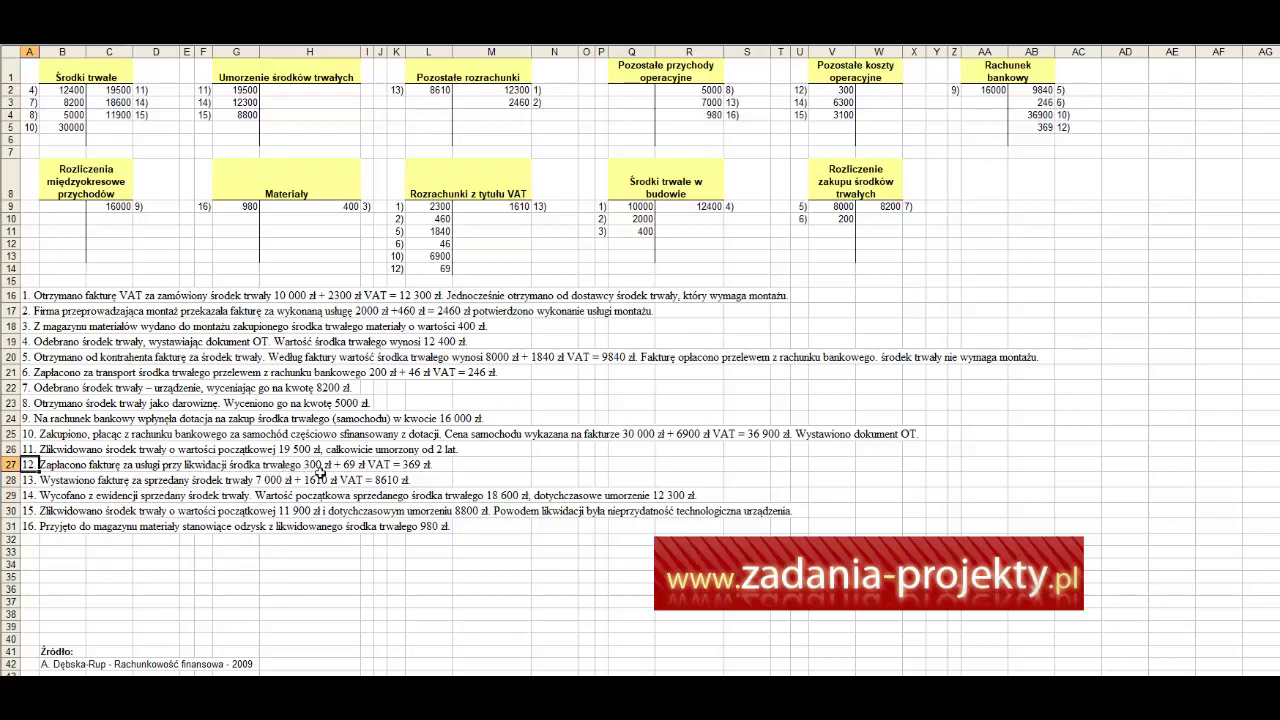
{"action": "left_click_drag", "start_coordinate": [1073, 130], "coordinate": [1046, 128]}
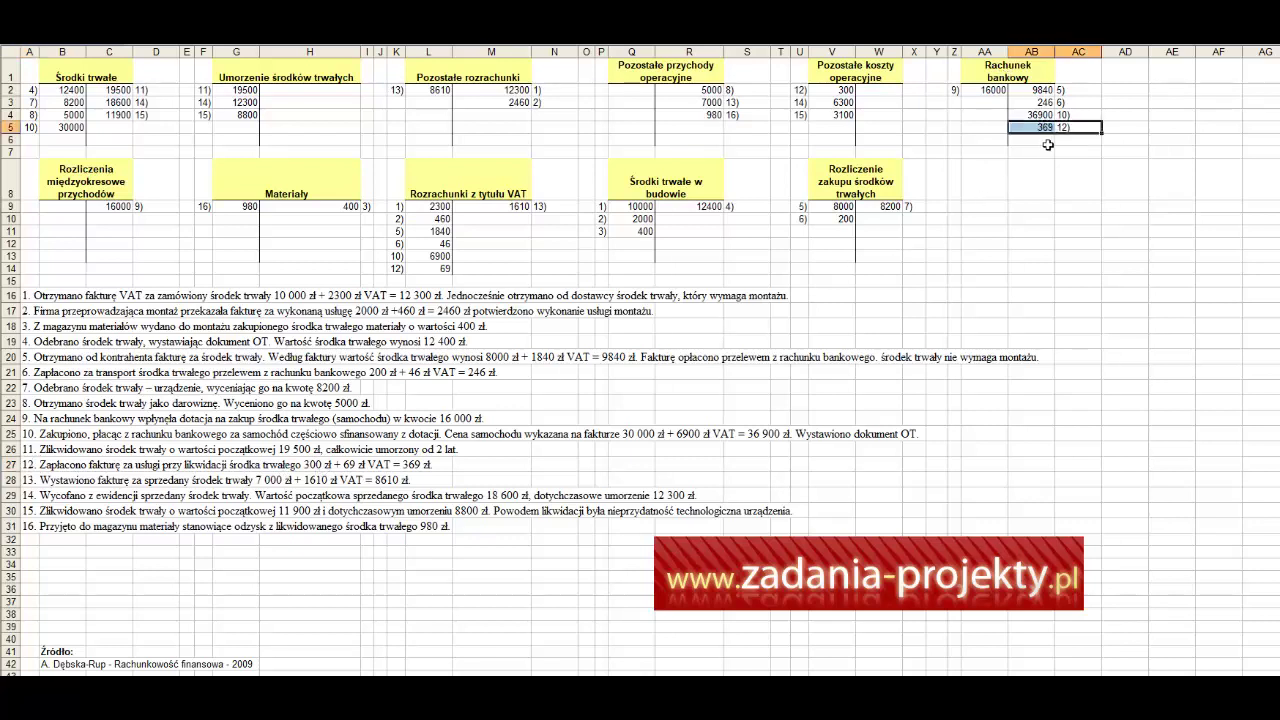
{"action": "left_click_drag", "start_coordinate": [1035, 130], "coordinate": [1066, 129]}
{"action": "type", "text": "=V2+L14"}
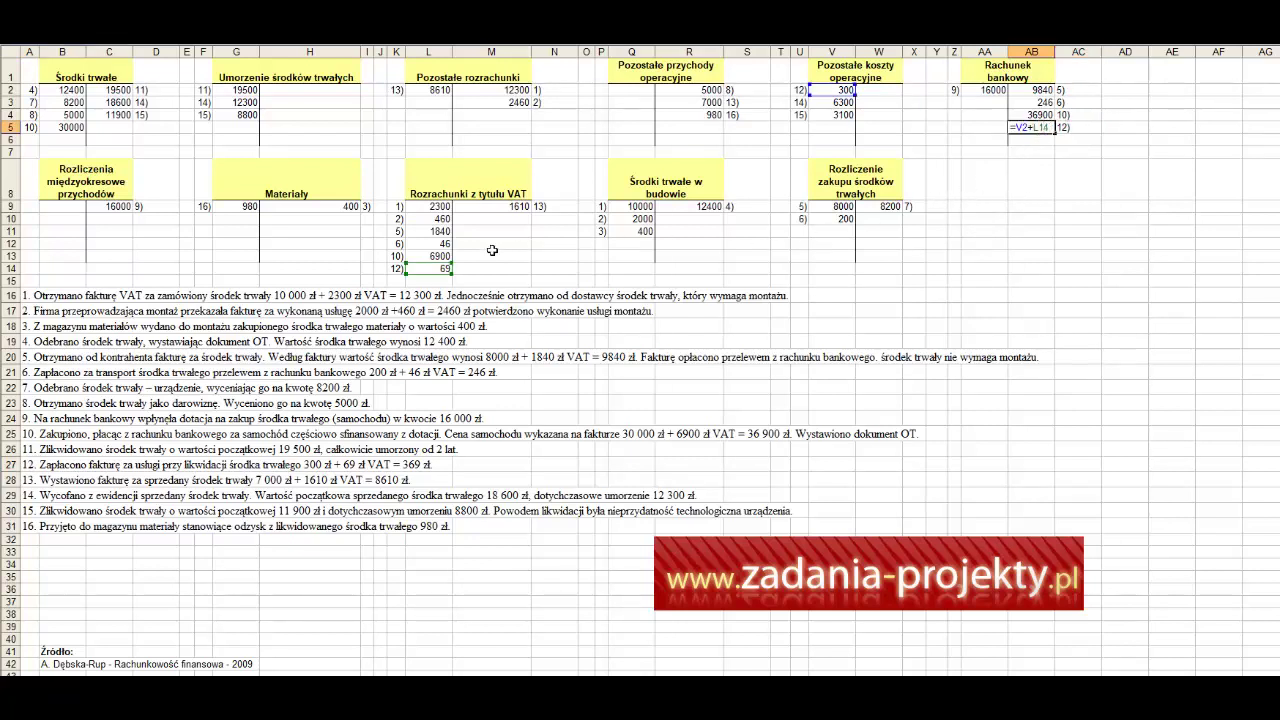
{"action": "key", "text": "Return"}
Step: Relate operation 12's bank credit AB5:AC5 to its debit U2:V2 in Pozostałe koszty operacyjne
{"action": "left_click_drag", "start_coordinate": [1062, 128], "coordinate": [1043, 130]}
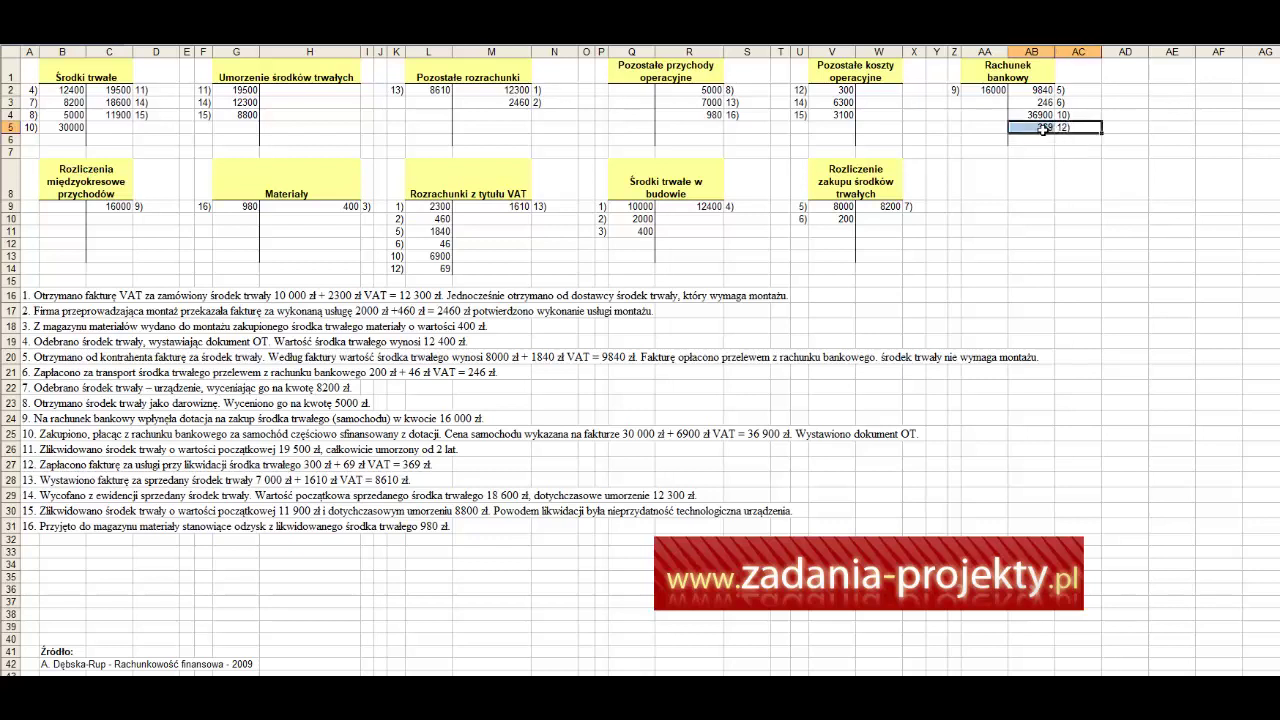
{"action": "left_click_drag", "start_coordinate": [828, 90], "coordinate": [802, 90]}
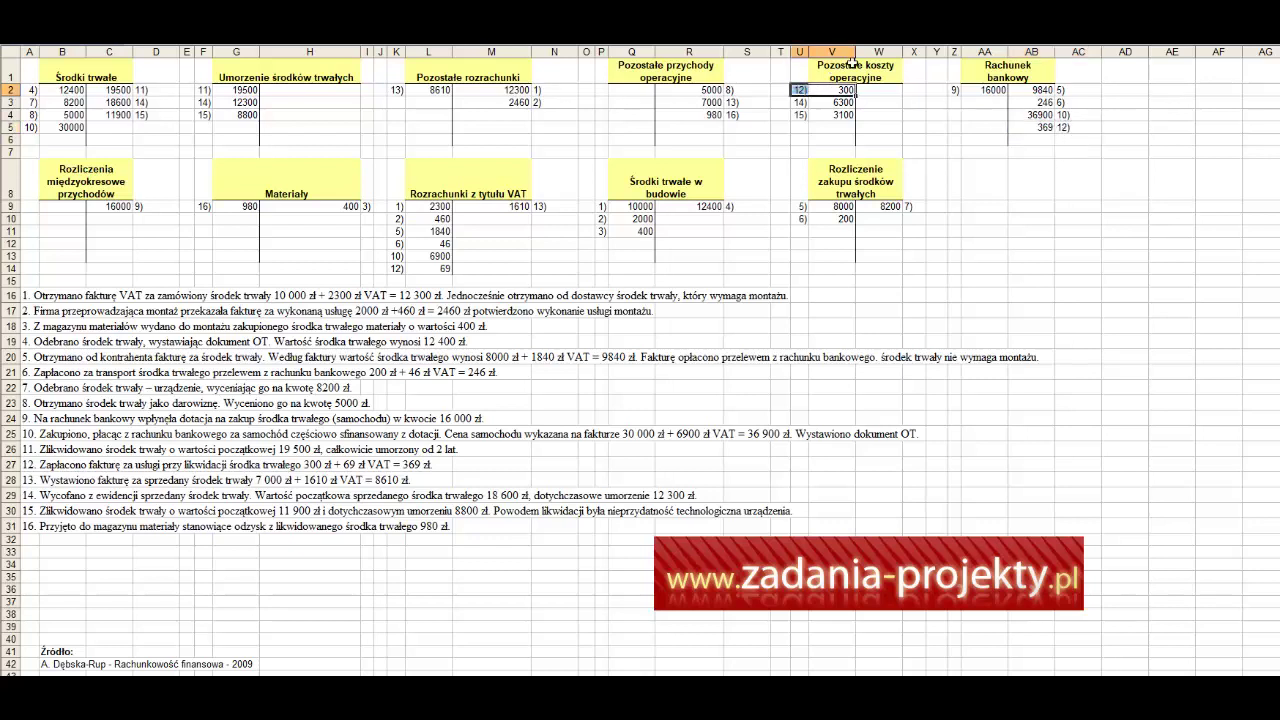
{"action": "left_click", "coordinate": [851, 63]}
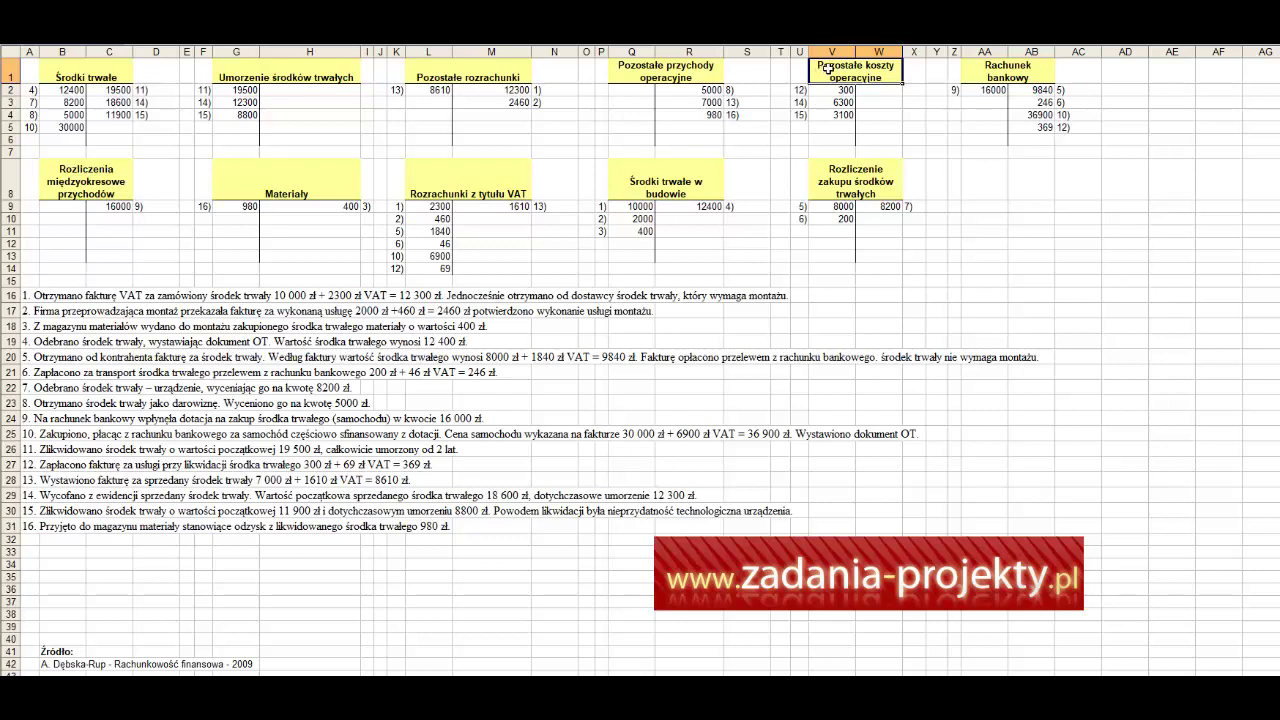
{"action": "left_click_drag", "start_coordinate": [803, 93], "coordinate": [828, 95]}
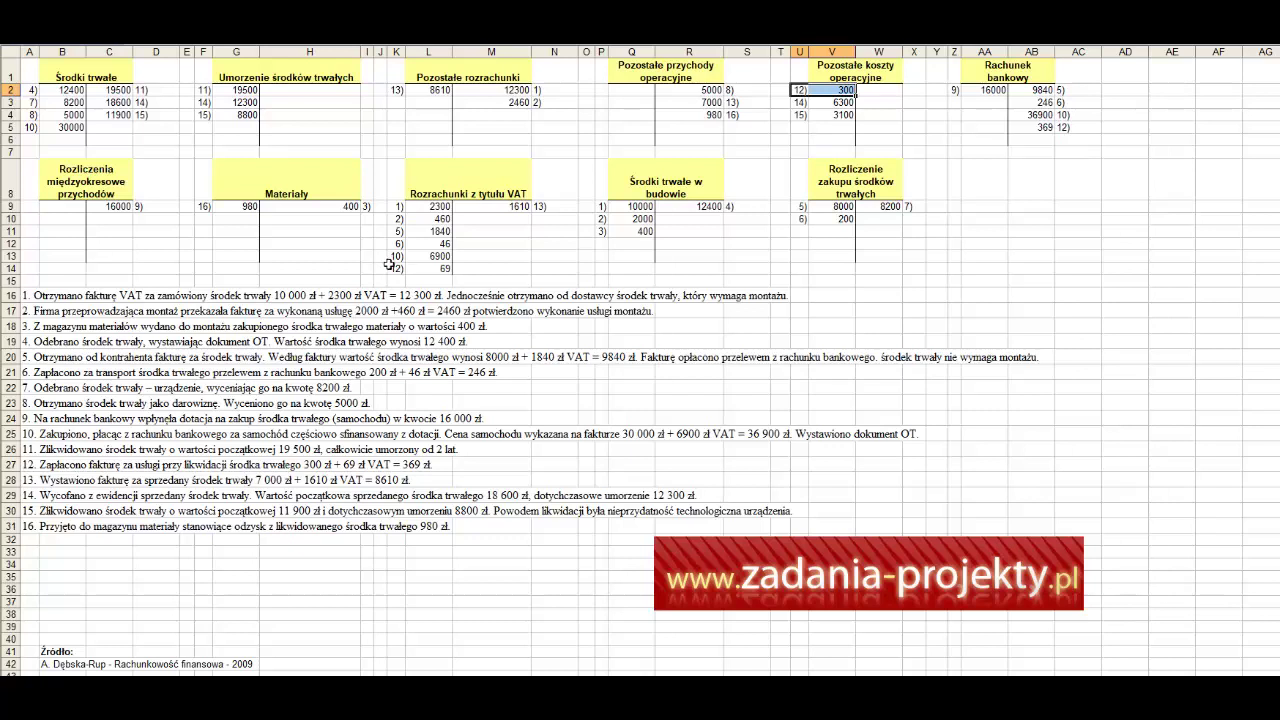
Step: Inspect operation 12's VAT formula in L14 of Rozrachunki z tytułu VAT and the net cost in V2 it refers to
{"action": "left_click", "coordinate": [422, 268]}
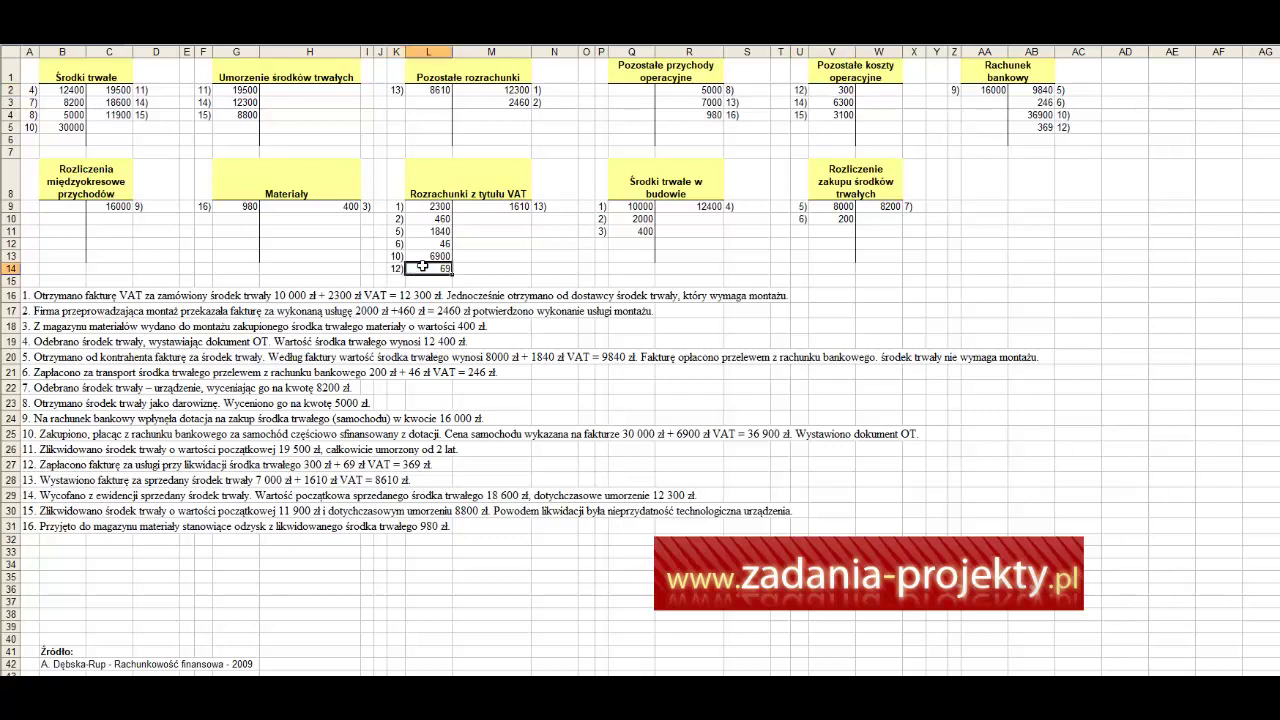
{"action": "double_click", "coordinate": [422, 268]}
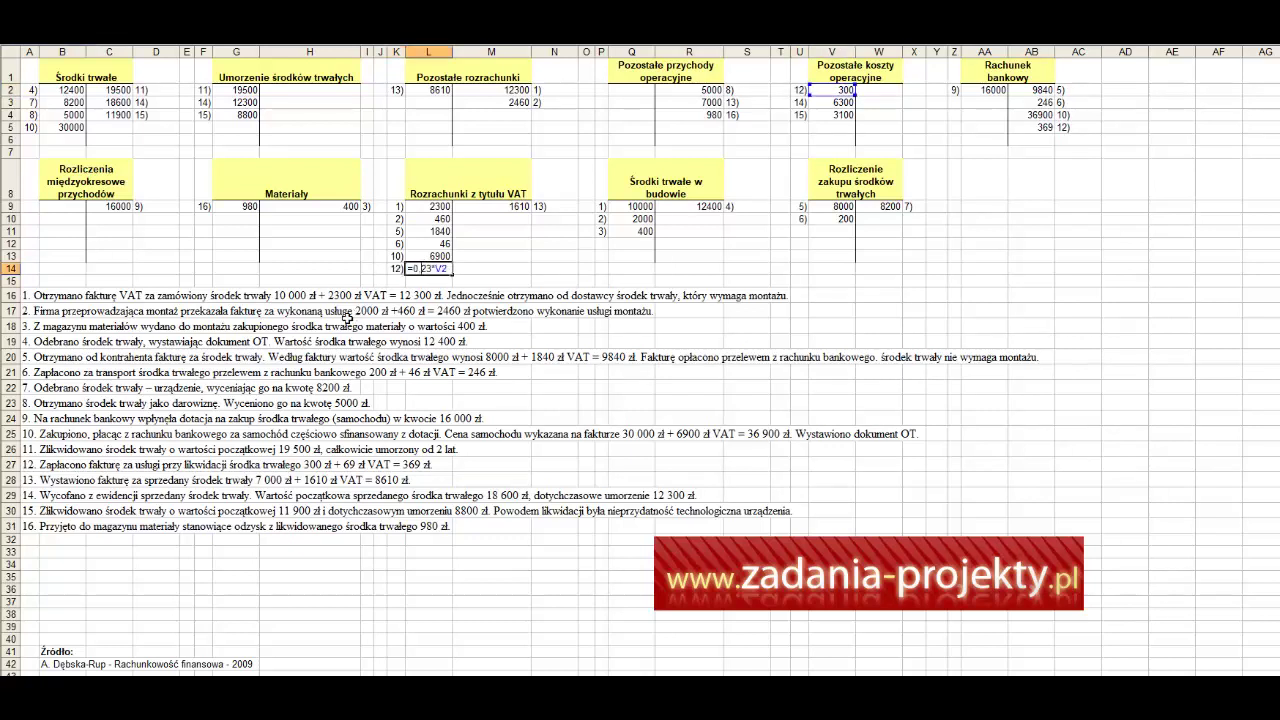
{"action": "key", "text": "Escape"}
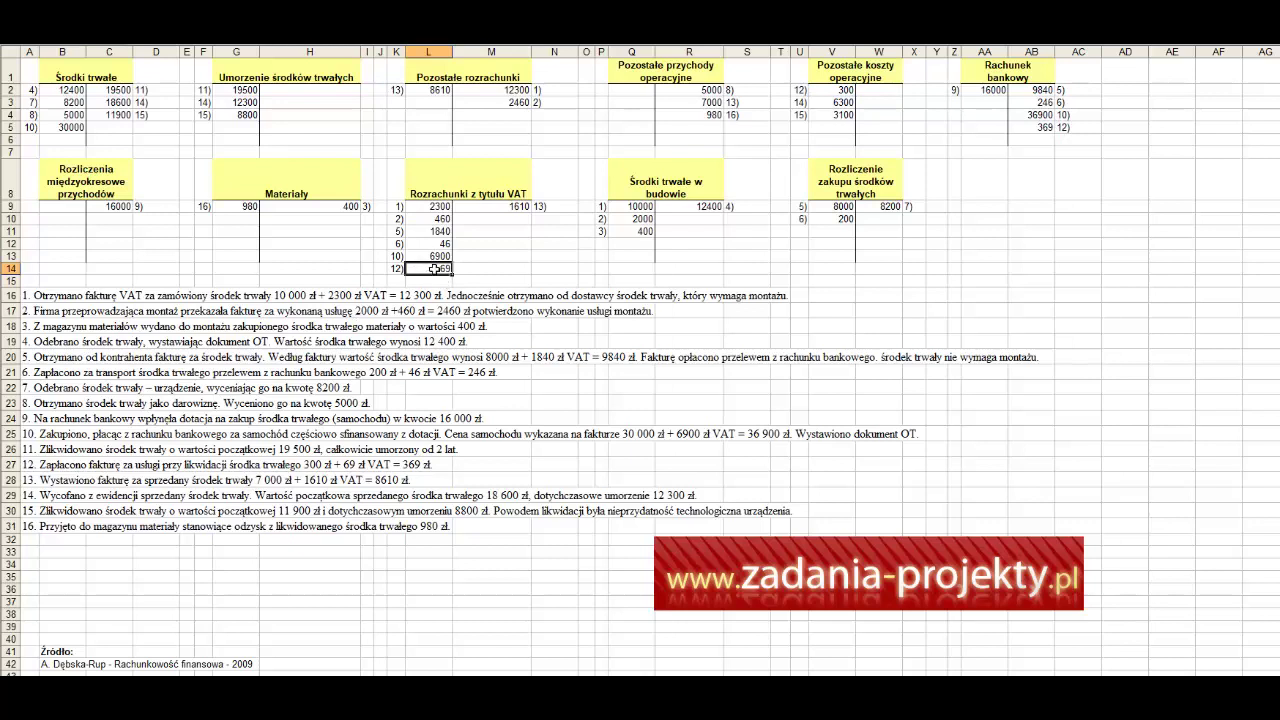
{"action": "double_click", "coordinate": [432, 268]}
{"action": "left_click", "coordinate": [841, 90]}
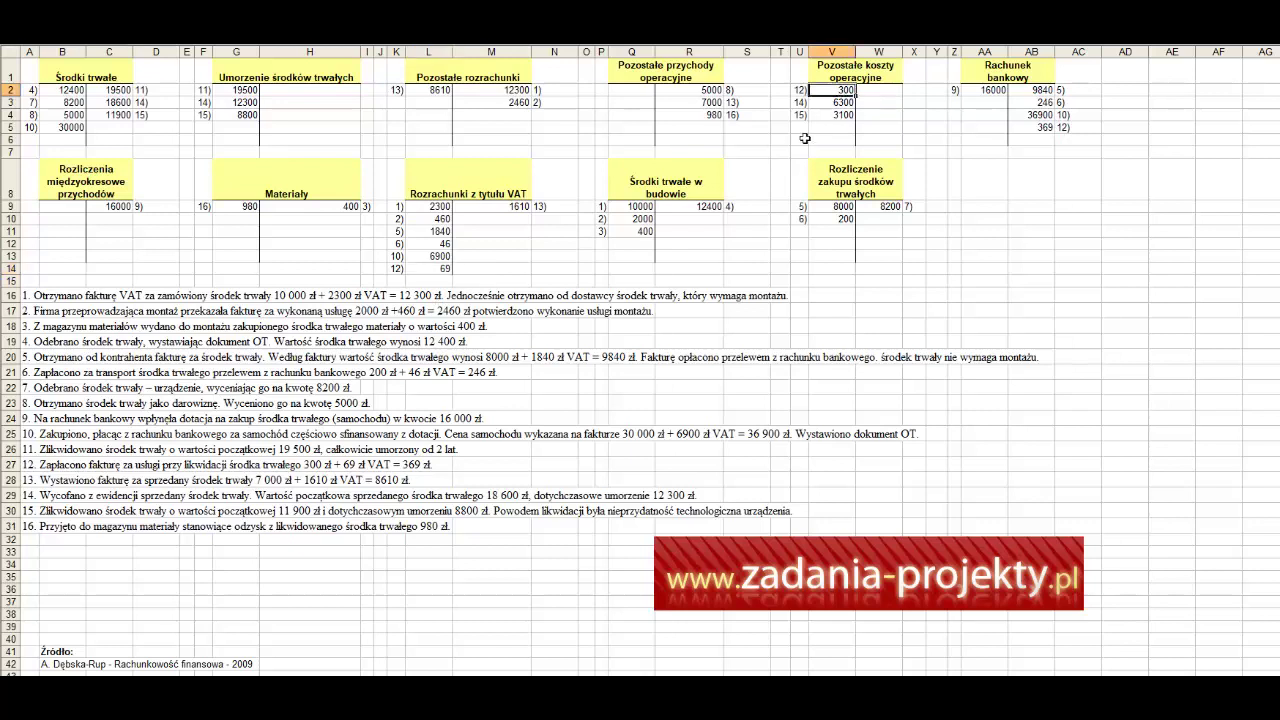
Step: Review operation 13 in row 28 against its debit entry K2:L2 in the Pozostałe rozrachunki account
{"action": "left_click", "coordinate": [25, 480]}
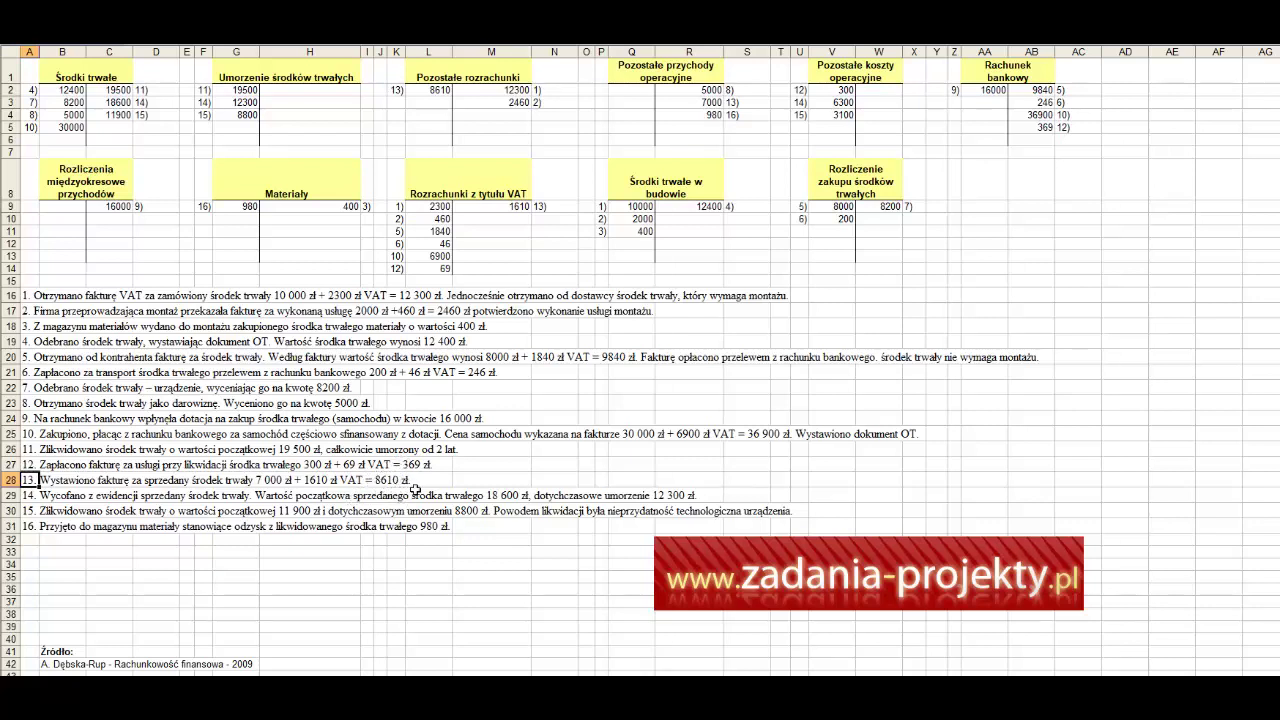
{"action": "left_click", "coordinate": [463, 67]}
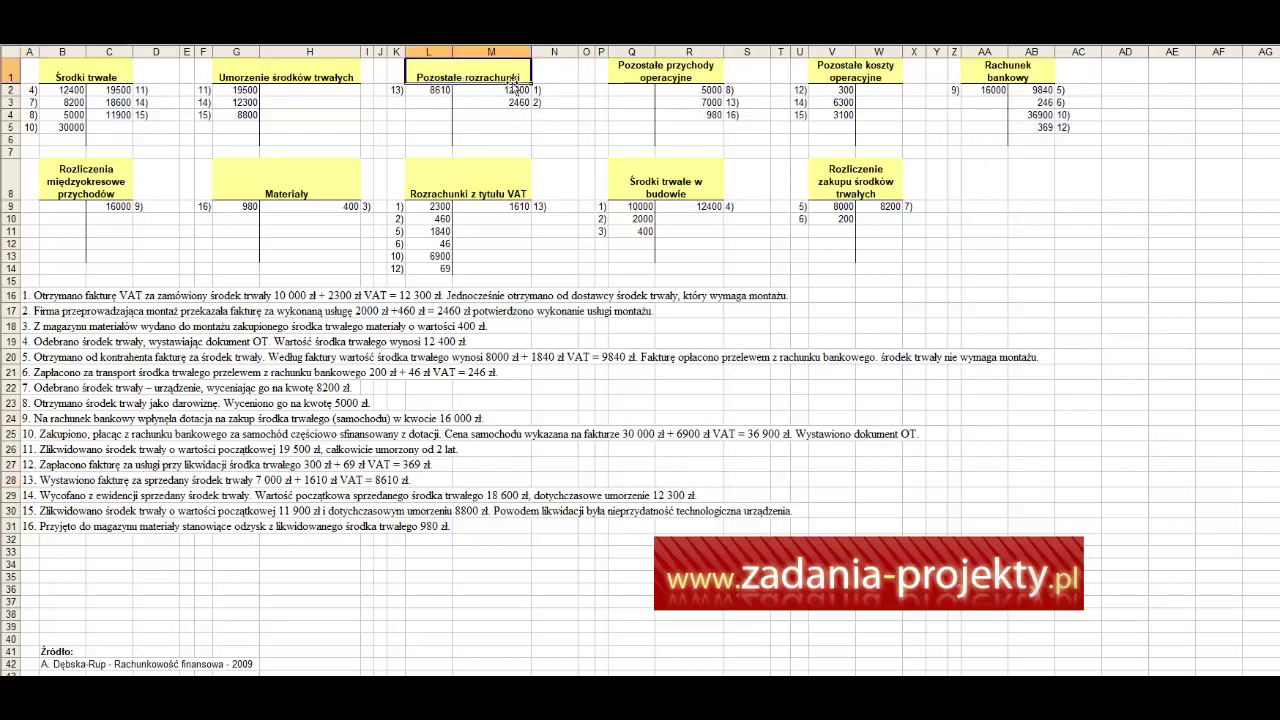
{"action": "left_click_drag", "start_coordinate": [399, 90], "coordinate": [432, 90]}
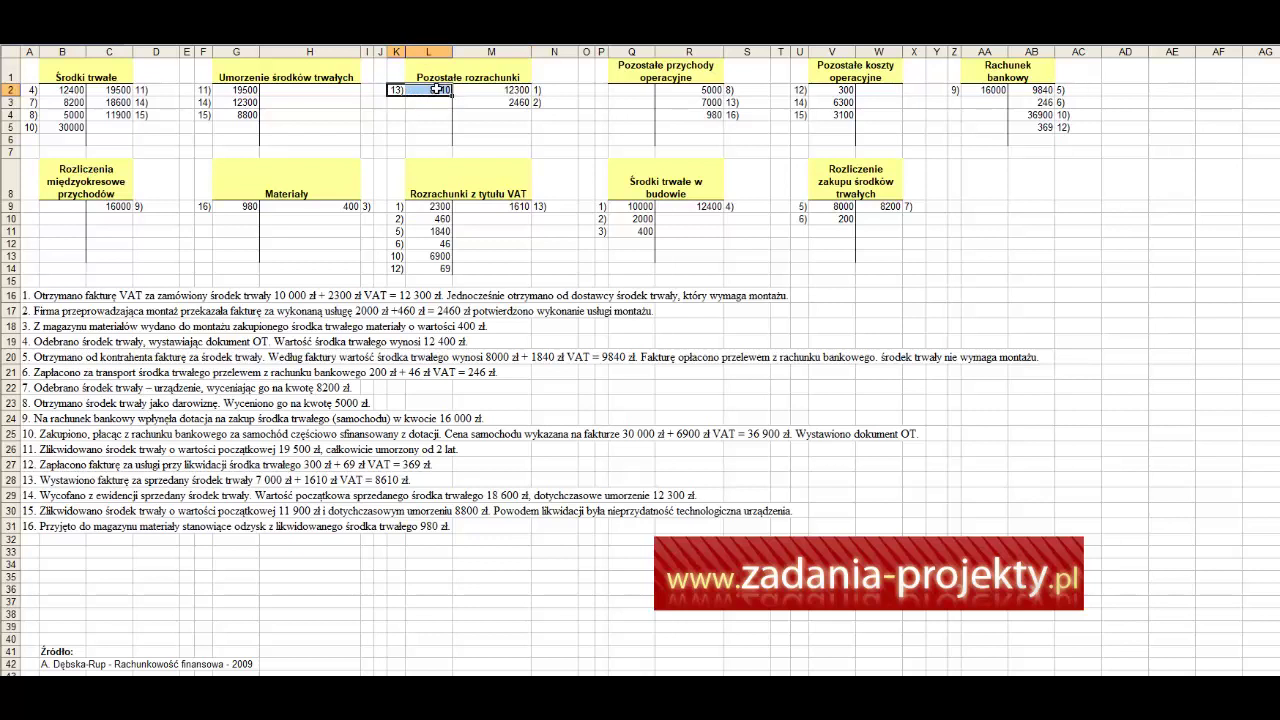
{"action": "left_click", "coordinate": [443, 70]}
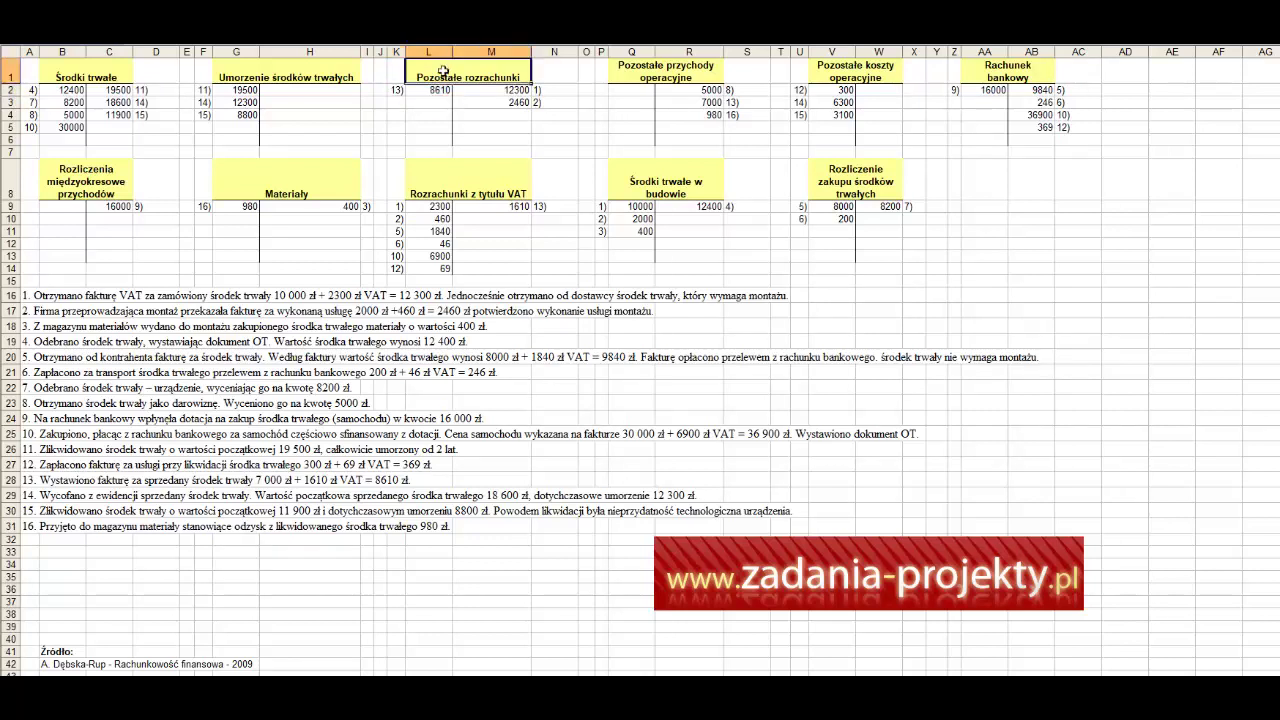
{"action": "left_click", "coordinate": [397, 91]}
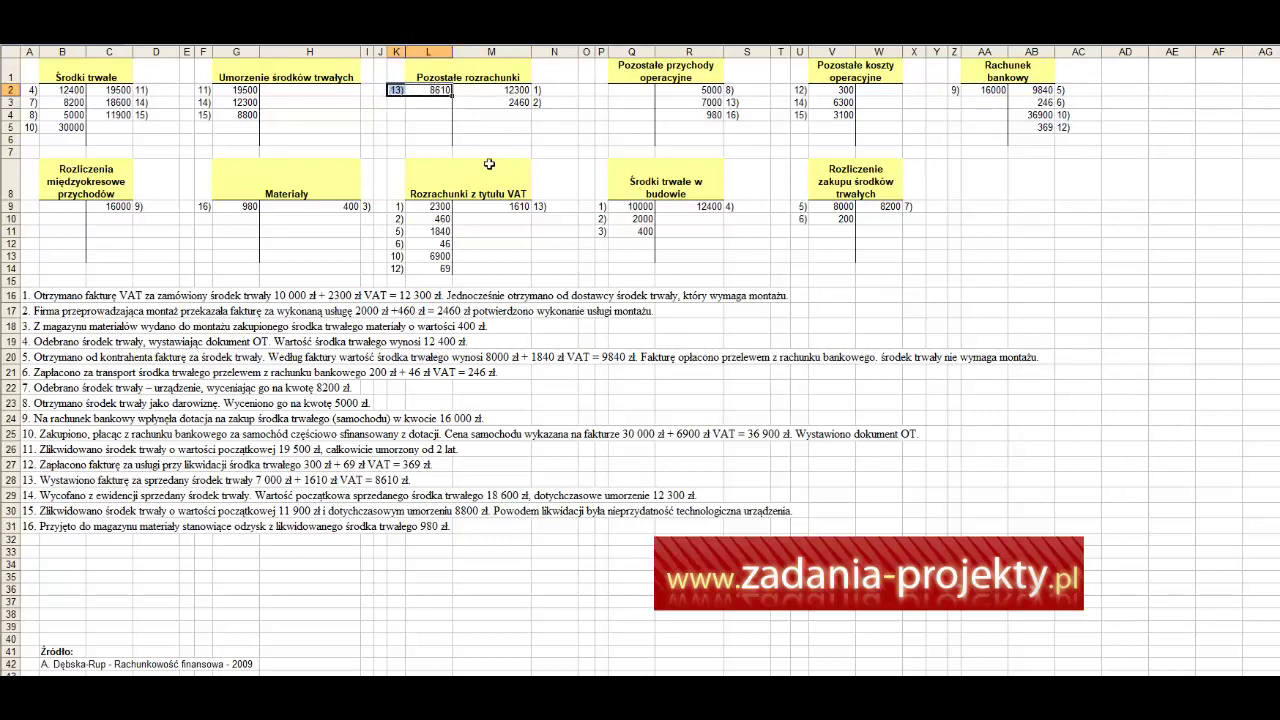
Step: Inspect the formula behind operation 13's Pozostałe rozrachunki debit in L2
{"action": "left_click", "coordinate": [441, 89]}
{"action": "type", "text": "=M9+R3"}
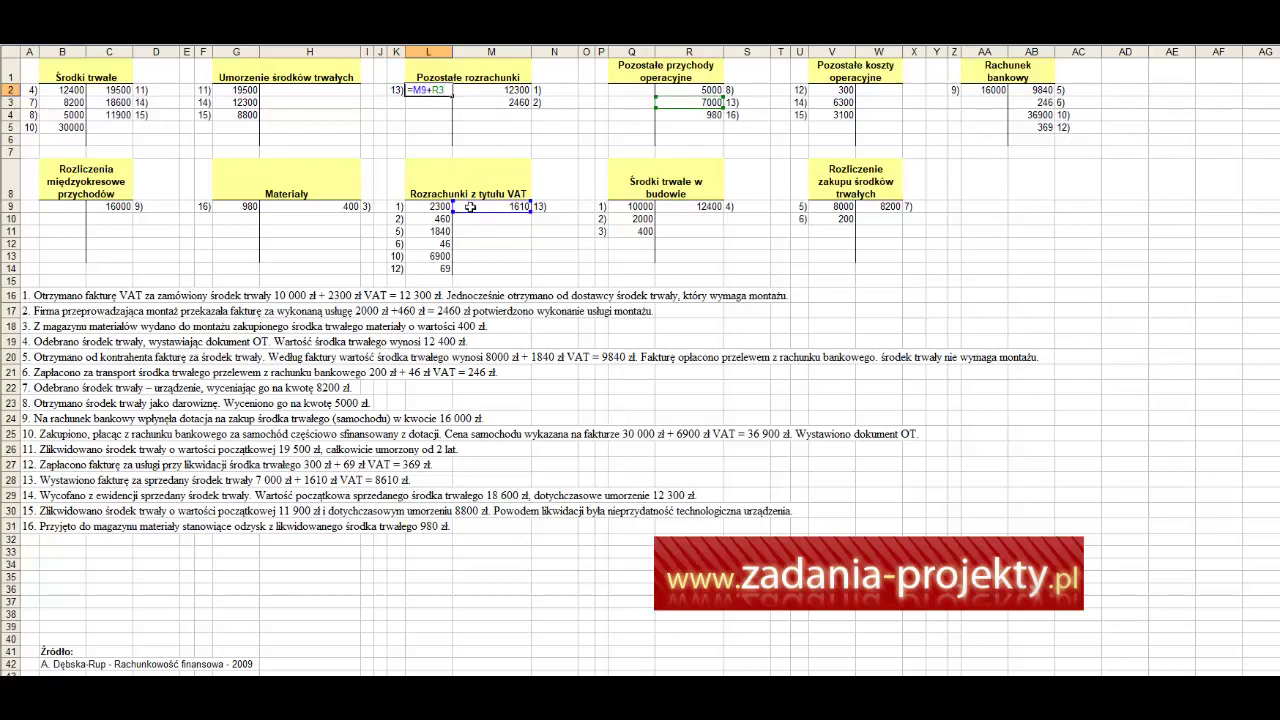
{"action": "key", "text": "Return"}
Step: Examine operation 13's credit M9:N9 in Rozrachunki z tytułu VAT and compare the account's debit side L9:L14 with its credit side M9:M14
{"action": "left_click", "coordinate": [467, 206]}
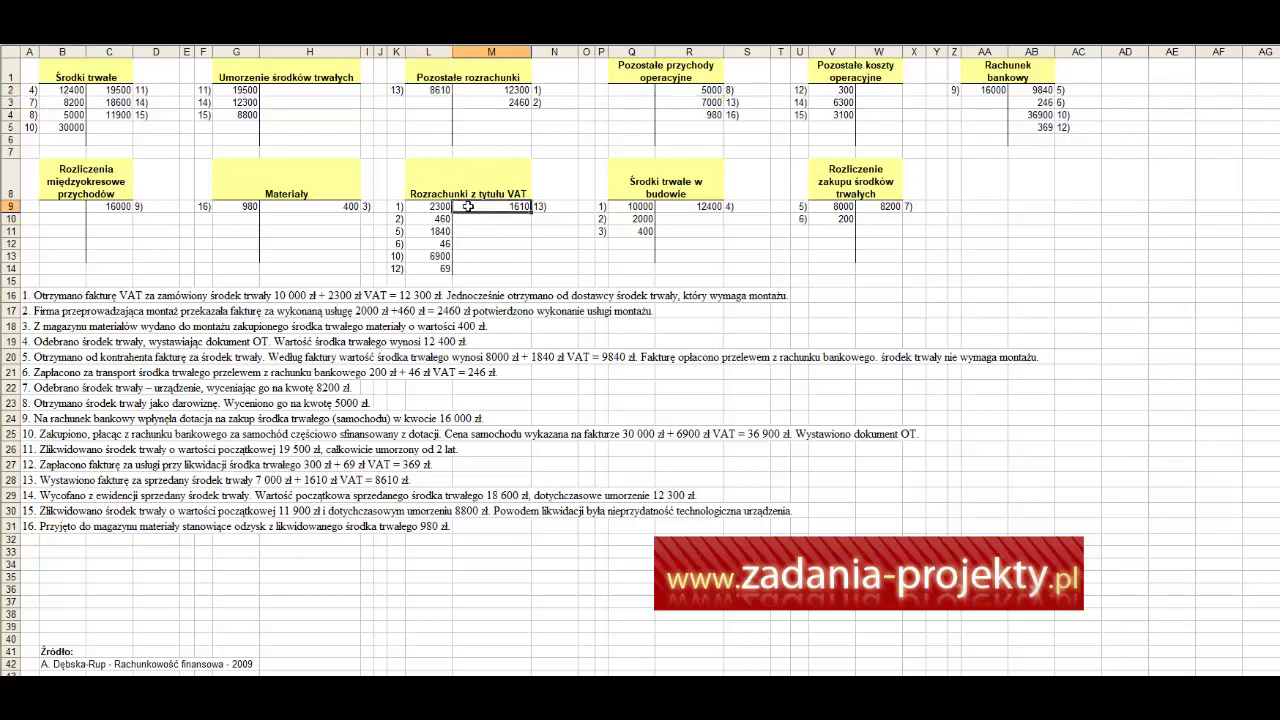
{"action": "left_click", "coordinate": [506, 173]}
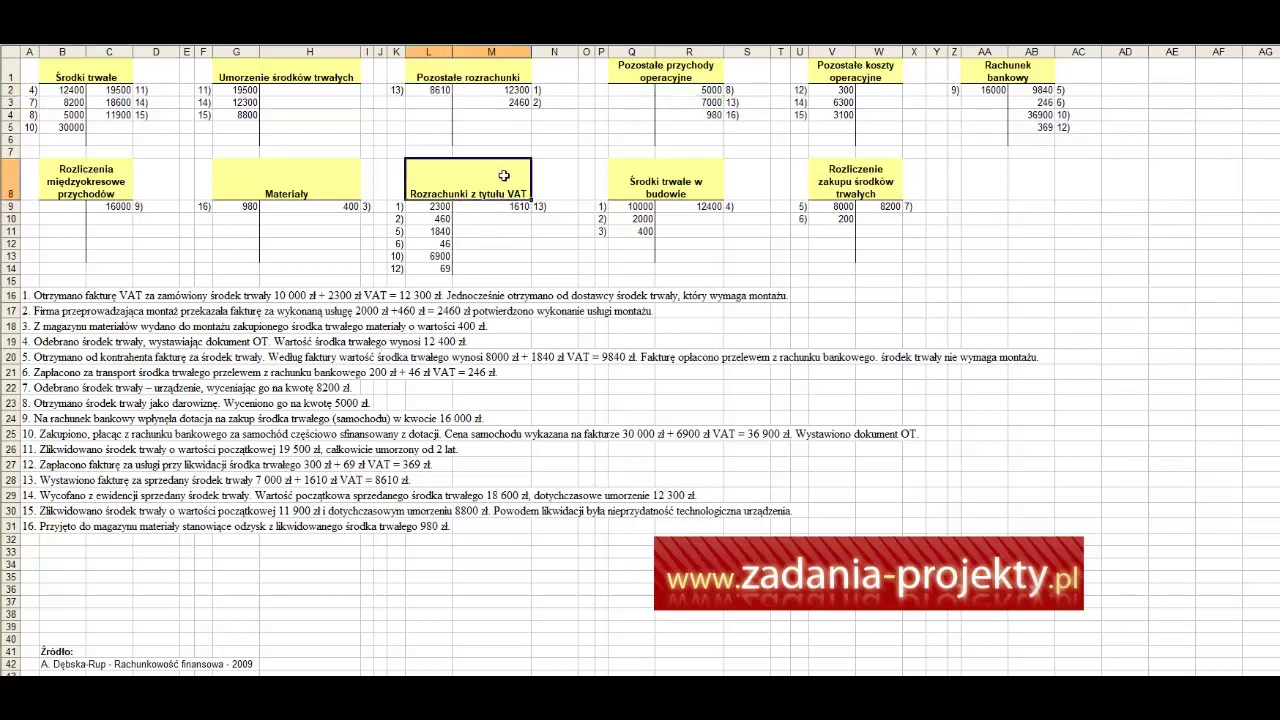
{"action": "left_click", "coordinate": [540, 206]}
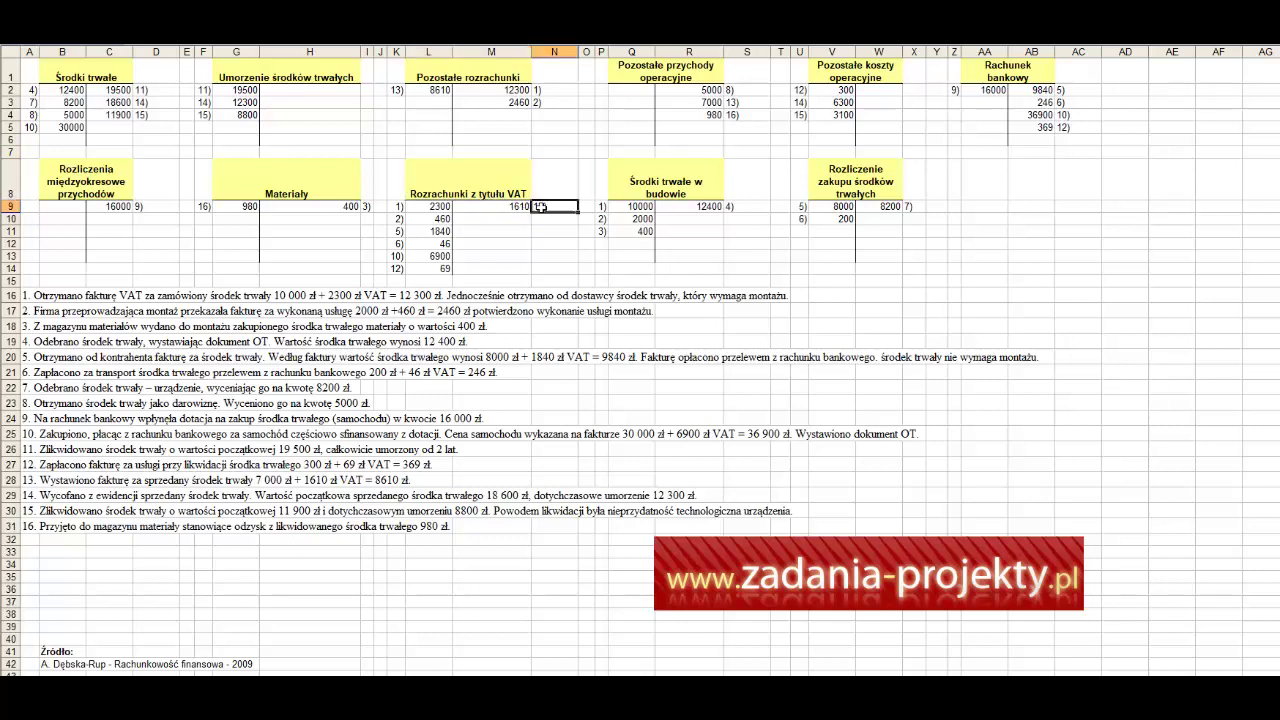
{"action": "left_click_drag", "start_coordinate": [540, 206], "coordinate": [518, 207]}
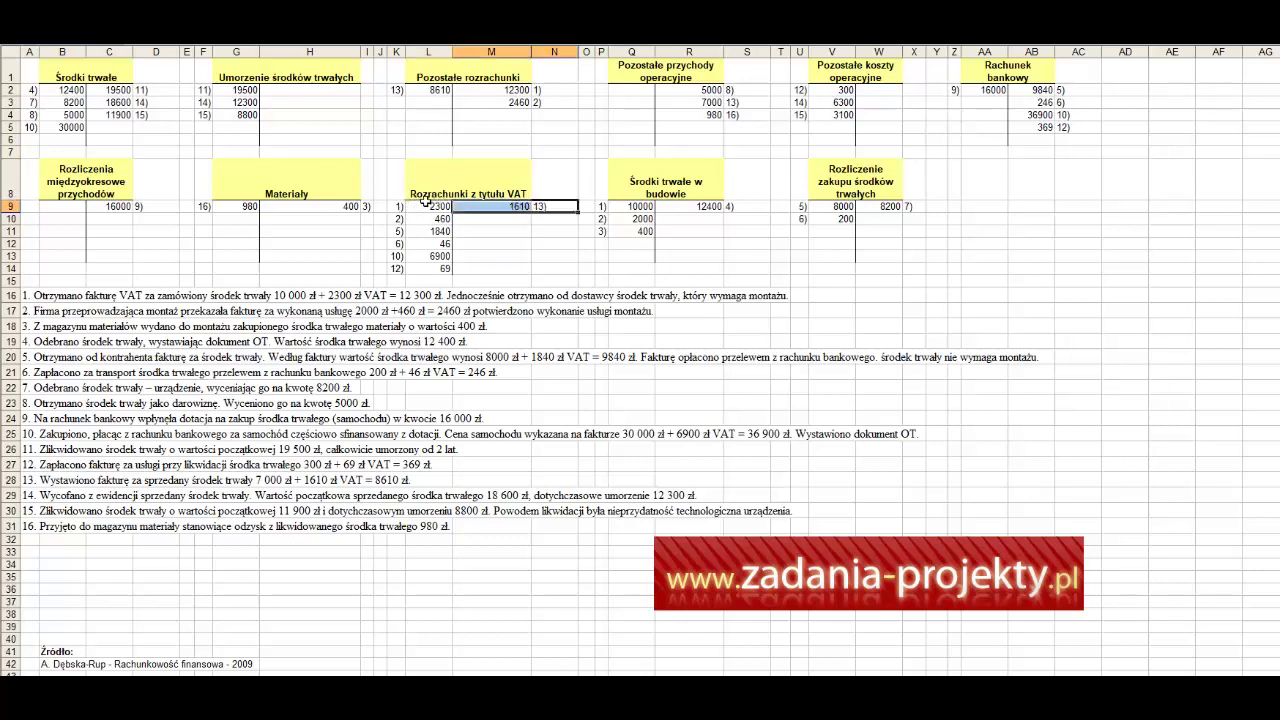
{"action": "left_click_drag", "start_coordinate": [425, 204], "coordinate": [421, 278]}
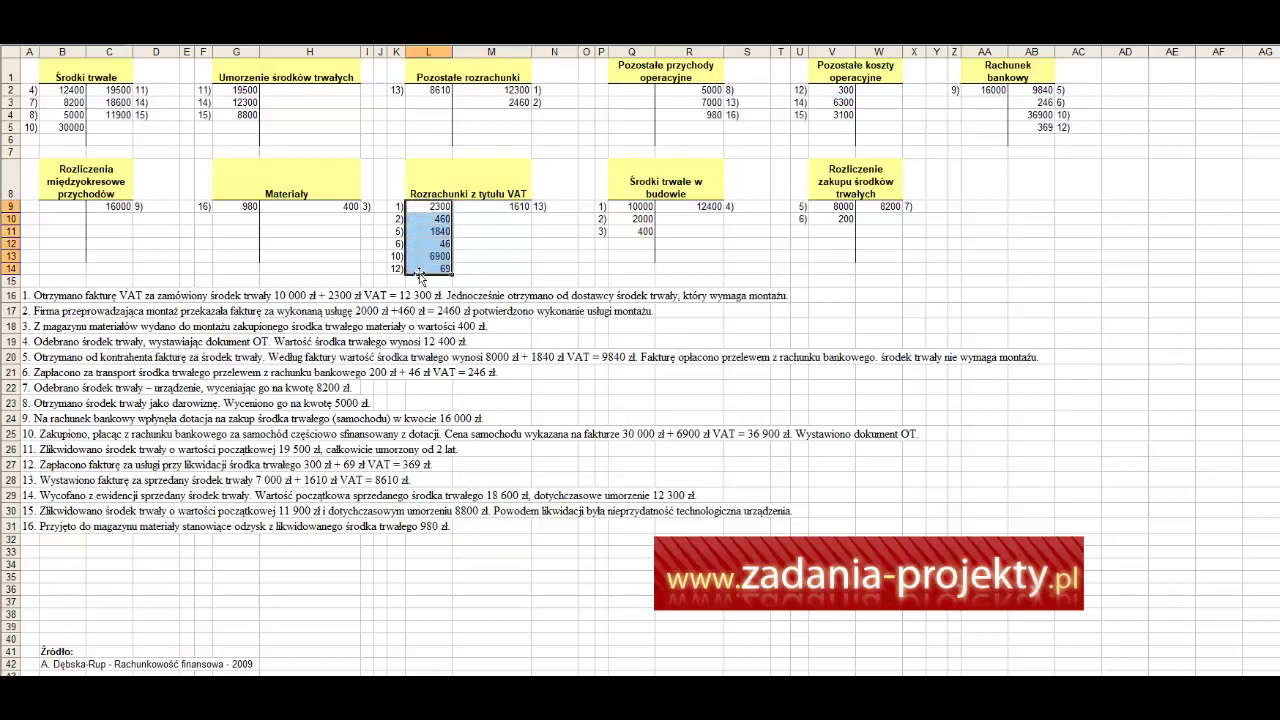
{"action": "left_click_drag", "start_coordinate": [492, 204], "coordinate": [483, 270]}
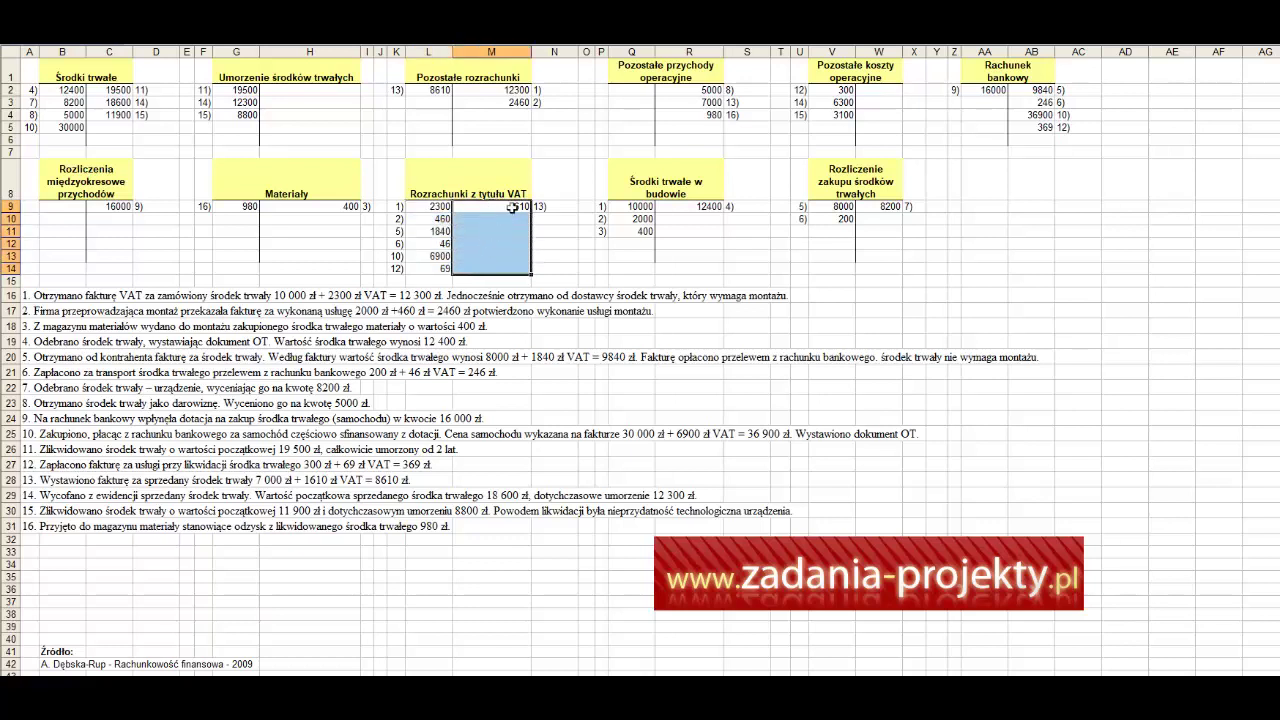
Step: Recheck the formula in L2 and relate it to operation 13's credit R3 in Pozostałe przychody operacyjne
{"action": "left_click", "coordinate": [430, 90]}
{"action": "type", "text": "=M9+R3"}
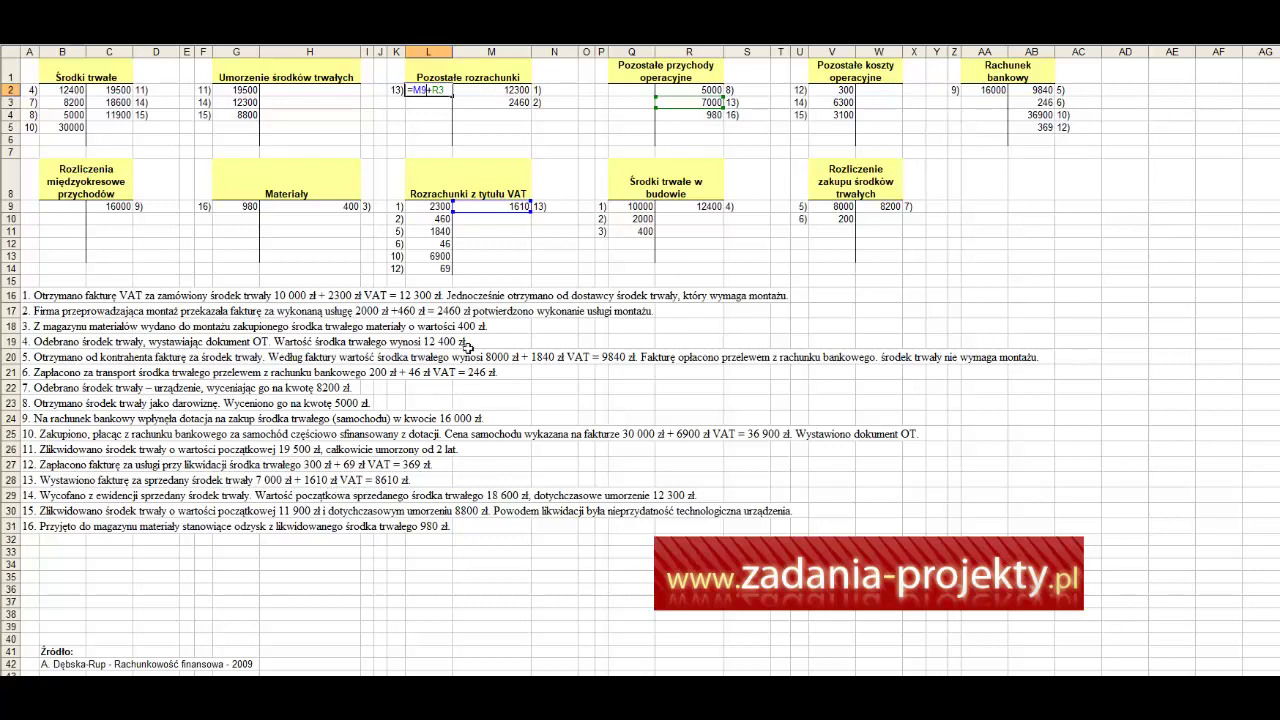
{"action": "key", "text": "Return"}
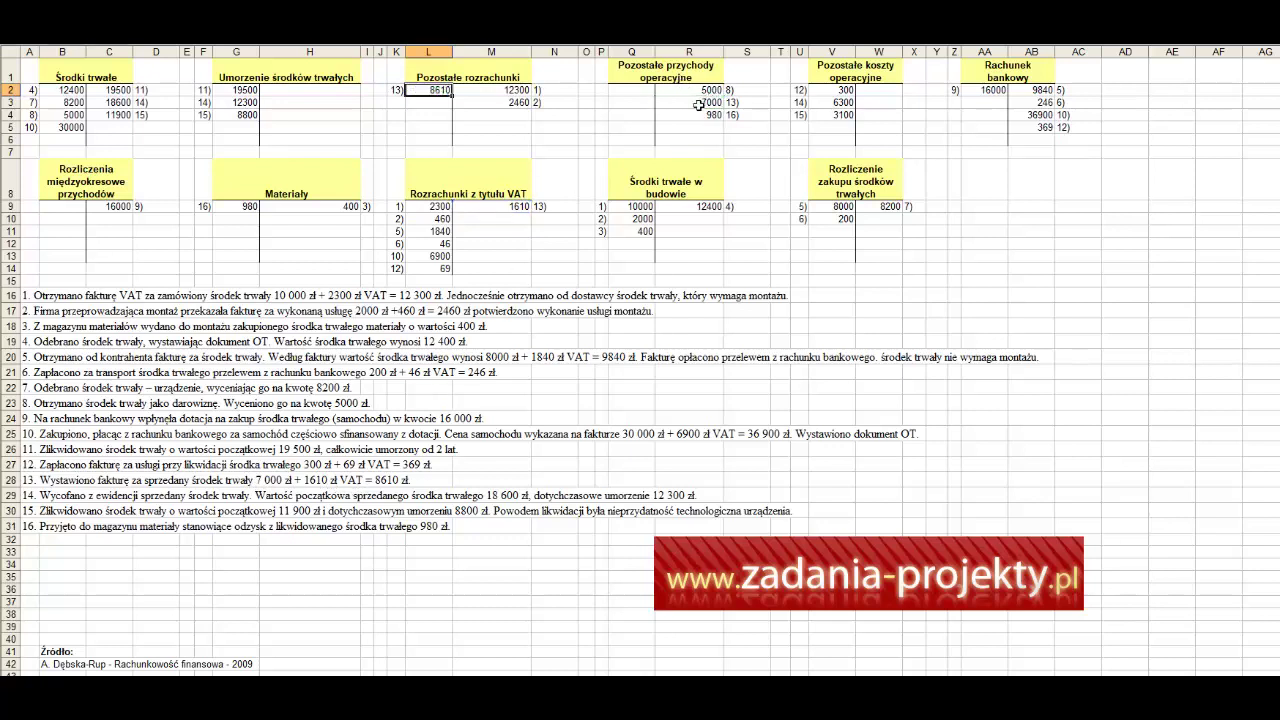
{"action": "left_click", "coordinate": [697, 104]}
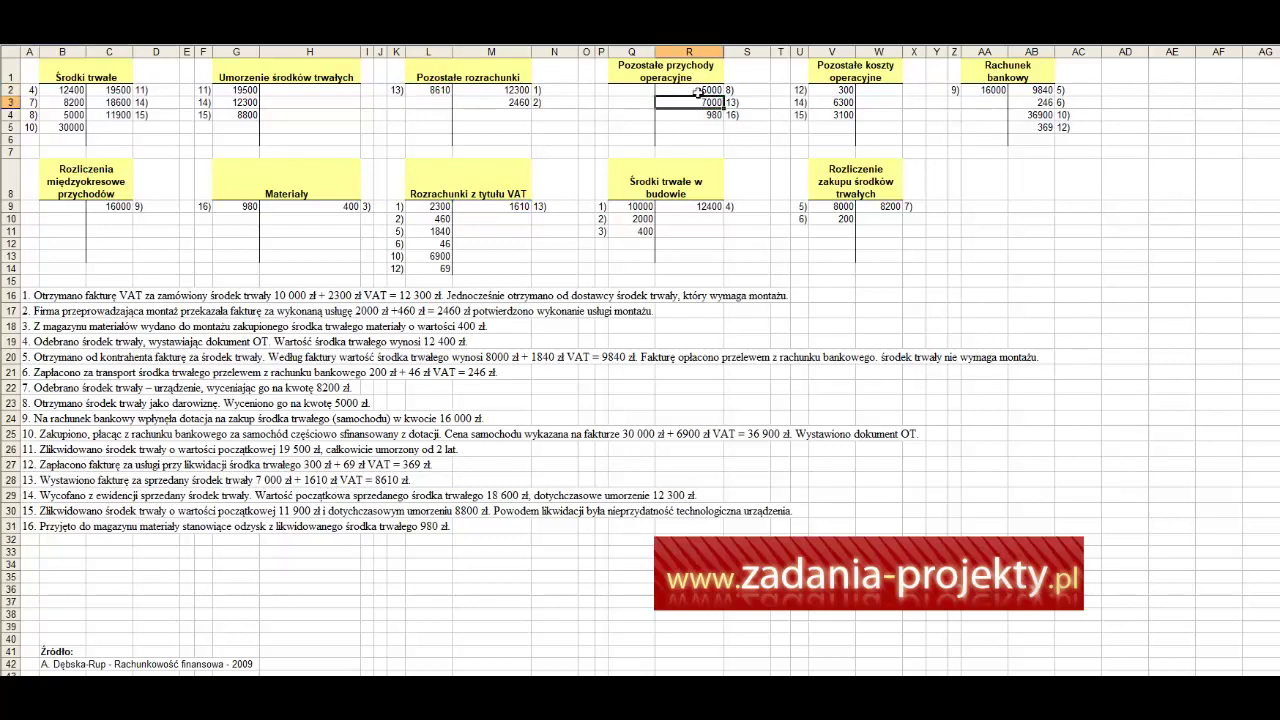
Step: Relate operation 13's credit entry in R3 to the Pozostałe przychody operacyjne account heading
{"action": "left_click", "coordinate": [704, 67]}
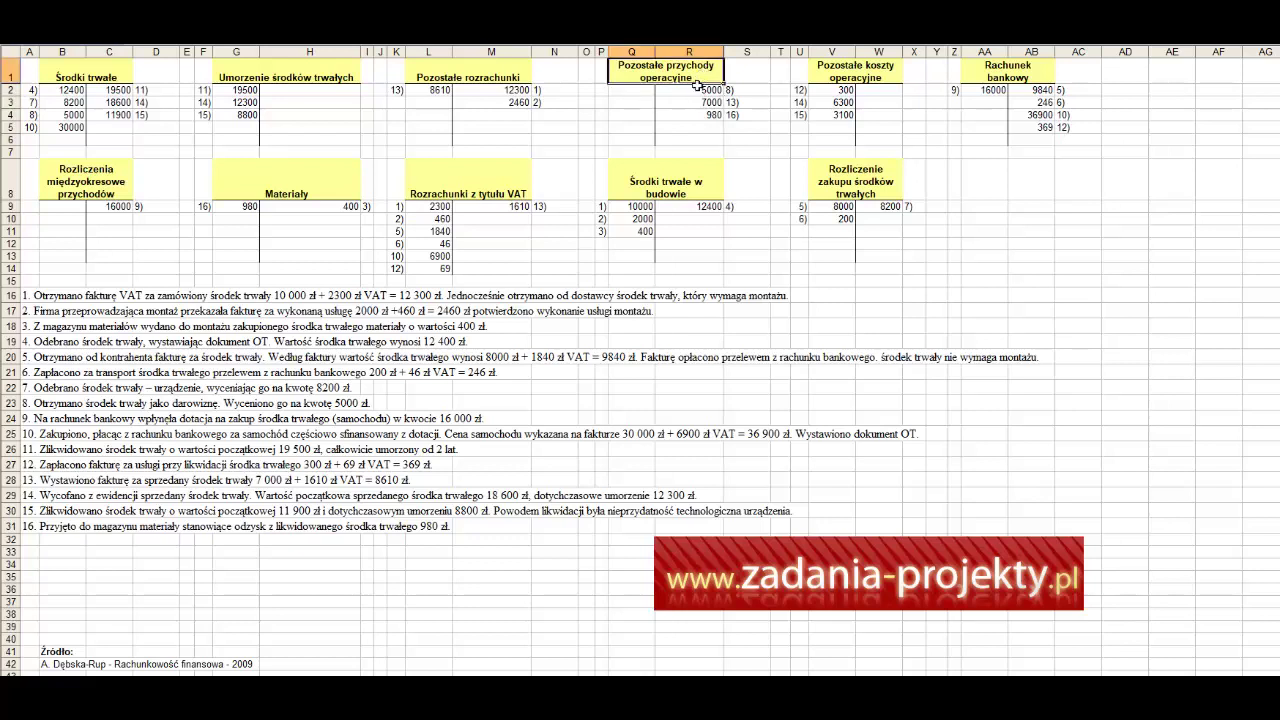
{"action": "left_click", "coordinate": [688, 106]}
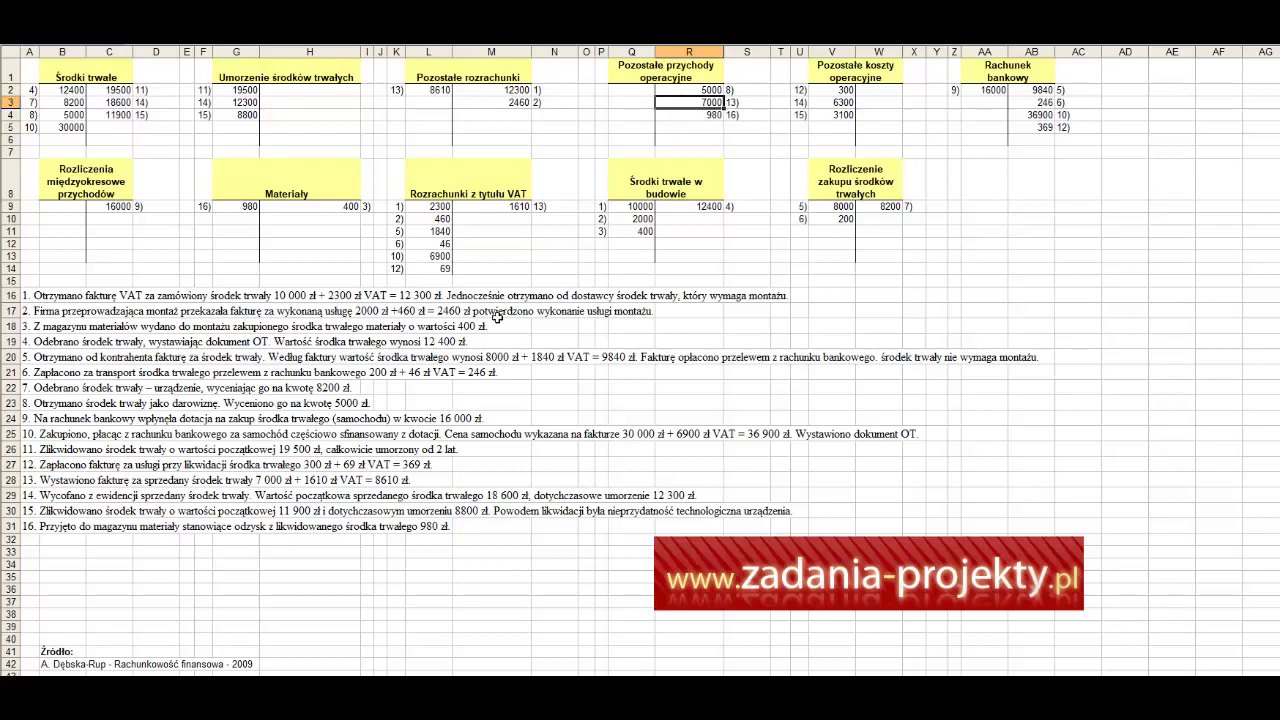
{"action": "left_click", "coordinate": [692, 68]}
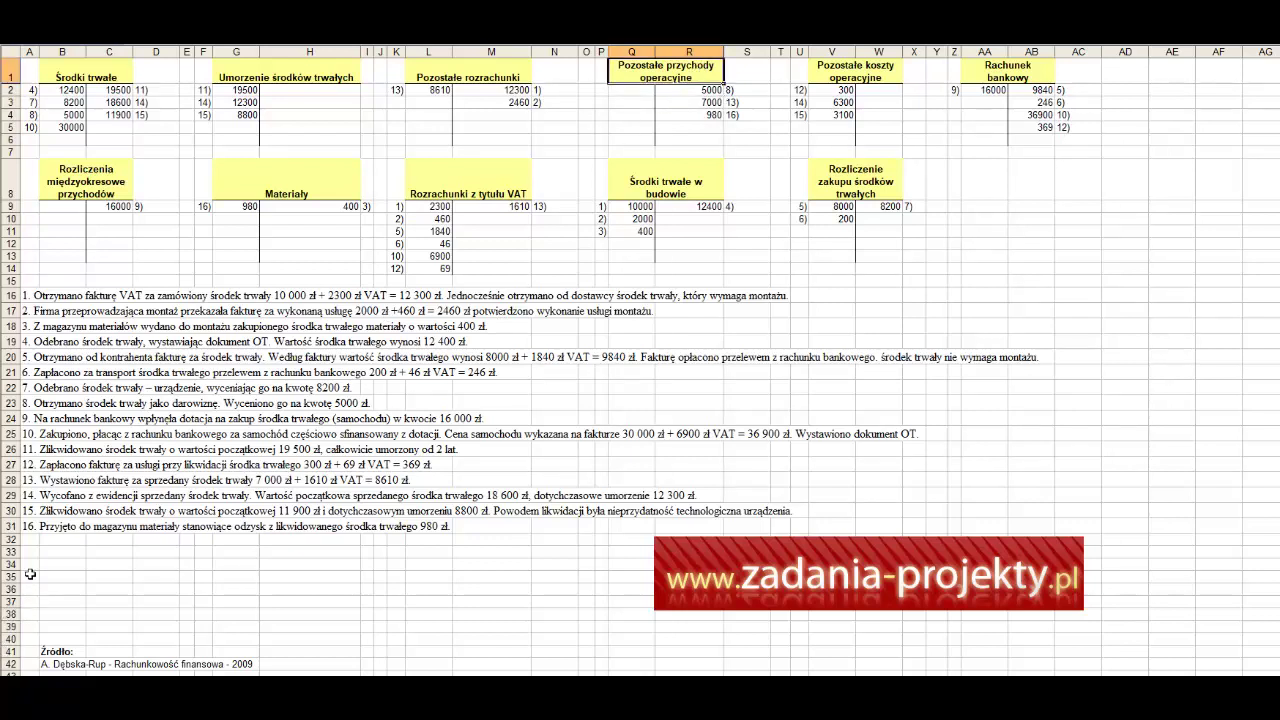
Step: Move from operation 13 to operation 14 in row 29 and review it against its credit entry C3:D3 in the Środki trwałe account
{"action": "left_click", "coordinate": [27, 480]}
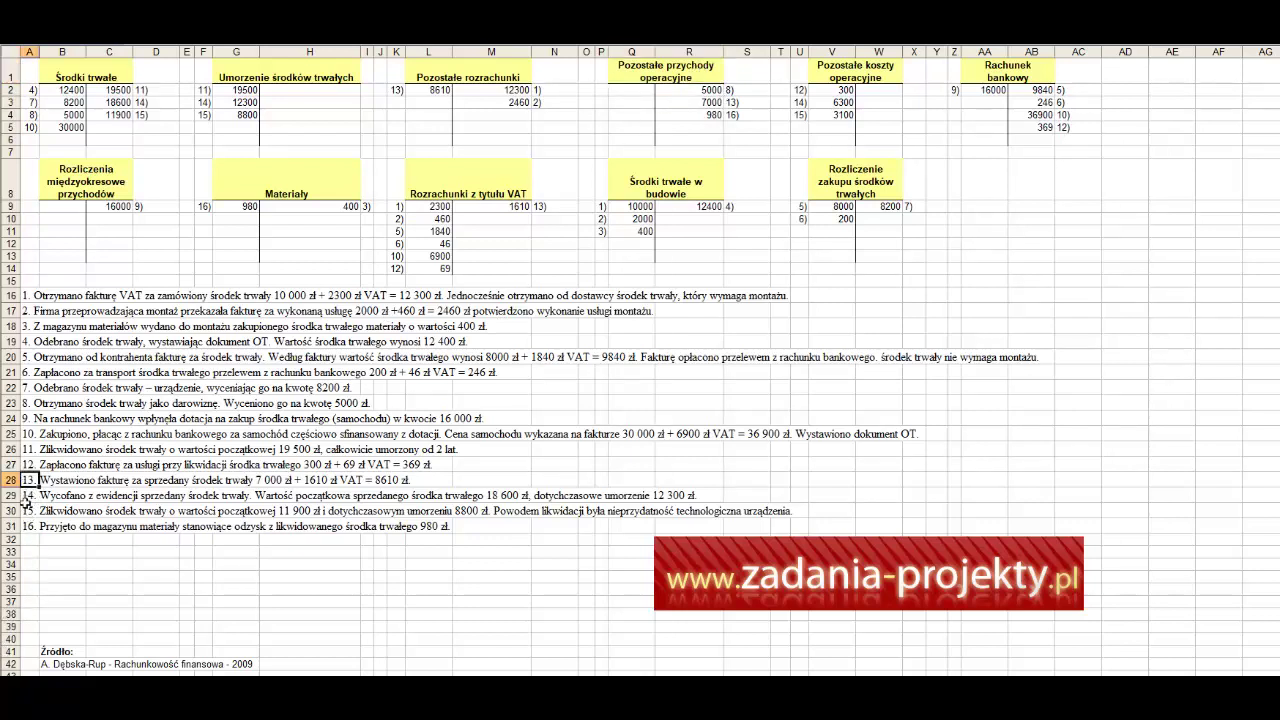
{"action": "left_click", "coordinate": [29, 494]}
{"action": "left_click", "coordinate": [28, 481]}
{"action": "left_click", "coordinate": [28, 499]}
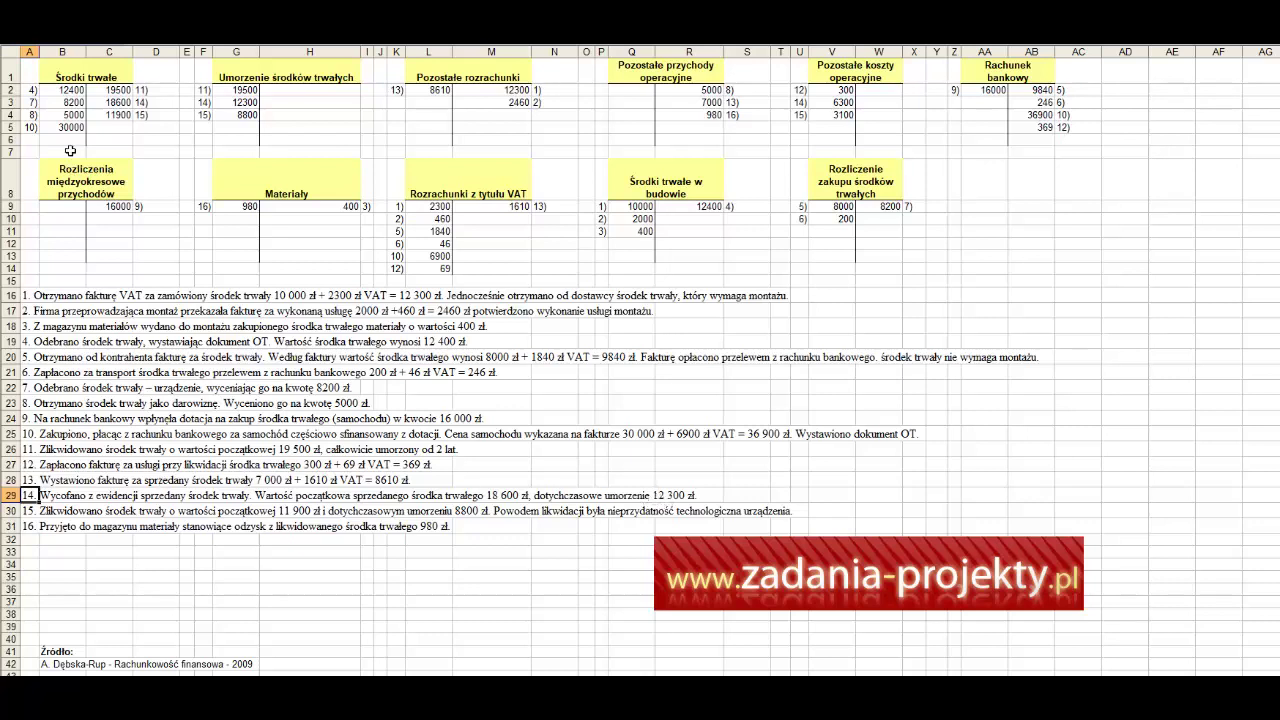
{"action": "left_click", "coordinate": [120, 75]}
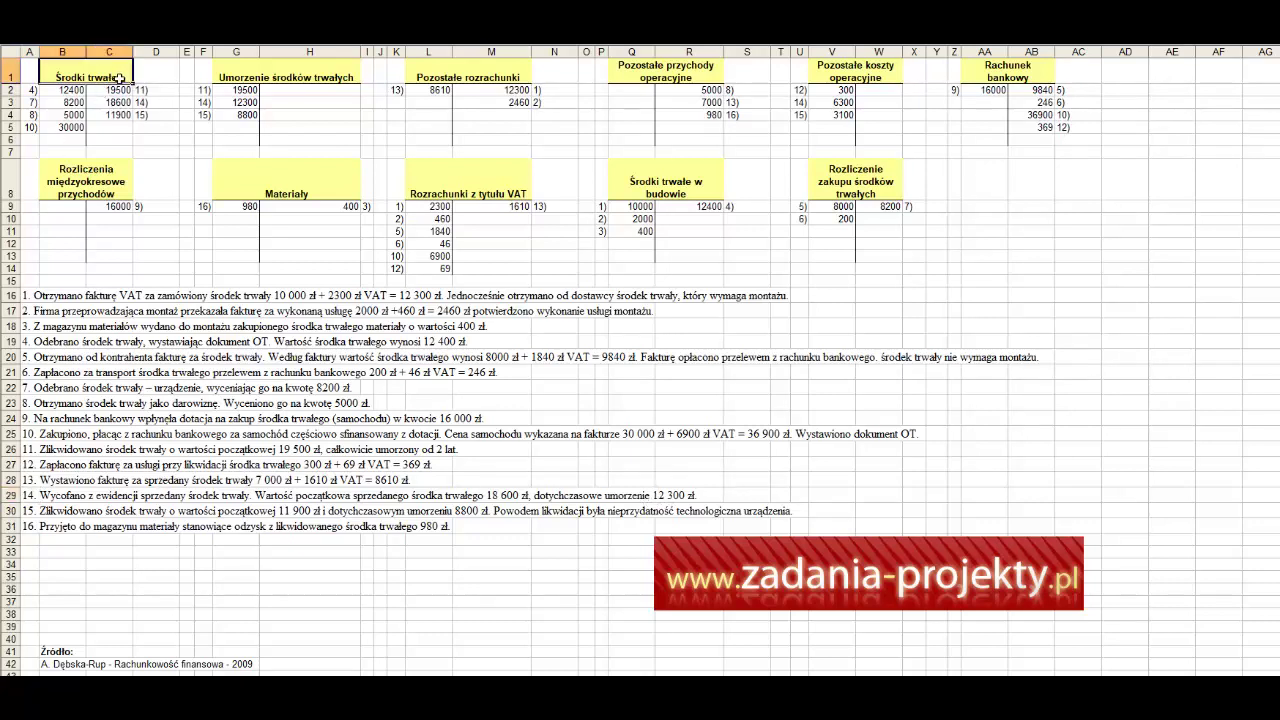
{"action": "left_click_drag", "start_coordinate": [117, 103], "coordinate": [155, 104]}
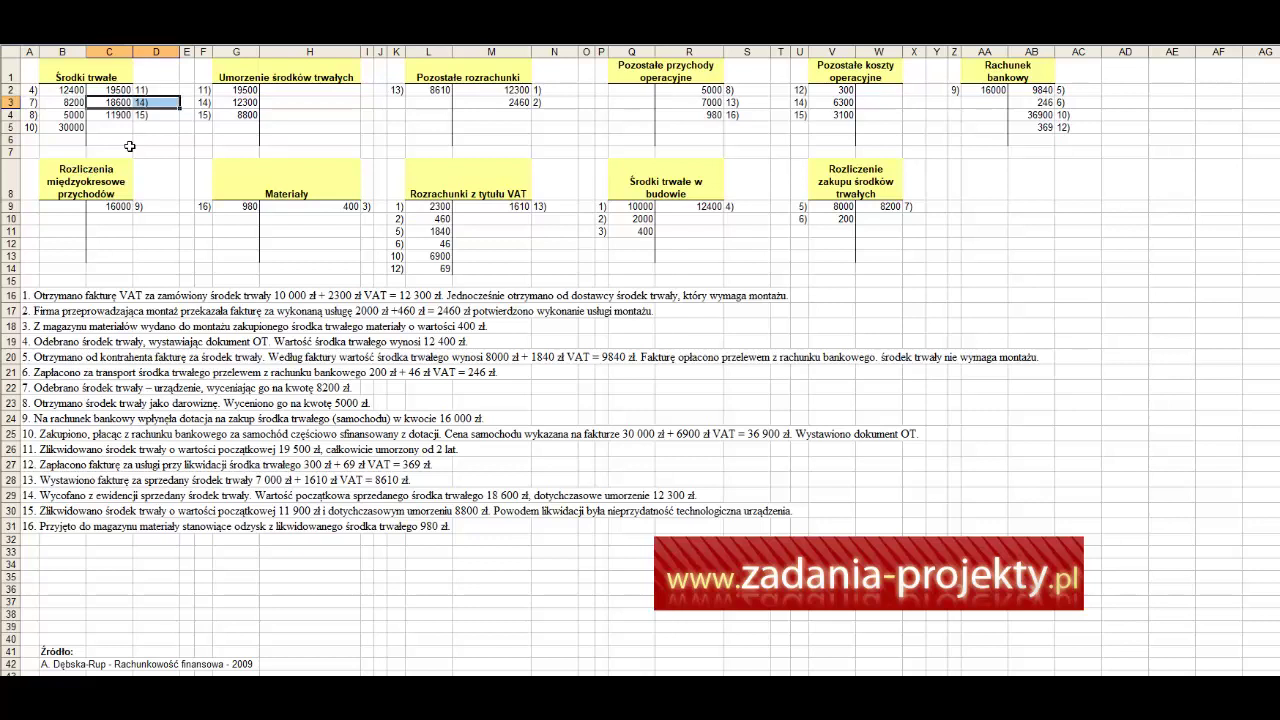
{"action": "left_click", "coordinate": [108, 102]}
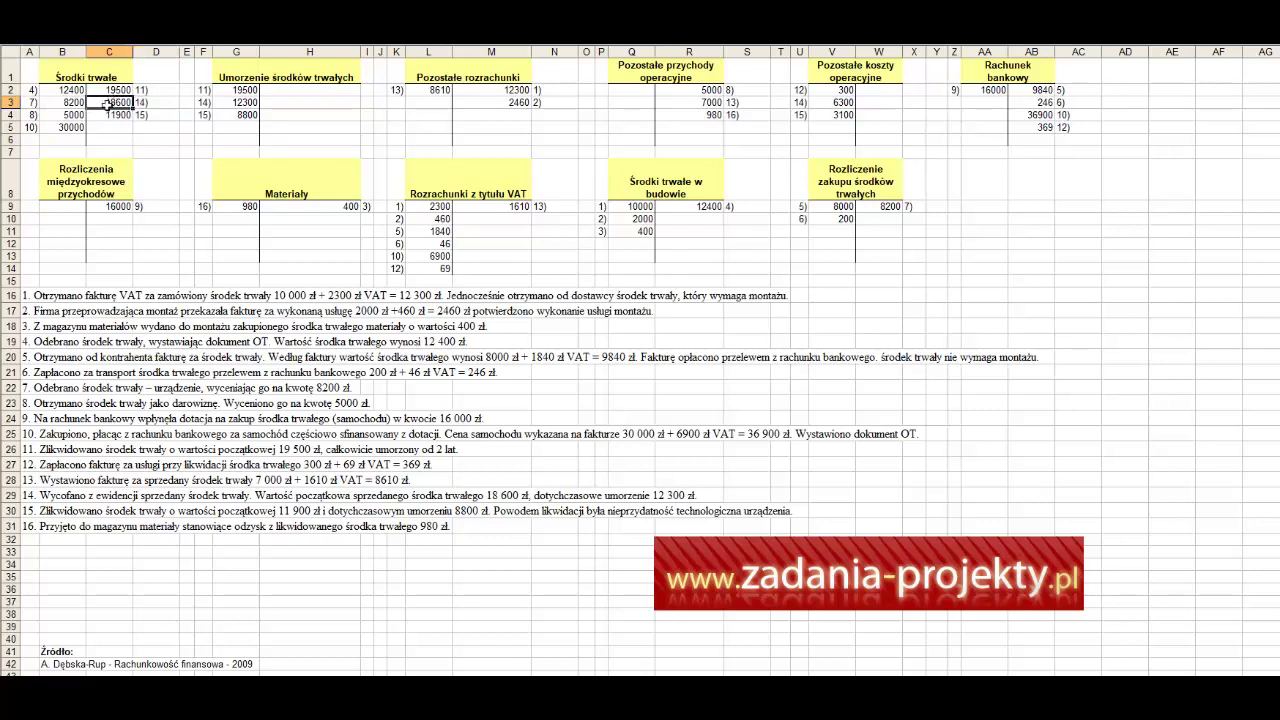
Step: Examine operation 14's debit F3:G3 in Umorzenie środków trwałych and compare it with the credit C3:D3 in Środki trwałe
{"action": "left_click", "coordinate": [232, 102]}
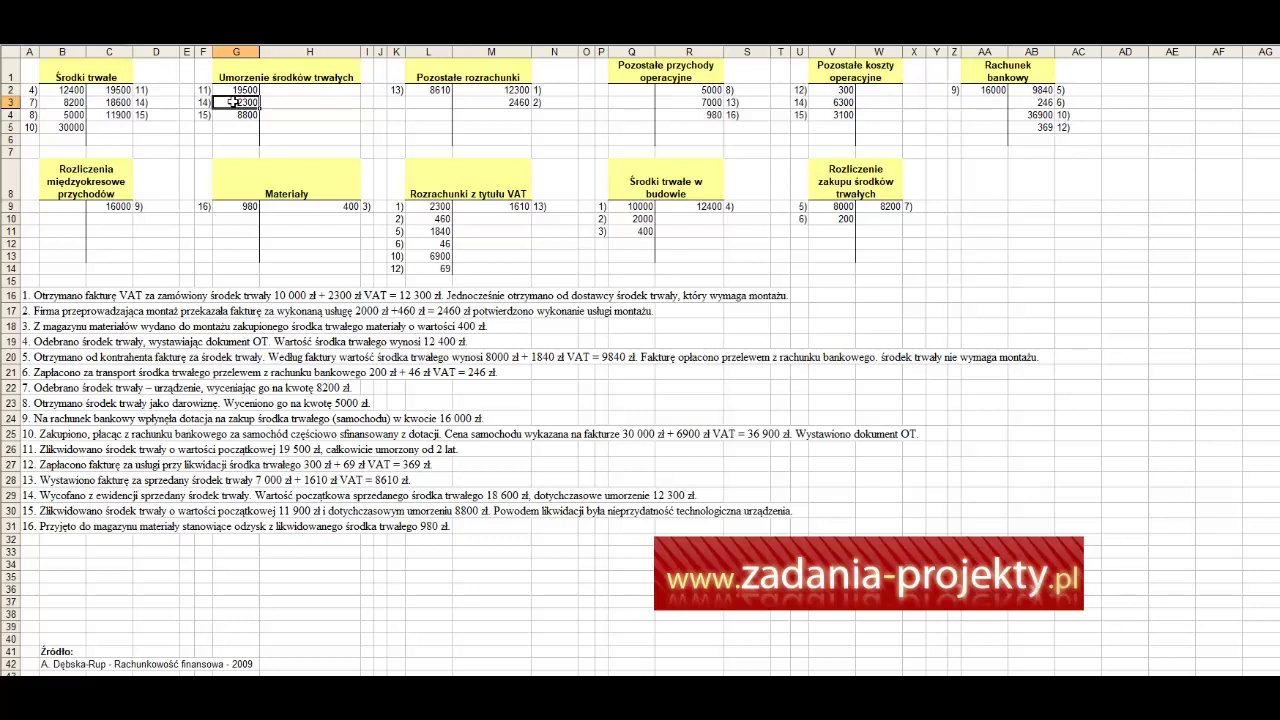
{"action": "left_click", "coordinate": [226, 66]}
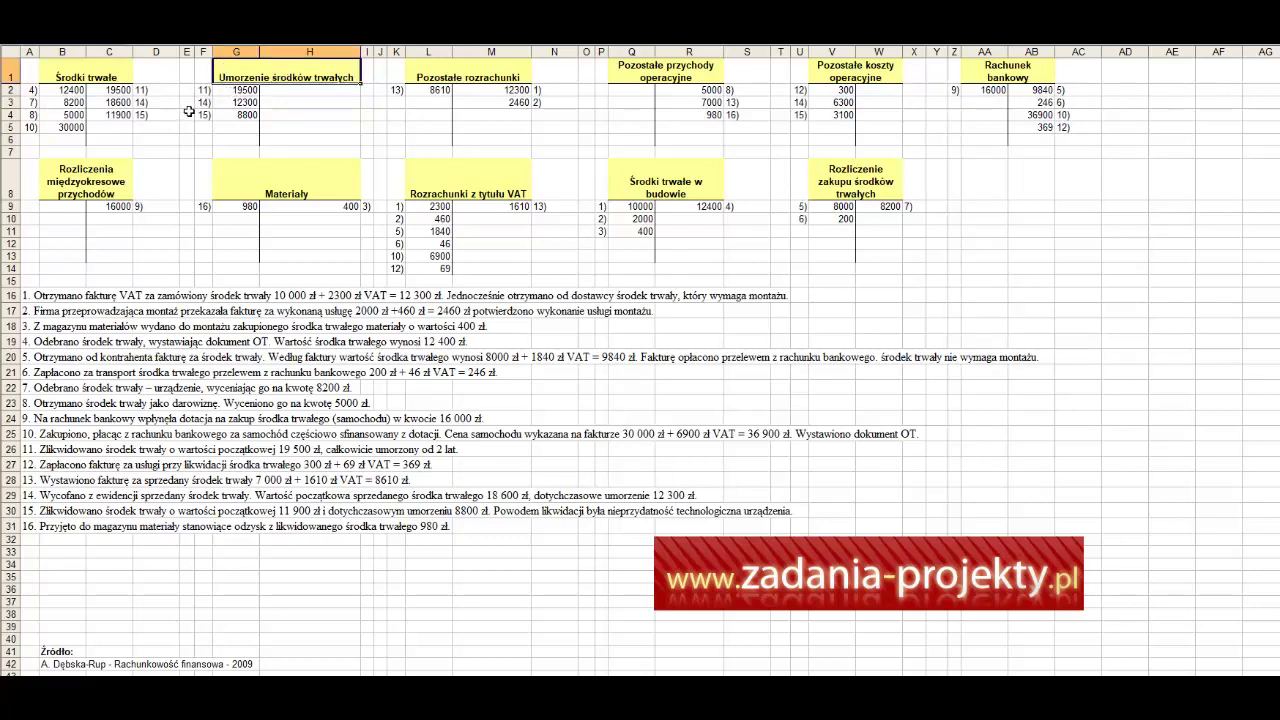
{"action": "left_click", "coordinate": [204, 102]}
{"action": "left_click_drag", "start_coordinate": [204, 102], "coordinate": [221, 104]}
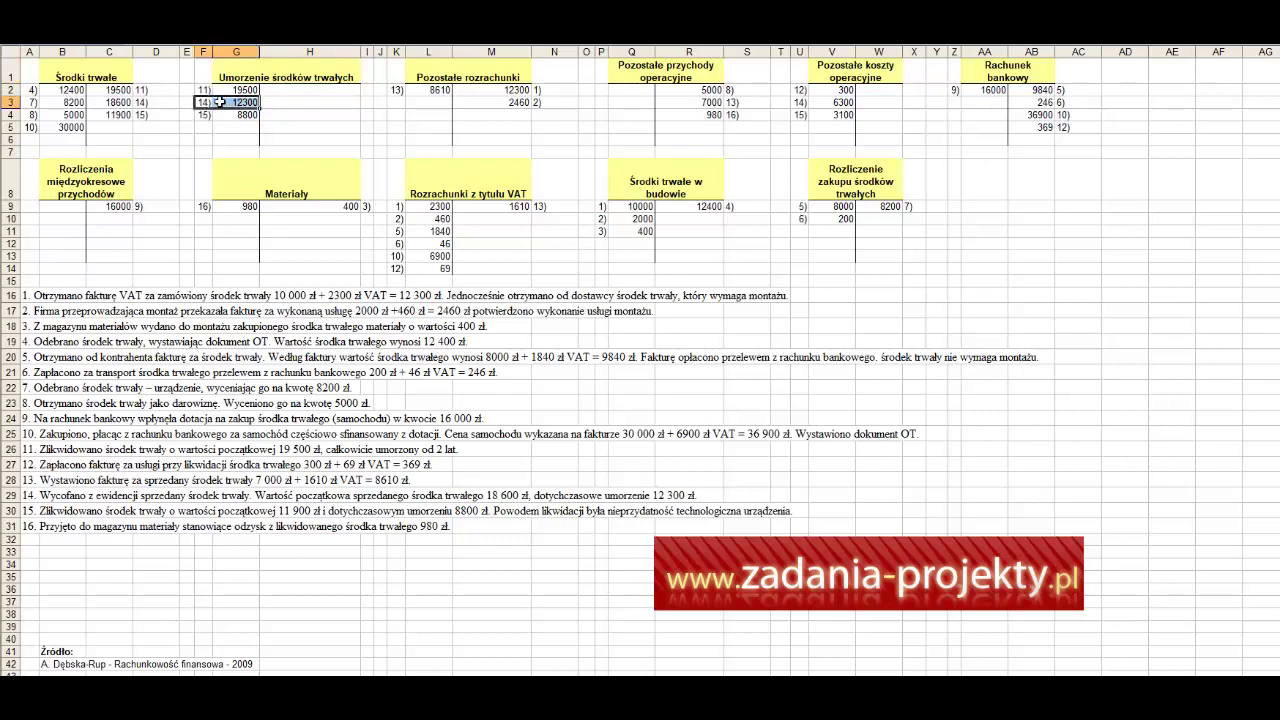
{"action": "left_click_drag", "start_coordinate": [112, 106], "coordinate": [140, 105]}
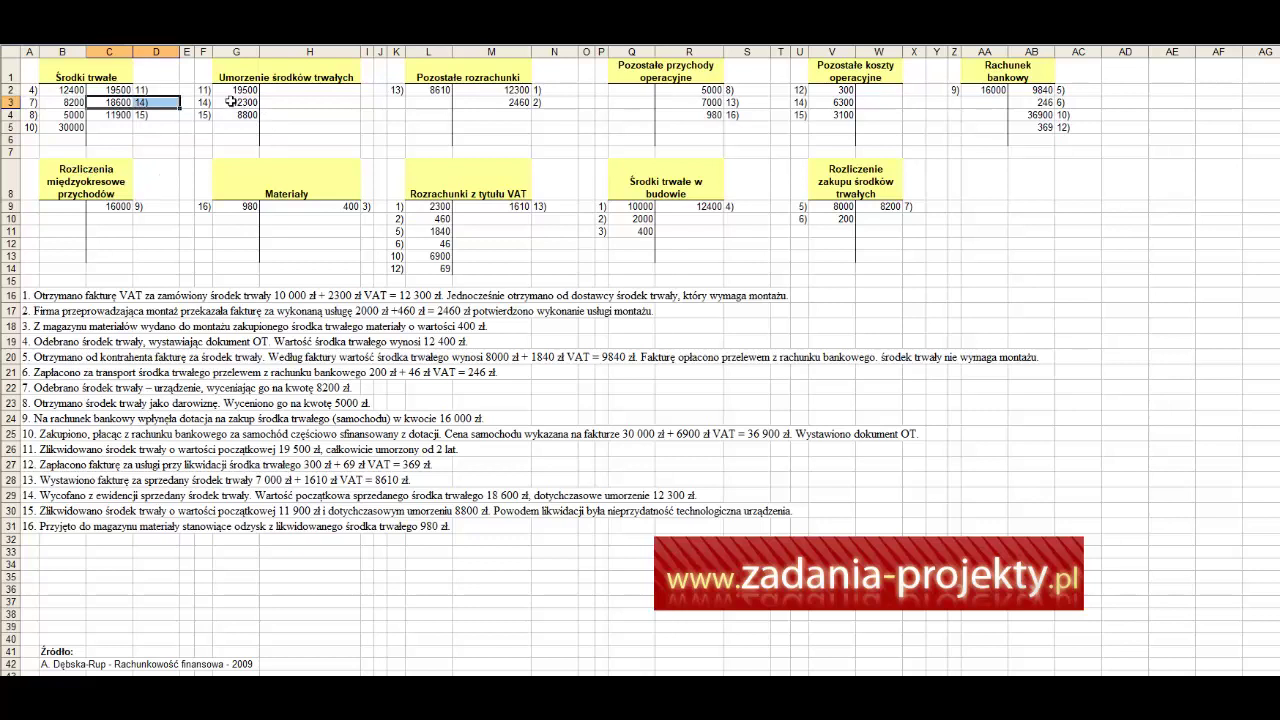
{"action": "left_click_drag", "start_coordinate": [240, 103], "coordinate": [201, 102]}
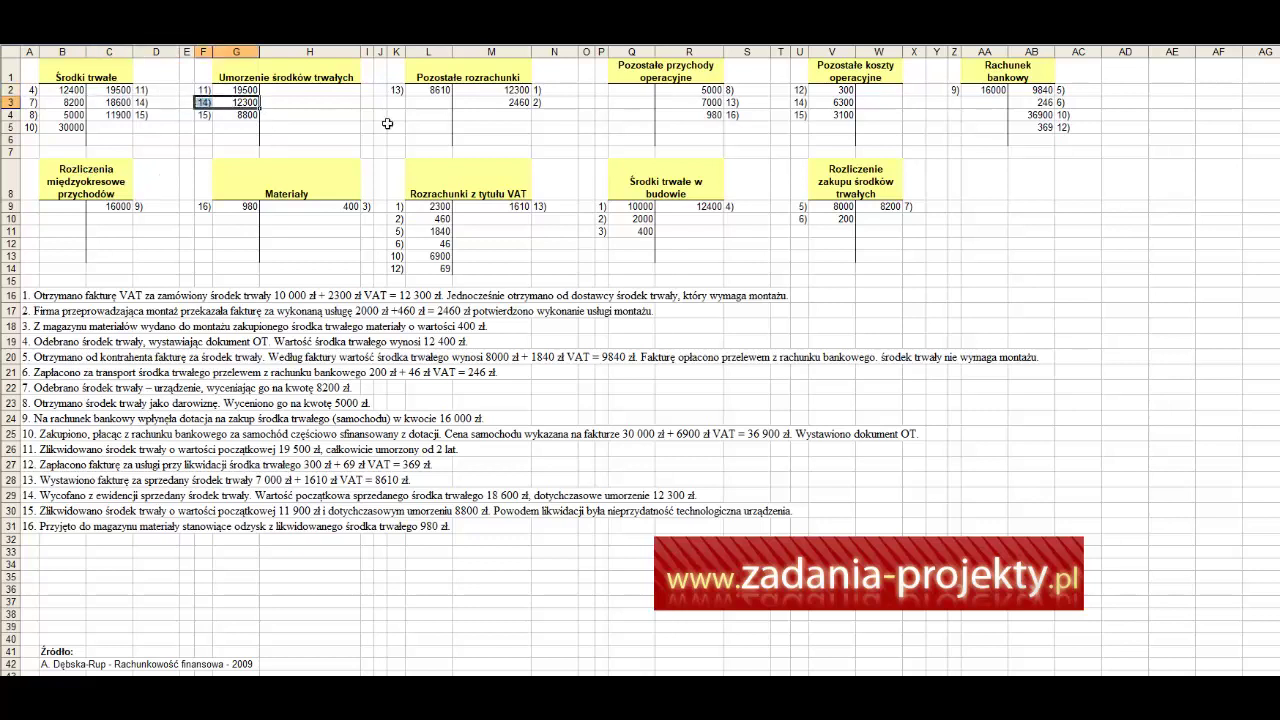
Step: Compare operation 14's debit U3:V3 in Pozostałe koszty operacyjne with the credit C3:D3 and inspect the formula in V3
{"action": "left_click", "coordinate": [800, 102]}
{"action": "left_click_drag", "start_coordinate": [800, 102], "coordinate": [828, 103]}
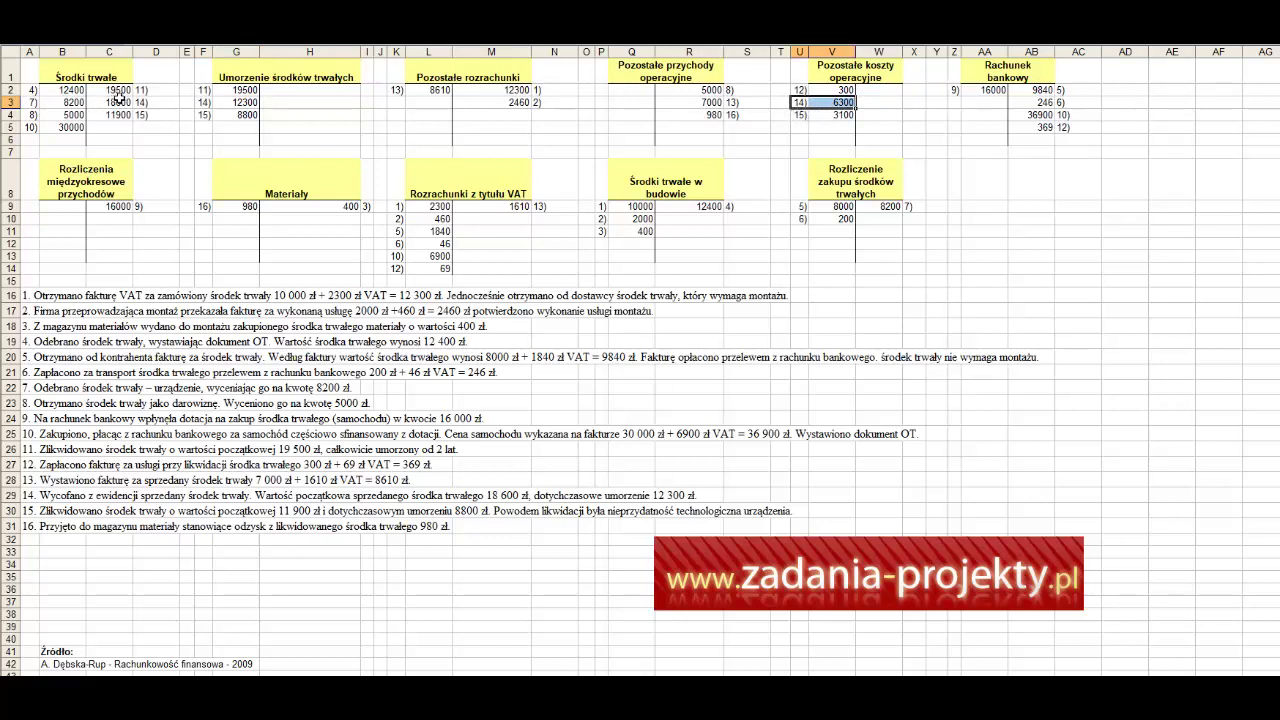
{"action": "left_click_drag", "start_coordinate": [118, 100], "coordinate": [148, 102]}
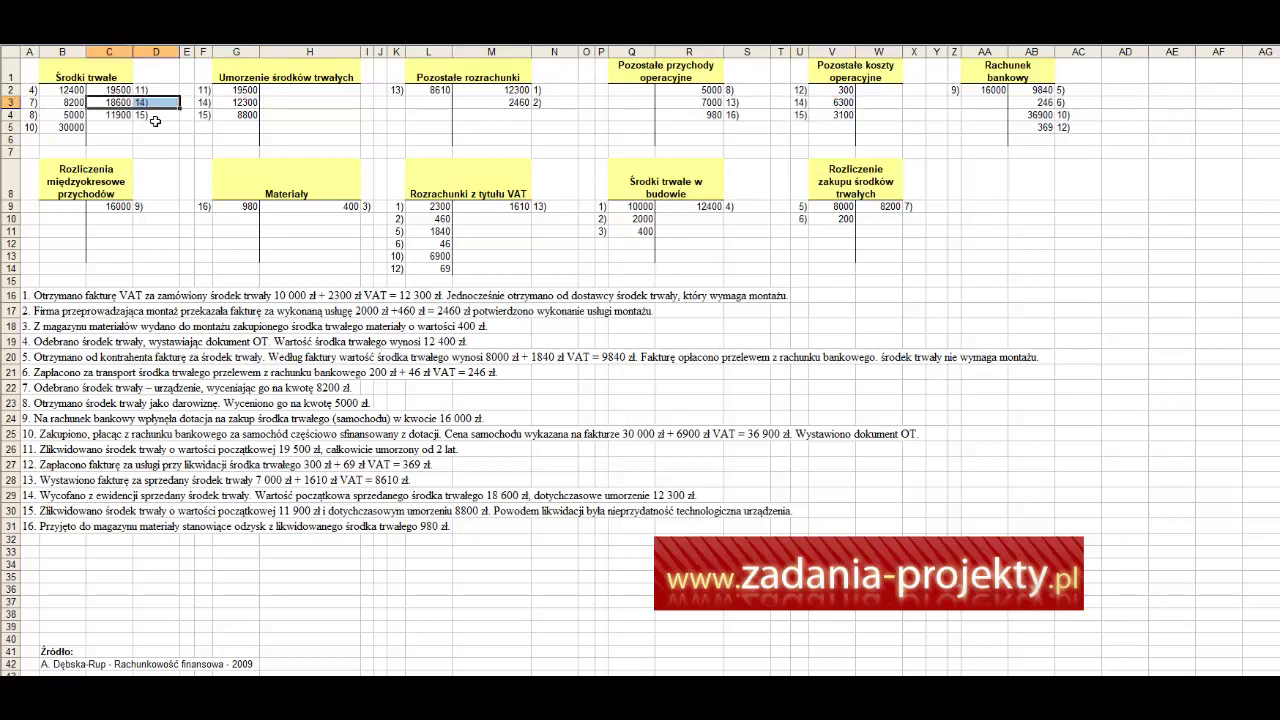
{"action": "left_click_drag", "start_coordinate": [800, 102], "coordinate": [835, 104]}
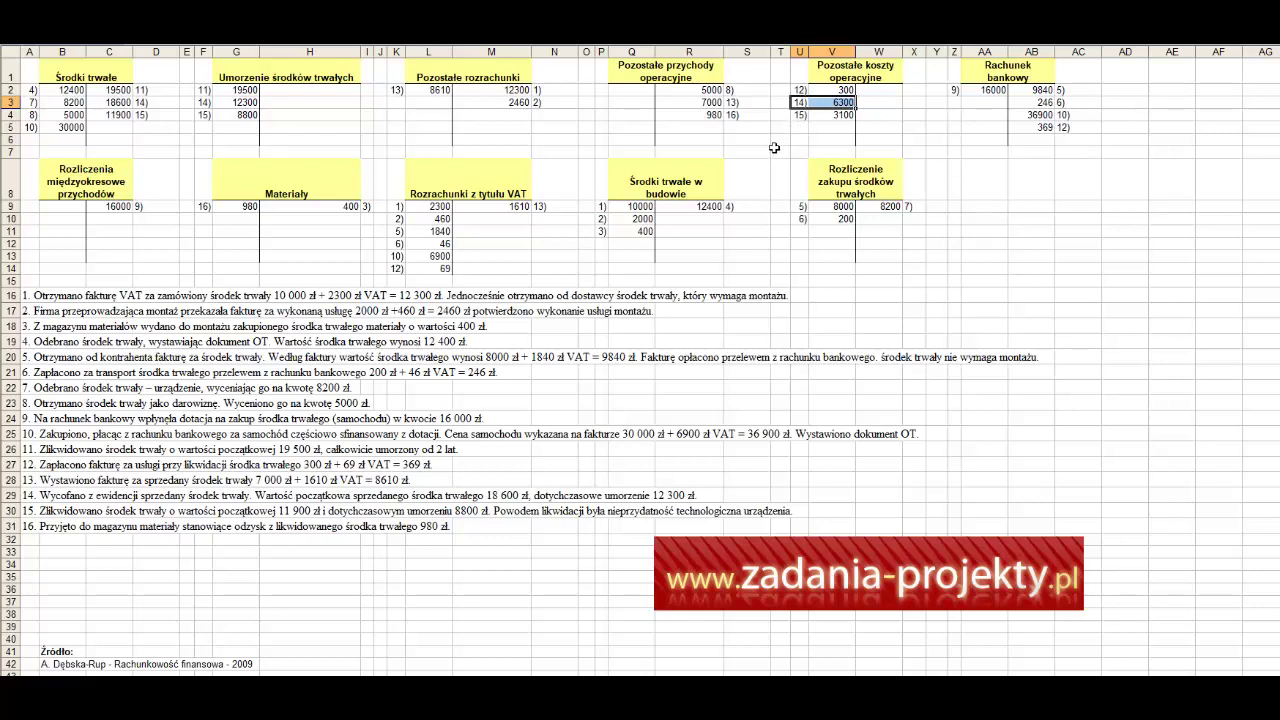
{"action": "double_click", "coordinate": [833, 102]}
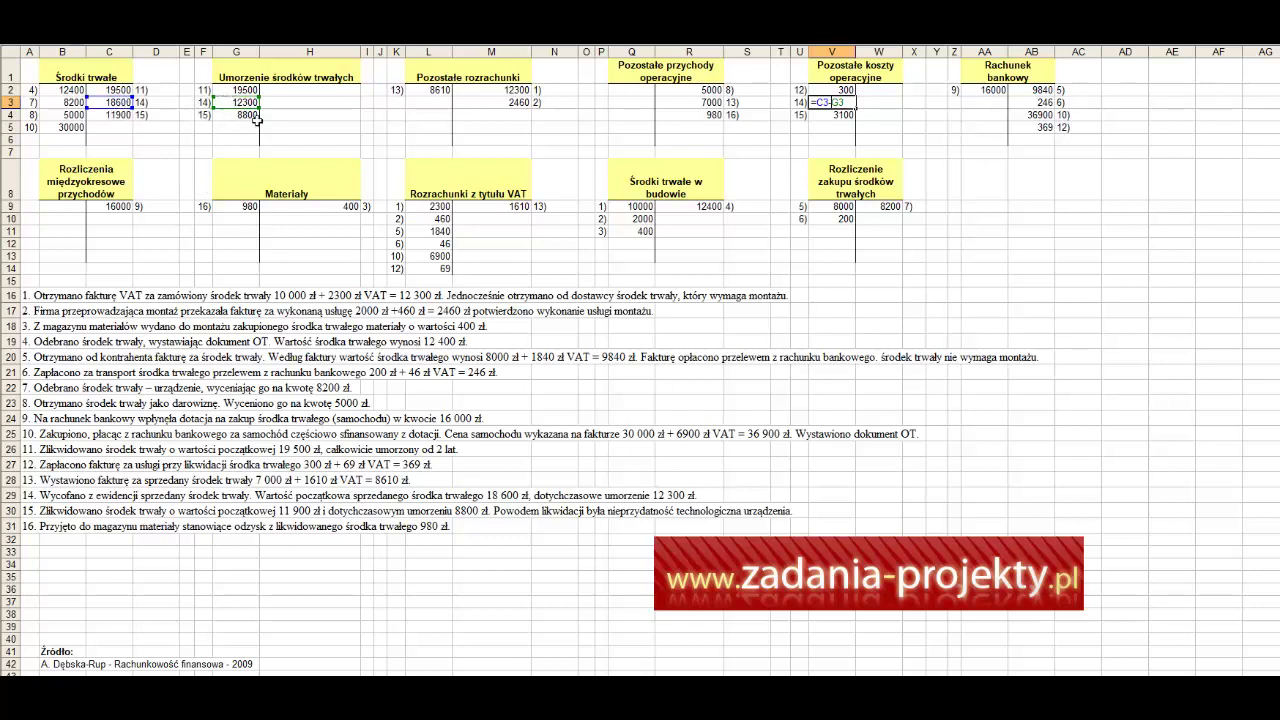
{"action": "key", "text": "Return"}
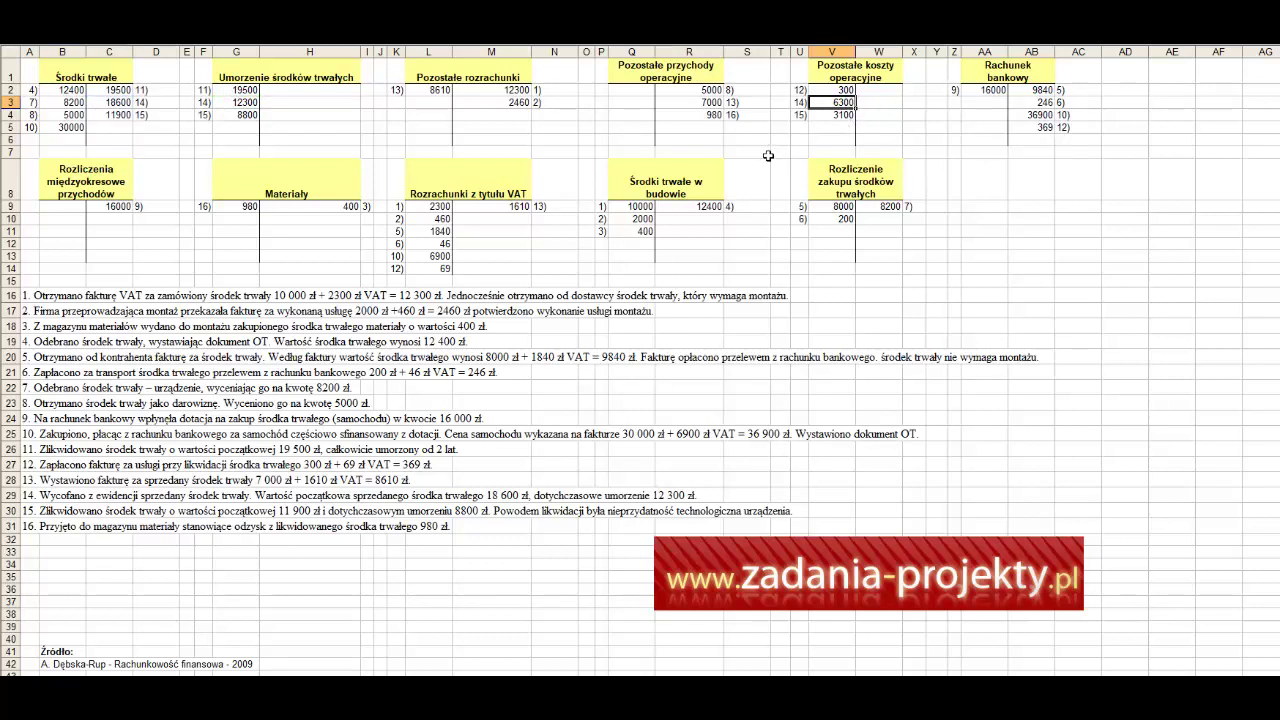
Step: Review operation 15 in row 30 against its credit entry C4:D4 in the Środki trwałe account
{"action": "left_click", "coordinate": [29, 512]}
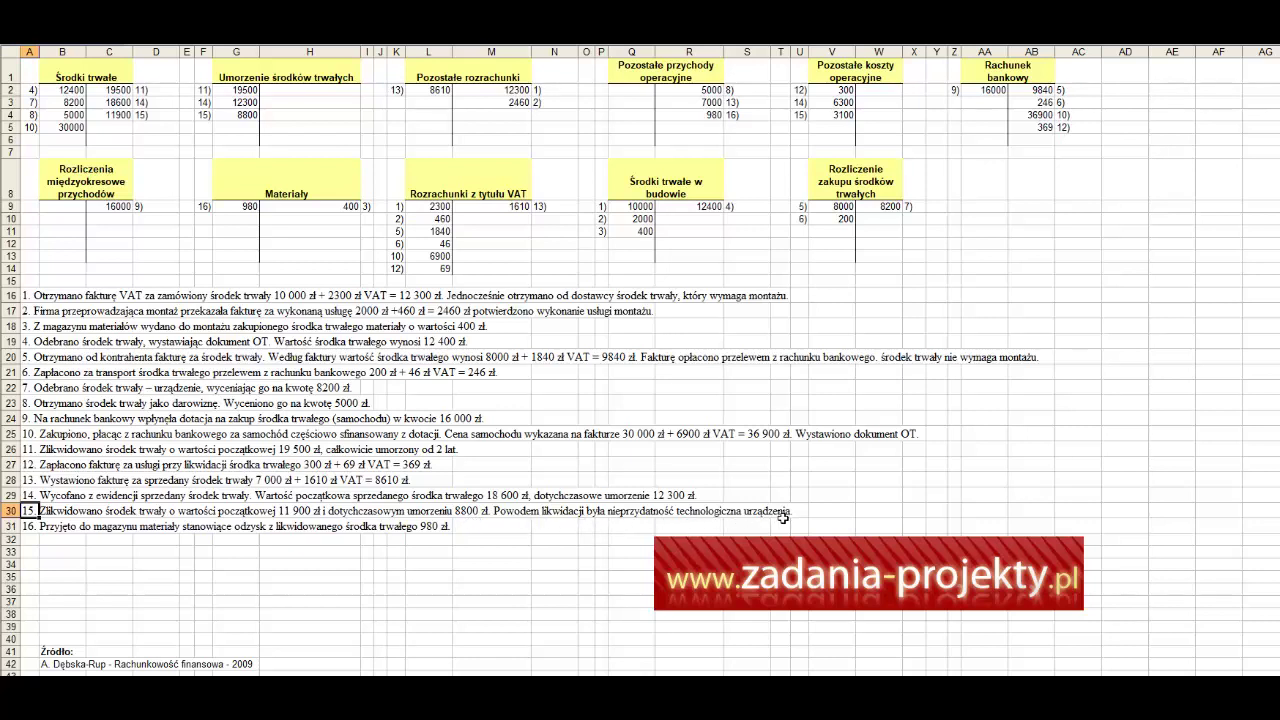
{"action": "left_click", "coordinate": [109, 115]}
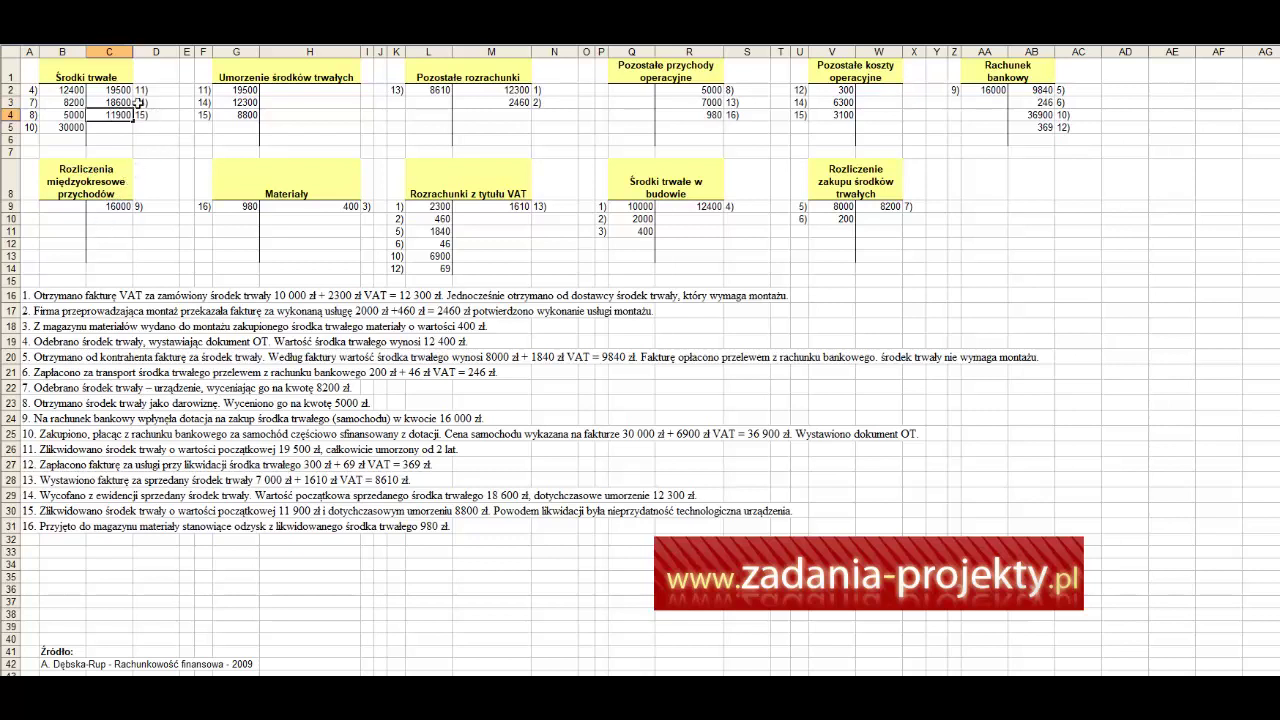
{"action": "left_click_drag", "start_coordinate": [118, 113], "coordinate": [140, 114]}
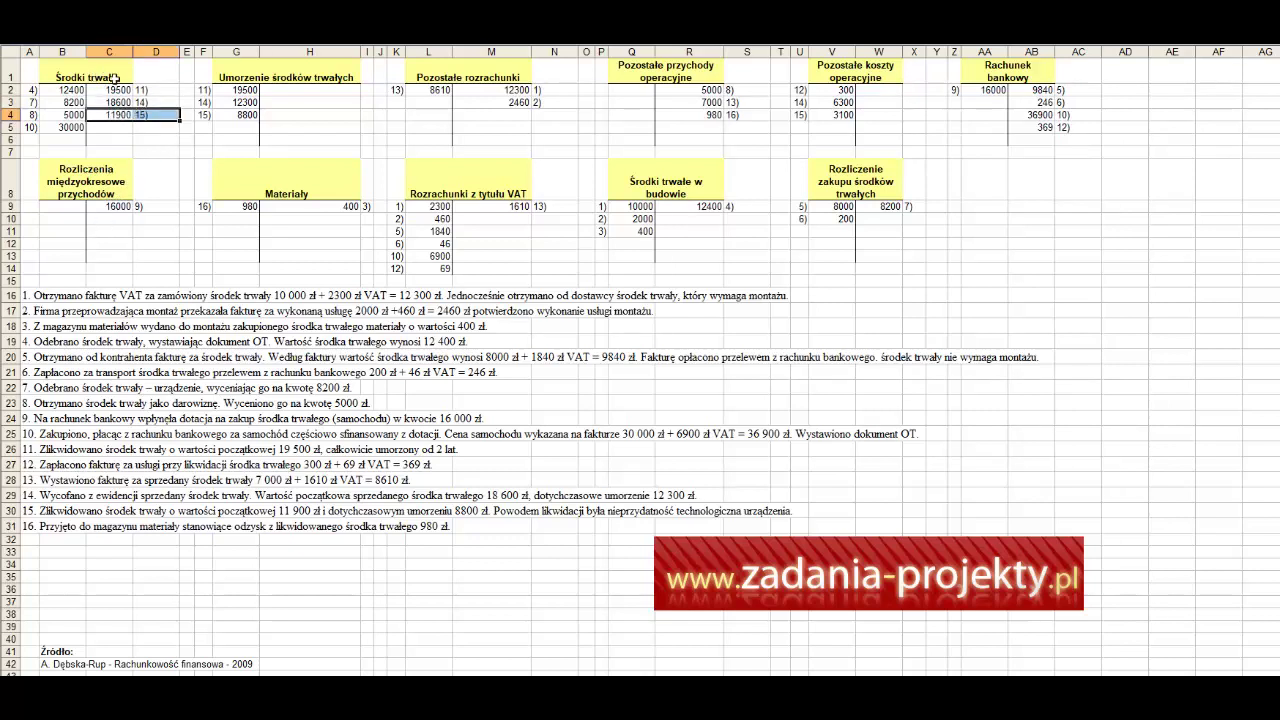
Step: Examine operation 15's debit F4:G4 in Umorzenie środków trwałych together with the account's debit entries F2:G4
{"action": "left_click", "coordinate": [204, 115]}
{"action": "left_click_drag", "start_coordinate": [204, 115], "coordinate": [222, 118]}
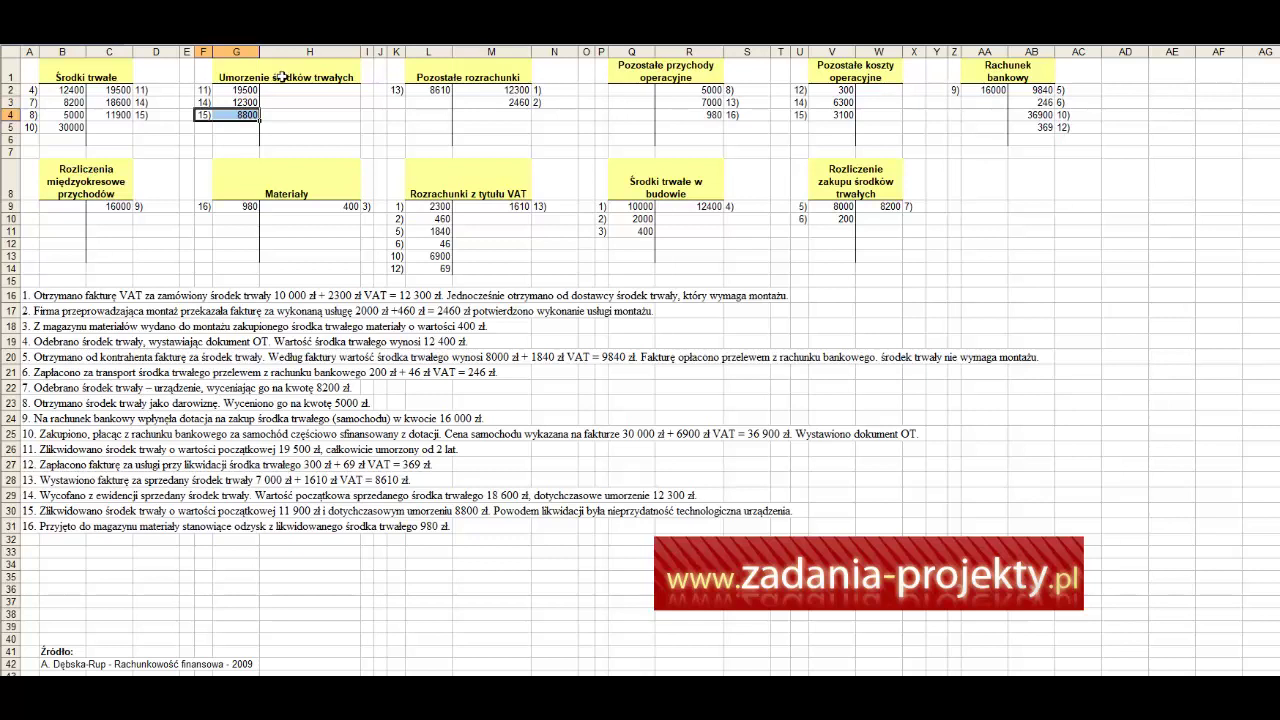
{"action": "left_click", "coordinate": [283, 77]}
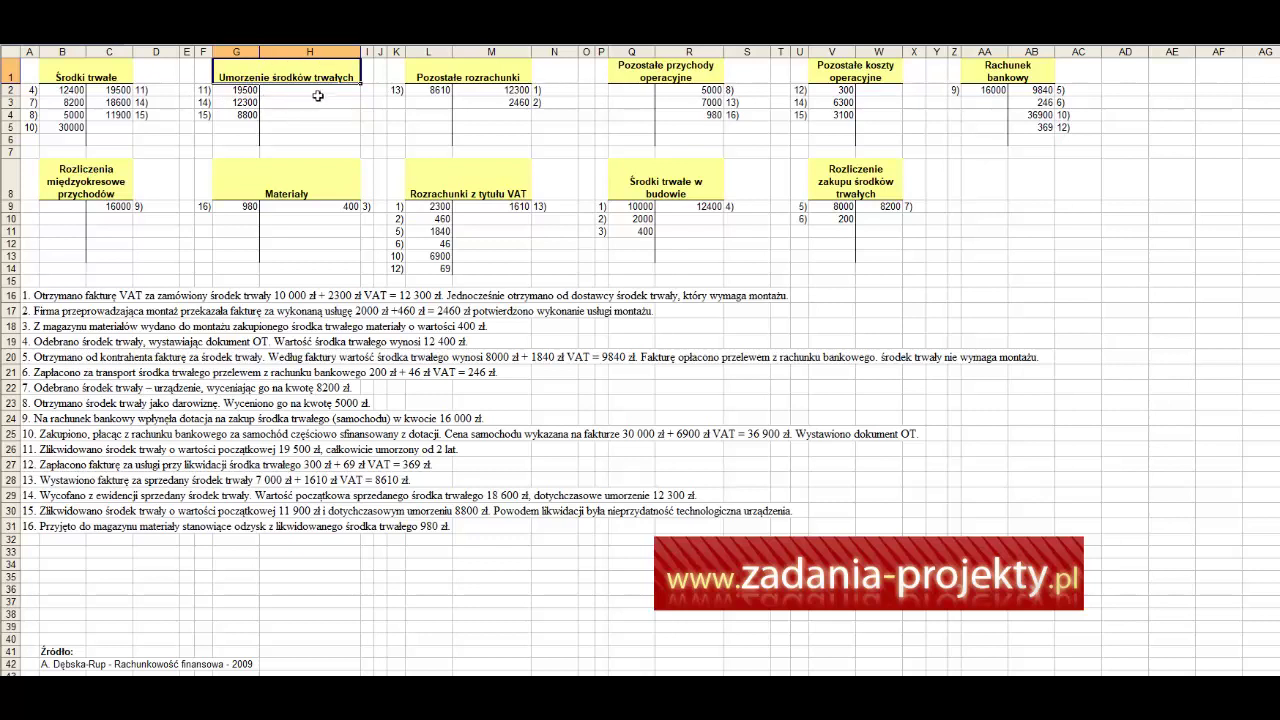
{"action": "mouse_move", "coordinate": [202, 115]}
{"action": "left_mouse_down"}
{"action": "mouse_move", "coordinate": [232, 114]}
{"action": "mouse_move", "coordinate": [208, 114]}
{"action": "left_mouse_up"}
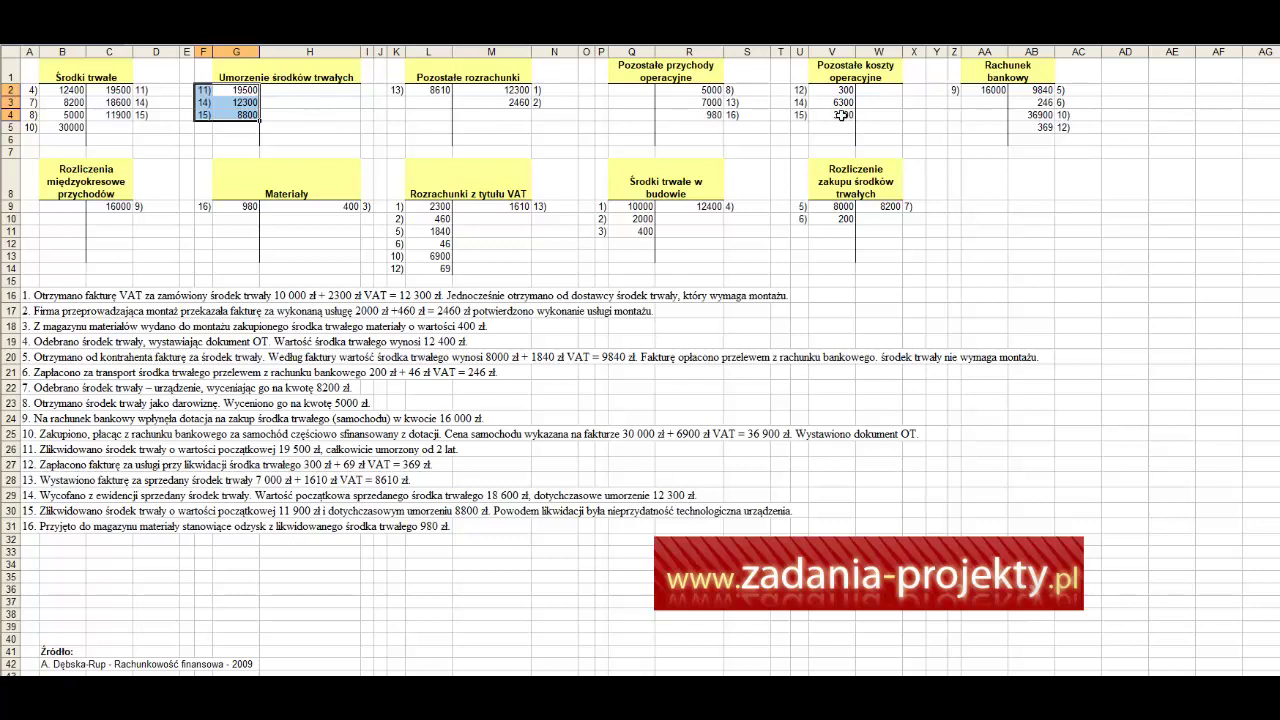
Step: Inspect the formula behind operation 15's Pozostałe koszty operacyjne debit in V4 and trace its source cells C4 and G4
{"action": "left_click", "coordinate": [864, 66]}
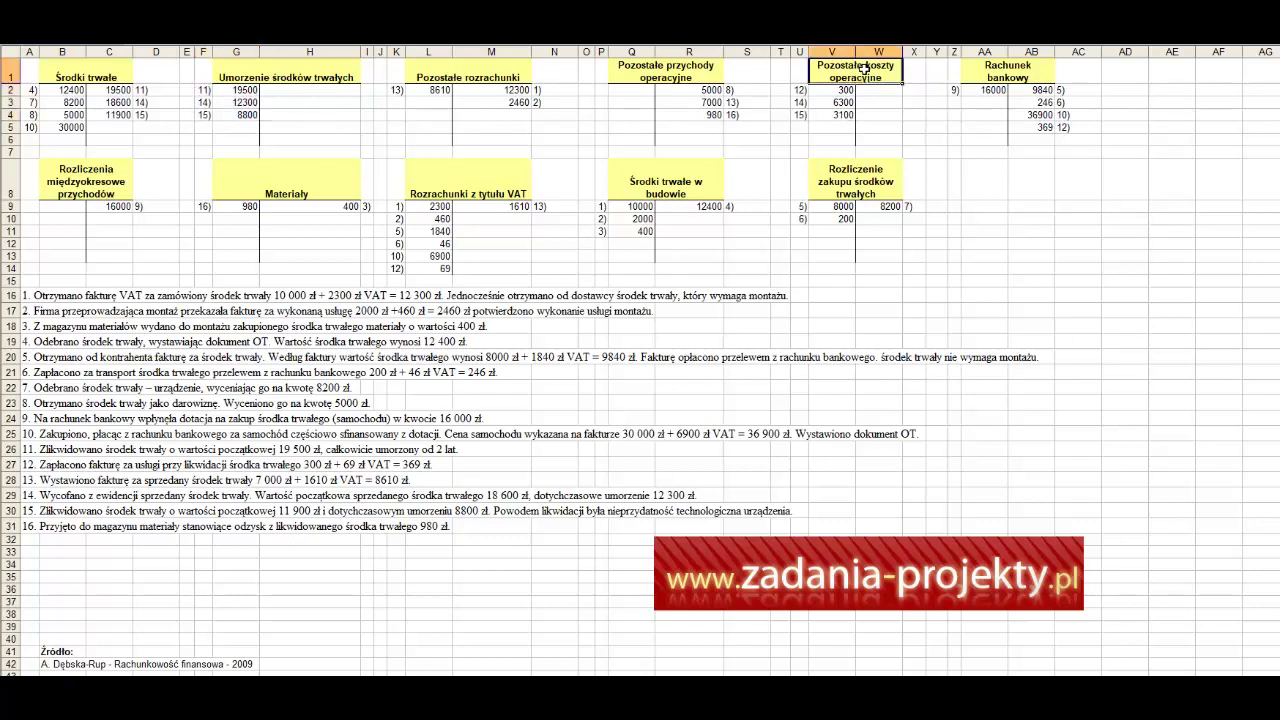
{"action": "left_click", "coordinate": [826, 116]}
{"action": "type", "text": "=C4-G4"}
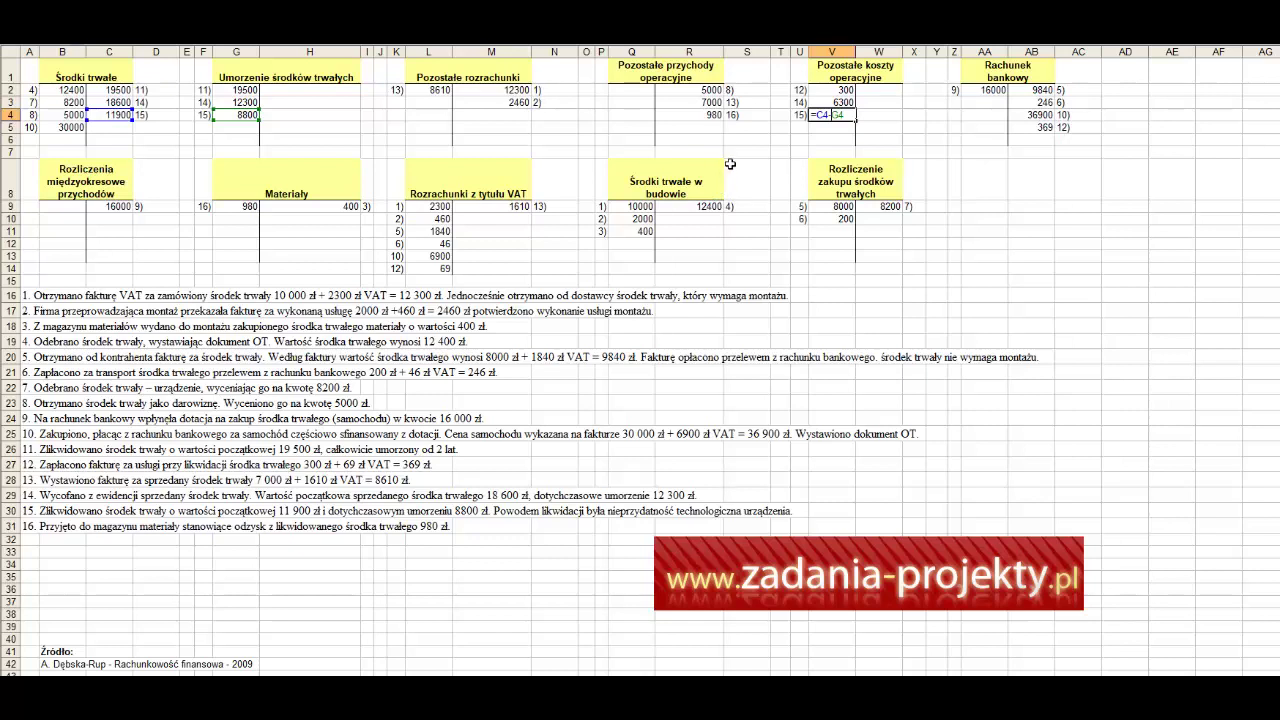
{"action": "key", "text": "Return"}
{"action": "left_click", "coordinate": [113, 115]}
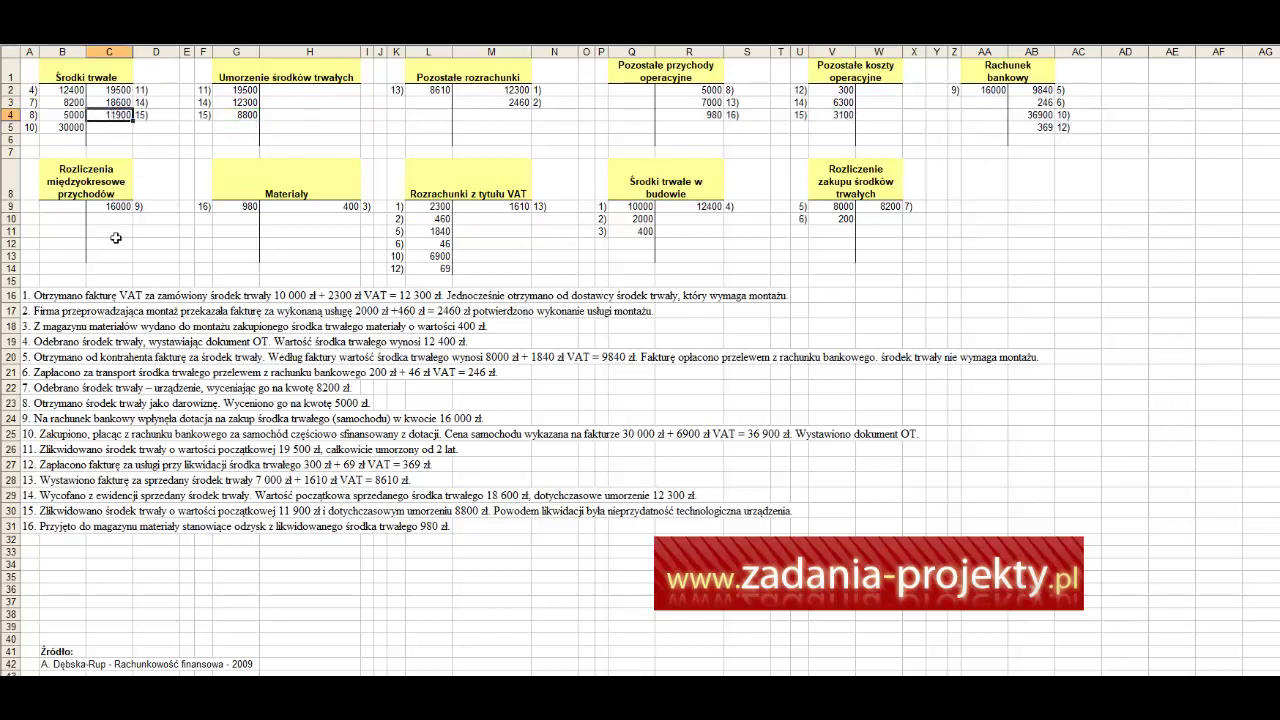
{"action": "left_click", "coordinate": [247, 115]}
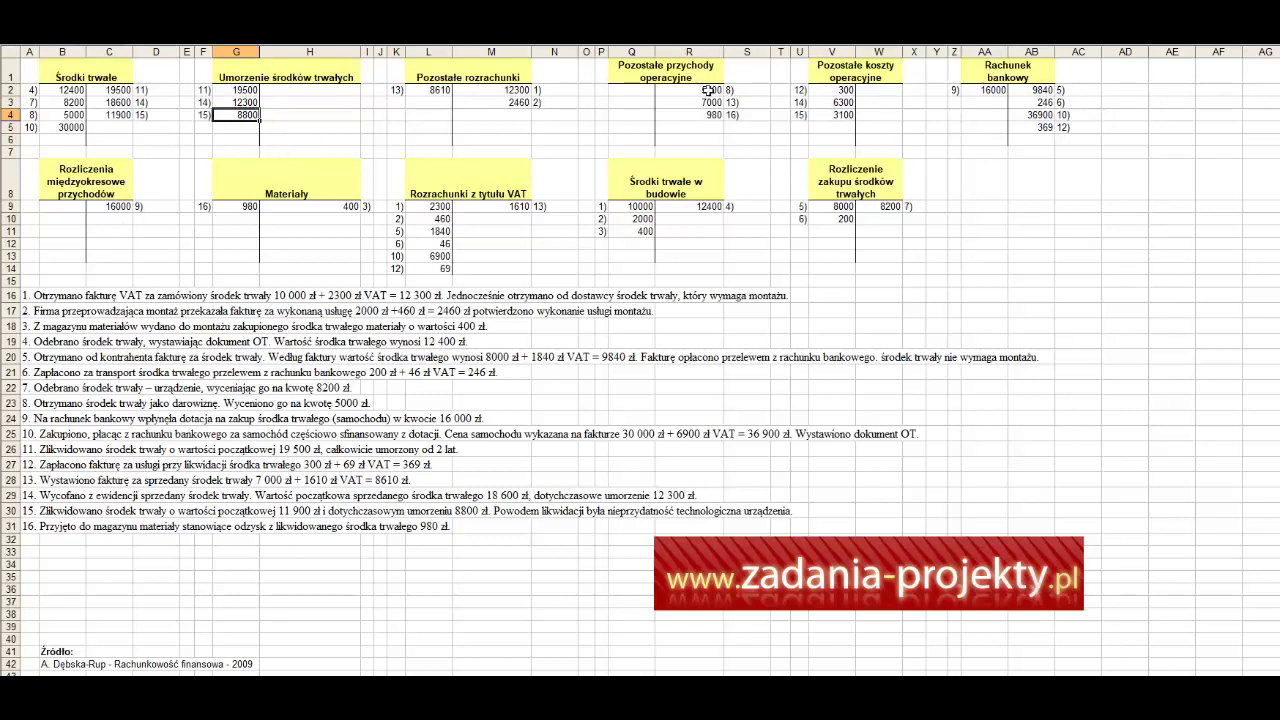
{"action": "left_click", "coordinate": [820, 116]}
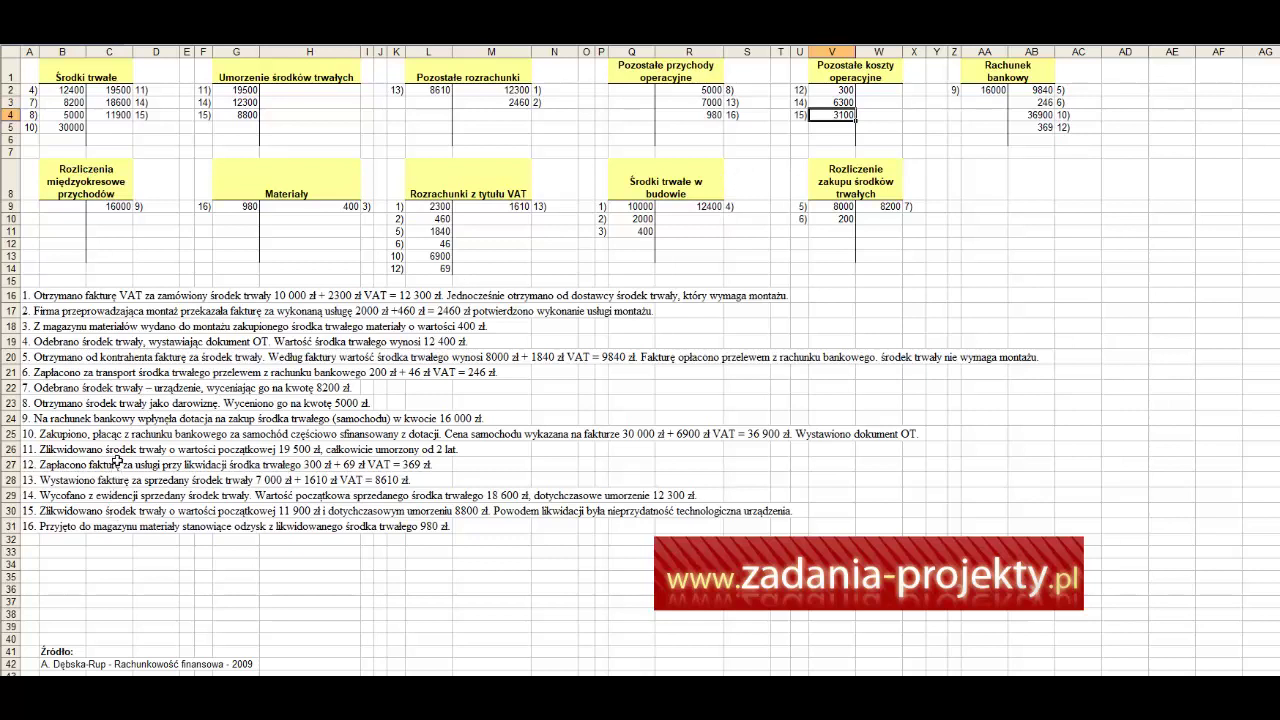
Step: Review operation 16 in row 31 against its debit F9:G9 in Materiały and its credit R4:S4 in Pozostałe przychody operacyjne
{"action": "left_click", "coordinate": [32, 525]}
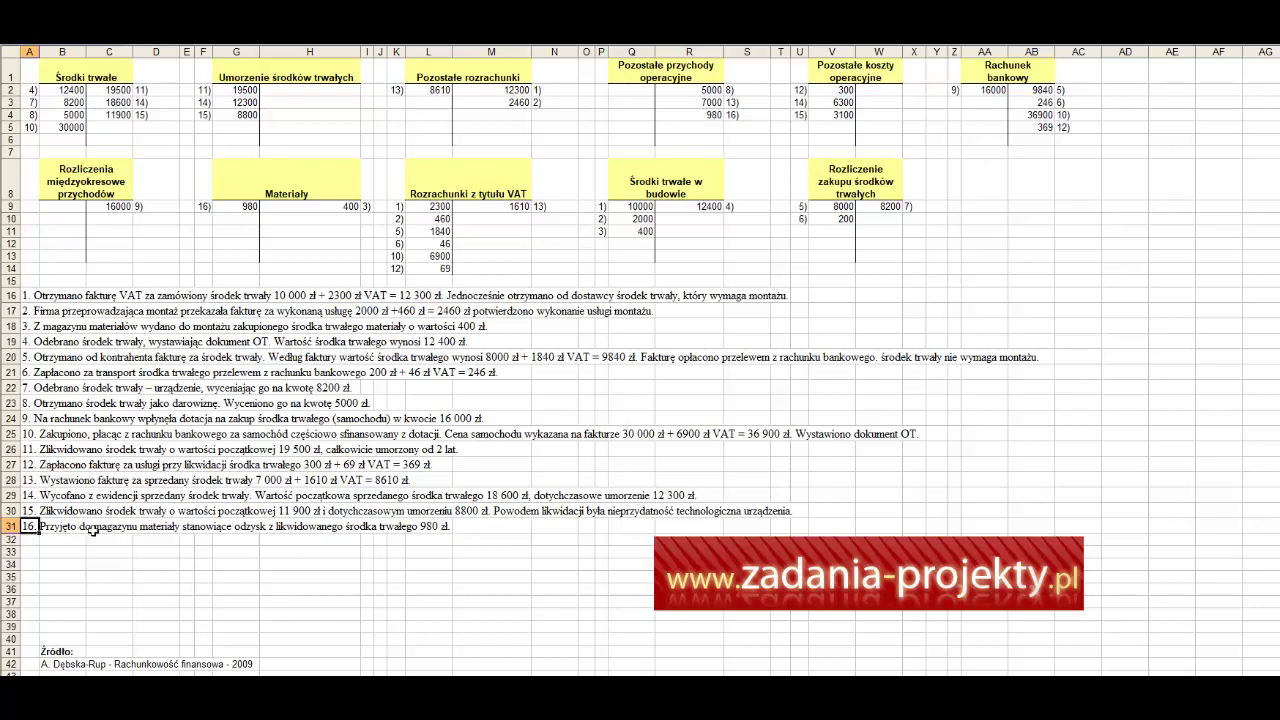
{"action": "left_click", "coordinate": [283, 192]}
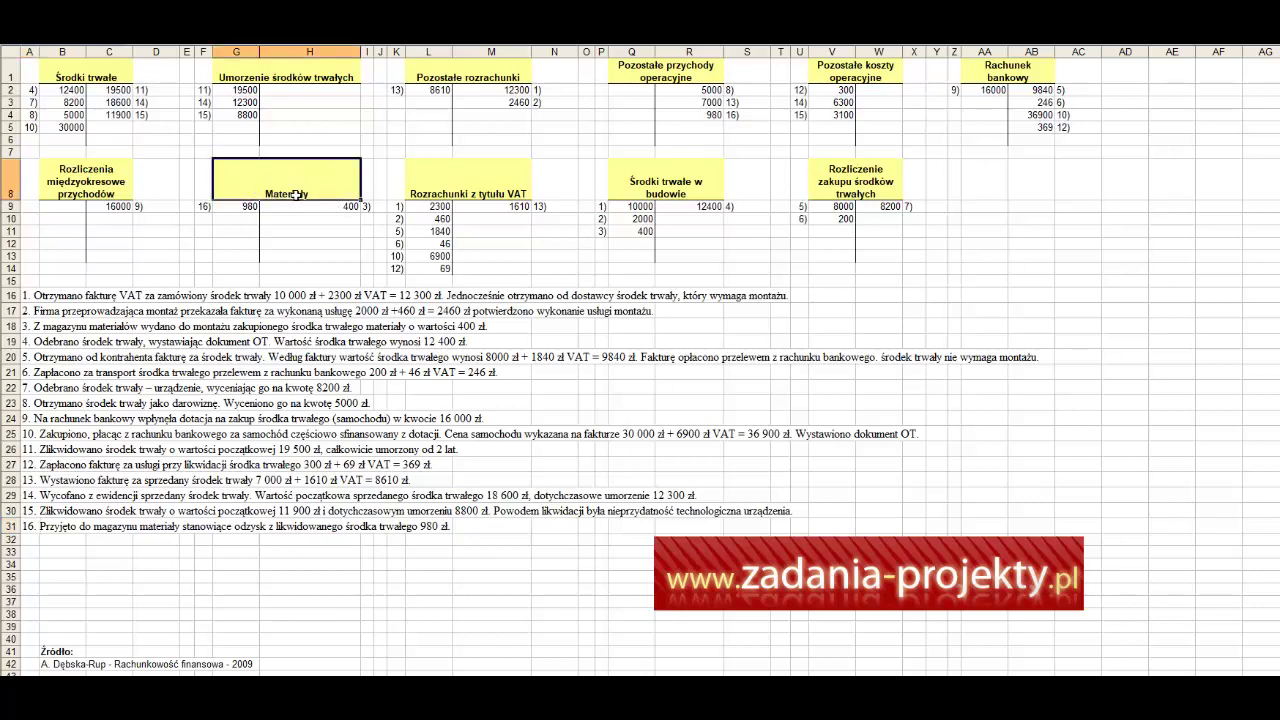
{"action": "left_click_drag", "start_coordinate": [200, 210], "coordinate": [220, 212]}
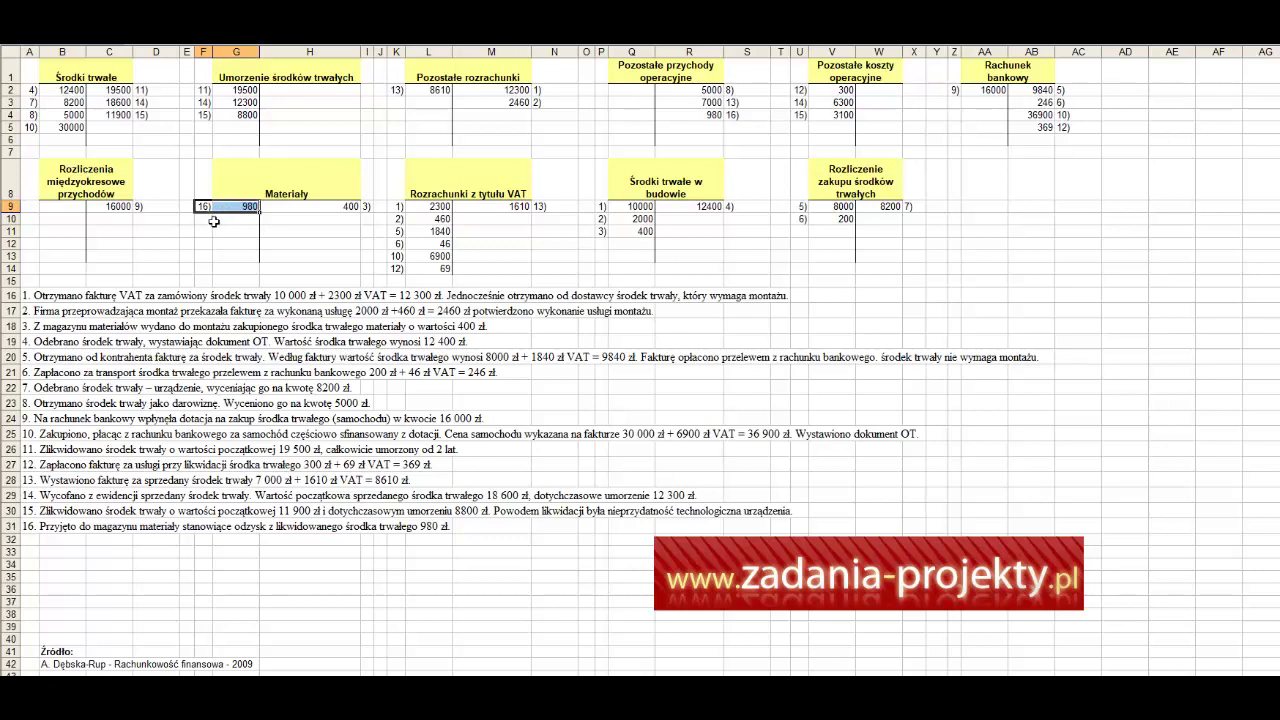
{"action": "left_click", "coordinate": [264, 185]}
{"action": "left_click", "coordinate": [203, 209]}
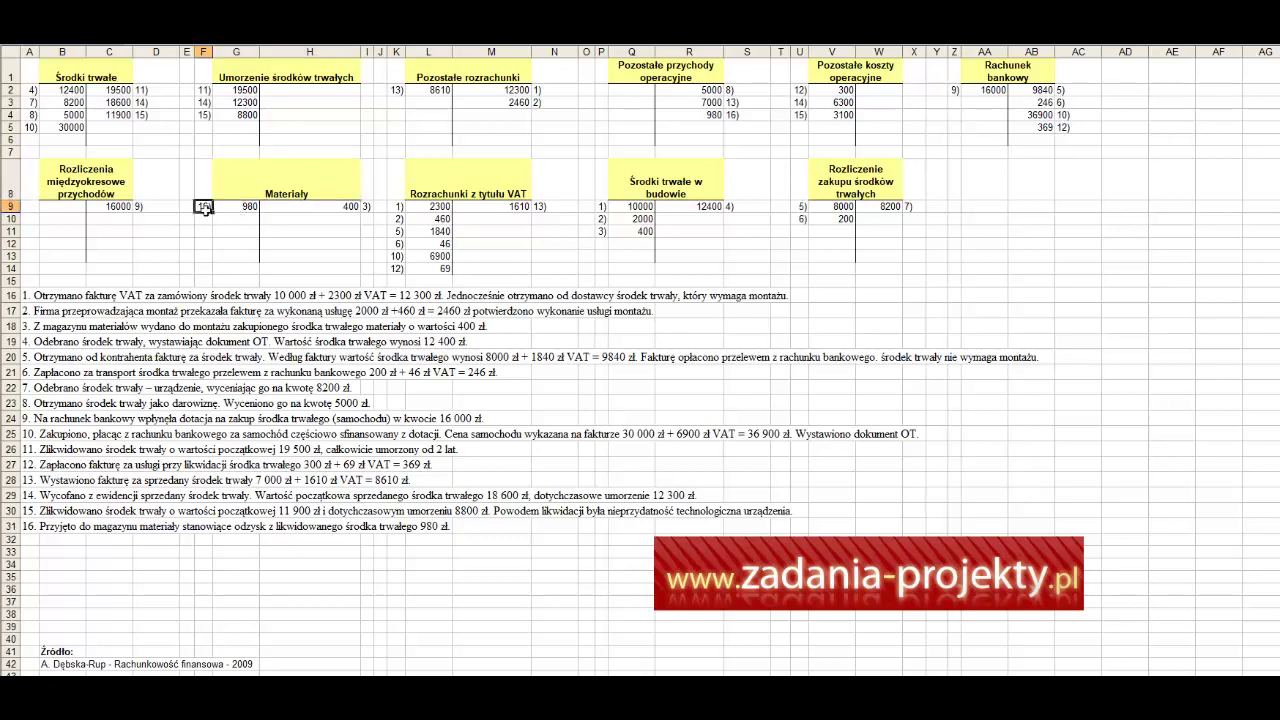
{"action": "left_click_drag", "start_coordinate": [203, 209], "coordinate": [235, 208]}
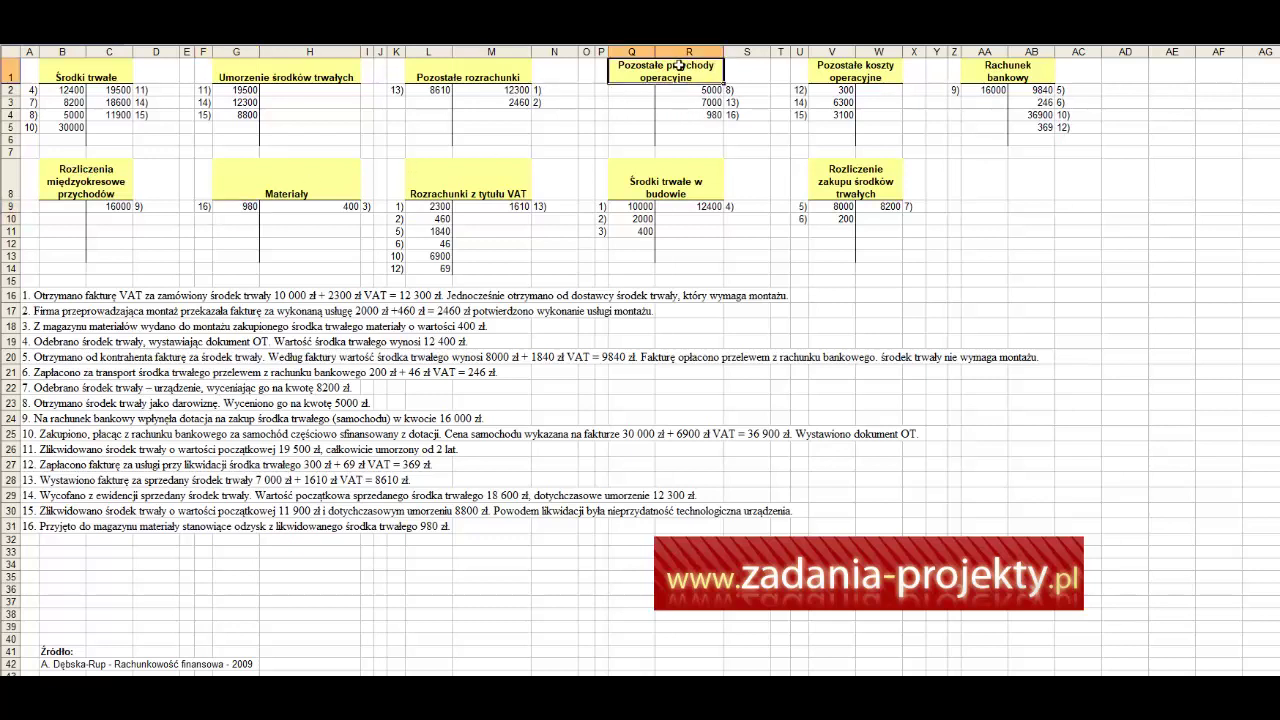
{"action": "left_click", "coordinate": [683, 64]}
{"action": "left_click_drag", "start_coordinate": [694, 116], "coordinate": [758, 116]}
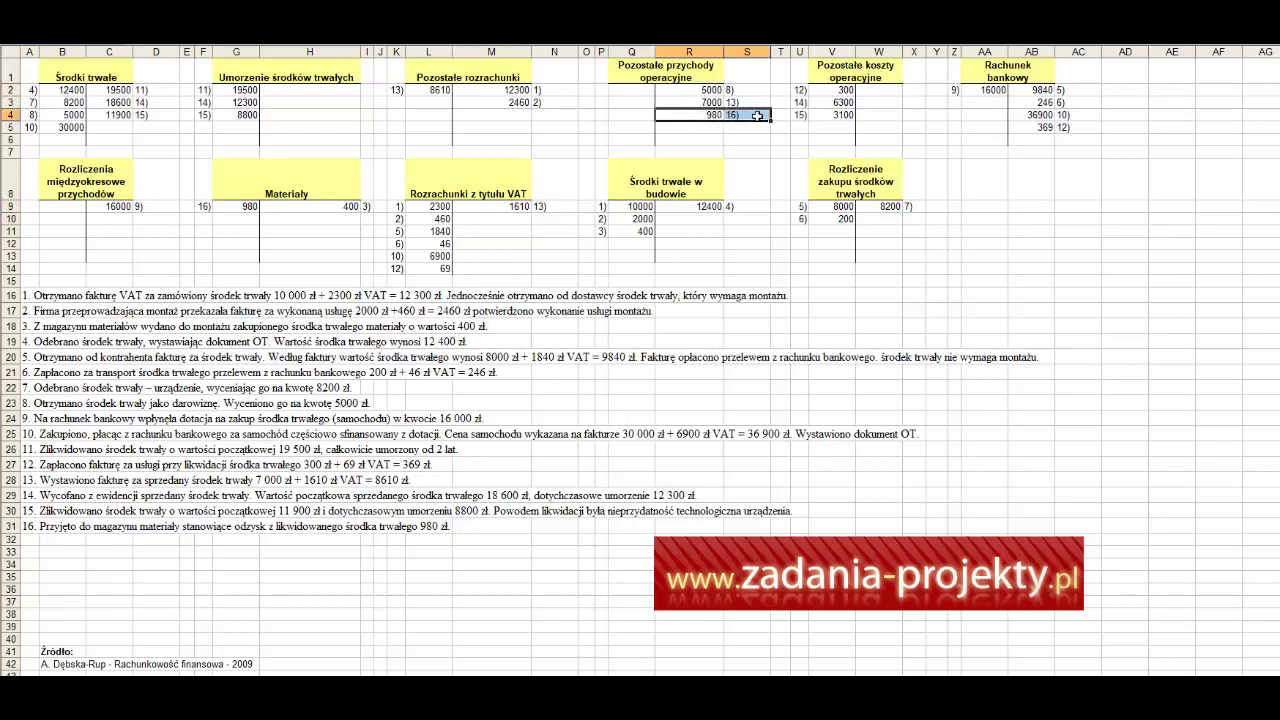